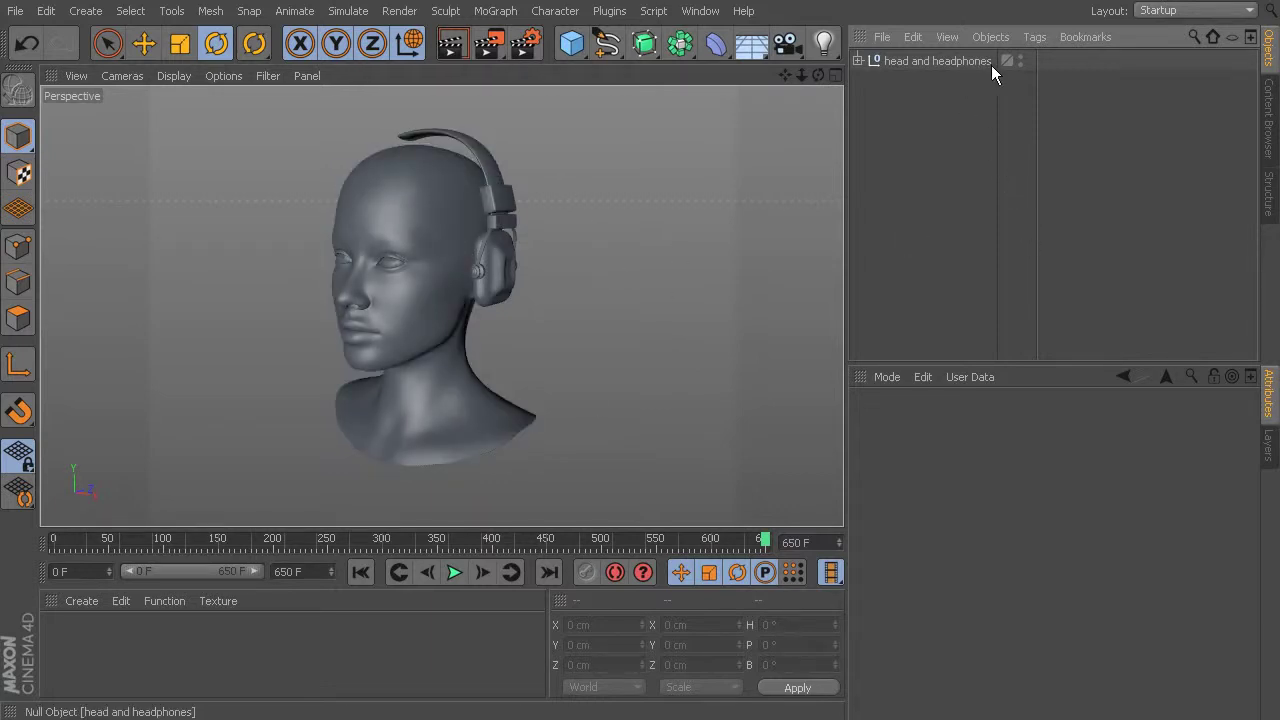
Hide the head and headphones object and set the render output size to 1280 x 720 pixels
left_click(1020, 57)
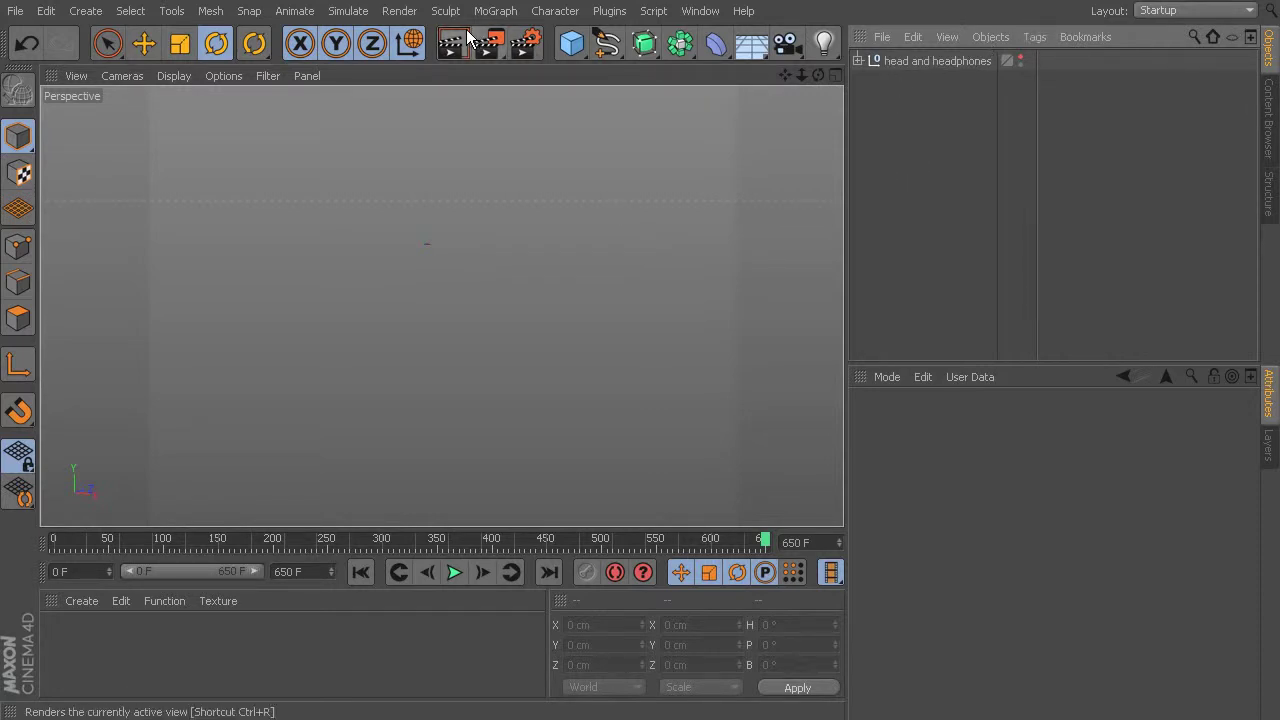
left_click(391, 14)
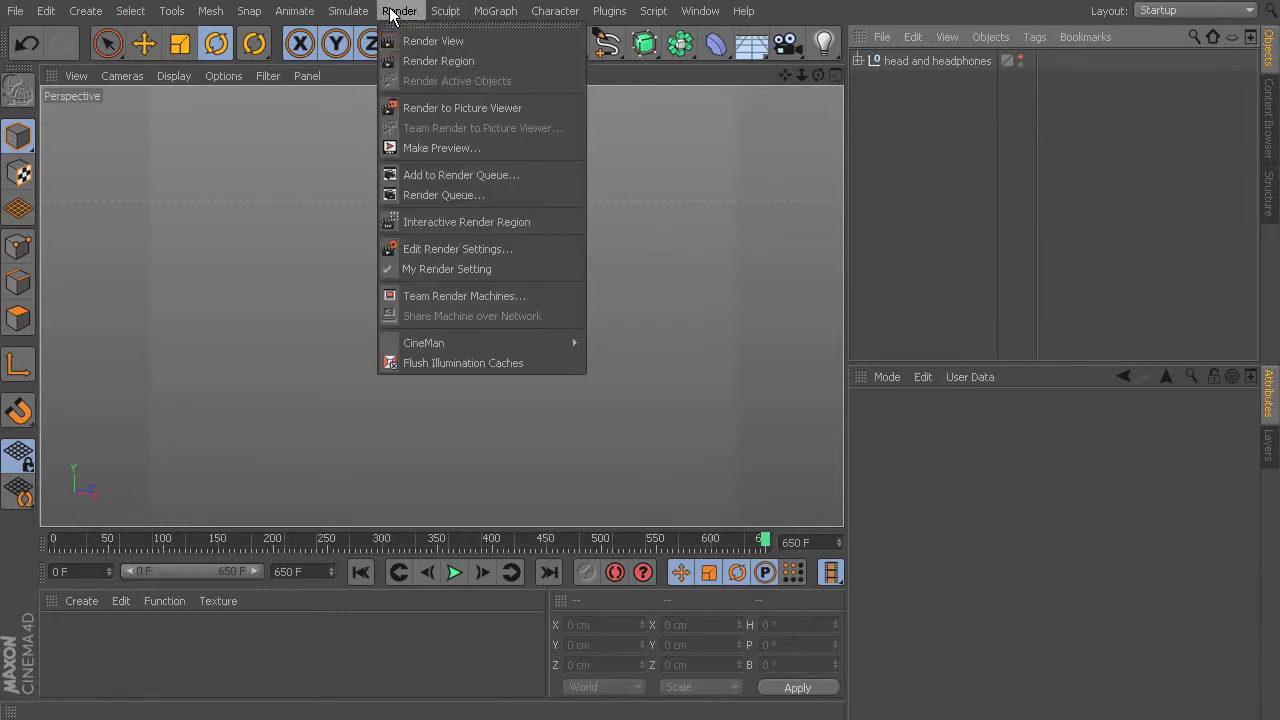
left_click(433, 249)
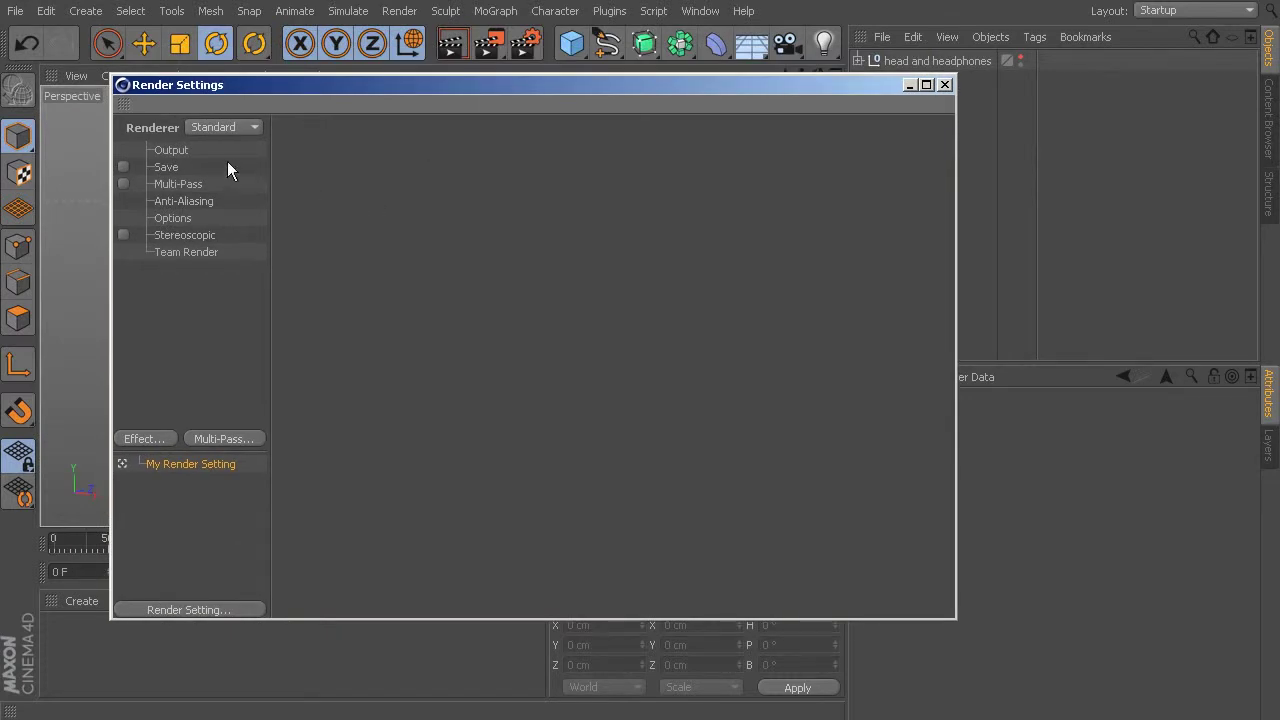
left_click(176, 151)
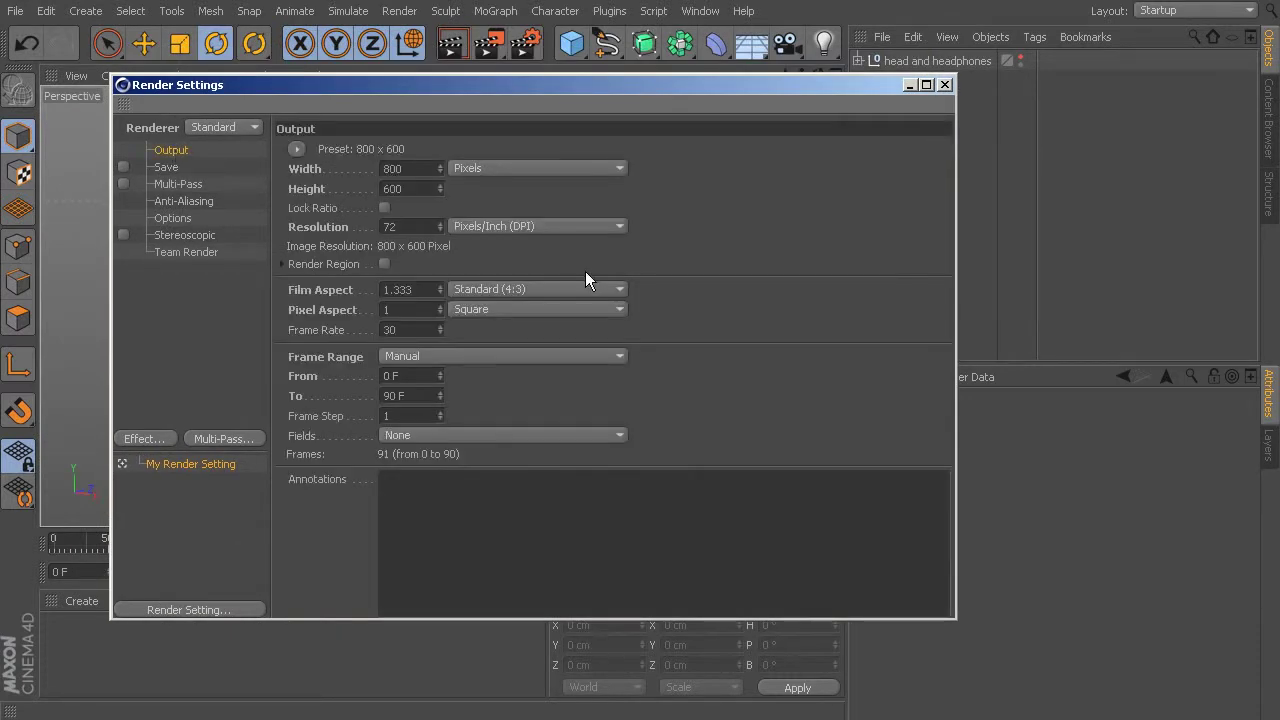
double_click(393, 168)
type("1280")
double_click(413, 187)
type("720")
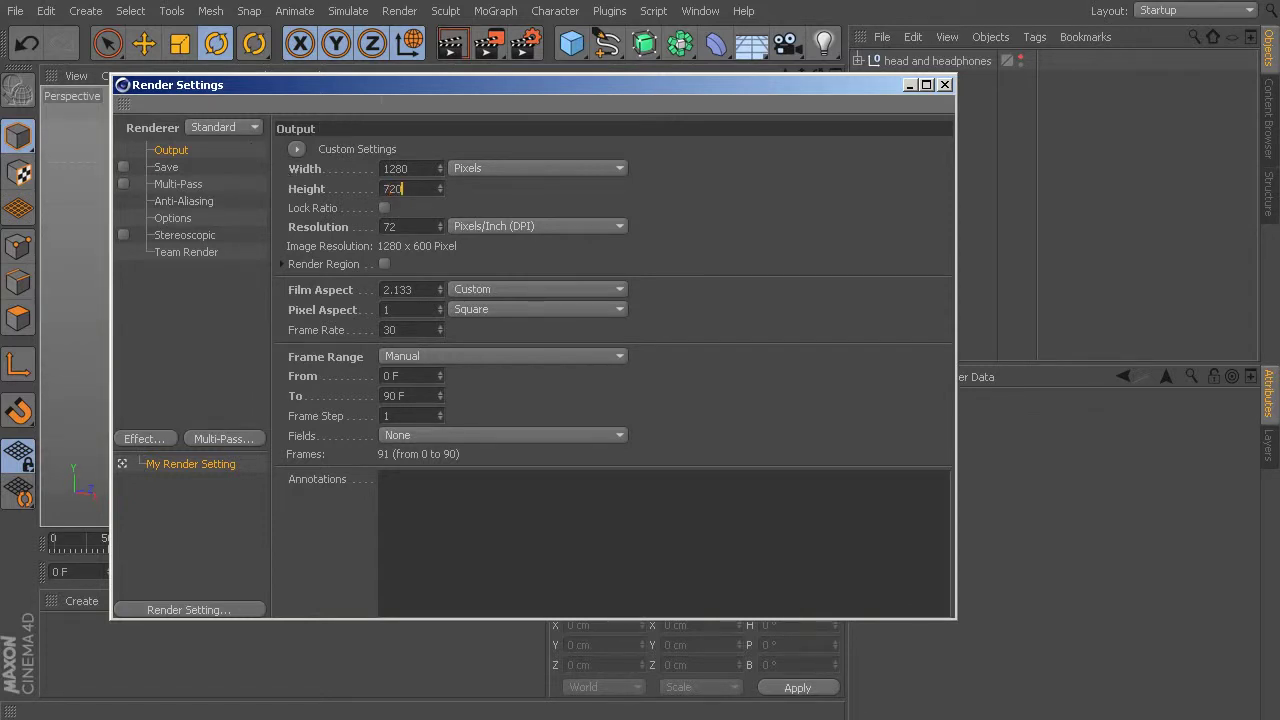
key("Return")
Set the end of the render output's frame range to frame 600 and close the render settings
left_click(549, 494)
left_click(421, 391)
type("600")
key("Return")
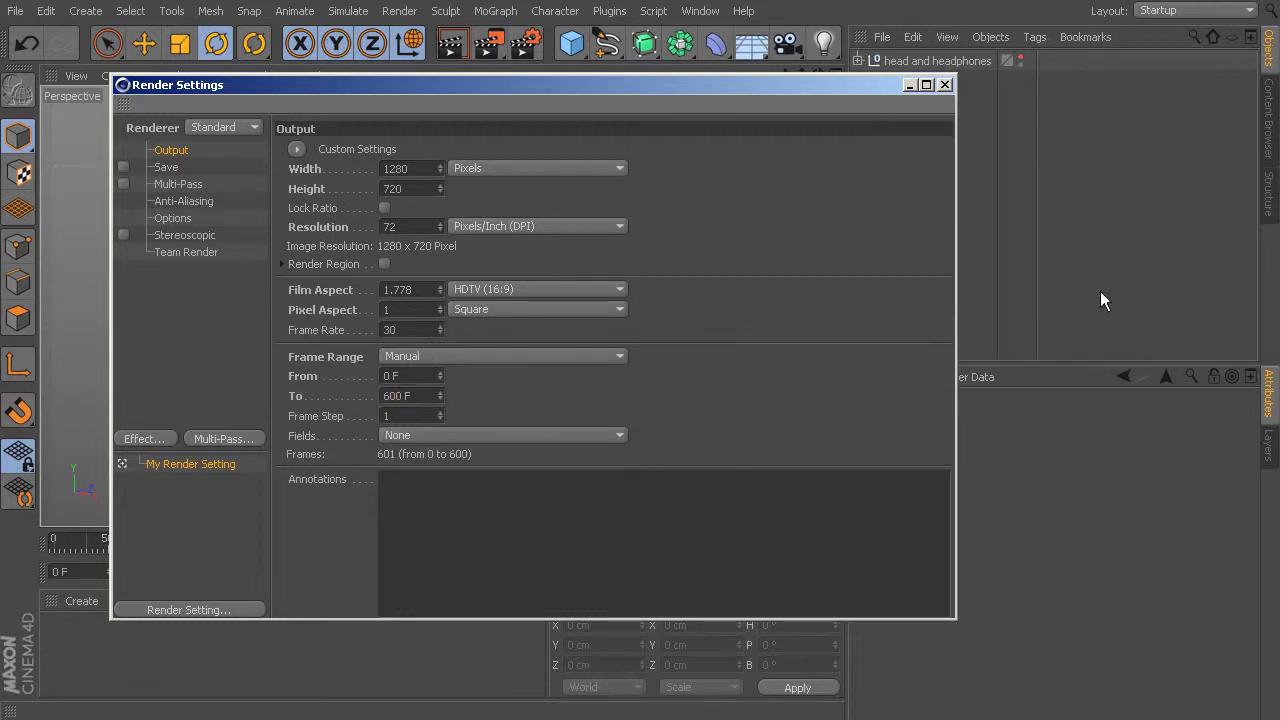
left_click(944, 85)
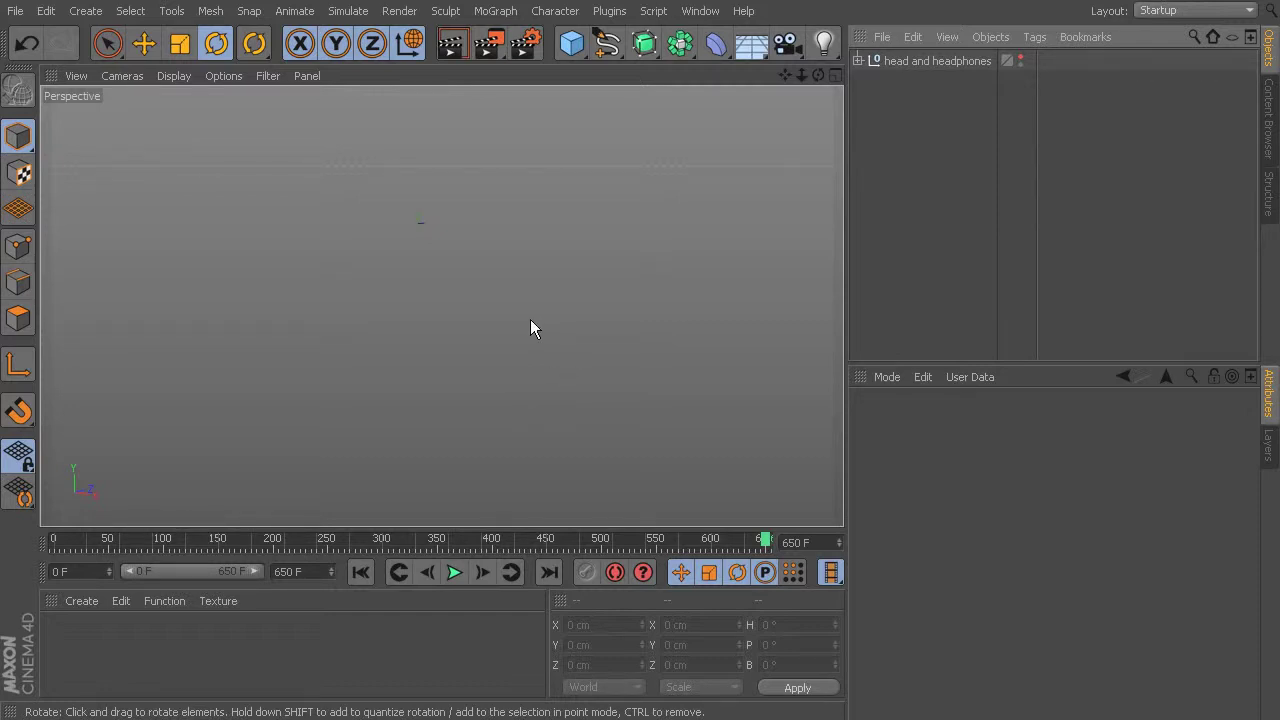
Zoom out the Top view until the head model is small around the origin, and hide the head and headphones object again
middle_click(512, 220)
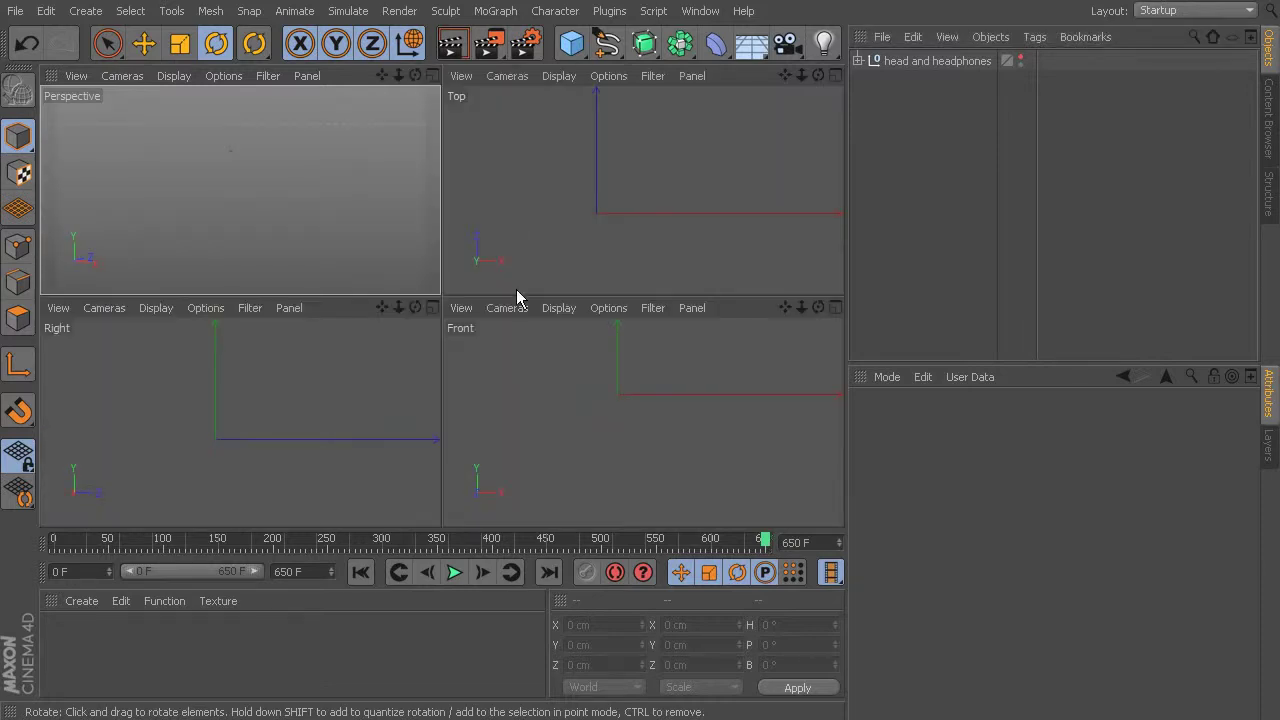
middle_click(665, 204)
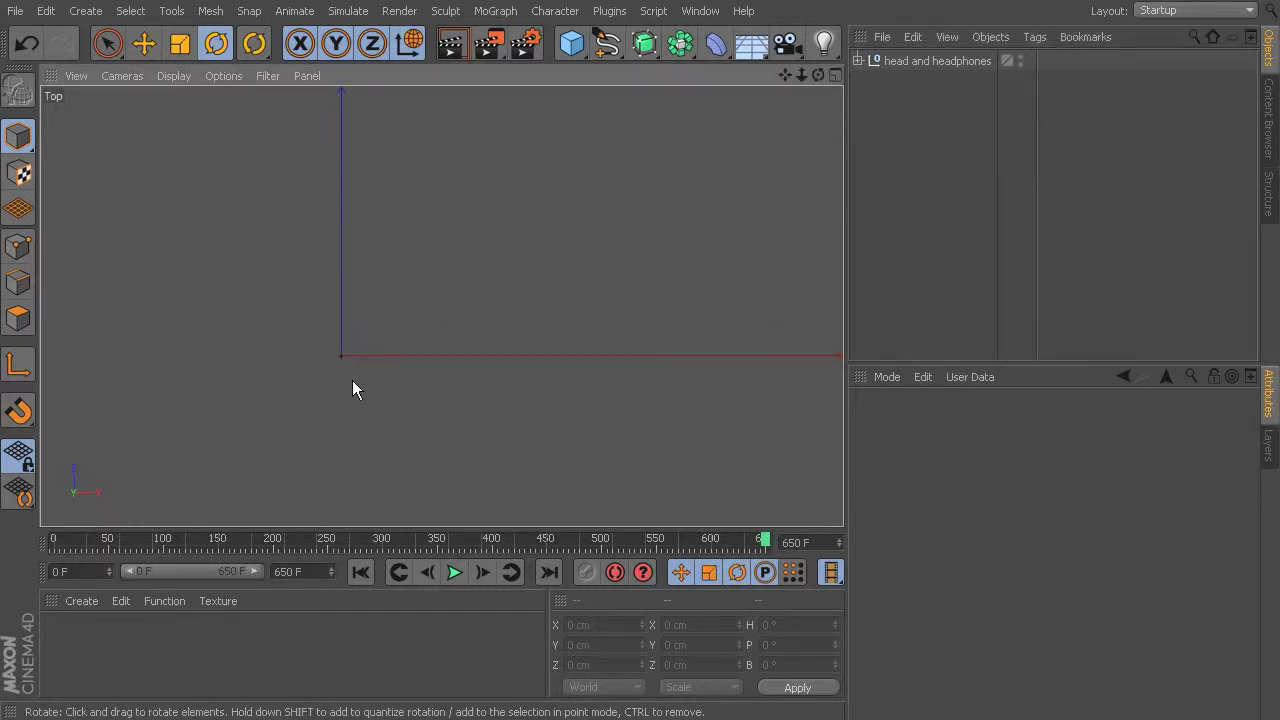
middle_click_drag(339, 373, 349, 349, "alt")
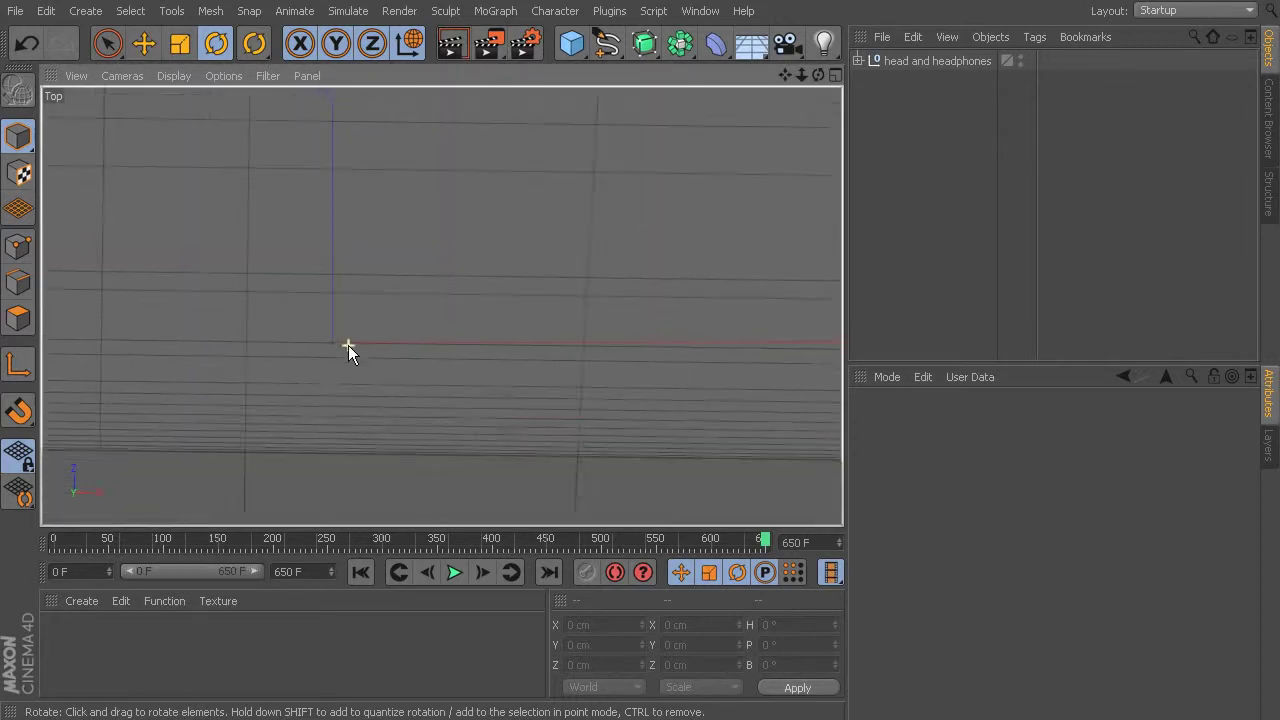
scroll(465, 268, "down", 10)
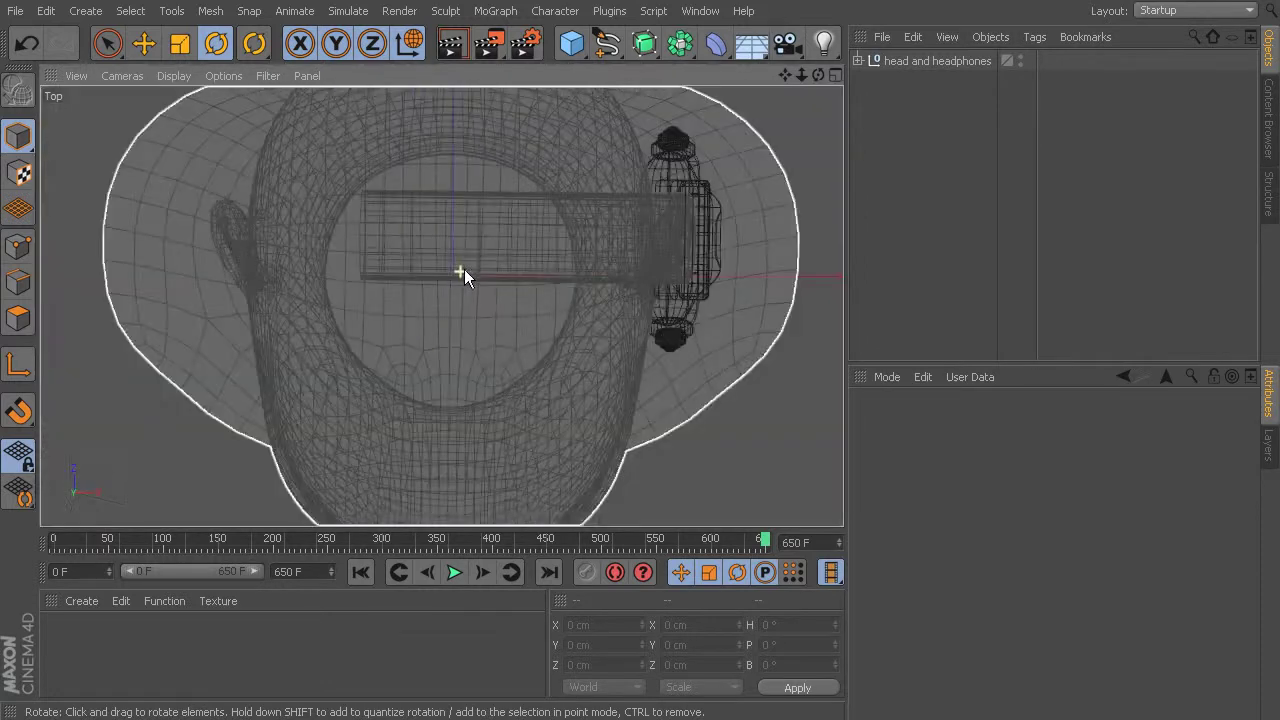
scroll(465, 262, "down", 5)
scroll(469, 259, "down", 2)
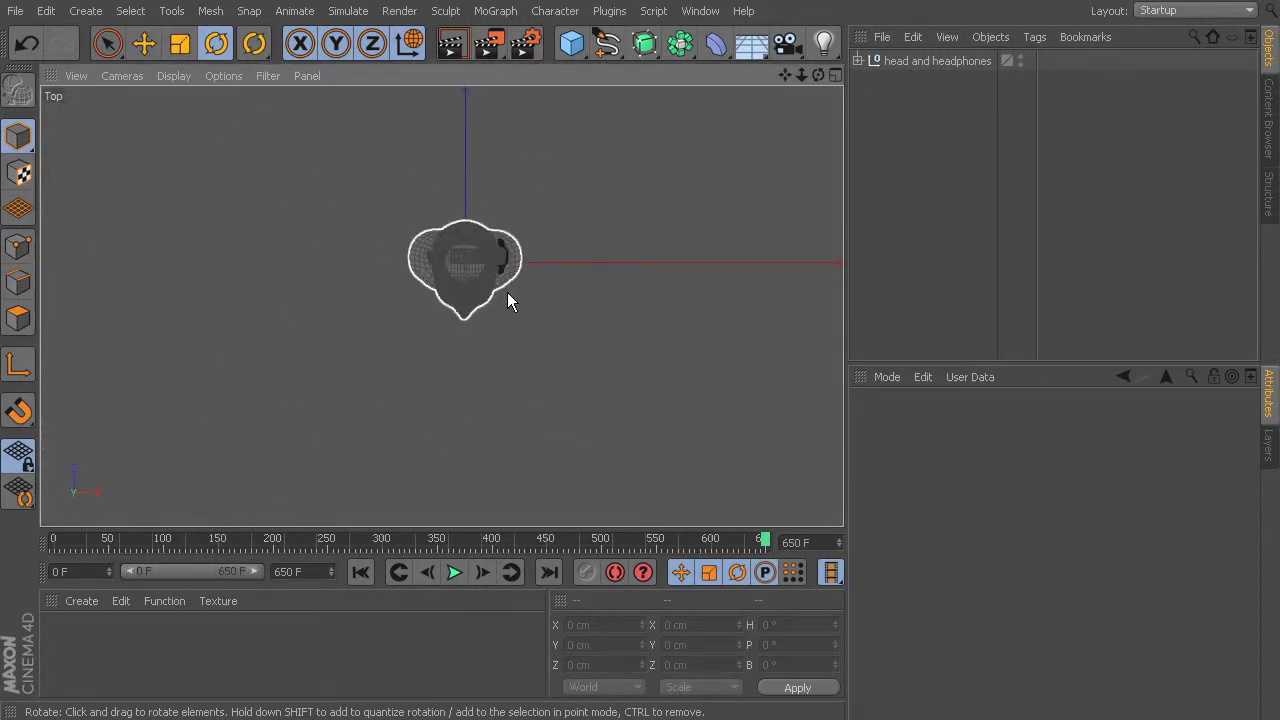
middle_click(573, 228)
middle_click(257, 218)
middle_click(680, 218)
middle_click(609, 256)
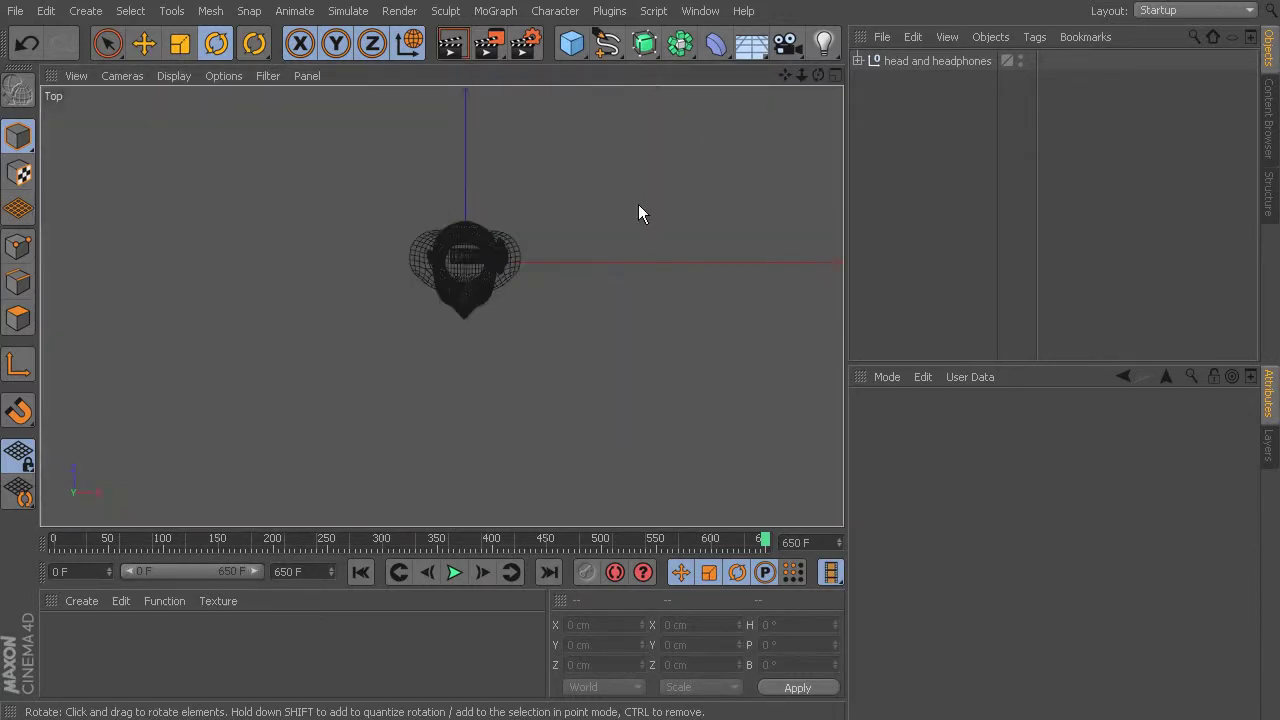
middle_click_drag(549, 224, 517, 274)
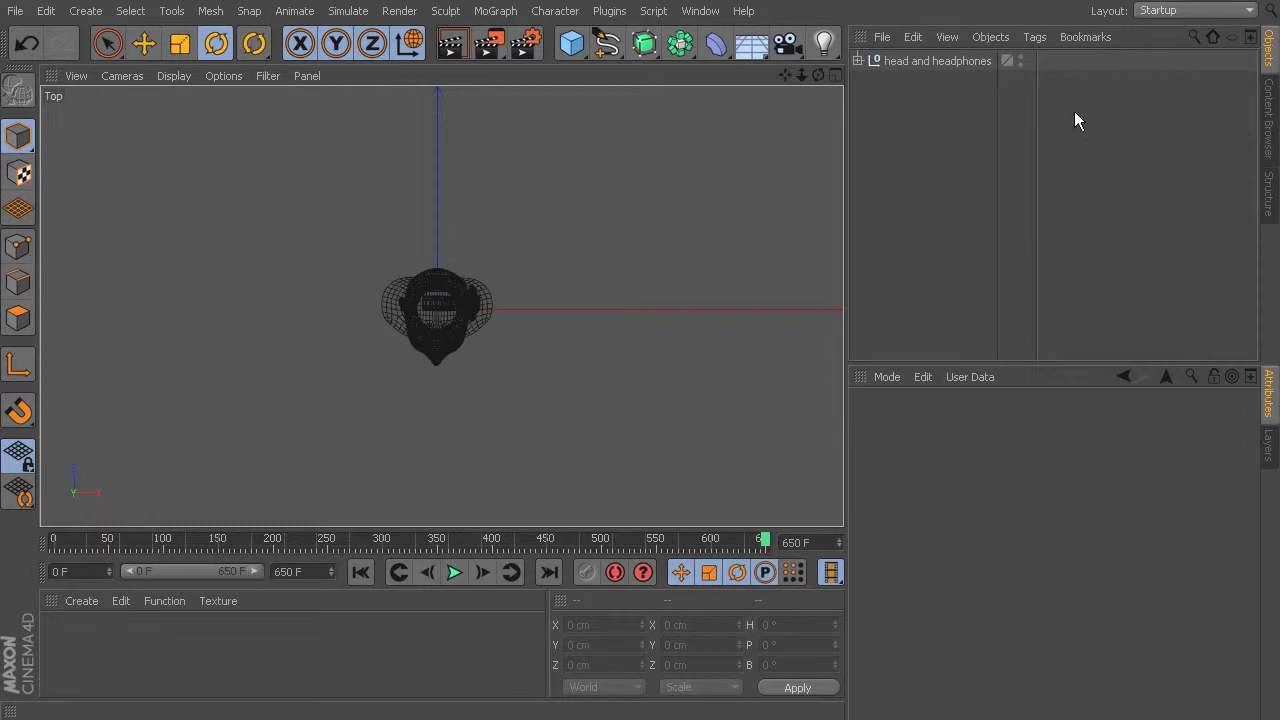
left_click(1020, 57)
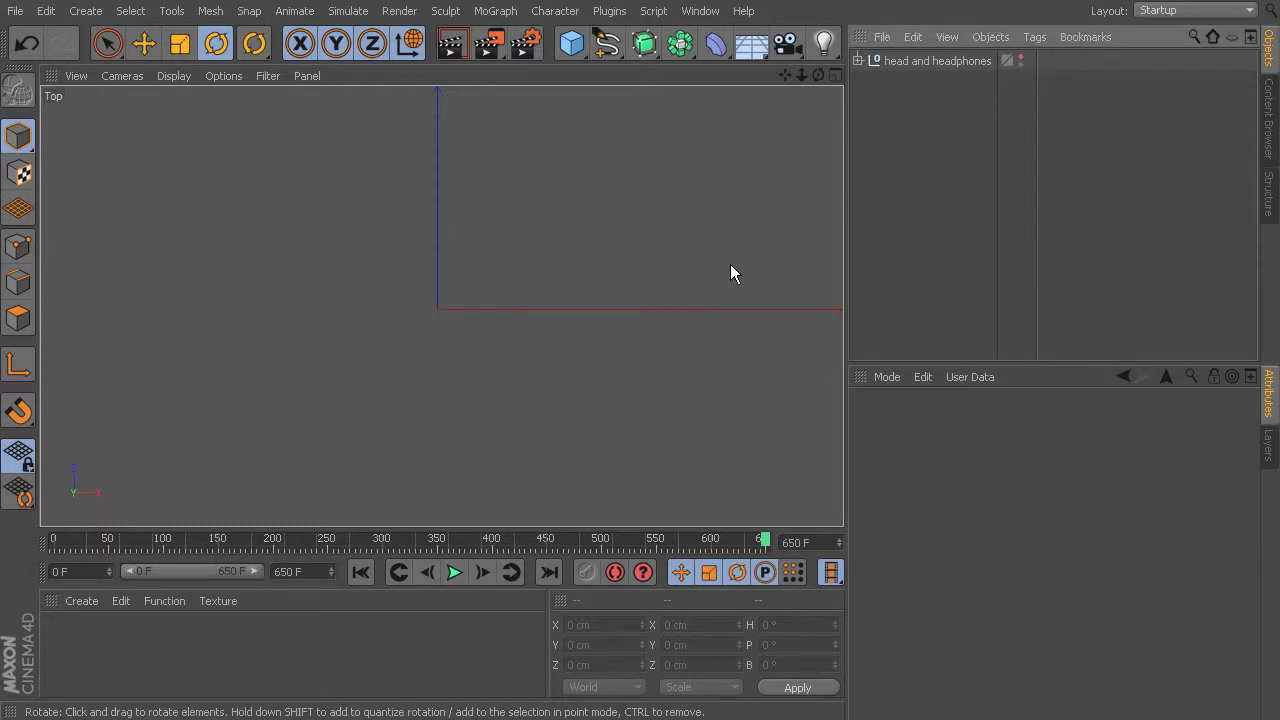
Draw an open Bezier spline in the Top view that loops around the origin and ends at about X -8700, Z -37270 cm
left_click(607, 44)
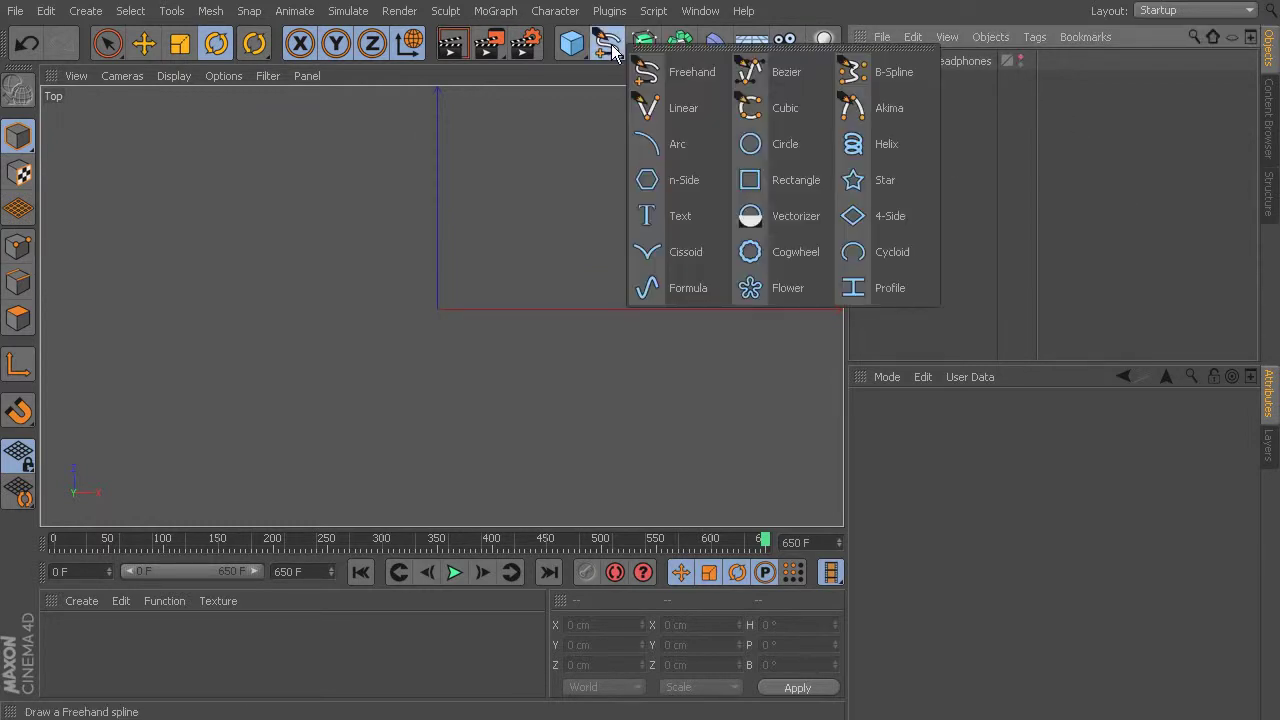
left_click(772, 70)
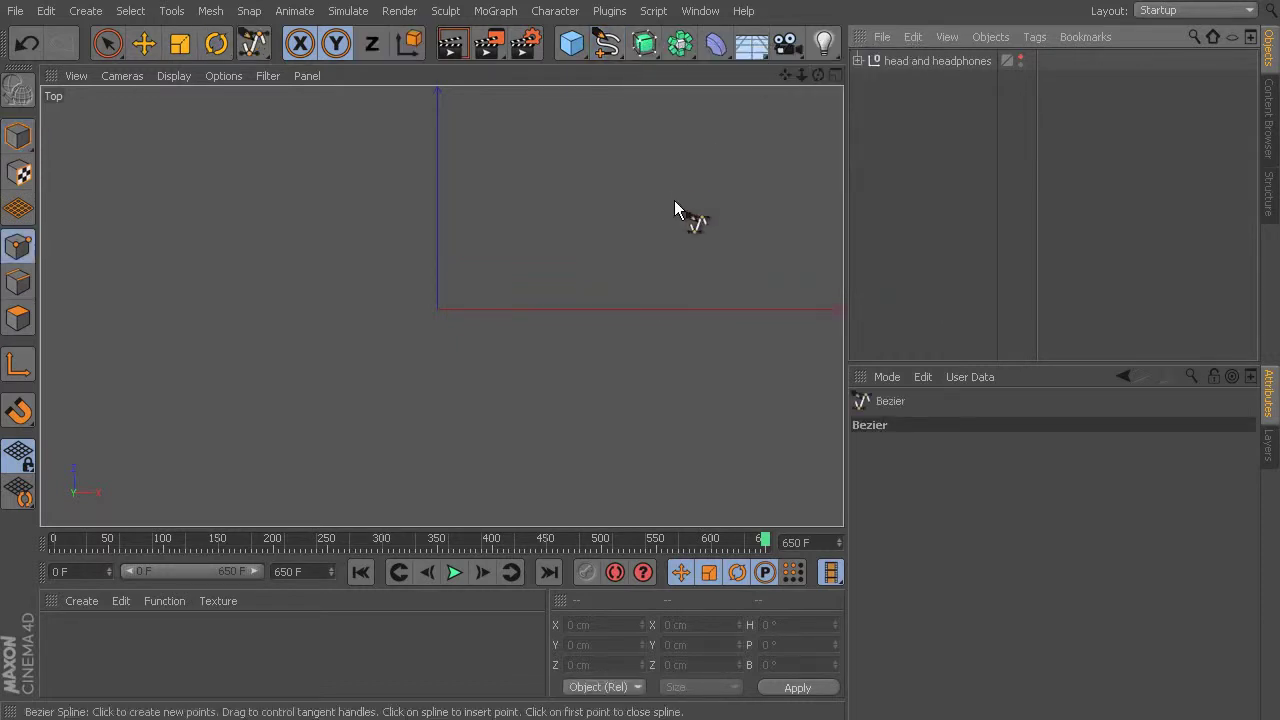
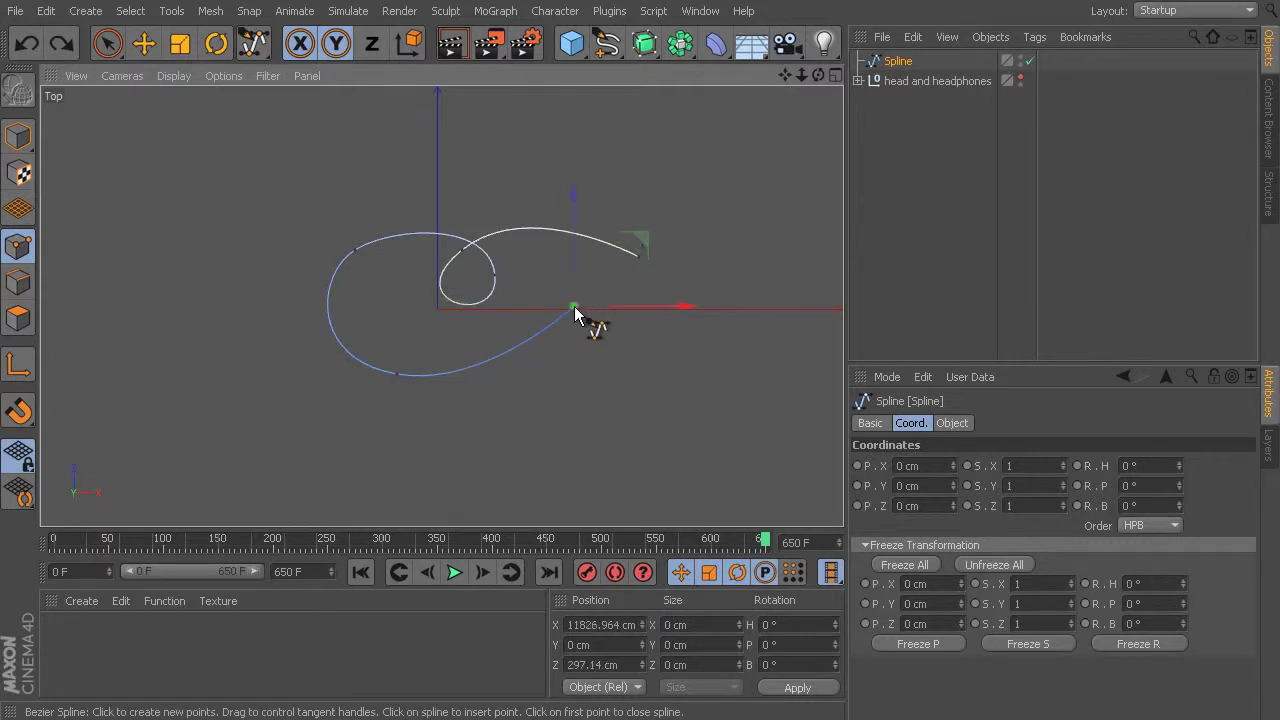
mouse_move(511, 382)
left_mouse_down()
mouse_move(504, 396)
mouse_move(543, 390)
mouse_move(505, 398)
left_mouse_up()
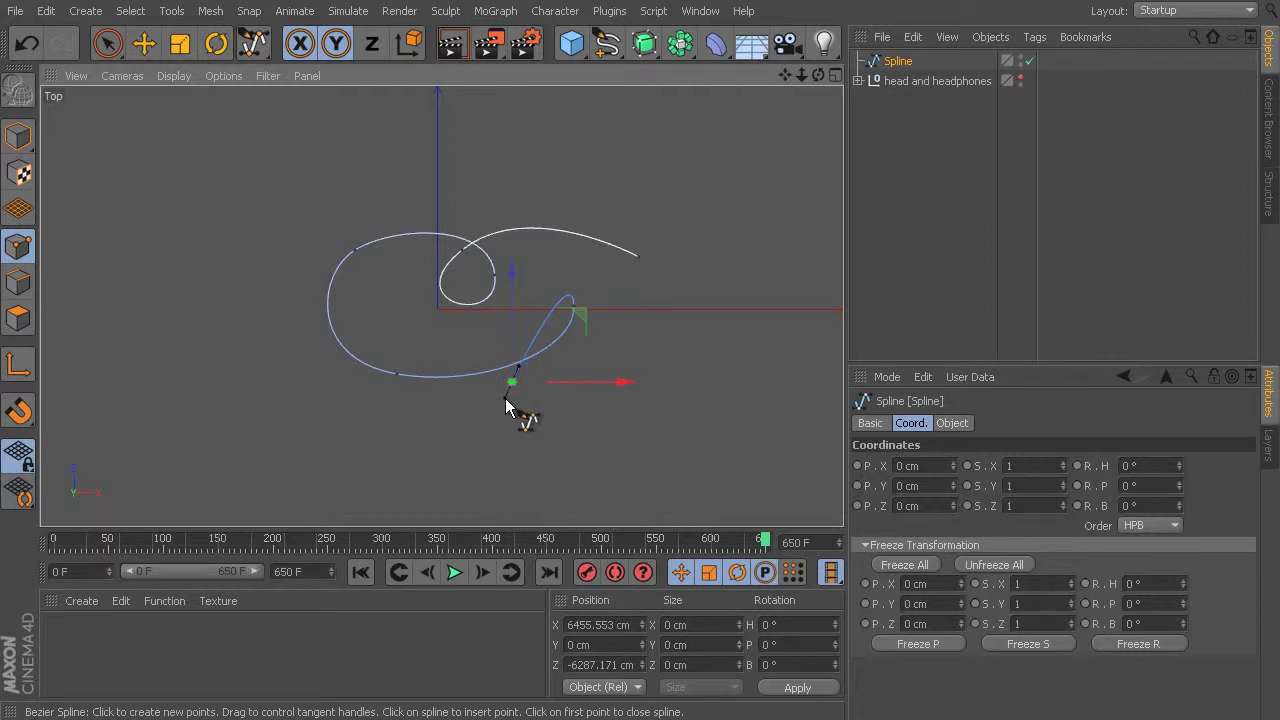
scroll(520, 393, "down", 2)
middle_click(515, 453)
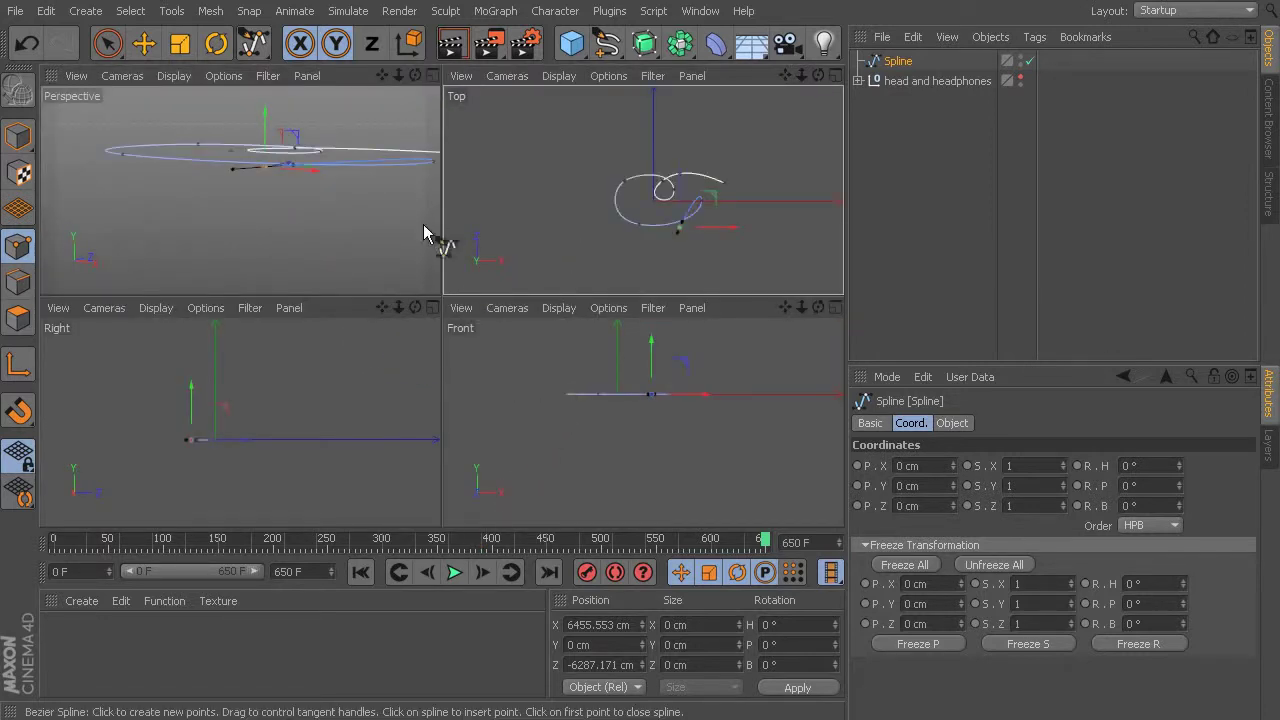
middle_click(690, 195)
mouse_move(553, 428)
middle_mouse_down("alt")
mouse_move(539, 410)
mouse_move(612, 293)
mouse_move(667, 246)
middle_mouse_up("alt")
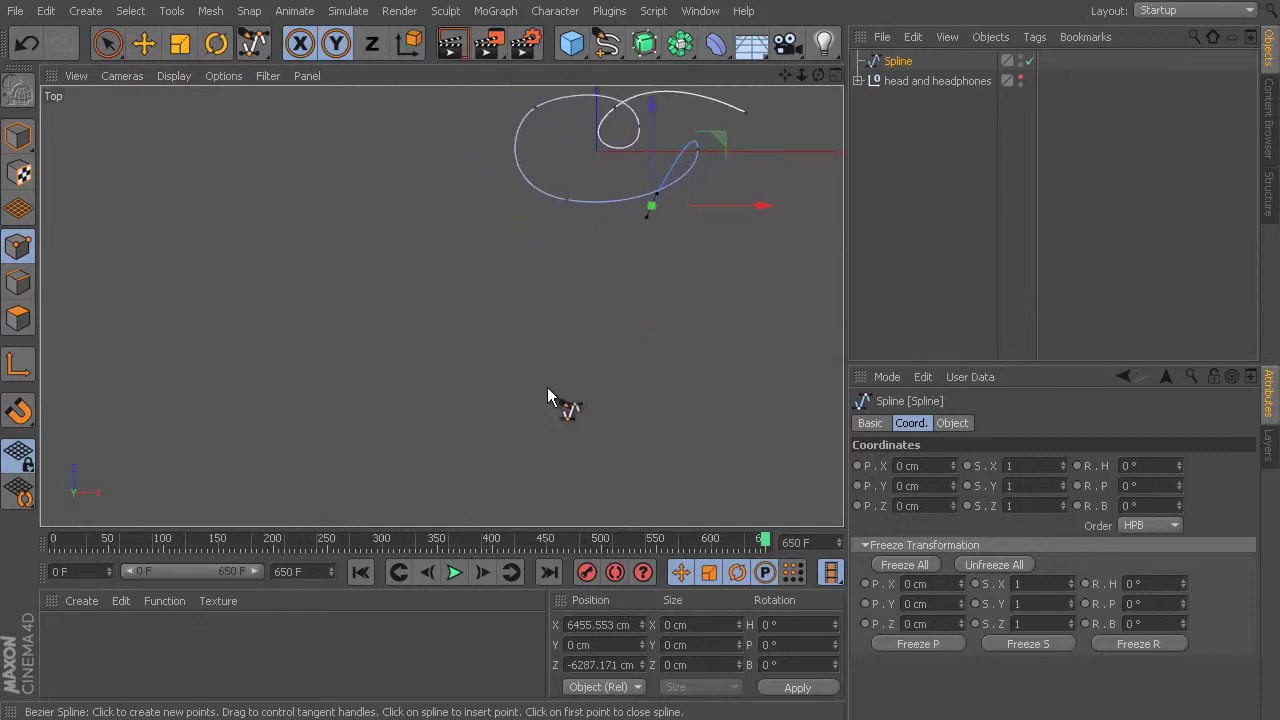
left_click(522, 471)
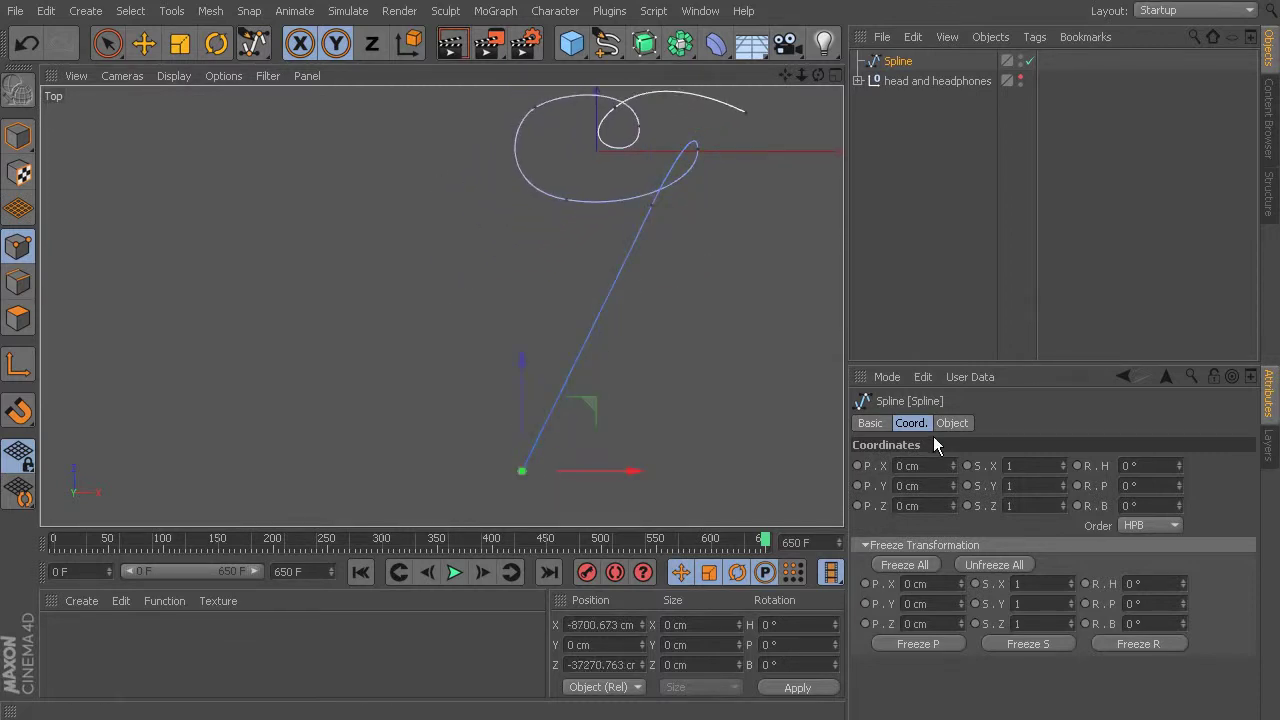
Check the spline against the head model in the Perspective view by temporarily showing the head and headphones
middle_click_drag(731, 250, 606, 307, "alt")
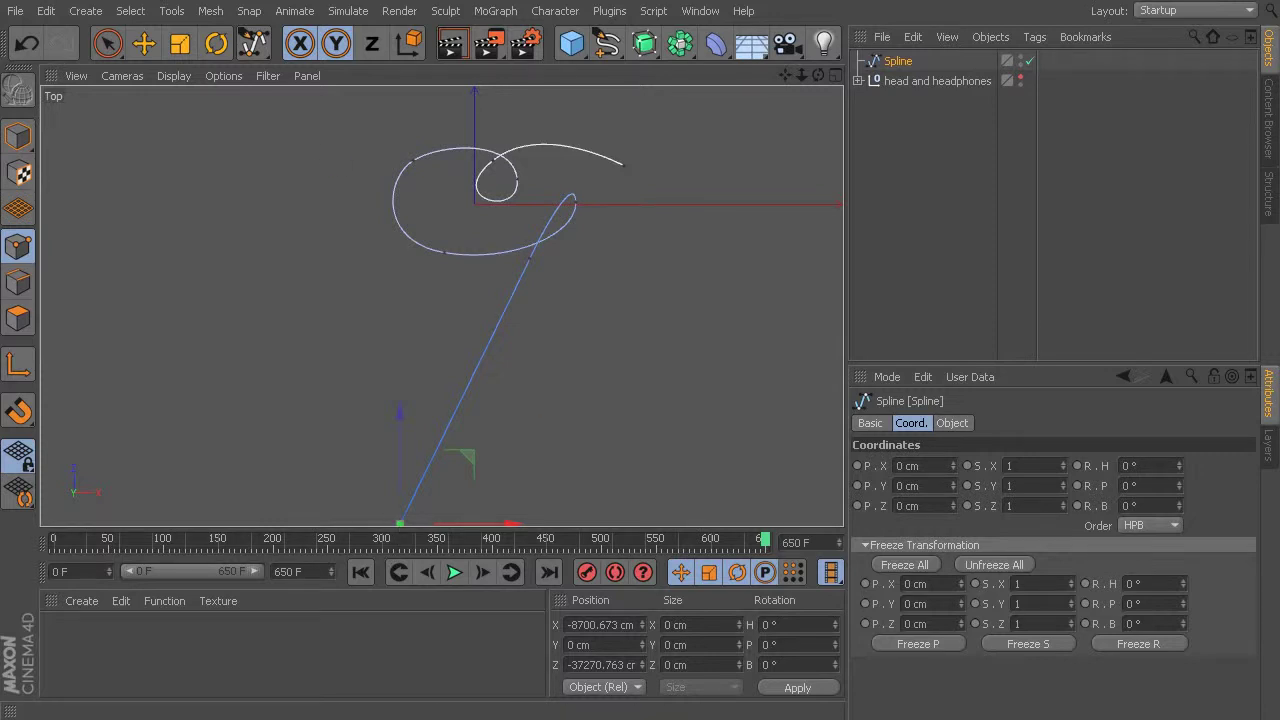
middle_click(512, 258)
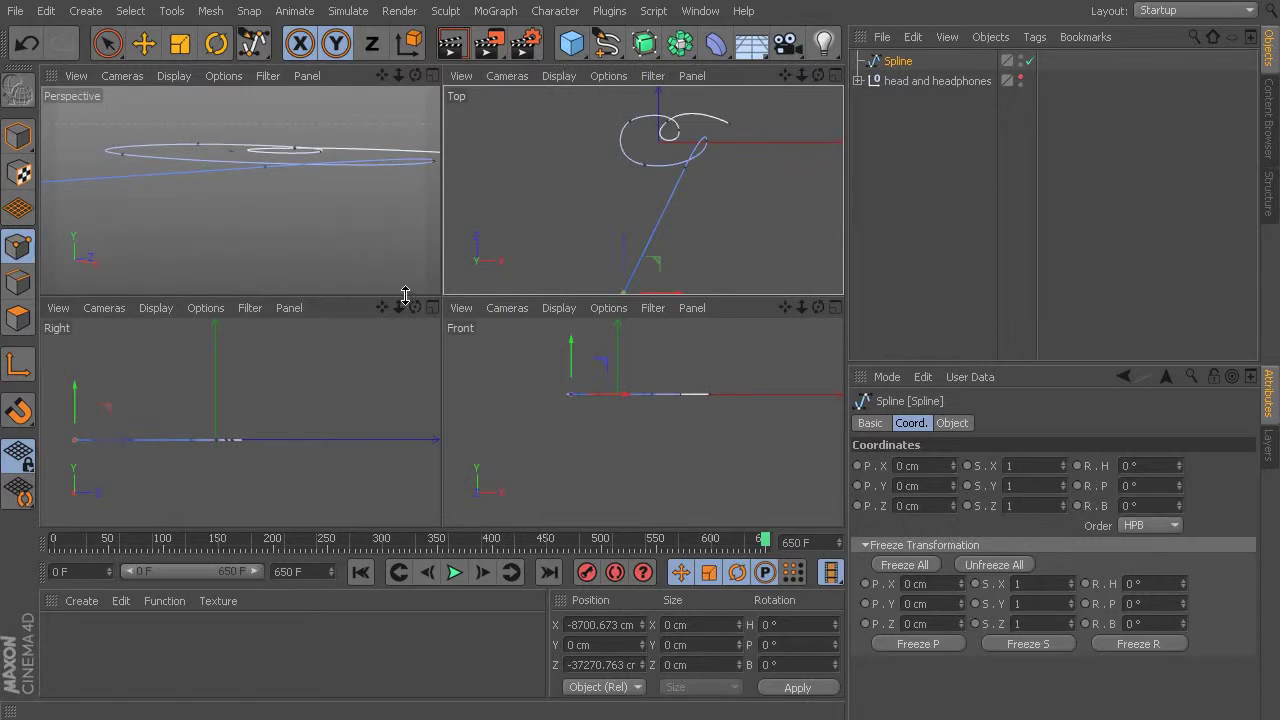
middle_click(279, 194)
mouse_move(357, 268)
left_mouse_down("alt")
mouse_move(566, 332)
mouse_move(649, 271)
mouse_move(500, 268)
left_mouse_up("alt")
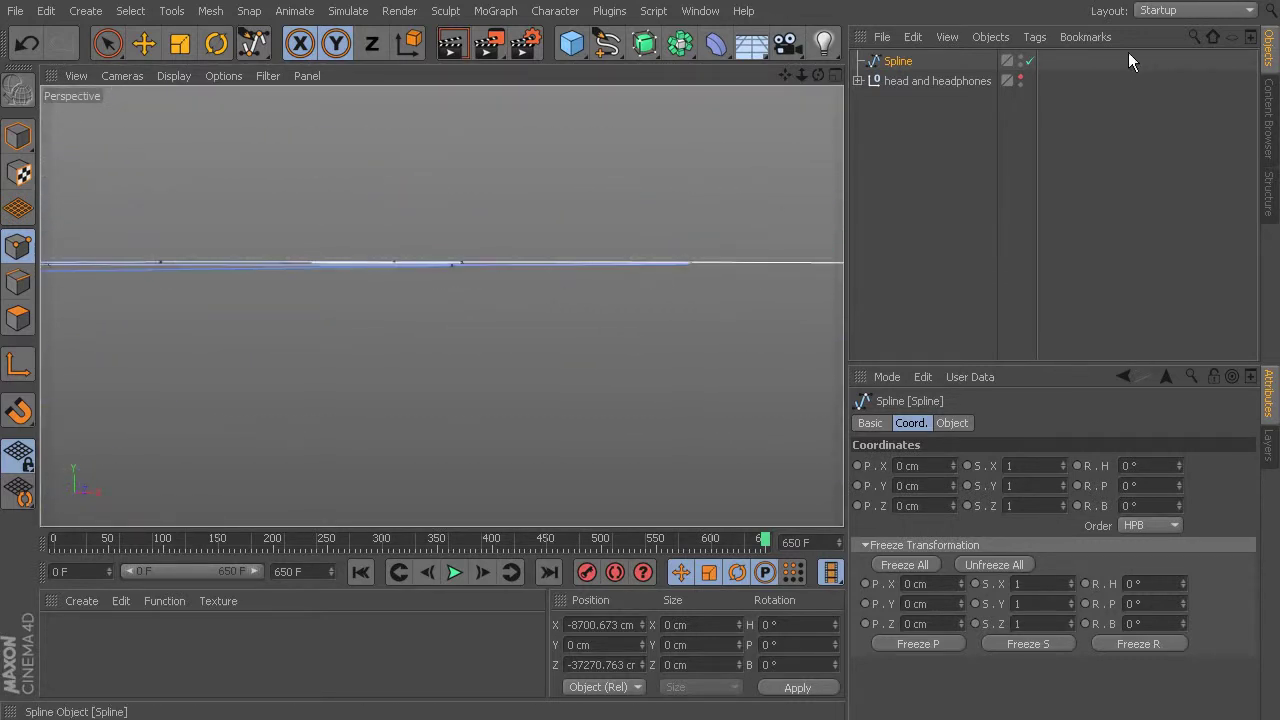
left_click(1016, 77)
left_click_drag(618, 238, 580, 250, "alt")
left_click(1019, 77)
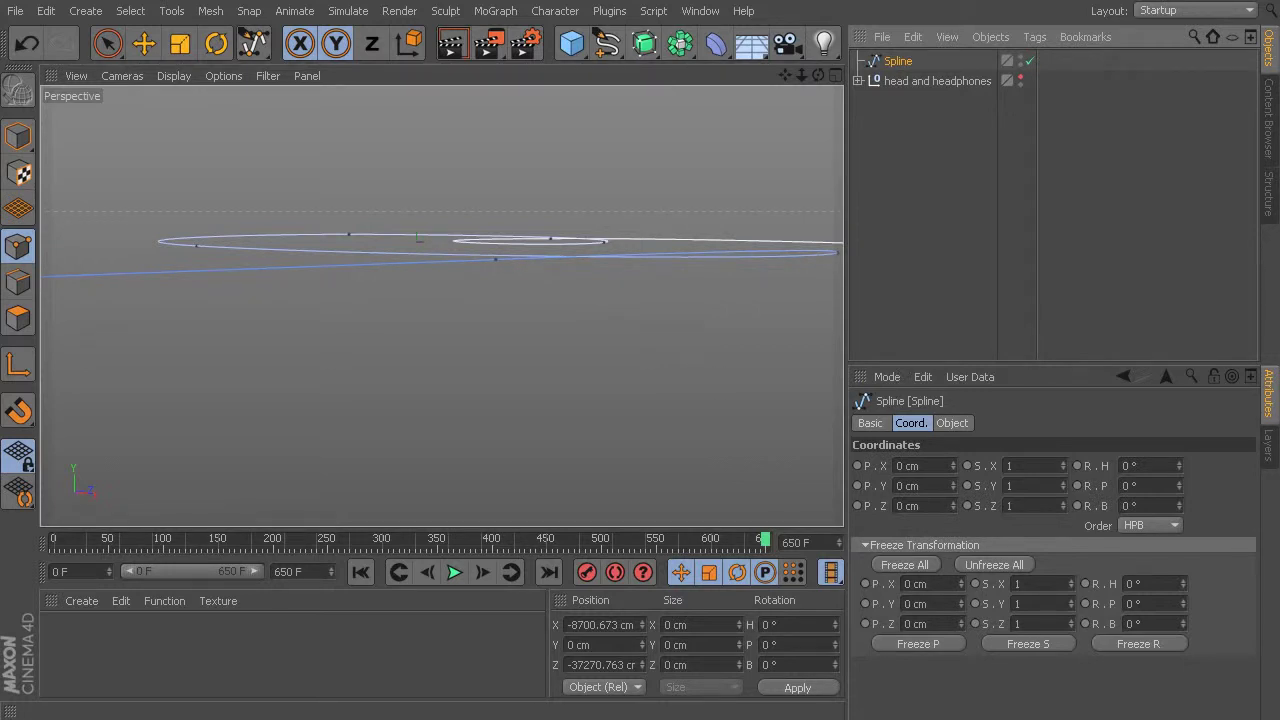
Raise the spline's start point to about Y 6220 cm and its second point to about Y 5130 cm
left_click_drag(425, 340, 458, 379, "alt")
left_click_drag(408, 302, 704, 362, "alt")
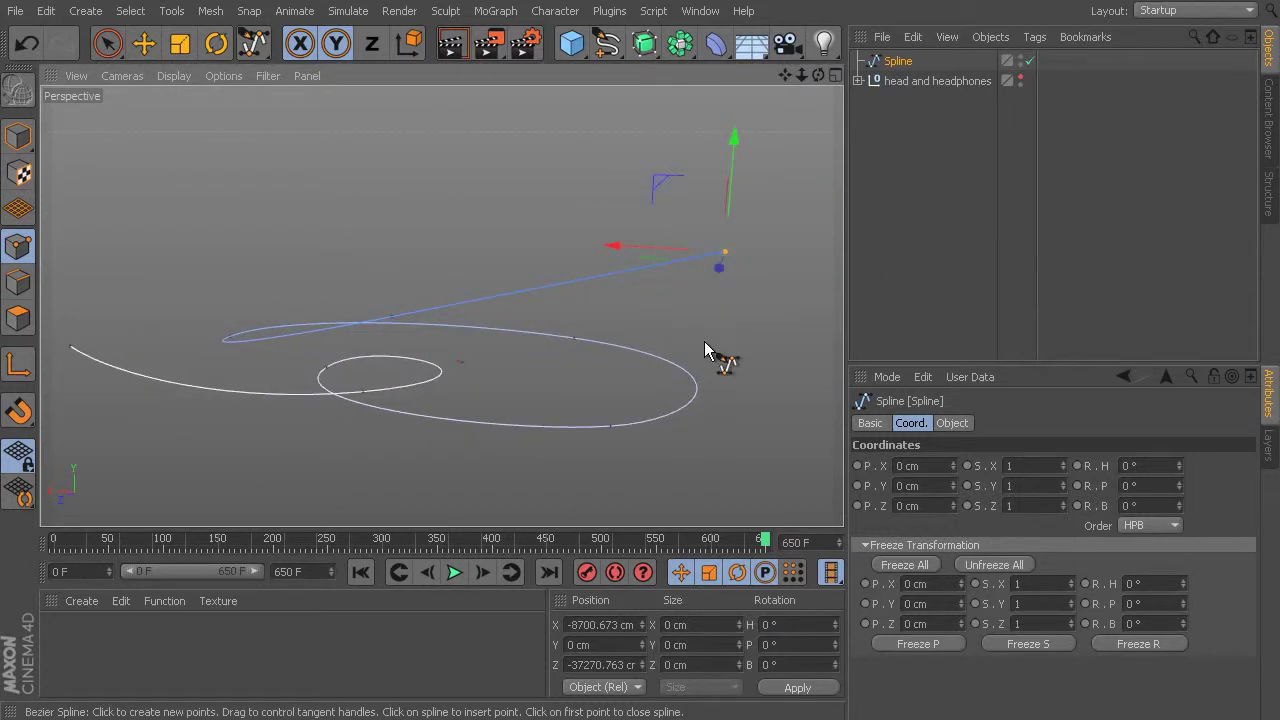
left_click_drag(629, 380, 670, 339, "alt")
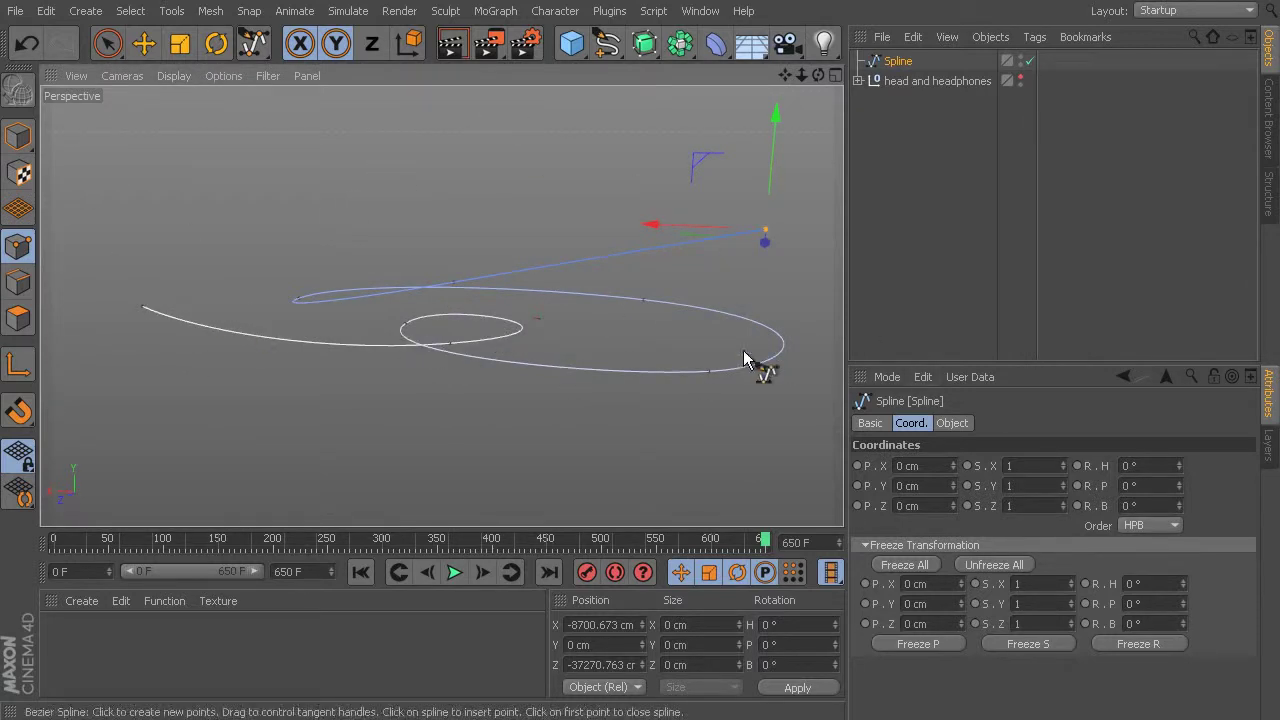
left_click(139, 50)
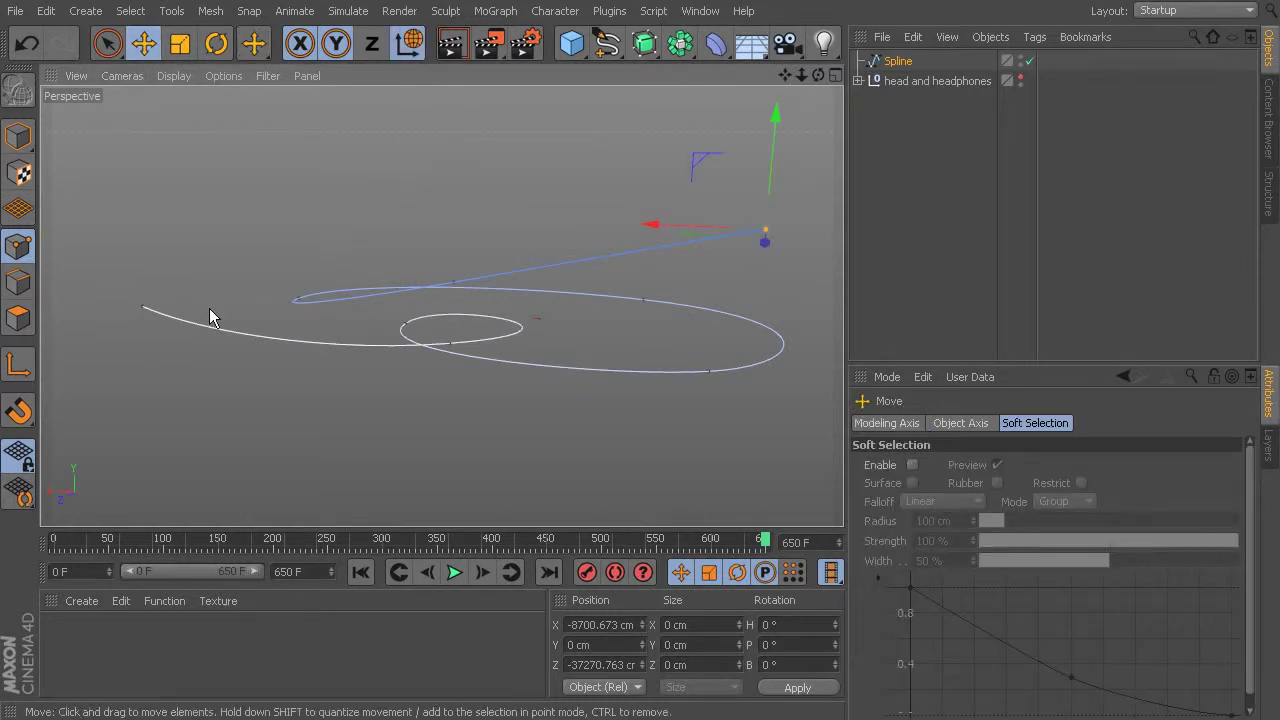
left_click(145, 307)
left_click_drag(143, 285, 122, 135)
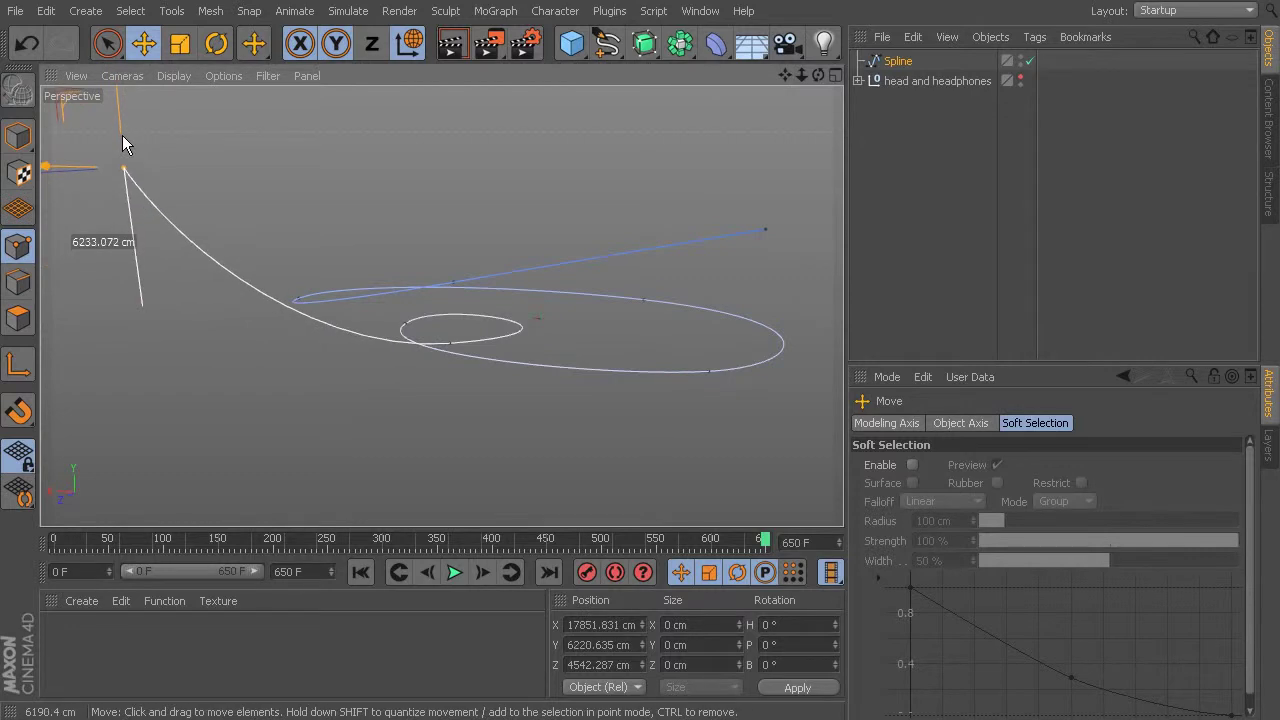
left_click(452, 347)
left_click_drag(455, 268, 447, 151)
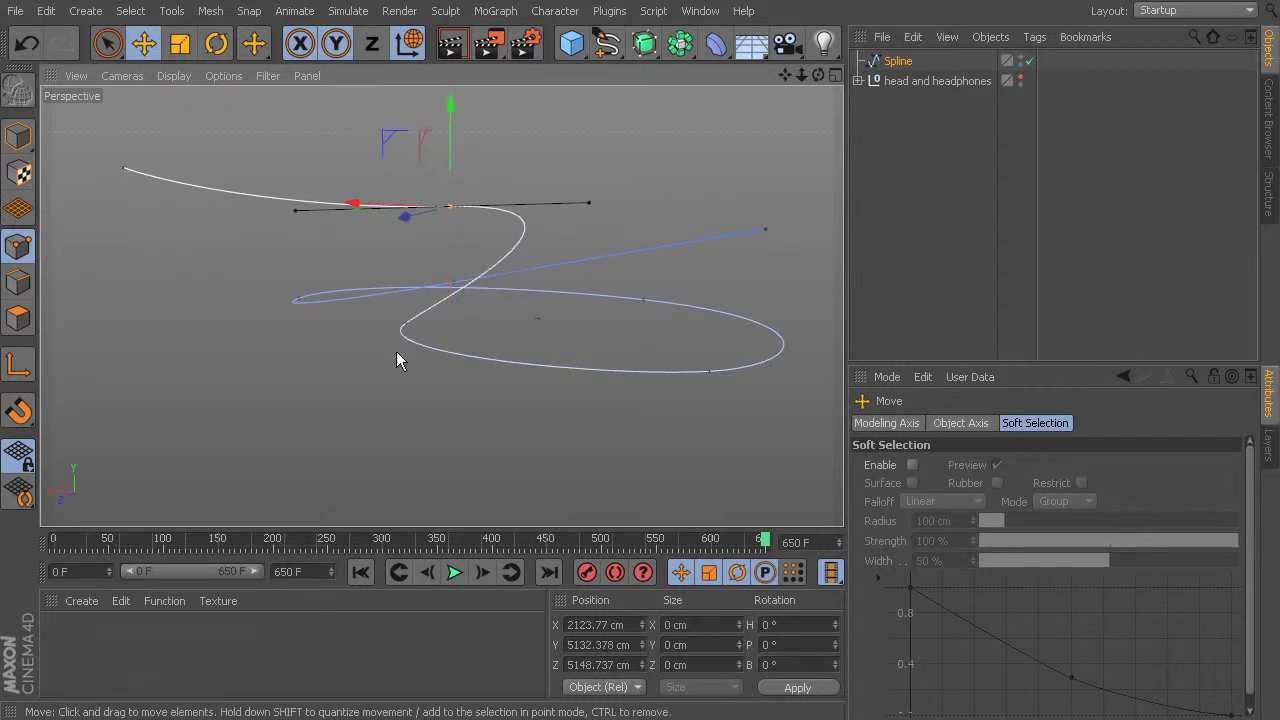
Raise the spline's third point slightly and position the fourth point at a height of about Y 1140 cm
left_click(403, 290)
left_click_drag(403, 250, 404, 205)
left_click(706, 368)
left_click_drag(719, 339, 711, 247)
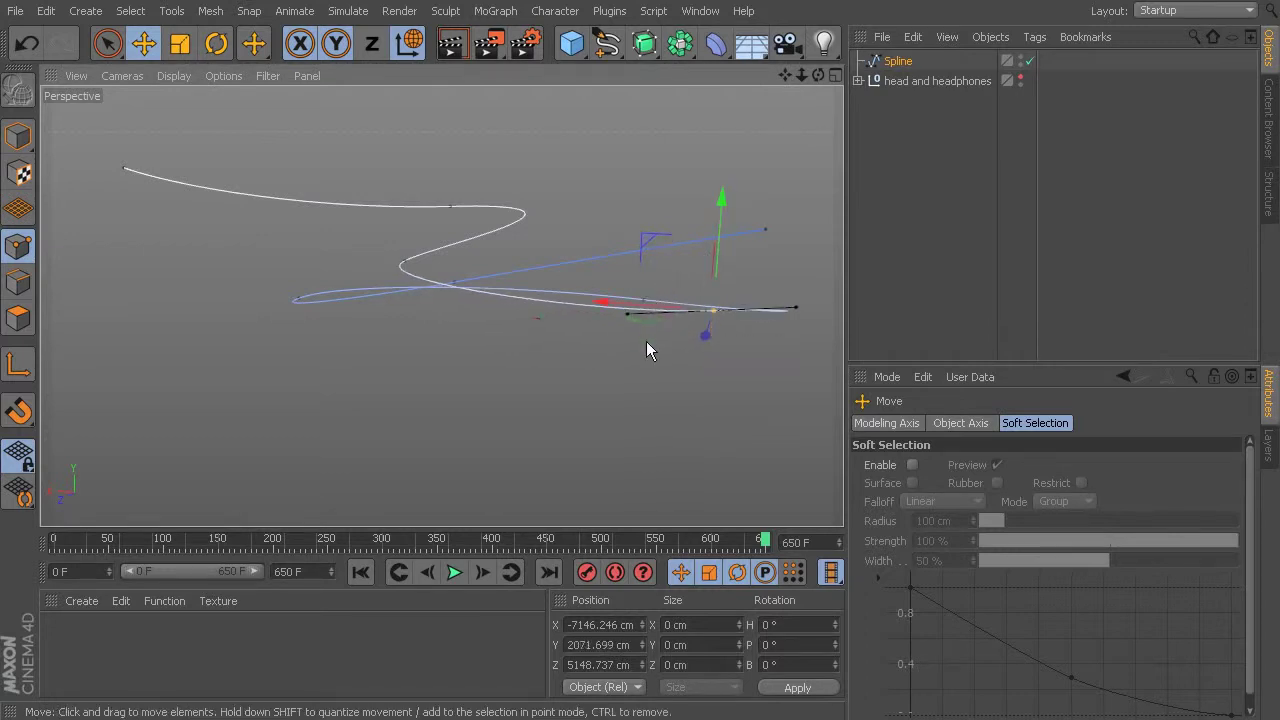
left_click_drag(429, 447, 539, 422, "alt")
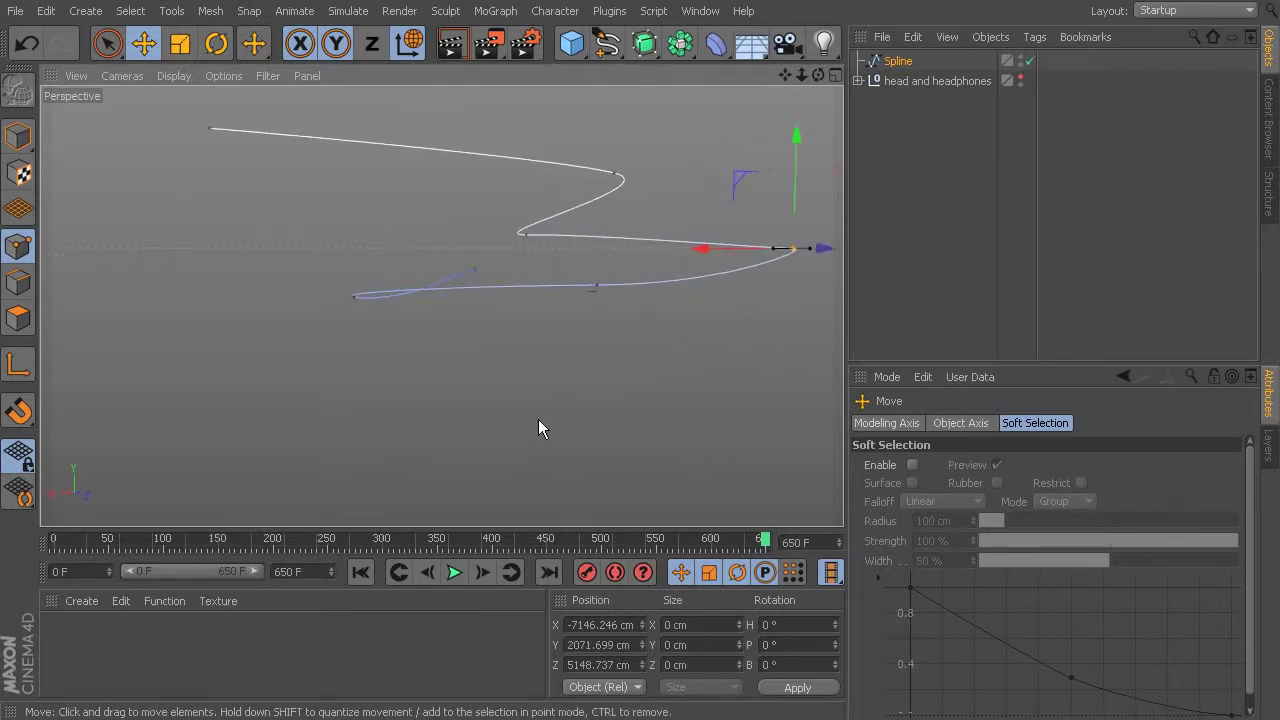
left_click_drag(797, 178, 798, 200)
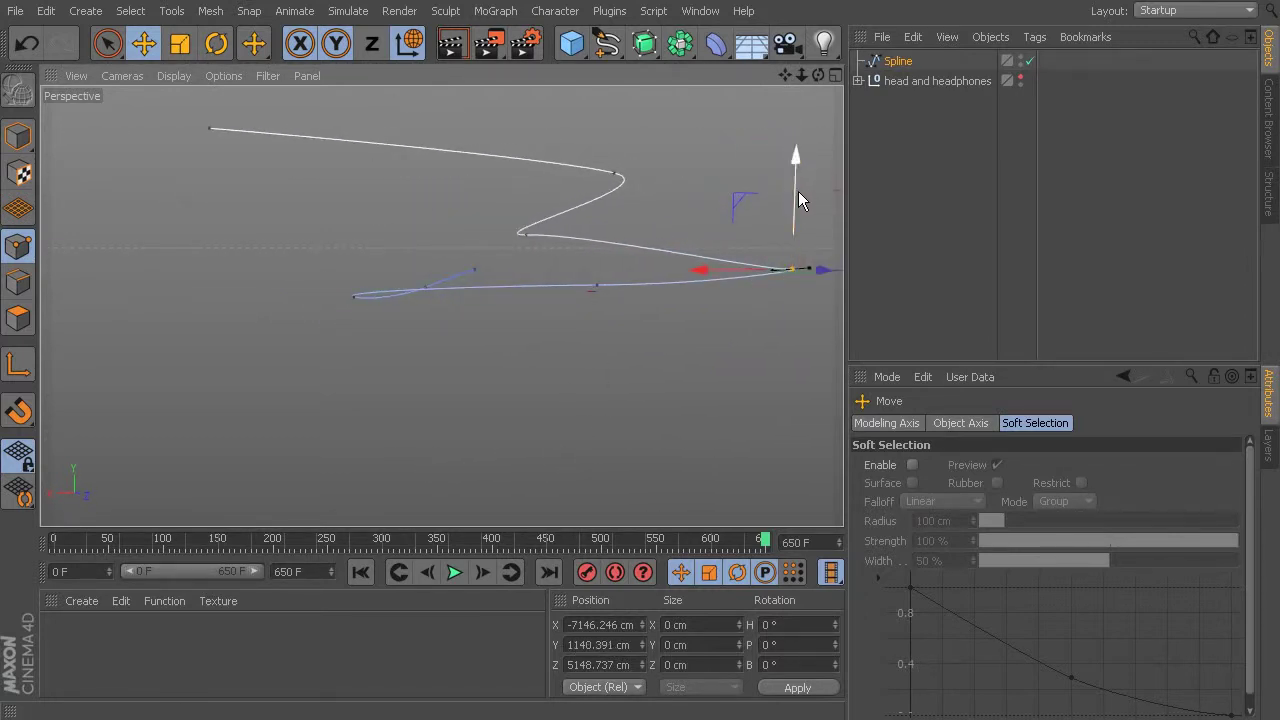
Lower the spline's fifth and sixth points and bring the seventh point down to about Y -5530 cm for a descending path
left_click_drag(602, 287, 597, 314)
left_click(353, 296)
left_click_drag(373, 208, 358, 286)
left_click(596, 316)
left_click_drag(614, 203, 598, 232)
left_click(428, 288)
left_click_drag(432, 218, 434, 322)
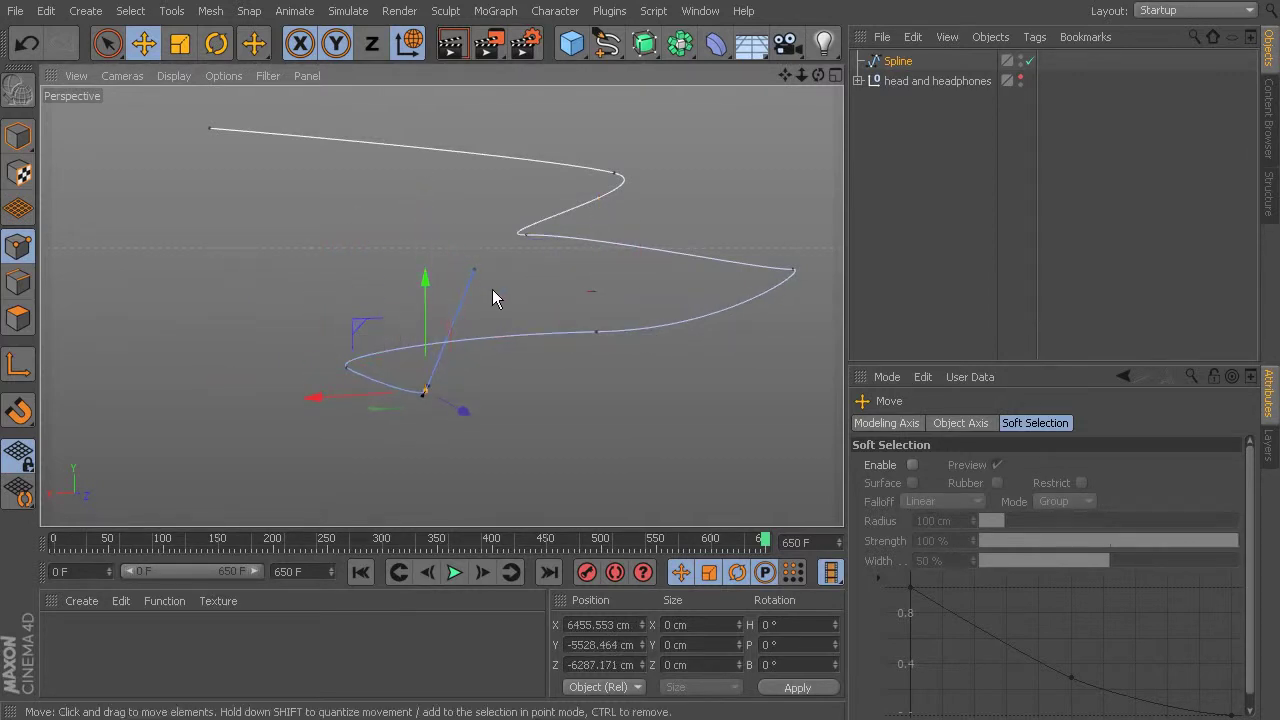
Lower the spline's end point and apply soft interpolation to its seventh point
left_click(477, 270)
left_click_drag(476, 195, 370, 388)
left_click(402, 395)
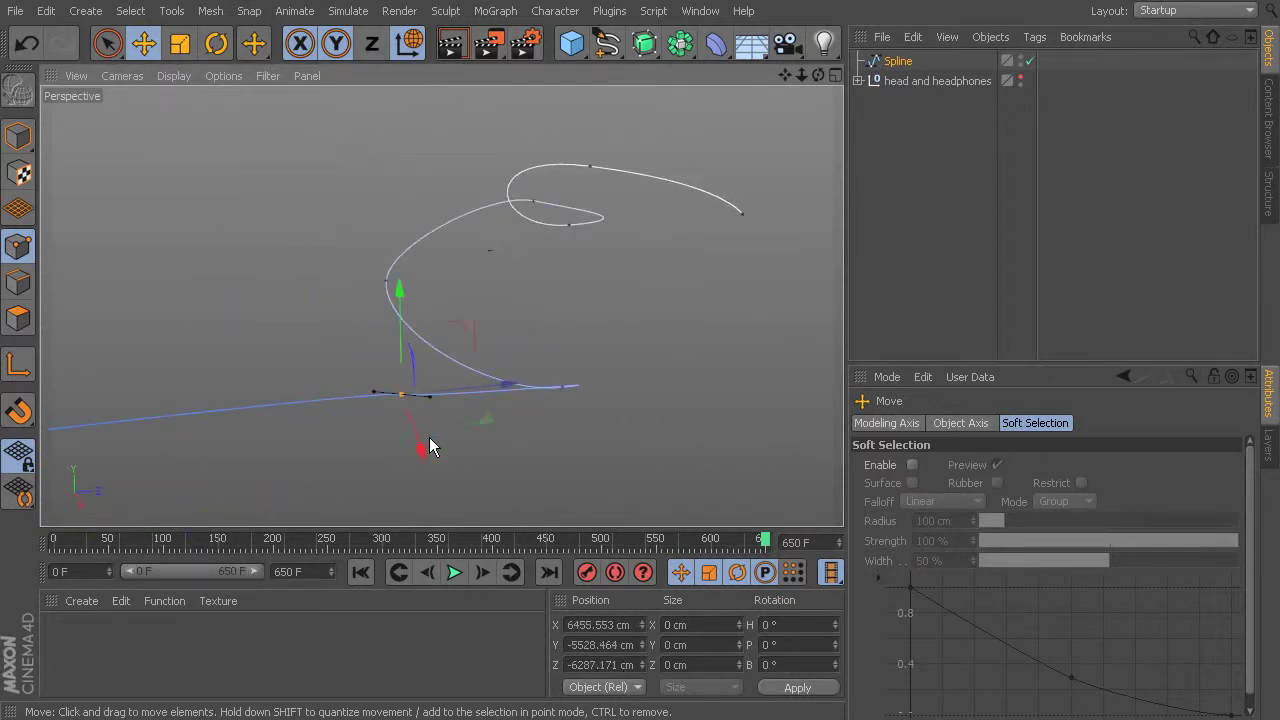
right_click(611, 125)
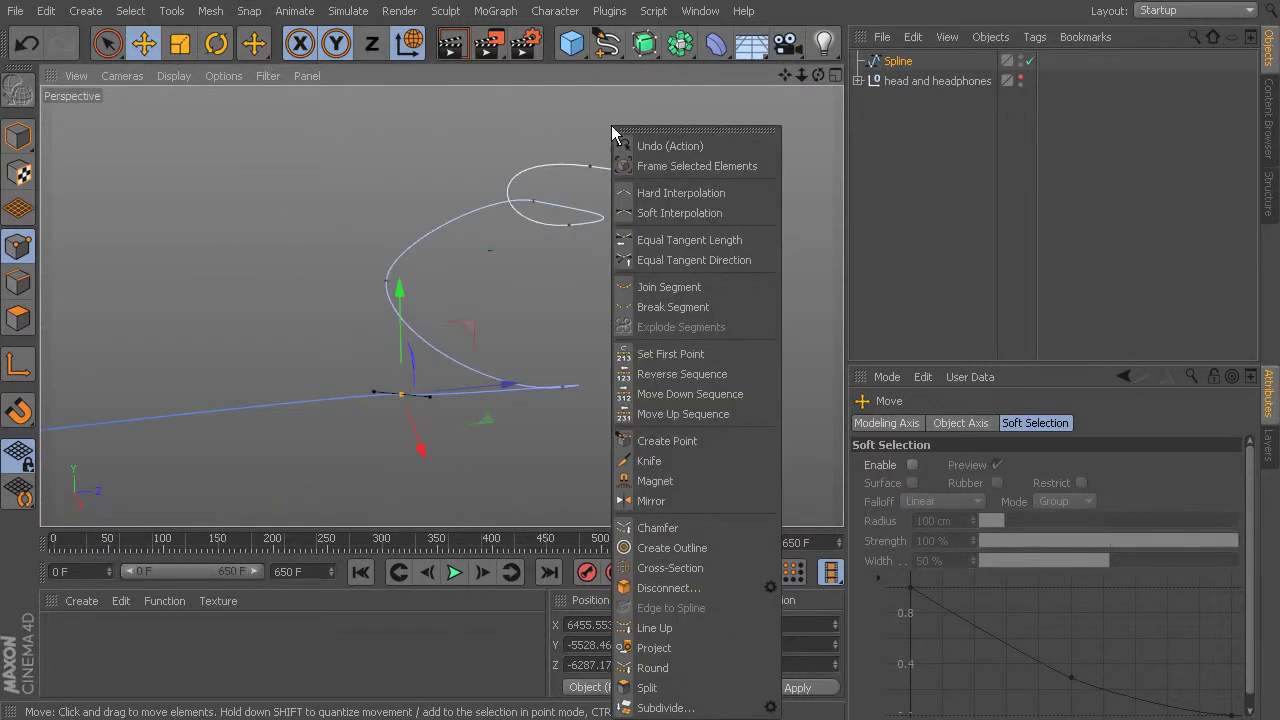
left_click(675, 220)
Try soft interpolation on the spline's sixth point and undo it
left_click_drag(675, 220, 840, 330, "alt")
left_click_drag(441, 305, 245, 187, "alt")
left_click_drag(434, 300, 531, 260, "alt")
right_click(570, 206)
left_click(611, 287)
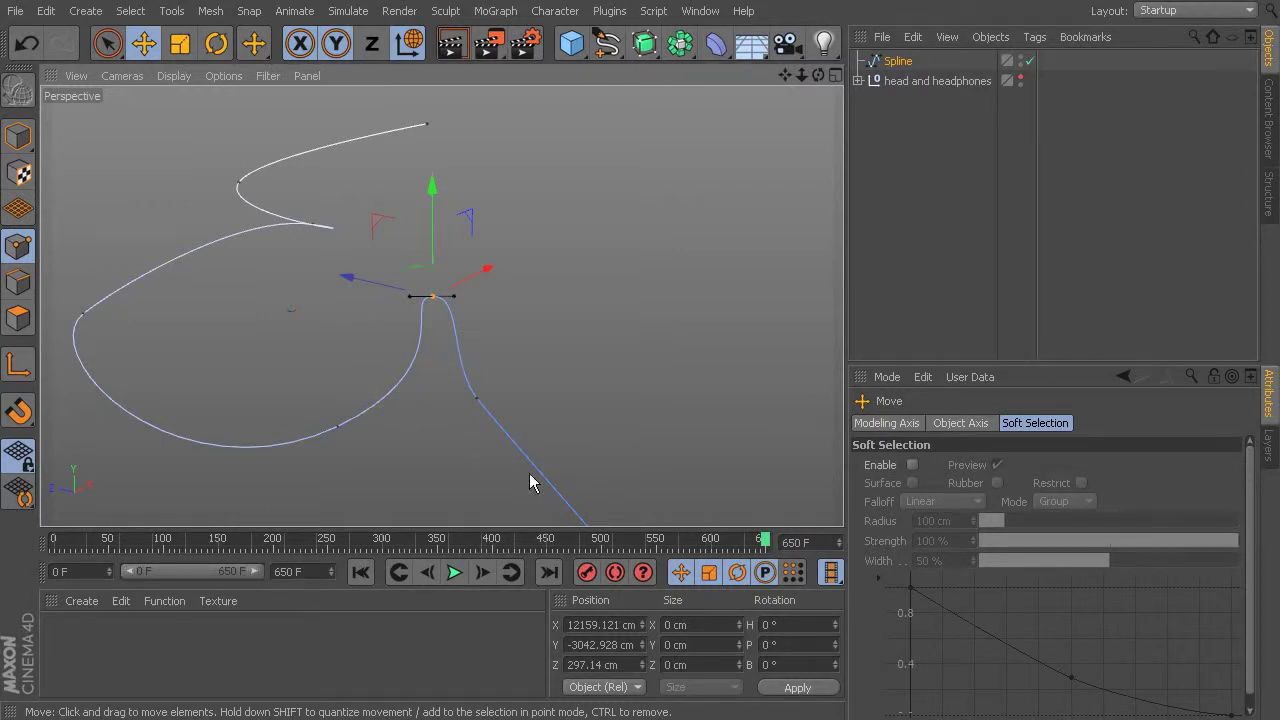
key("ctrl+z")
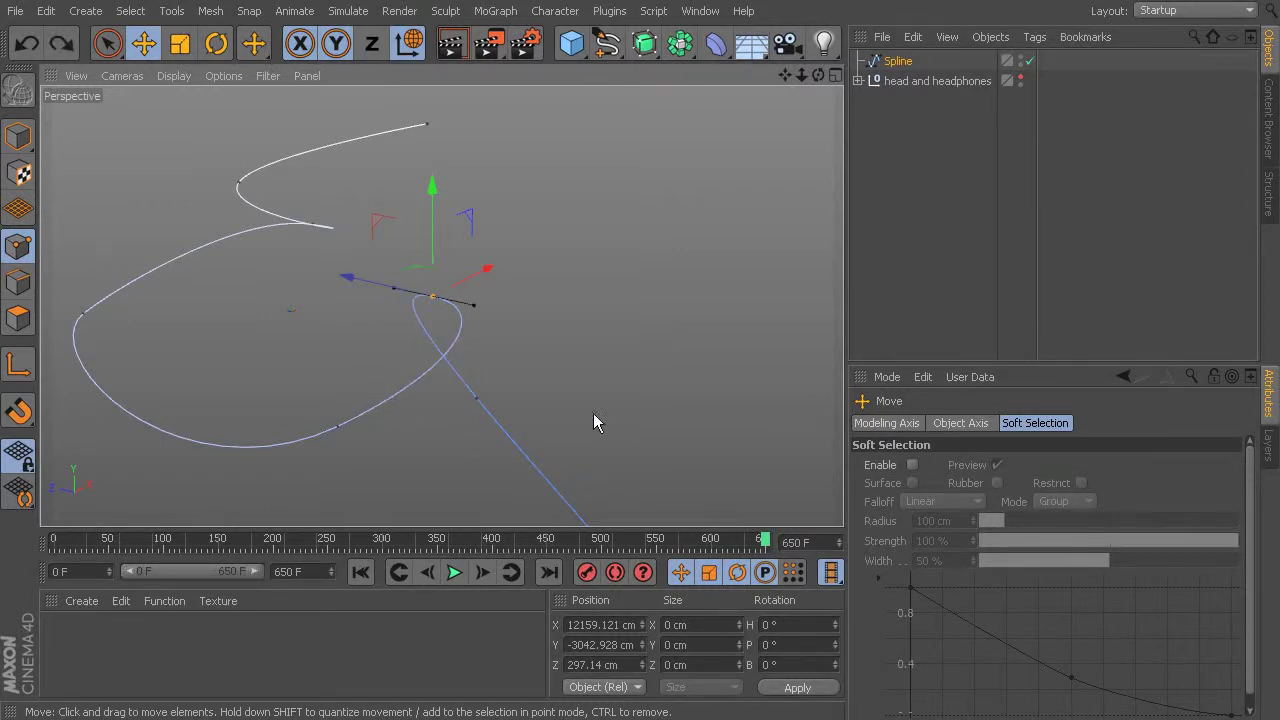
Apply soft interpolation to the spline's fourth point and clear the point selection
left_click_drag(594, 414, 711, 268, "alt")
left_click_drag(507, 310, 90, 330, "alt")
left_click_drag(441, 305, 521, 346, "alt")
left_click(470, 286)
right_click(405, 196)
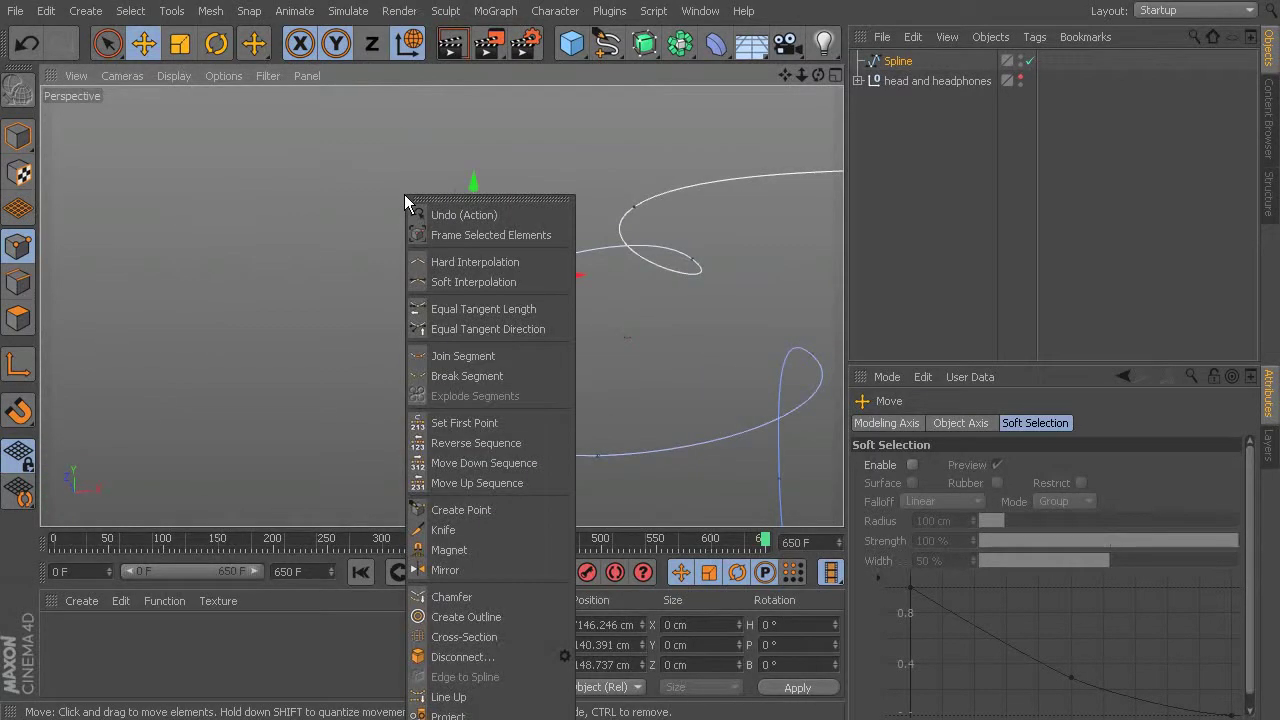
left_click(448, 281)
left_click(359, 374)
left_click_drag(359, 374, 723, 257, "alt")
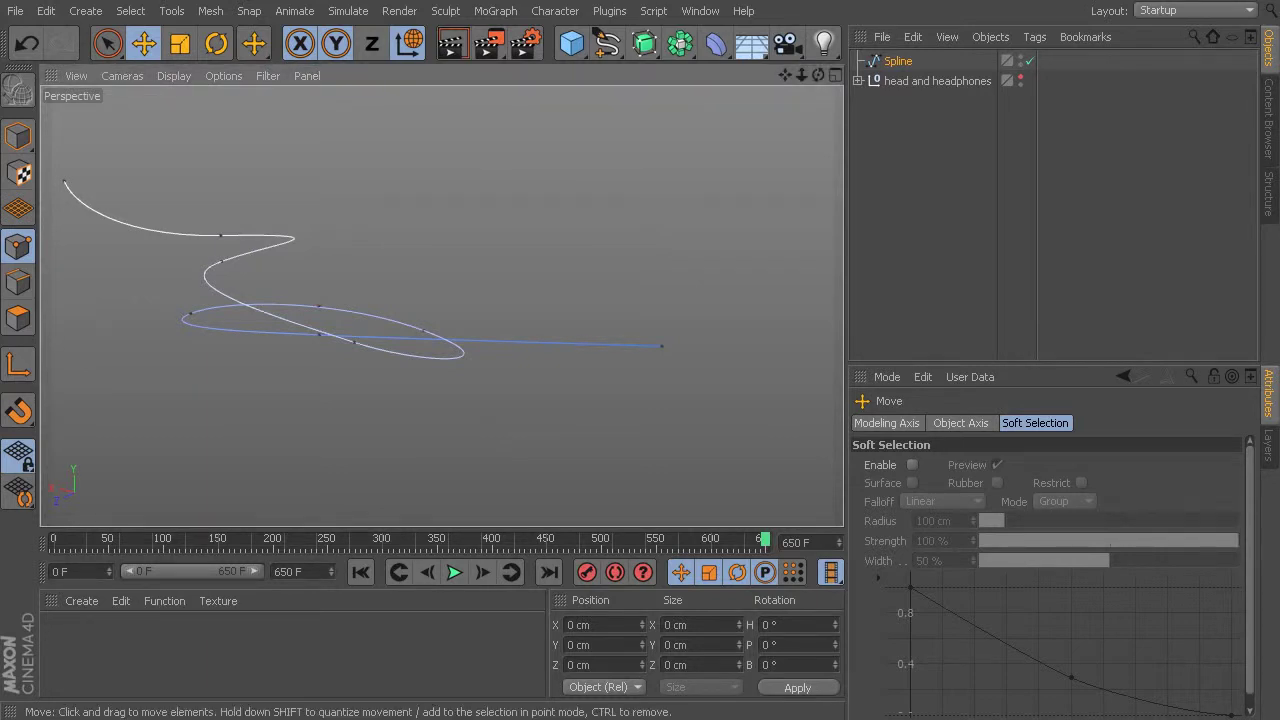
Select the spline's fourth point again and reapply soft interpolation to even out its tangents
left_click_drag(361, 229, 416, 335, "alt")
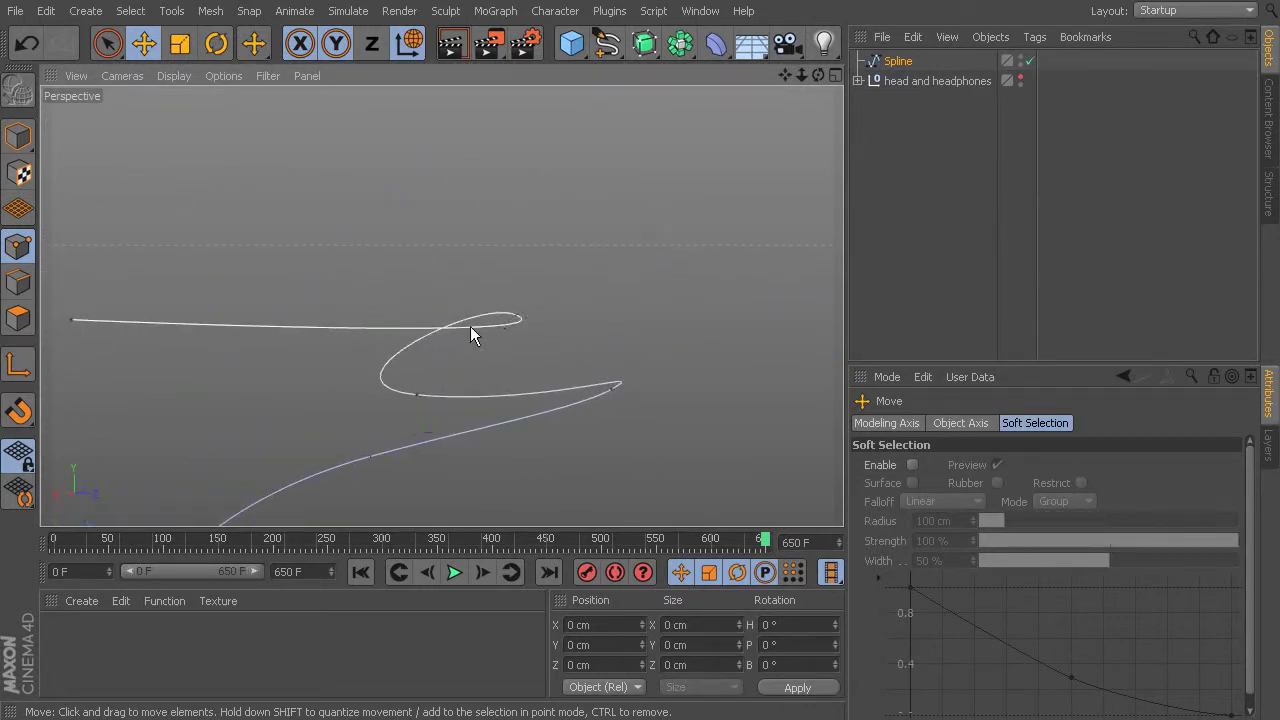
left_click_drag(600, 409, 528, 386, "alt")
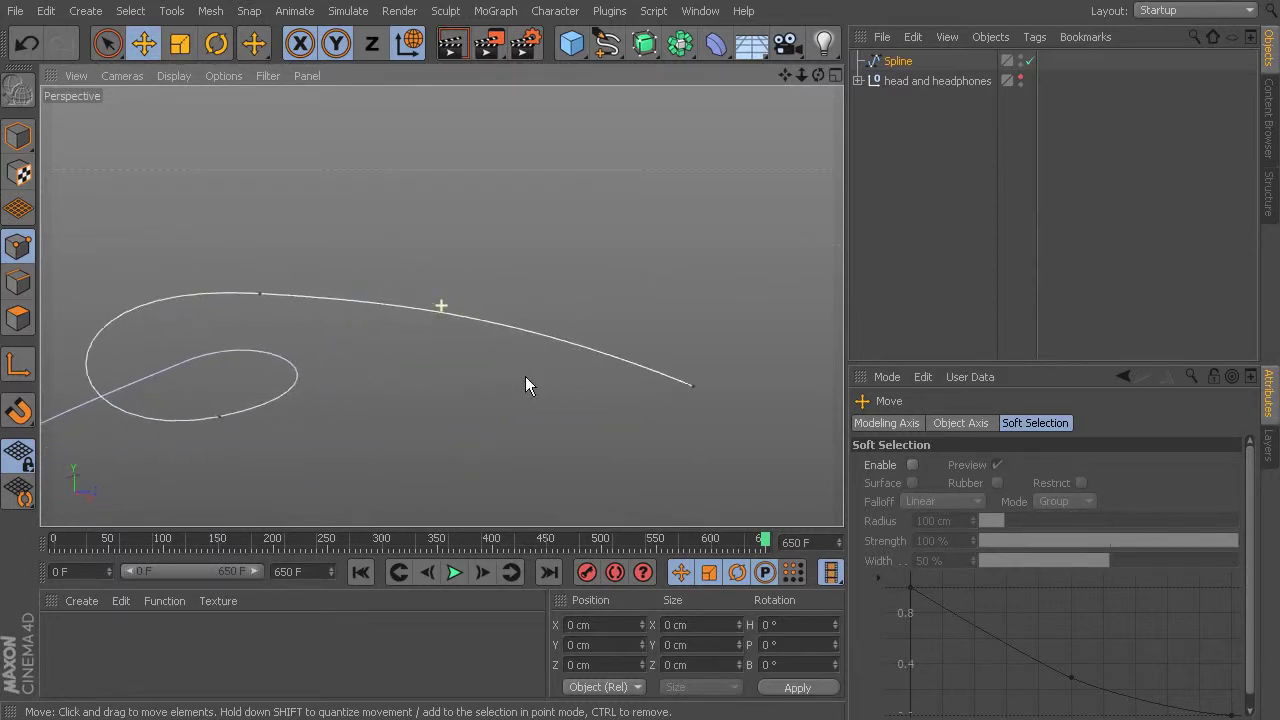
left_click_drag(103, 381, 420, 251, "alt")
left_click(346, 290)
right_click(645, 234)
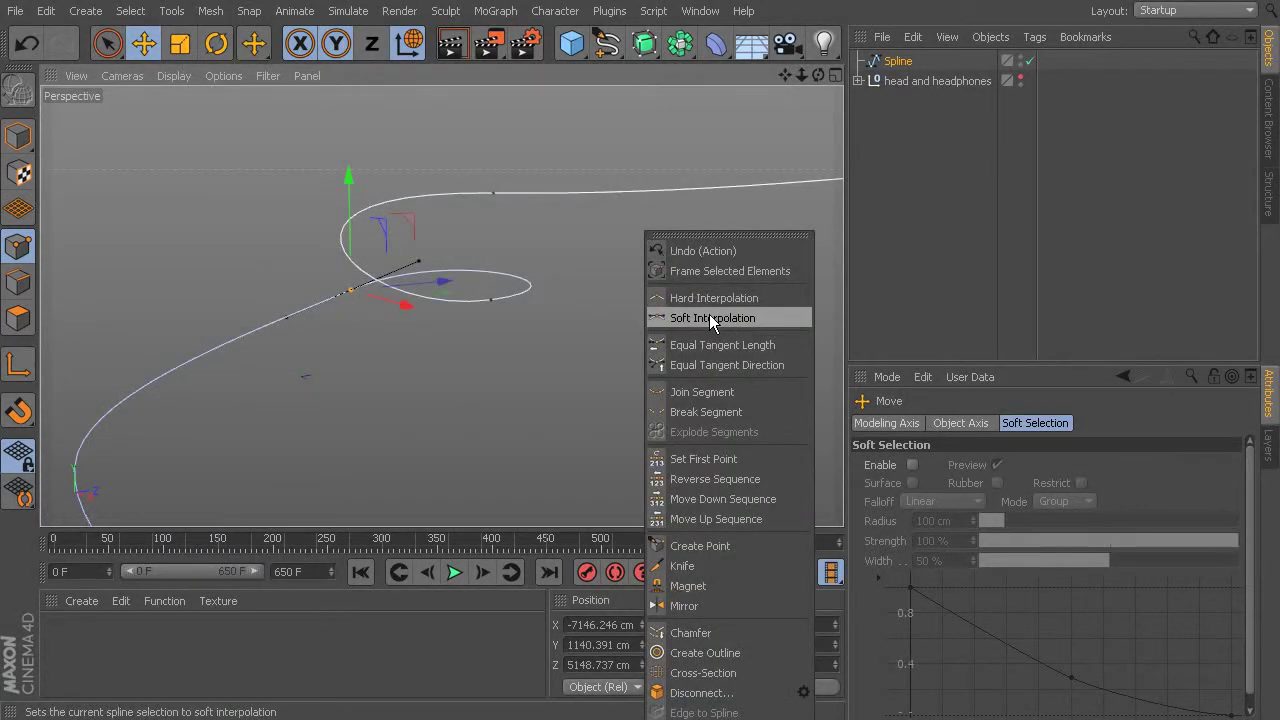
left_click(712, 318)
Duplicate the spline and move the copy as a whole object to about Y 116 cm and Z -145 cm
left_click_drag(671, 286, 351, 337, "alt")
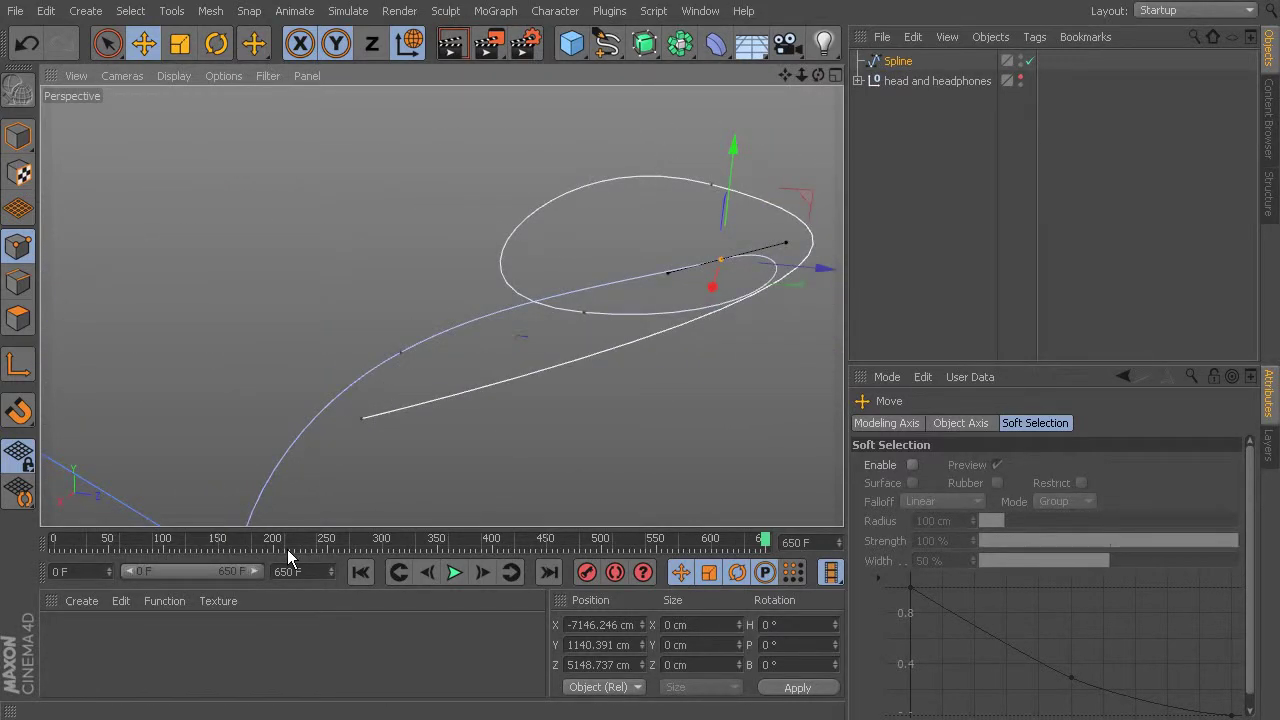
left_click_drag(374, 483, 455, 398, "alt")
left_click_drag(576, 355, 689, 354, "alt")
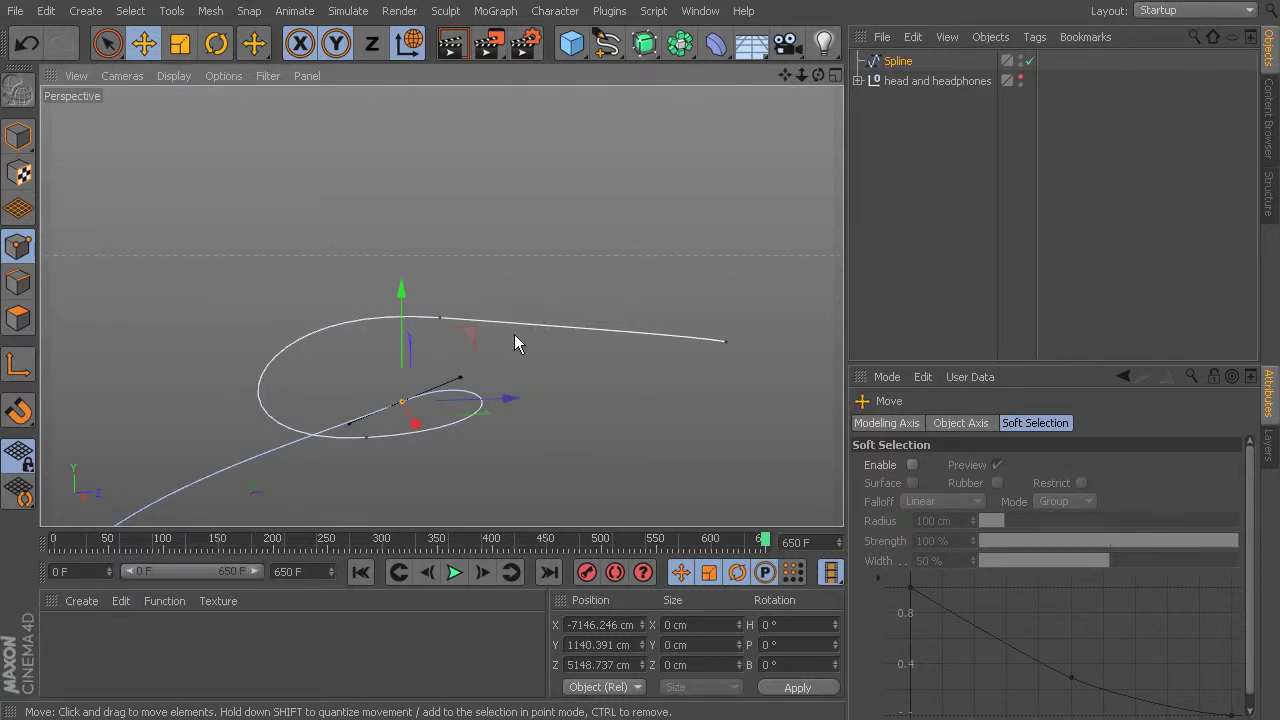
left_click_drag(494, 351, 549, 387, "alt")
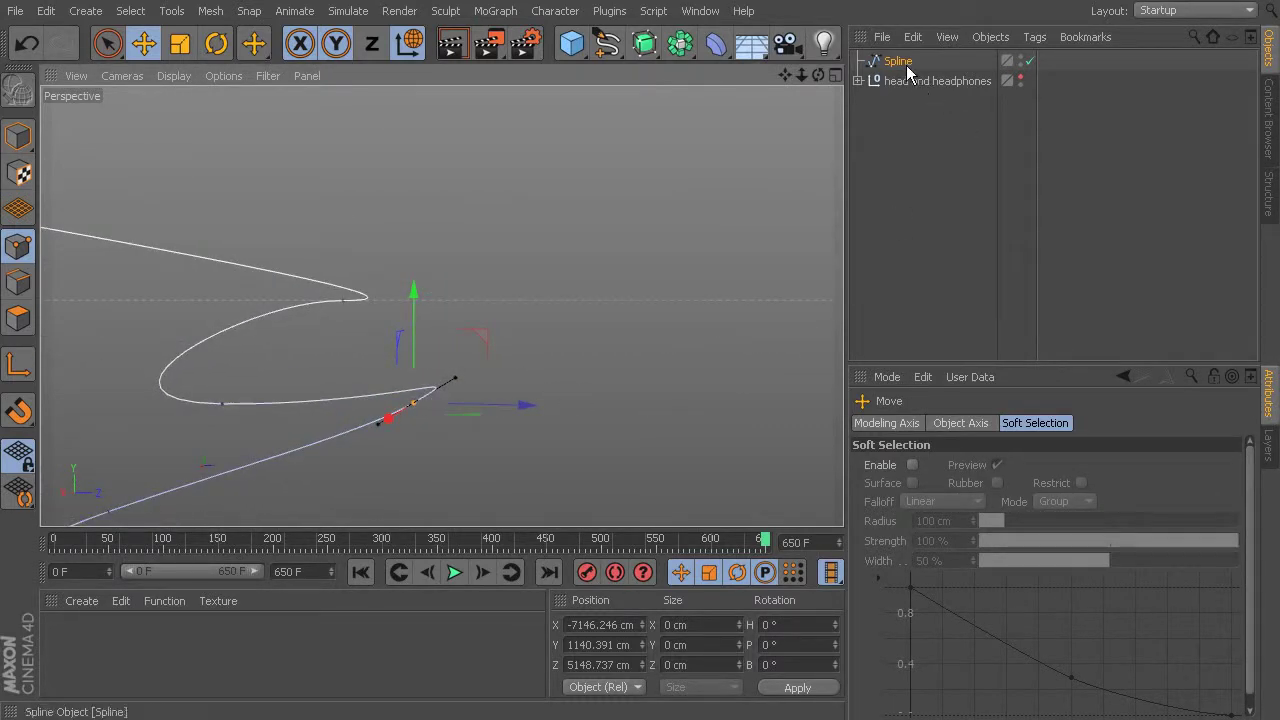
left_click_drag(574, 203, 631, 217, "alt")
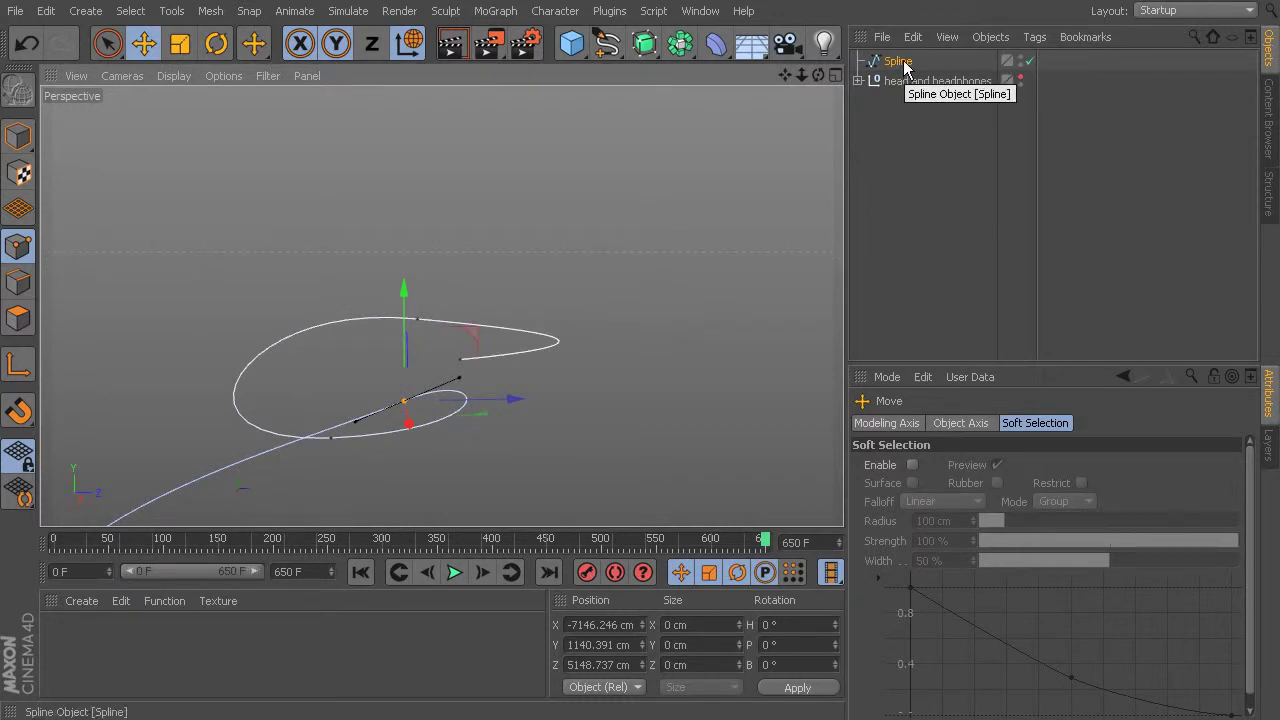
left_click_drag(905, 63, 912, 88, "ctrl")
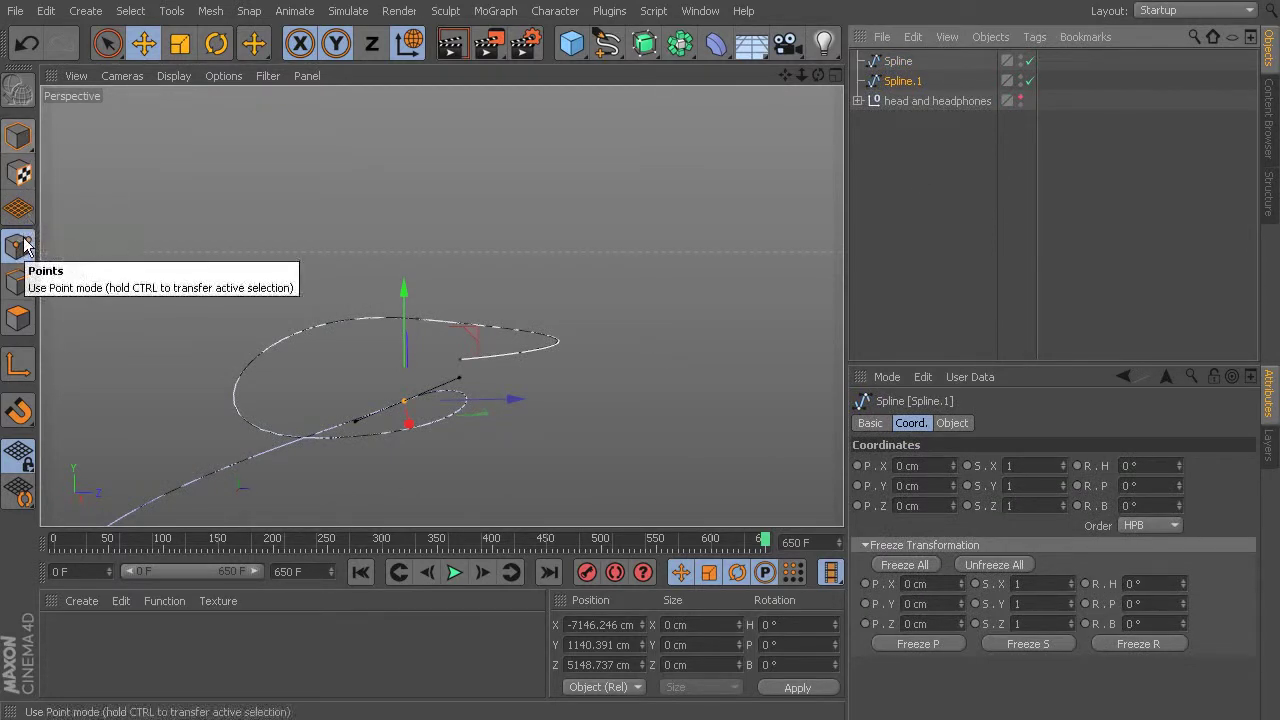
left_click(18, 135)
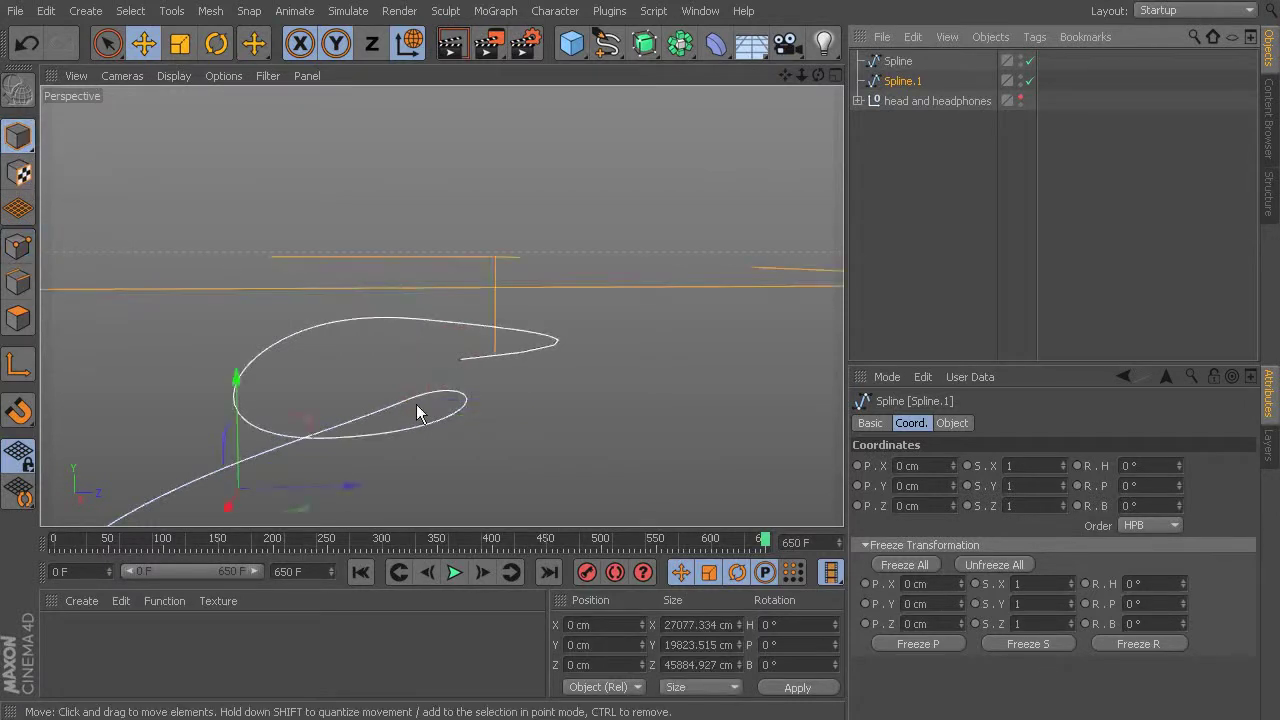
left_click_drag(240, 401, 239, 403)
mouse_move(457, 480)
left_mouse_down("alt")
mouse_move(471, 466)
mouse_move(425, 485)
mouse_move(406, 470)
mouse_move(474, 471)
mouse_move(443, 477)
left_mouse_up("alt")
left_click_drag(366, 484, 359, 481)
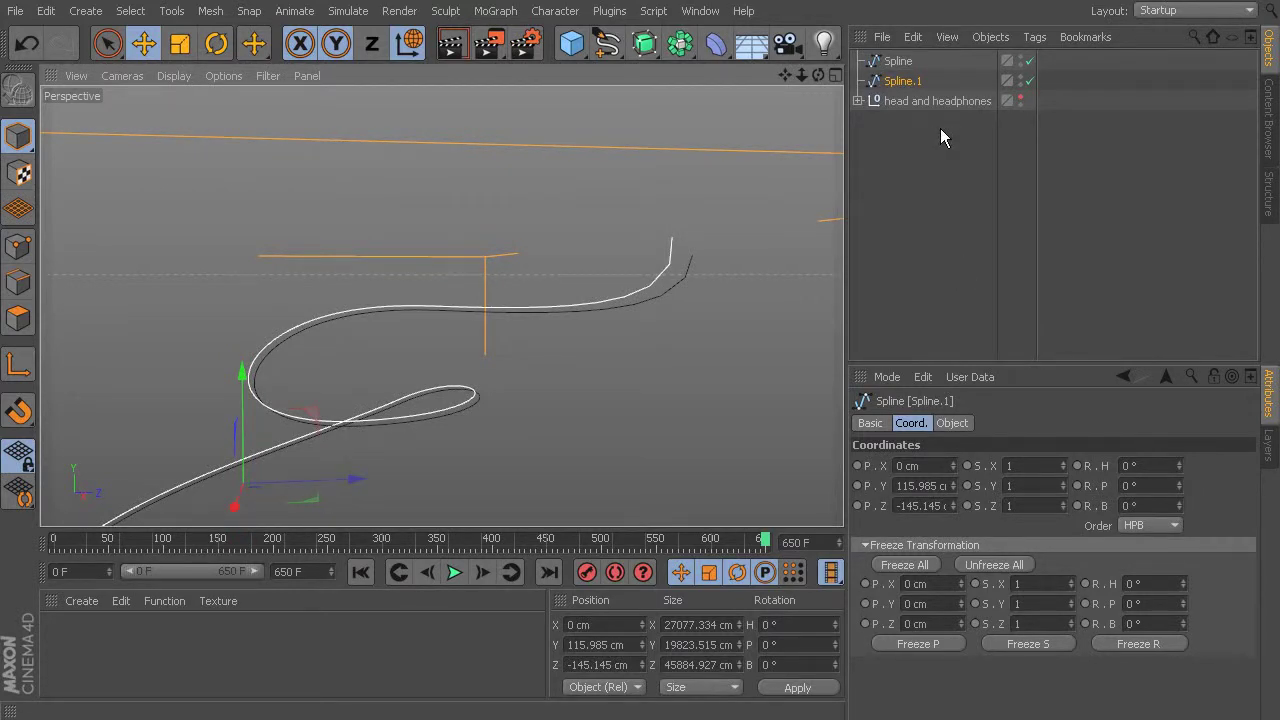
Duplicate Spline.1 and move the new copy to about Y 344 cm and Z -62 cm
left_click_drag(915, 88, 908, 100, "ctrl")
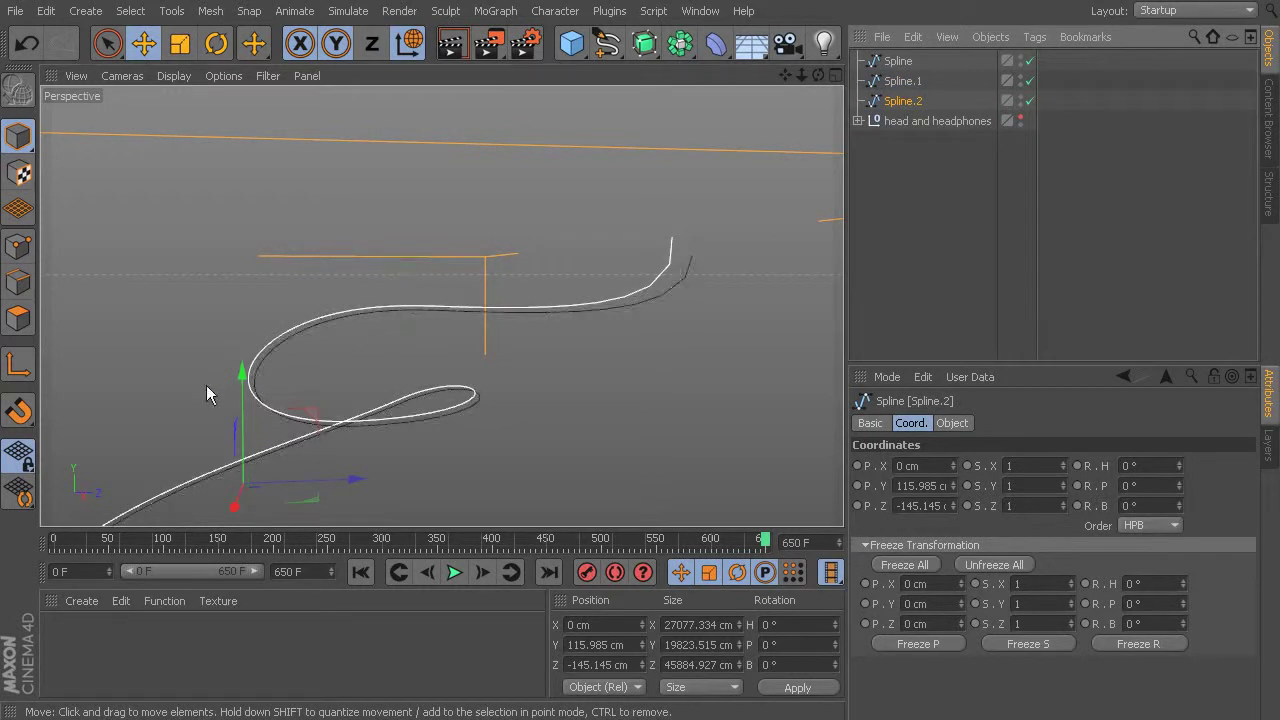
left_click_drag(241, 372, 250, 470)
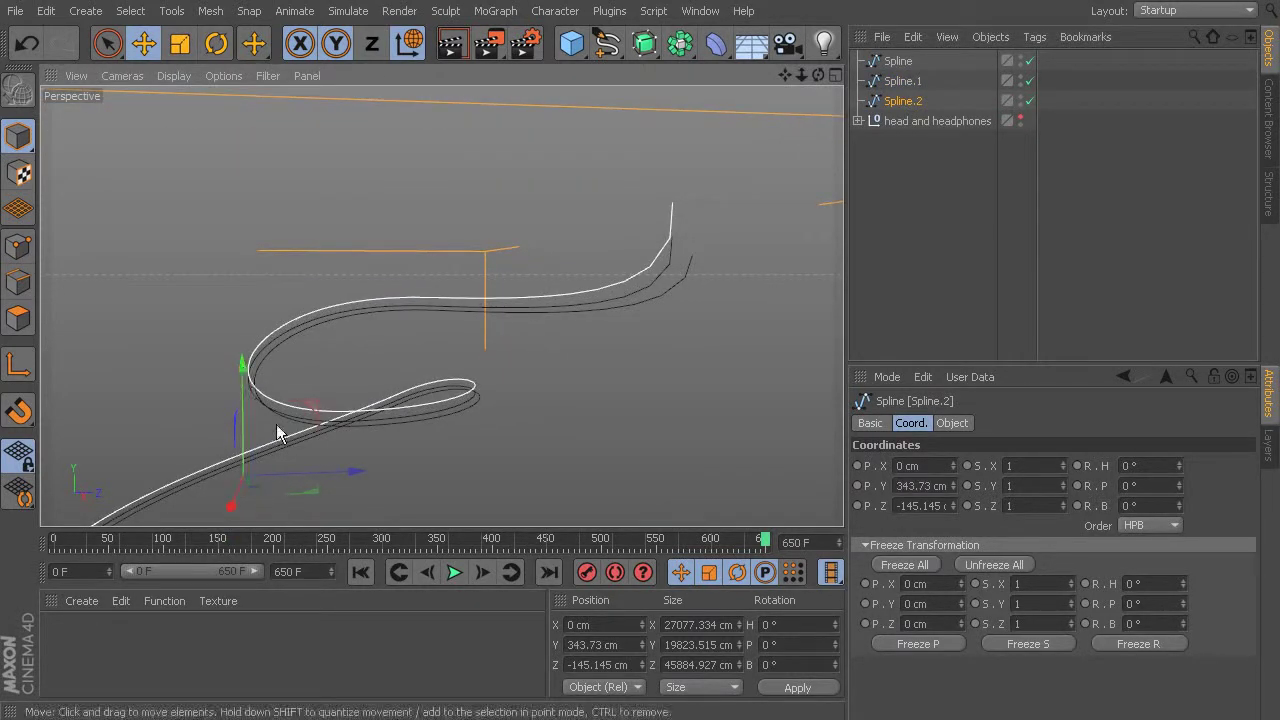
left_click_drag(354, 472, 362, 474)
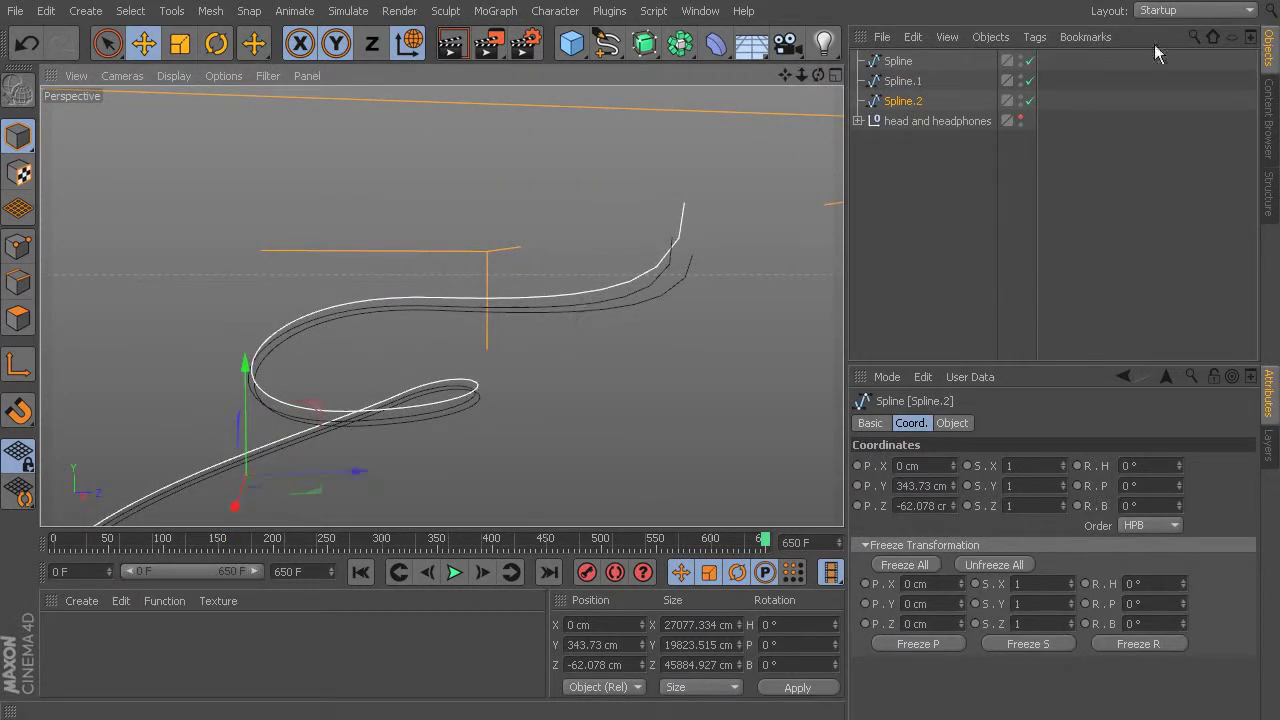
Duplicate Spline.2 and move the new copy to about Y 313 cm and Z 192 cm
left_click_drag(903, 100, 897, 118, "ctrl")
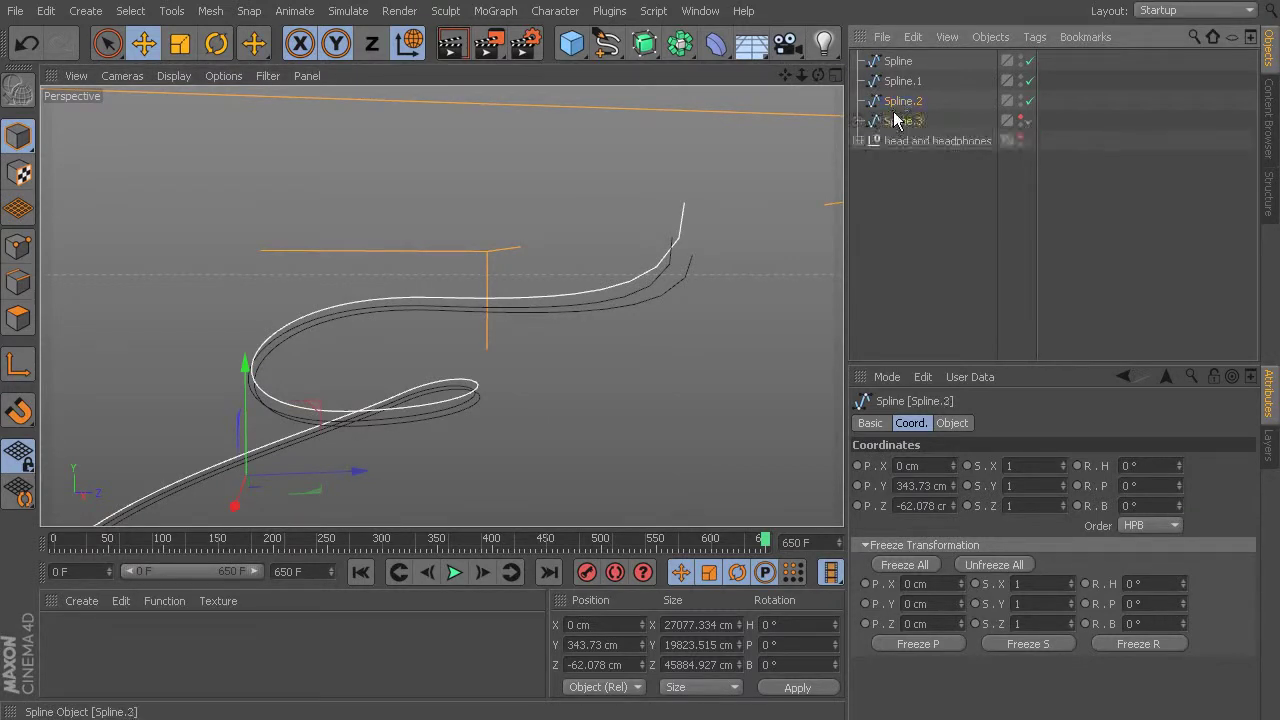
left_click_drag(349, 471, 375, 473)
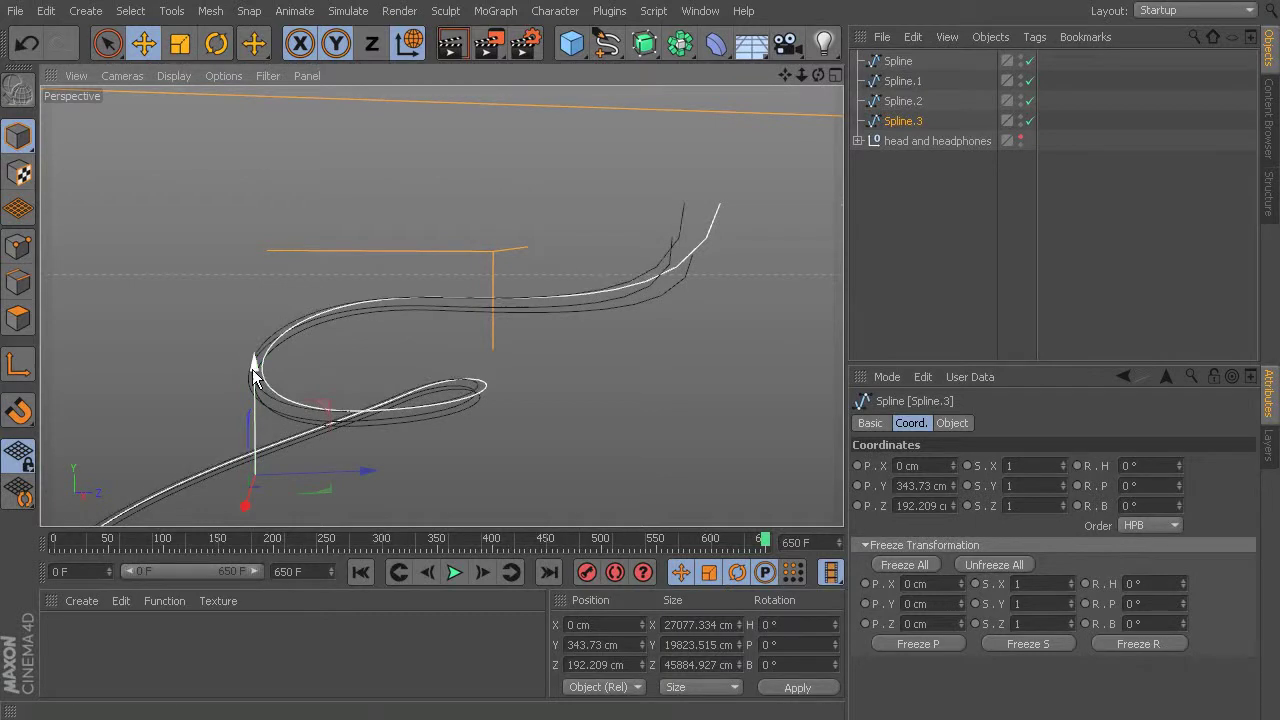
left_click_drag(253, 376, 254, 378)
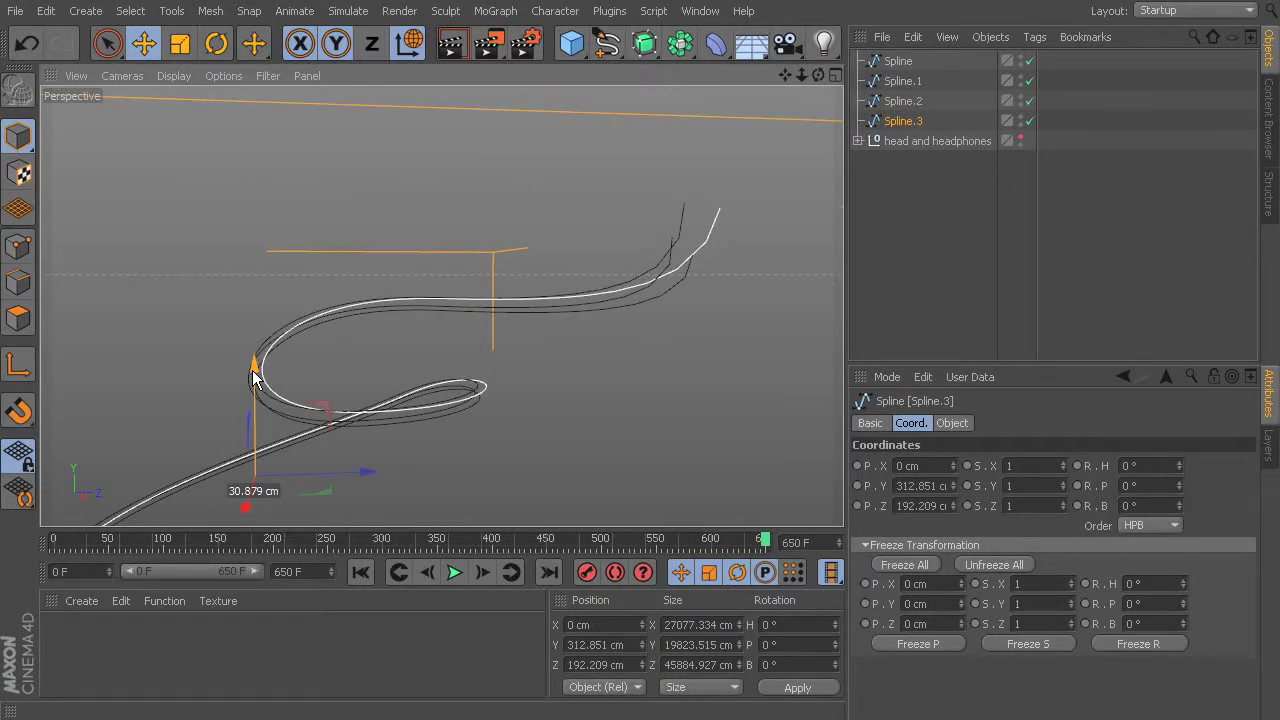
Duplicate Spline.3 and move the new copy to about Y 107 cm and Z 178 cm
left_click_drag(900, 121, 905, 132, "ctrl")
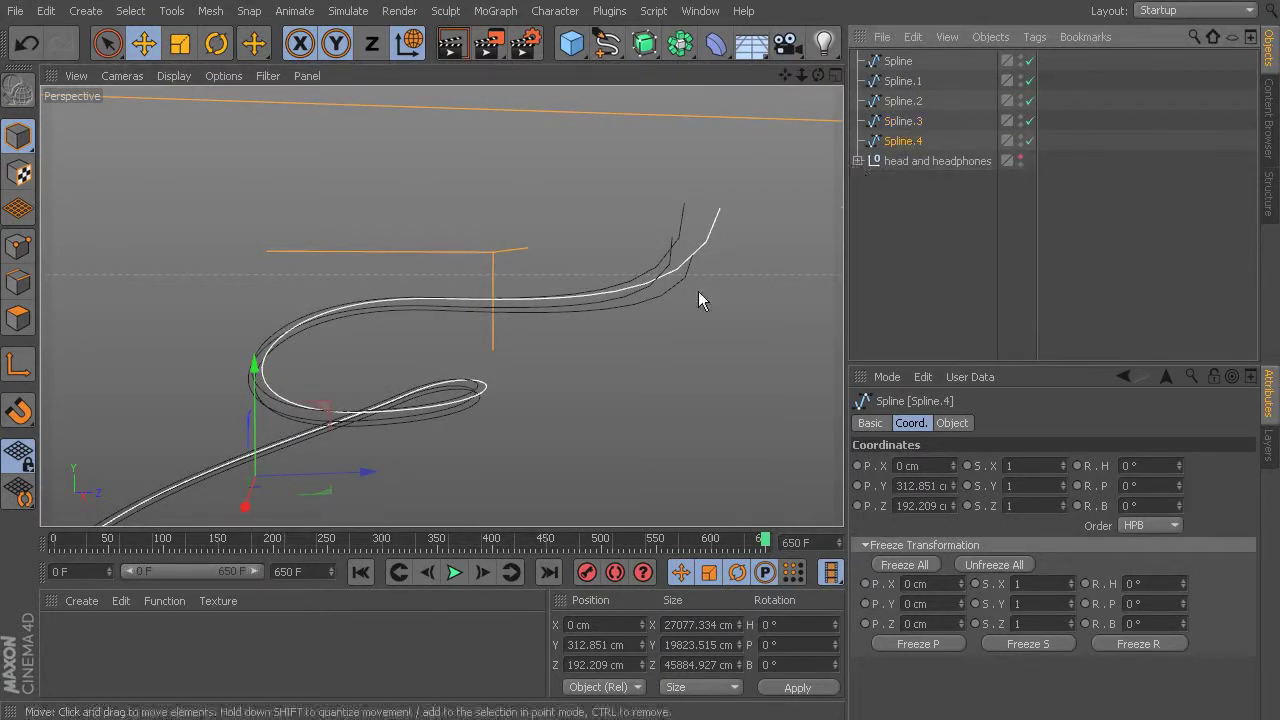
left_click_drag(369, 475, 378, 484)
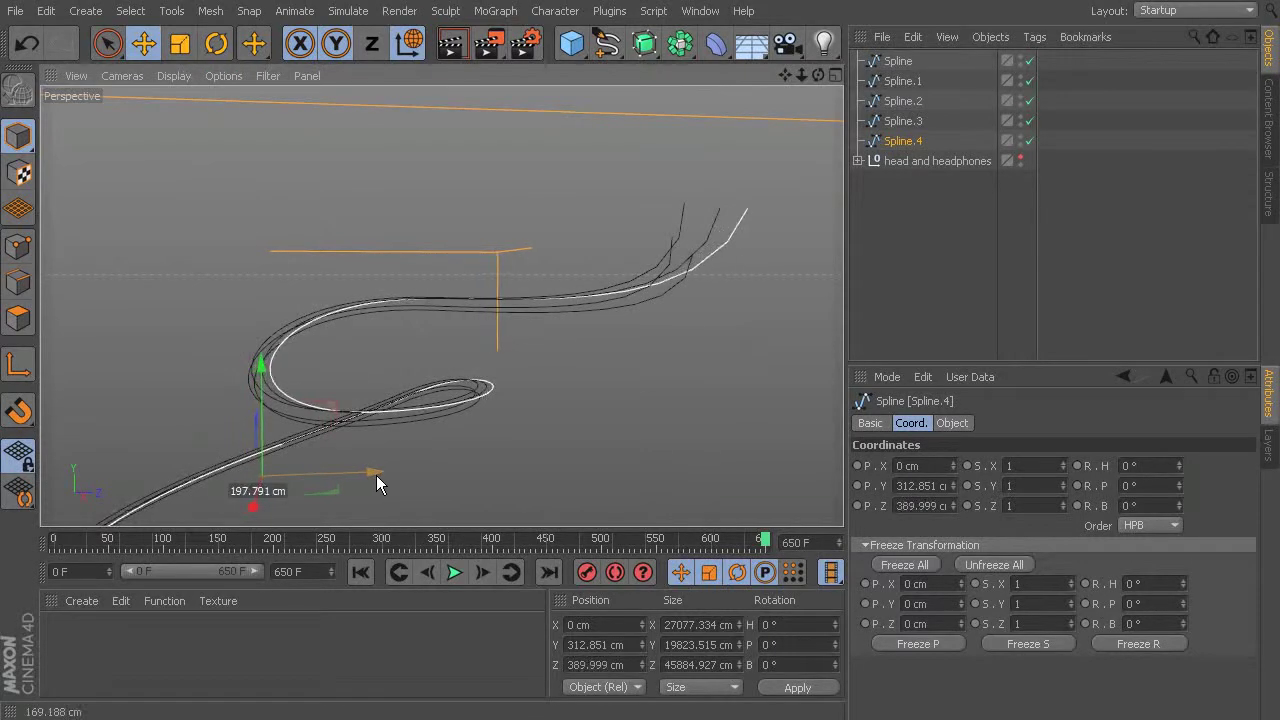
left_click_drag(257, 371, 259, 391)
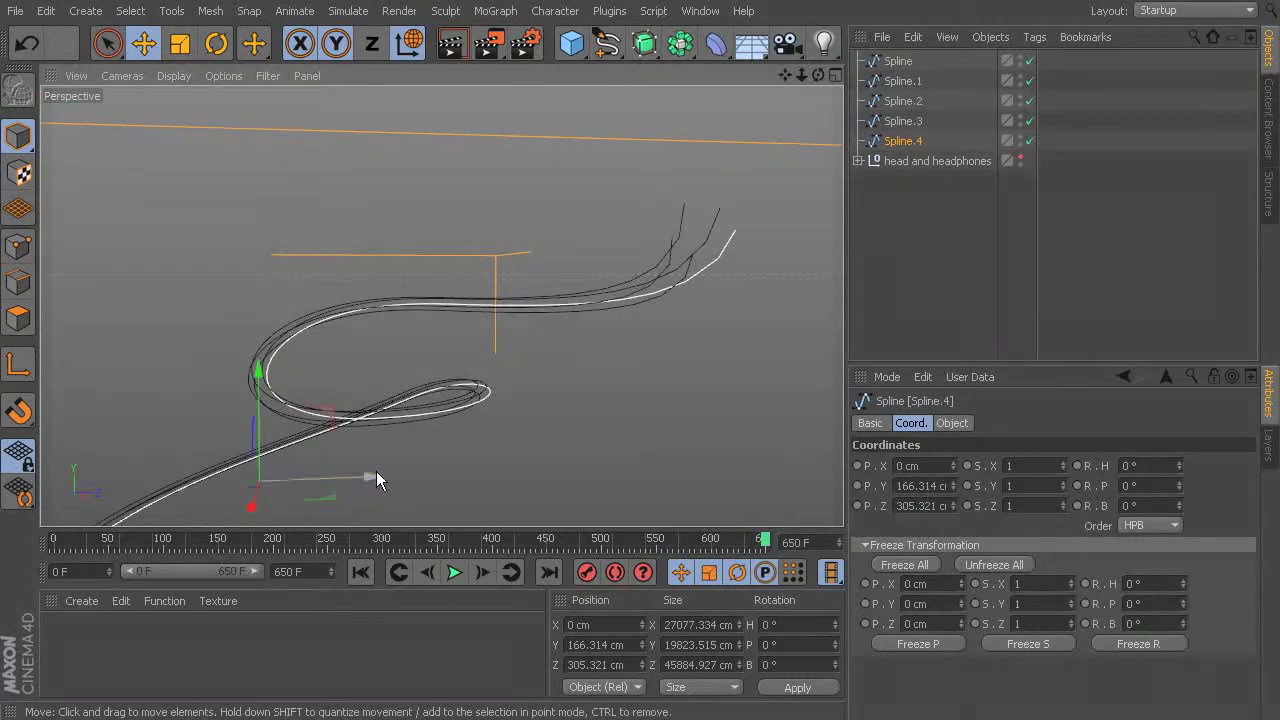
left_click_drag(376, 473, 369, 475)
left_click_drag(253, 373, 249, 380)
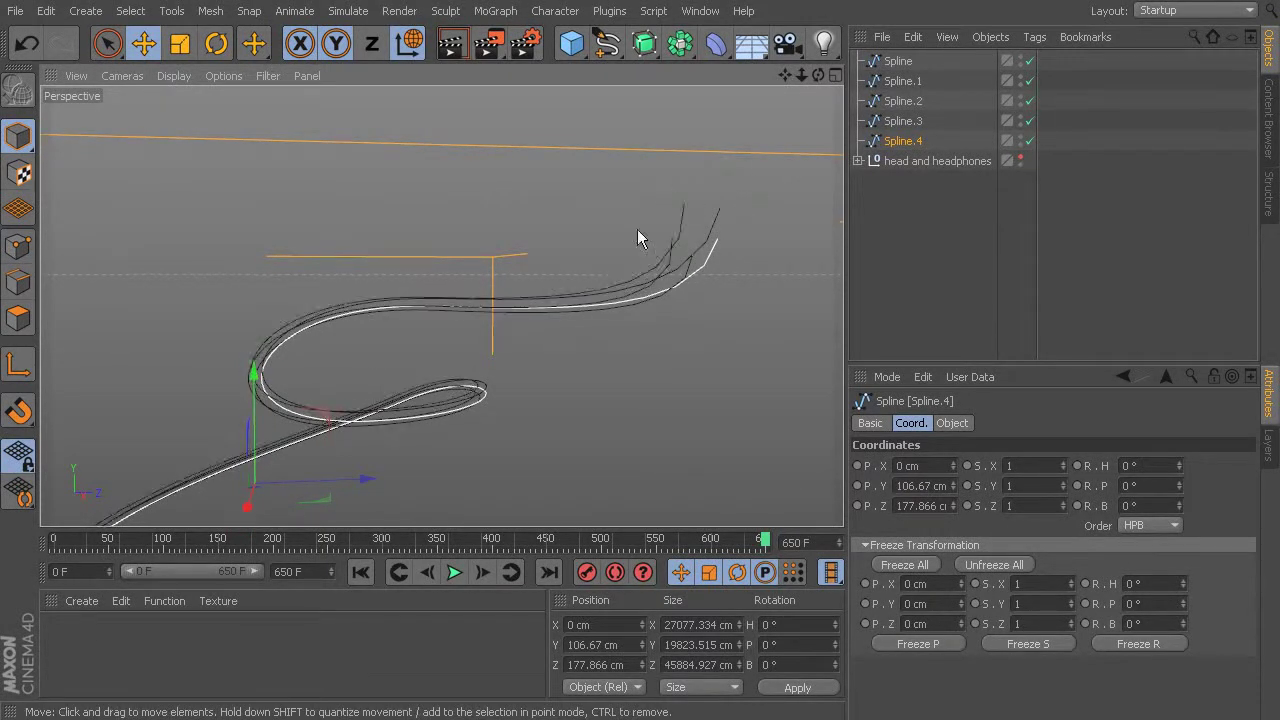
Pull the end point of Spline.4 away from the bundle to about X -36033, Y -28652, Z -41865 cm
left_click_drag(673, 231, 540, 191, "alt")
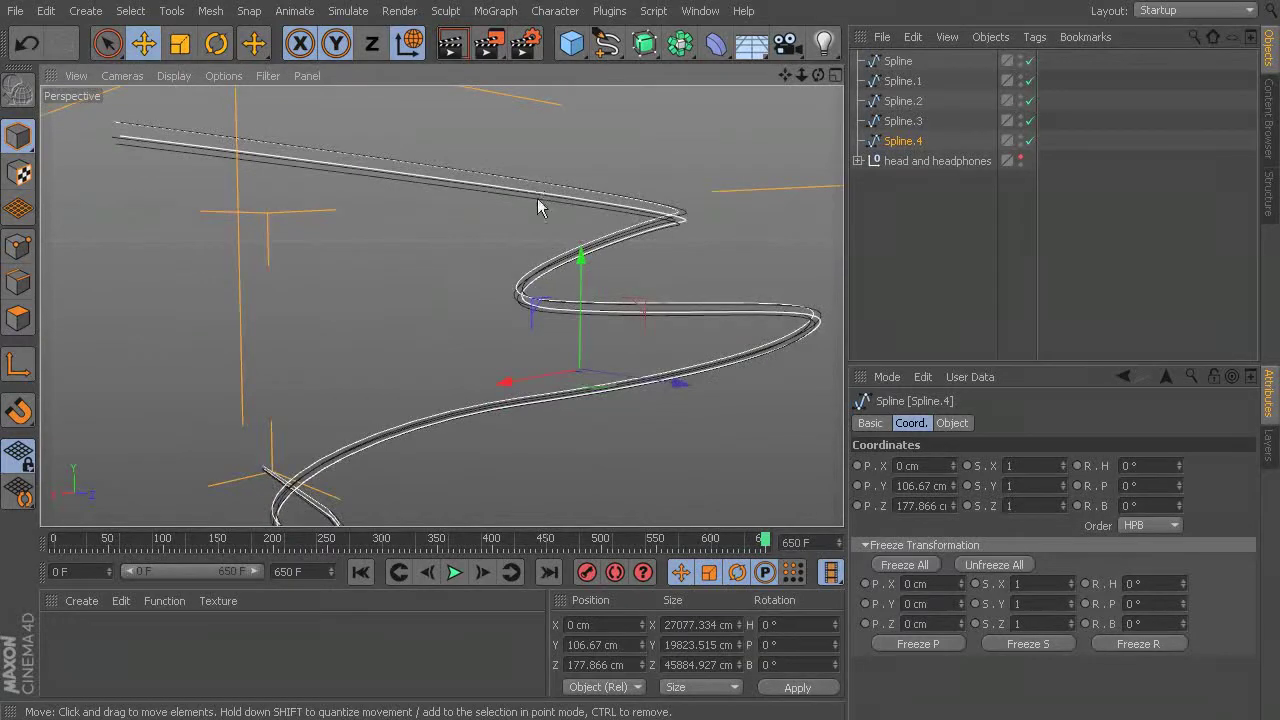
left_click_drag(544, 381, 571, 194, "alt")
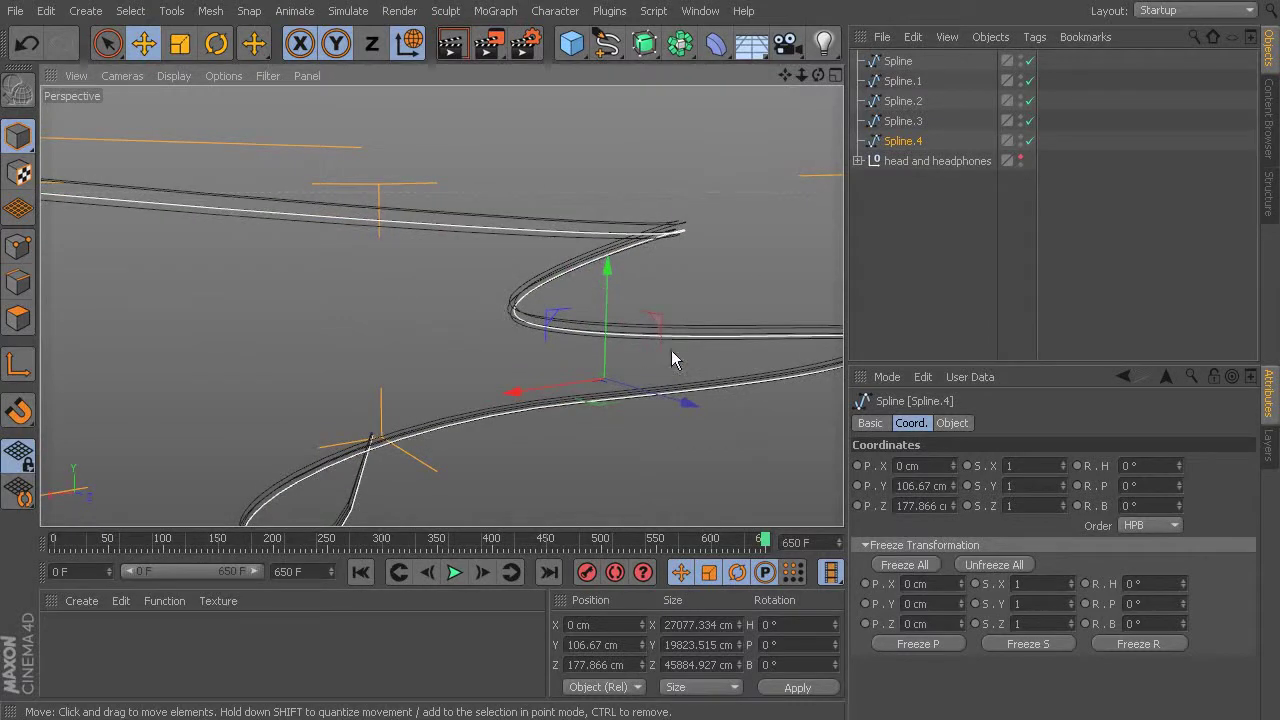
left_click_drag(667, 350, 206, 360, "alt")
left_click(206, 360)
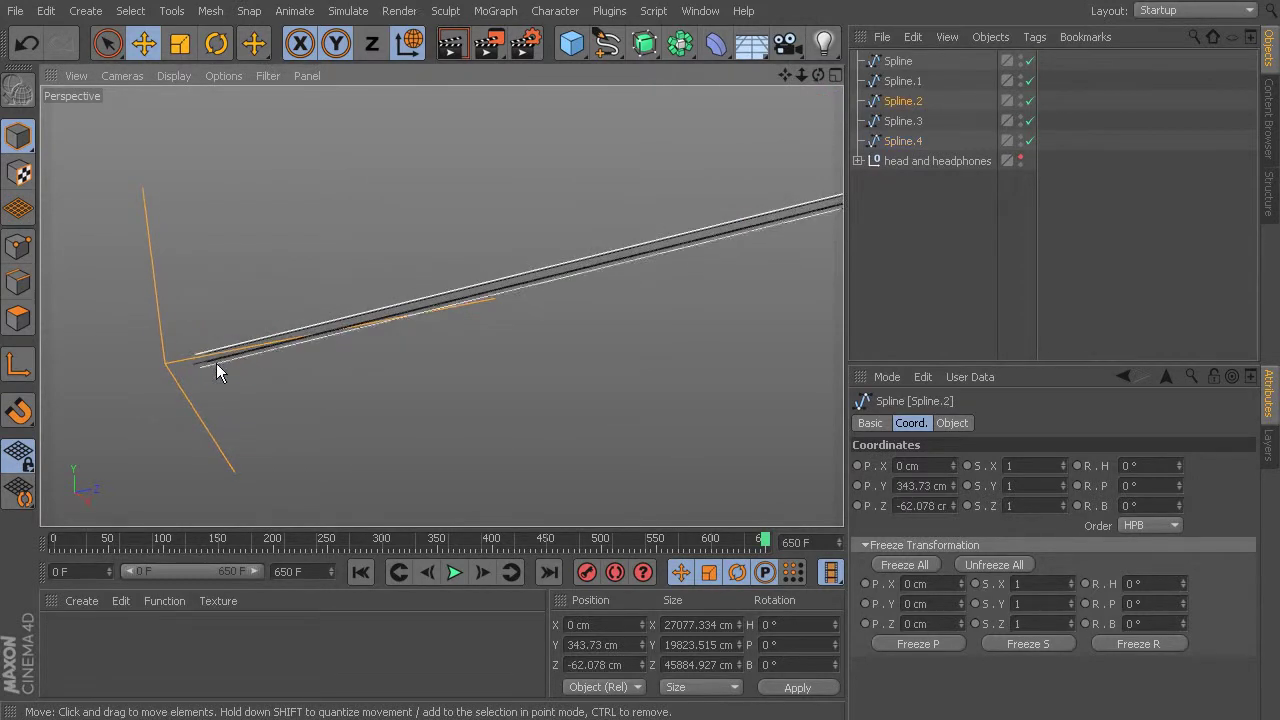
left_click(907, 148)
middle_click_drag(140, 372, 410, 372, "alt")
left_click(18, 245)
left_click(431, 361)
left_click_drag(476, 352, 80, 381)
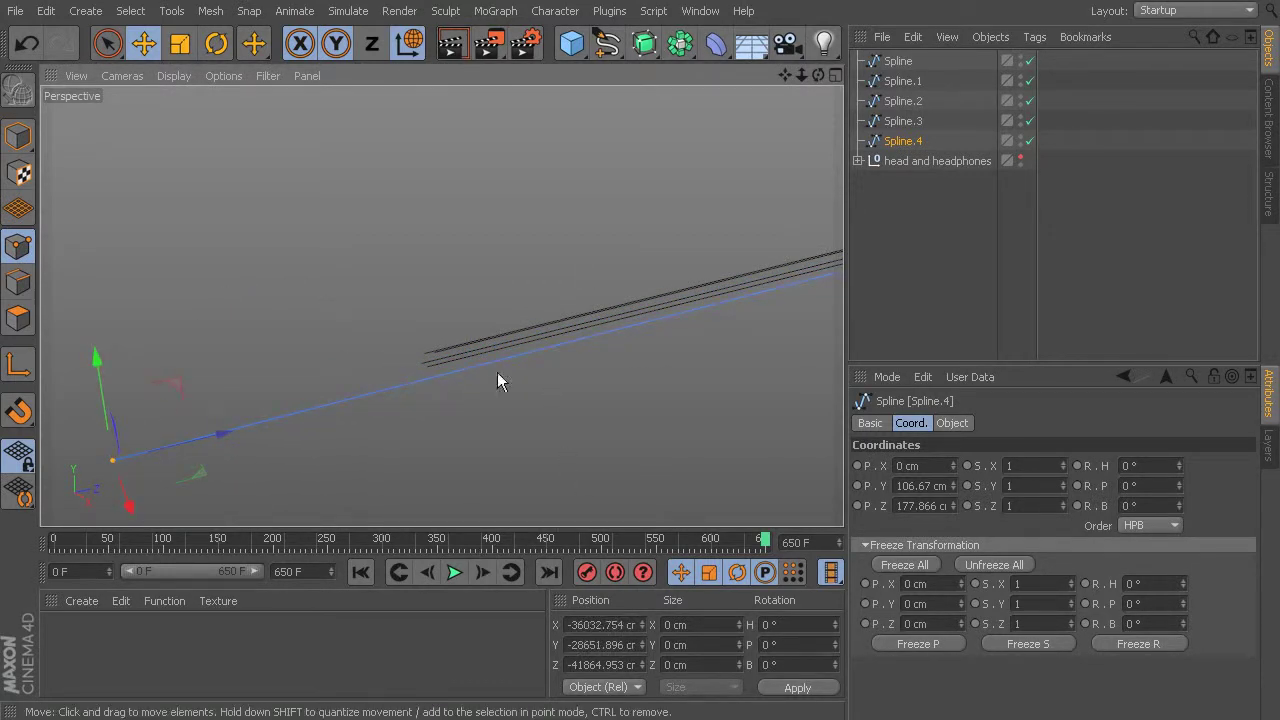
left_click(430, 350)
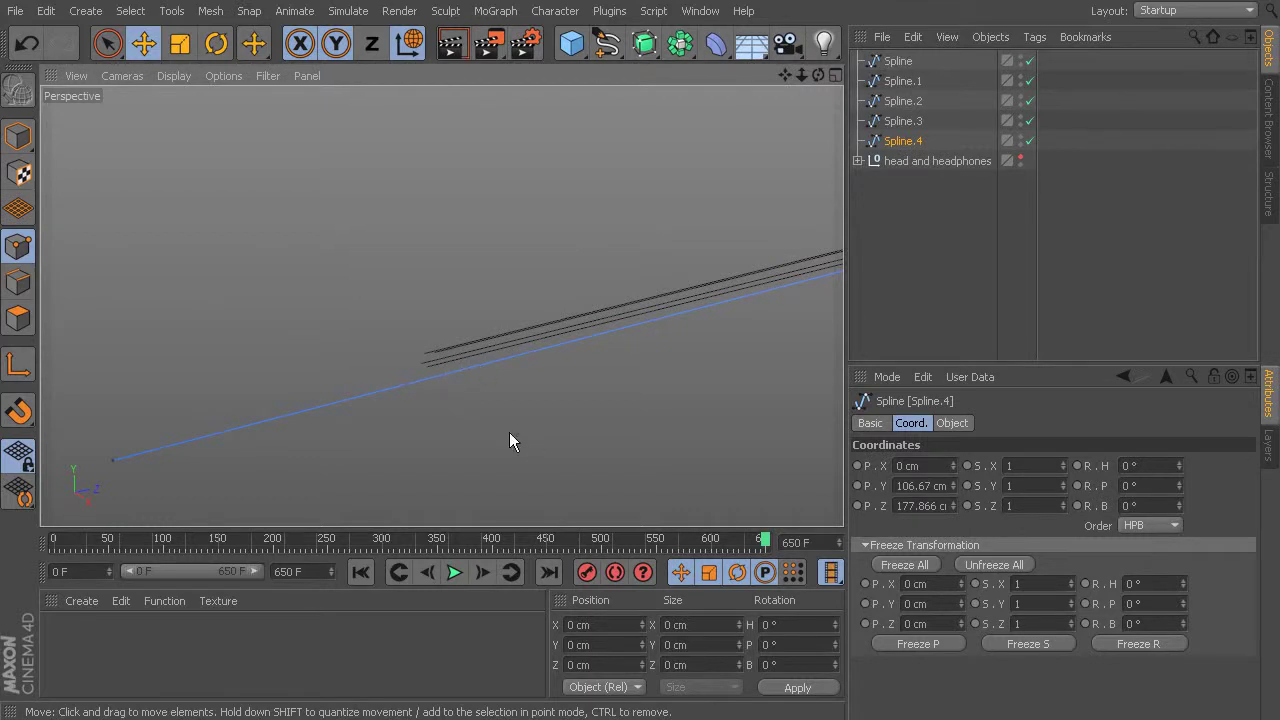
left_click_drag(509, 432, 427, 366, "alt")
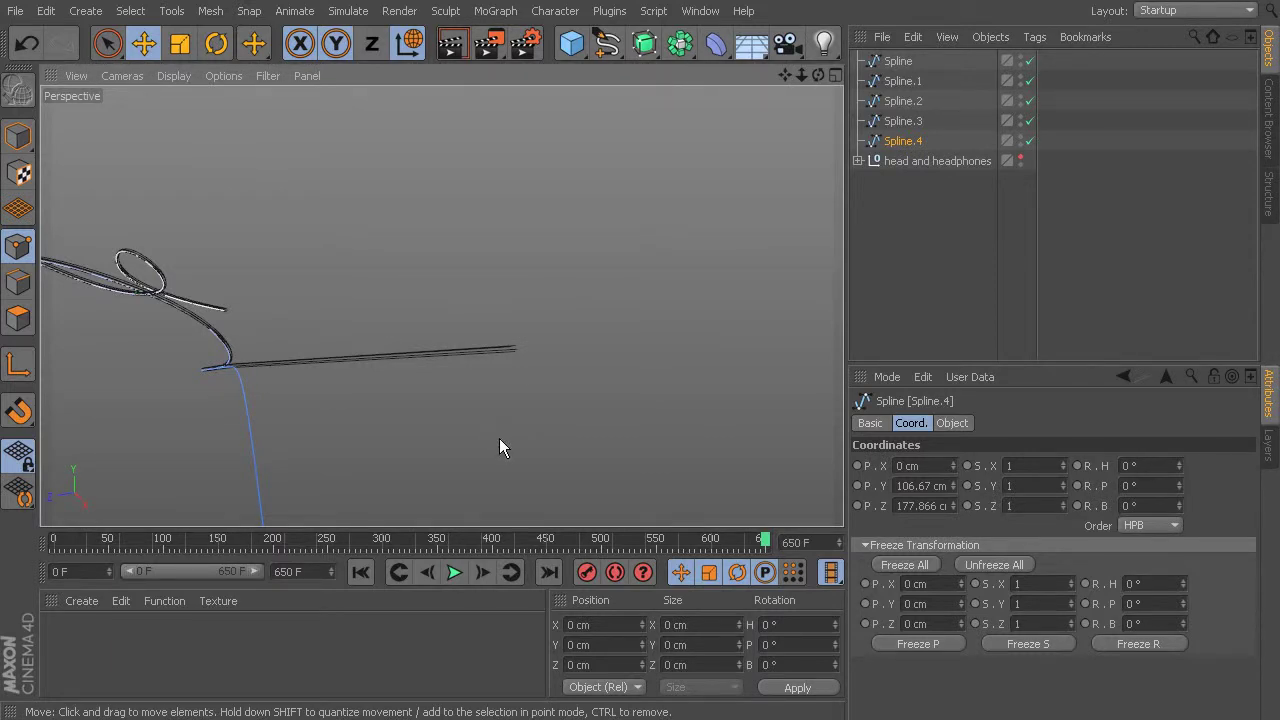
left_click_drag(167, 321, 706, 354, "alt")
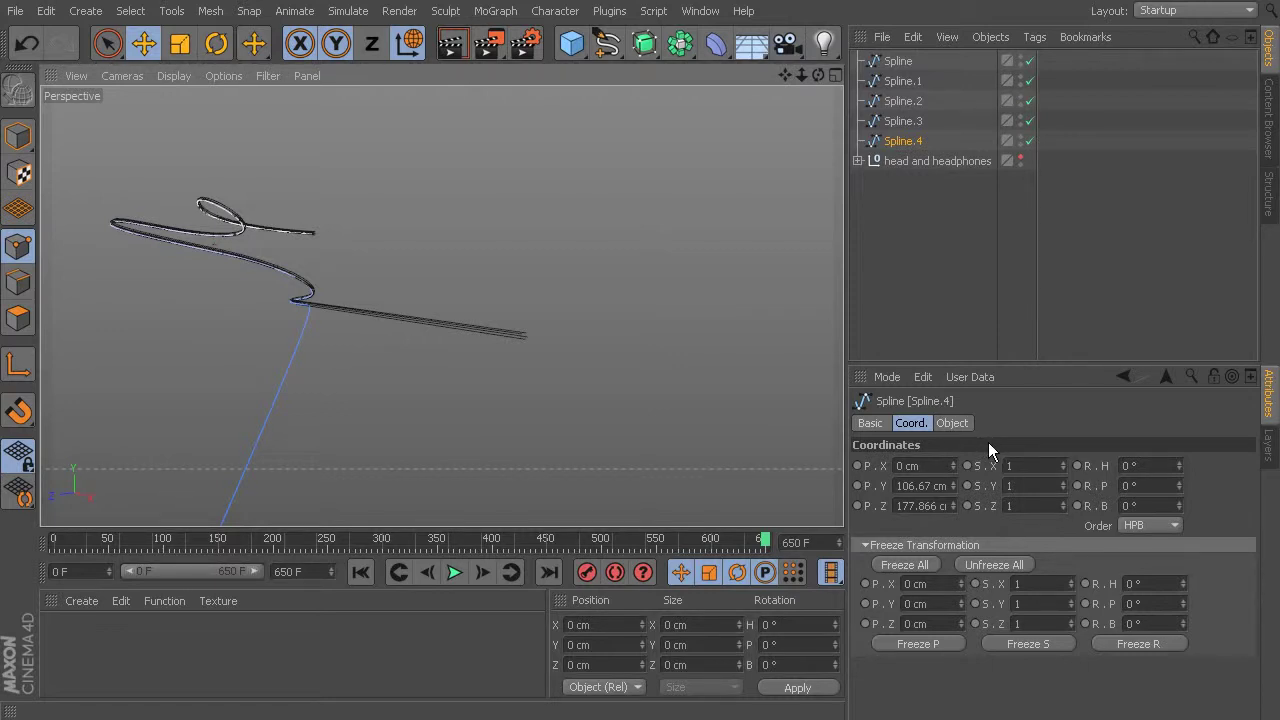
left_click_drag(690, 384, 338, 180, "alt")
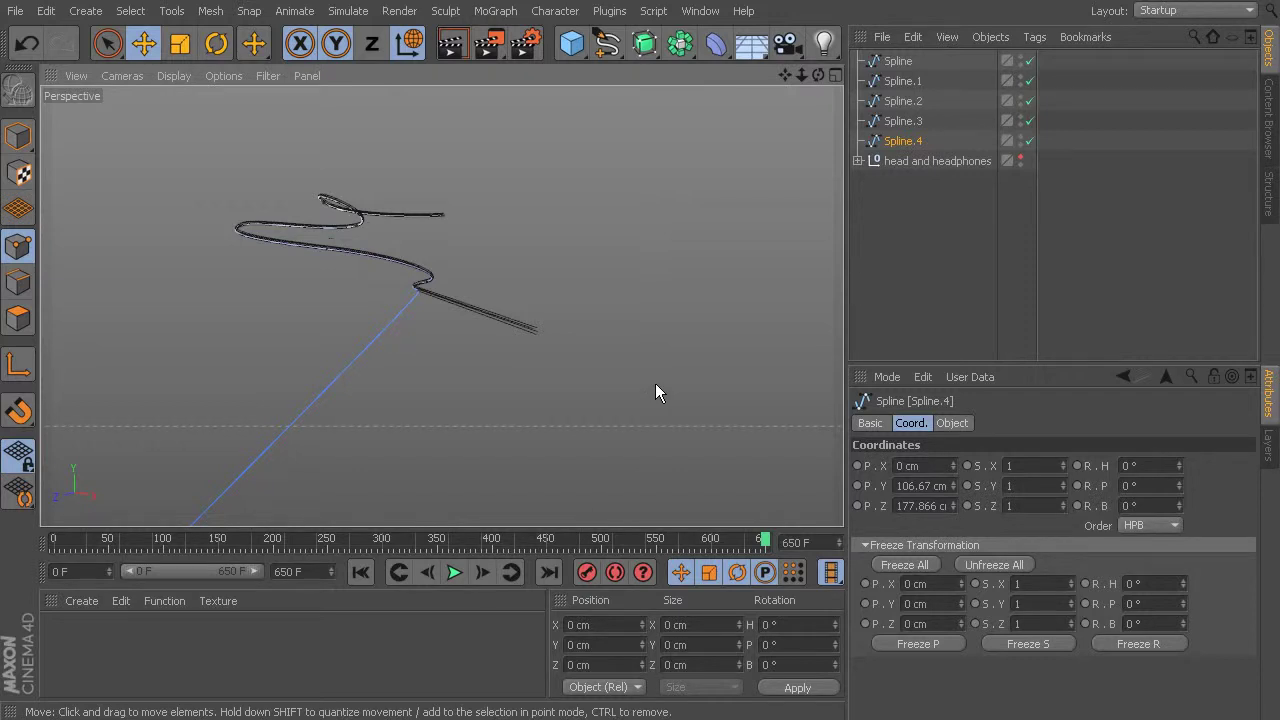
left_click_drag(669, 346, 373, 322, "alt")
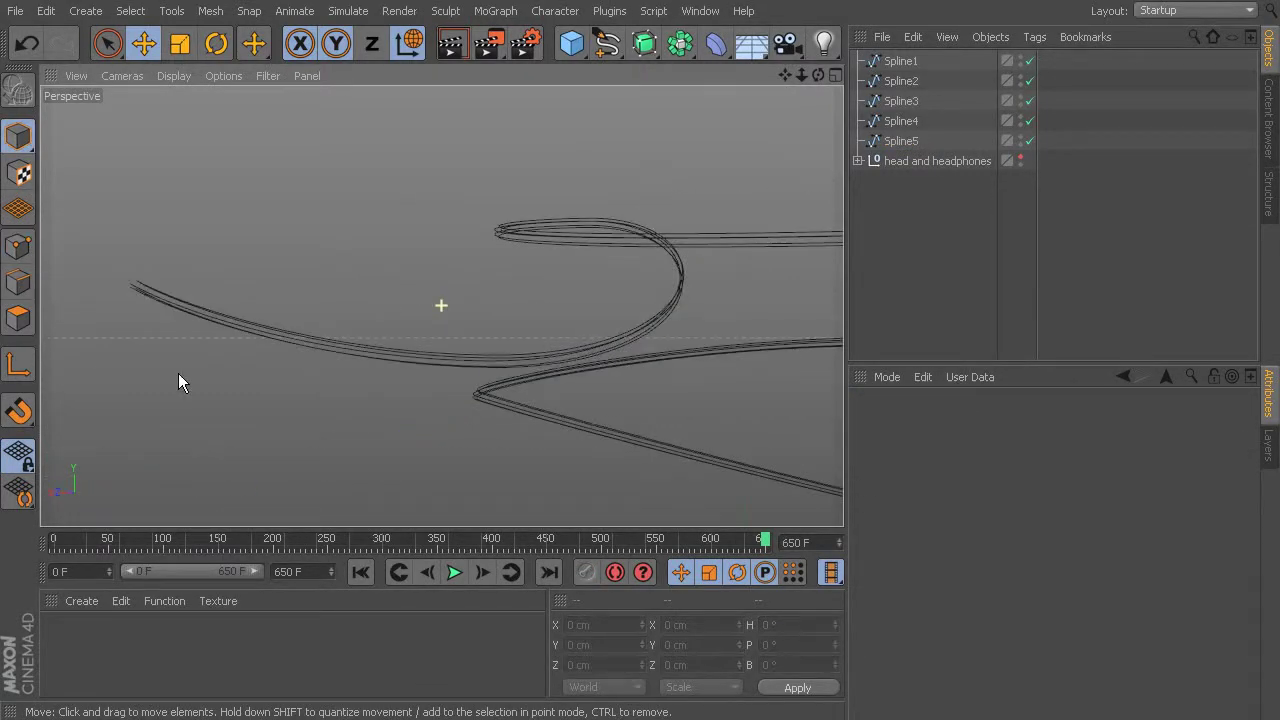
Add a Sweep object to the scene and place Spline1 inside it as its child
left_click_drag(178, 373, 410, 368, "alt")
left_click_drag(477, 463, 365, 442, "alt")
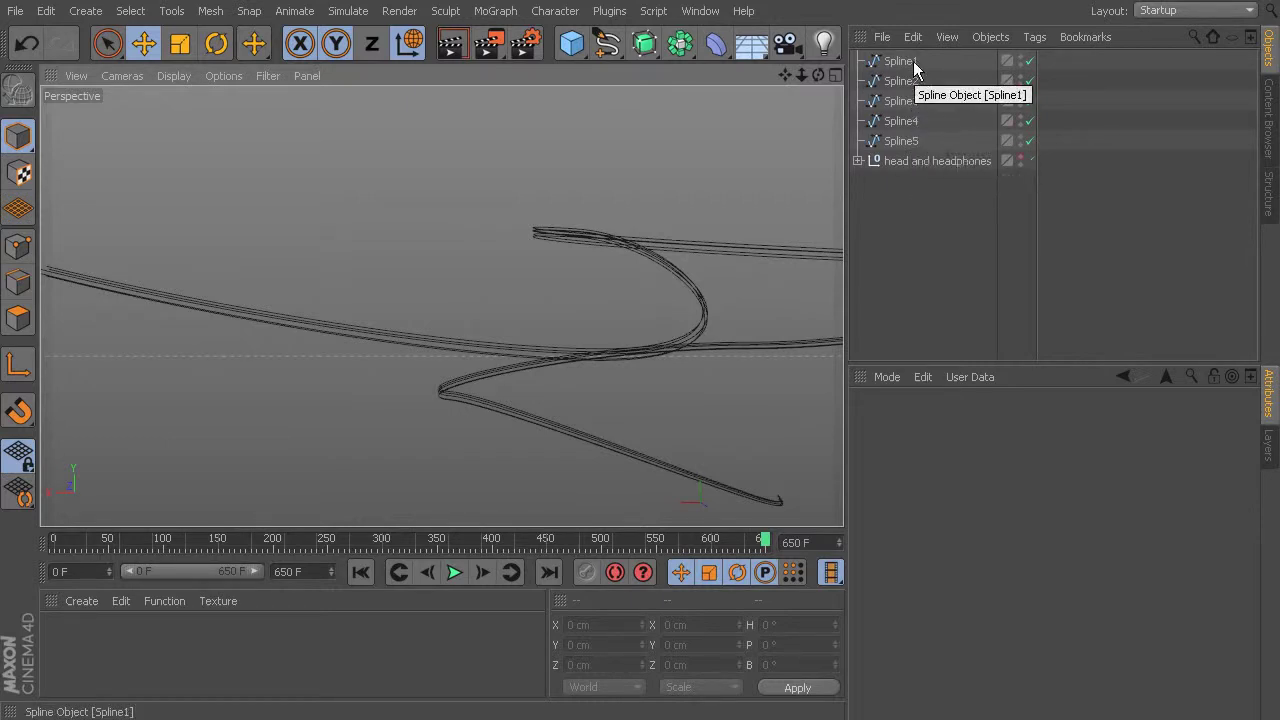
left_click_drag(663, 317, 697, 434, "alt")
left_click_drag(515, 276, 703, 276, "alt")
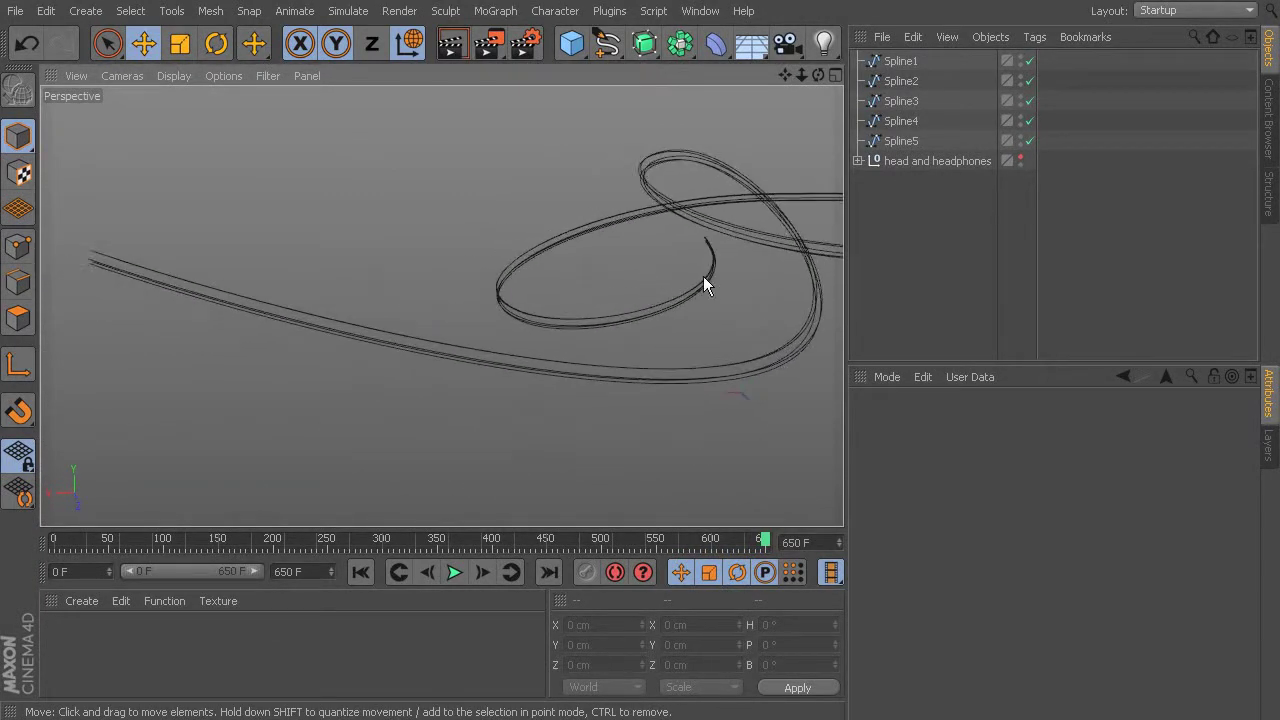
left_click_drag(655, 328, 677, 280, "alt")
left_click_drag(660, 383, 634, 172, "alt")
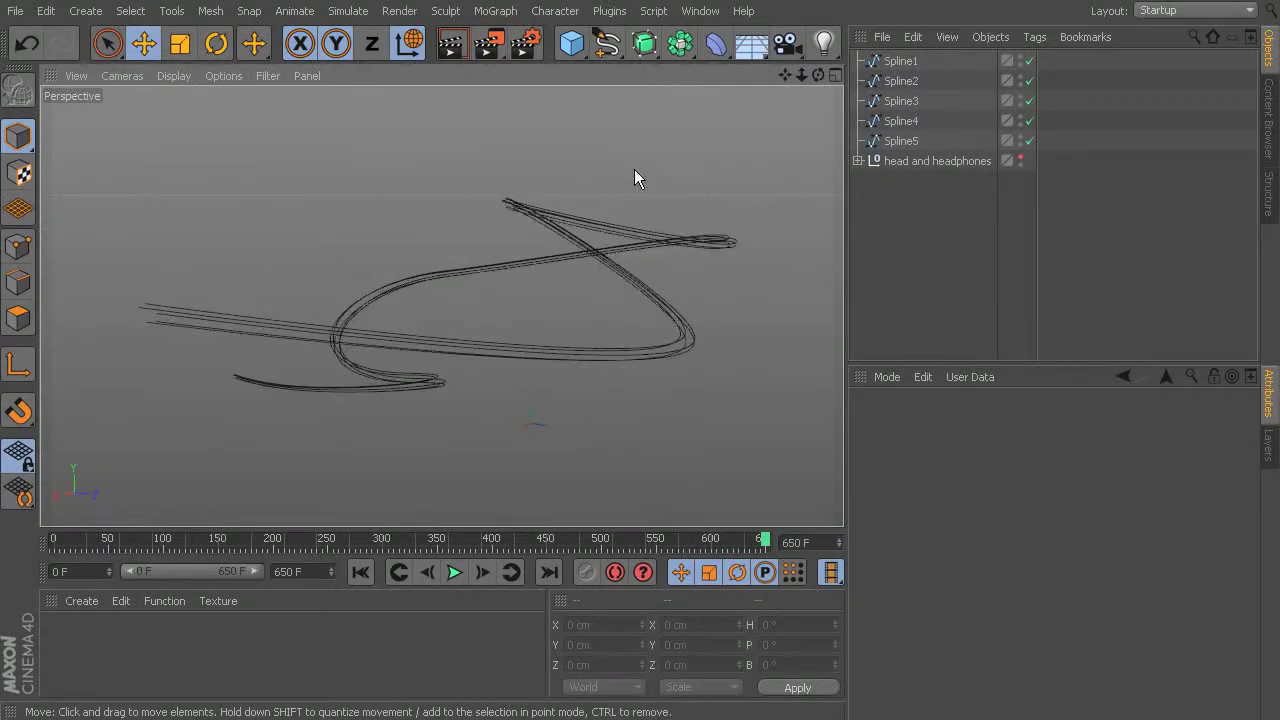
left_click(643, 44)
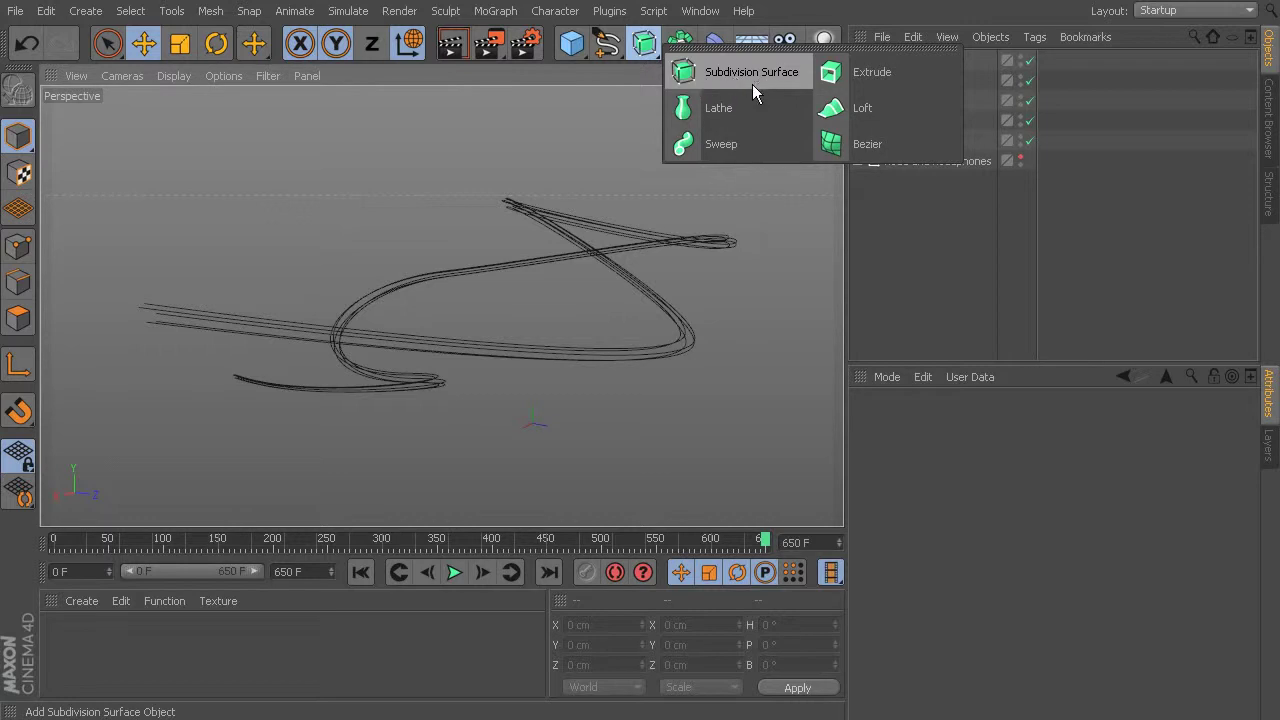
left_click(747, 143)
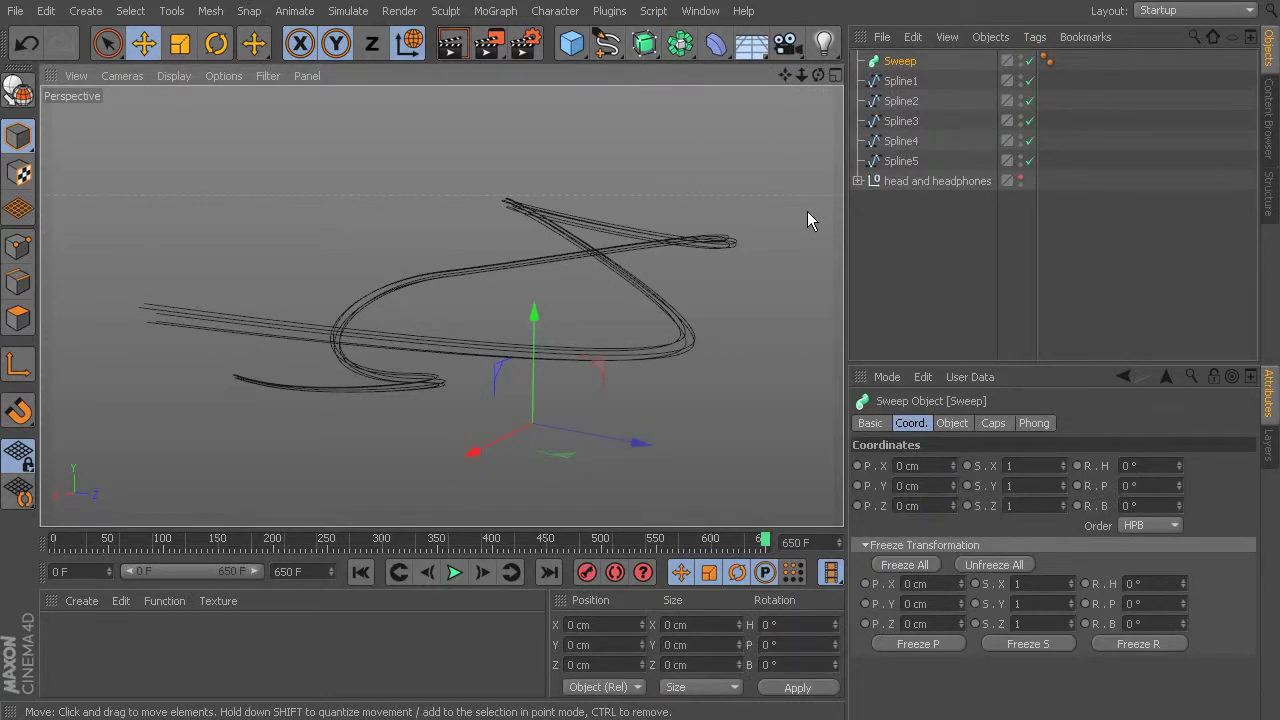
left_click(897, 82, "ctrl")
left_click_drag(896, 83, 900, 64)
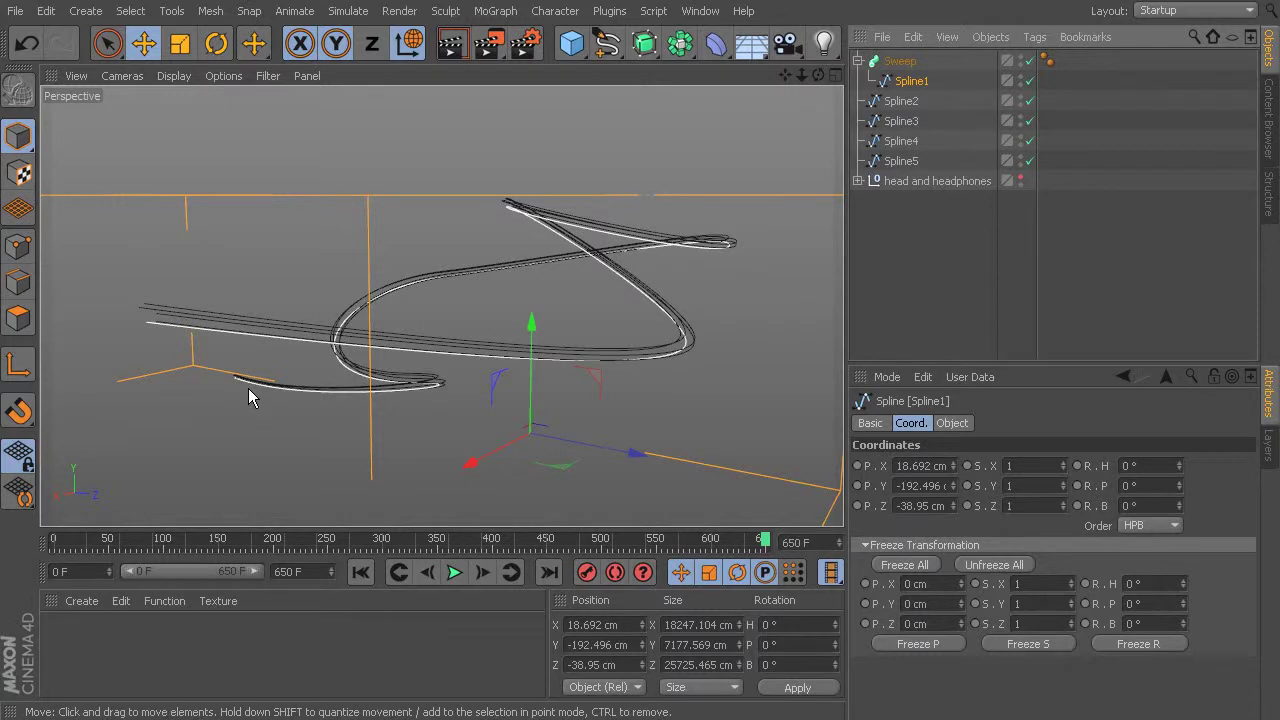
Create a Circle spline and nest it in the Sweep above Spline1 as the cross-section profile
left_click(608, 47)
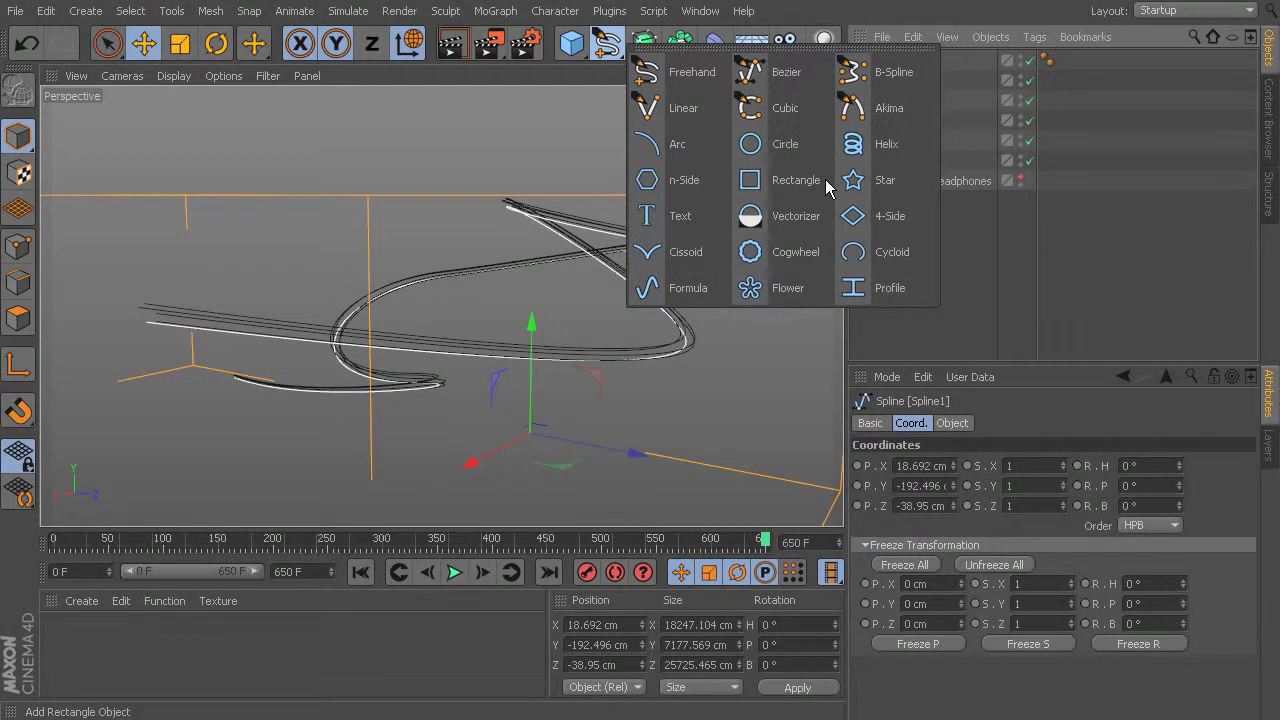
left_click(749, 148)
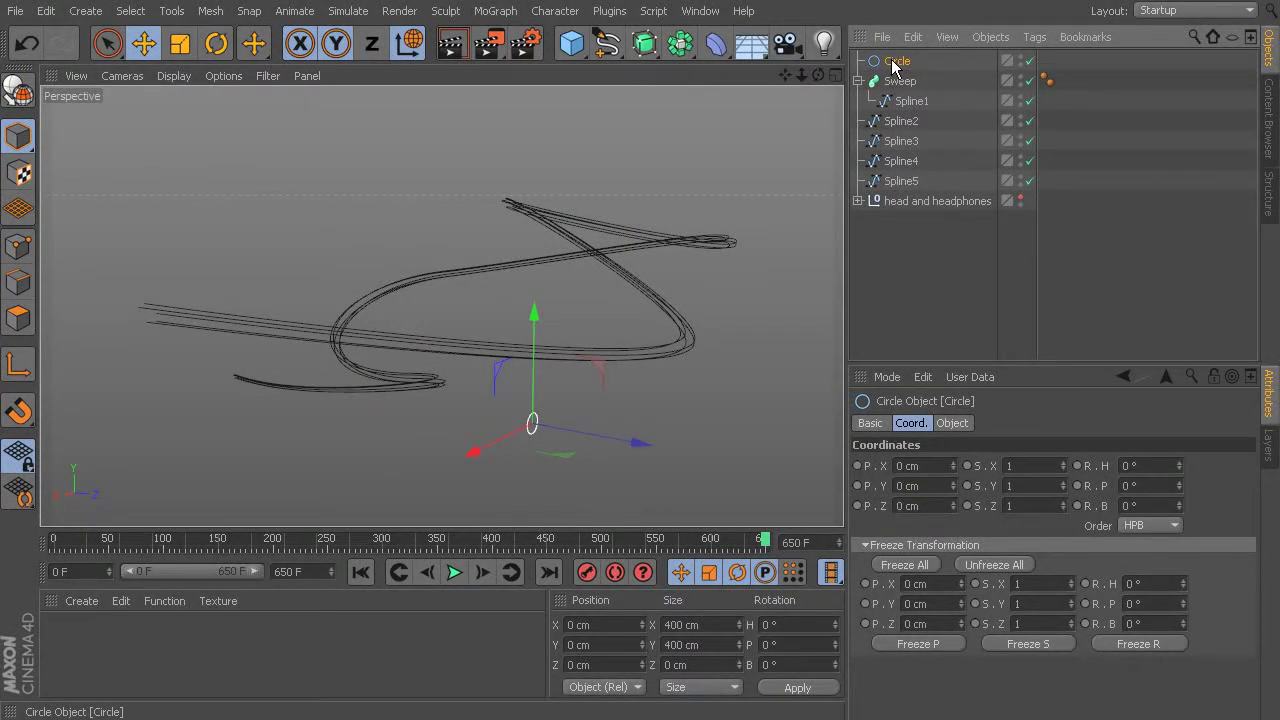
left_click_drag(893, 63, 900, 84)
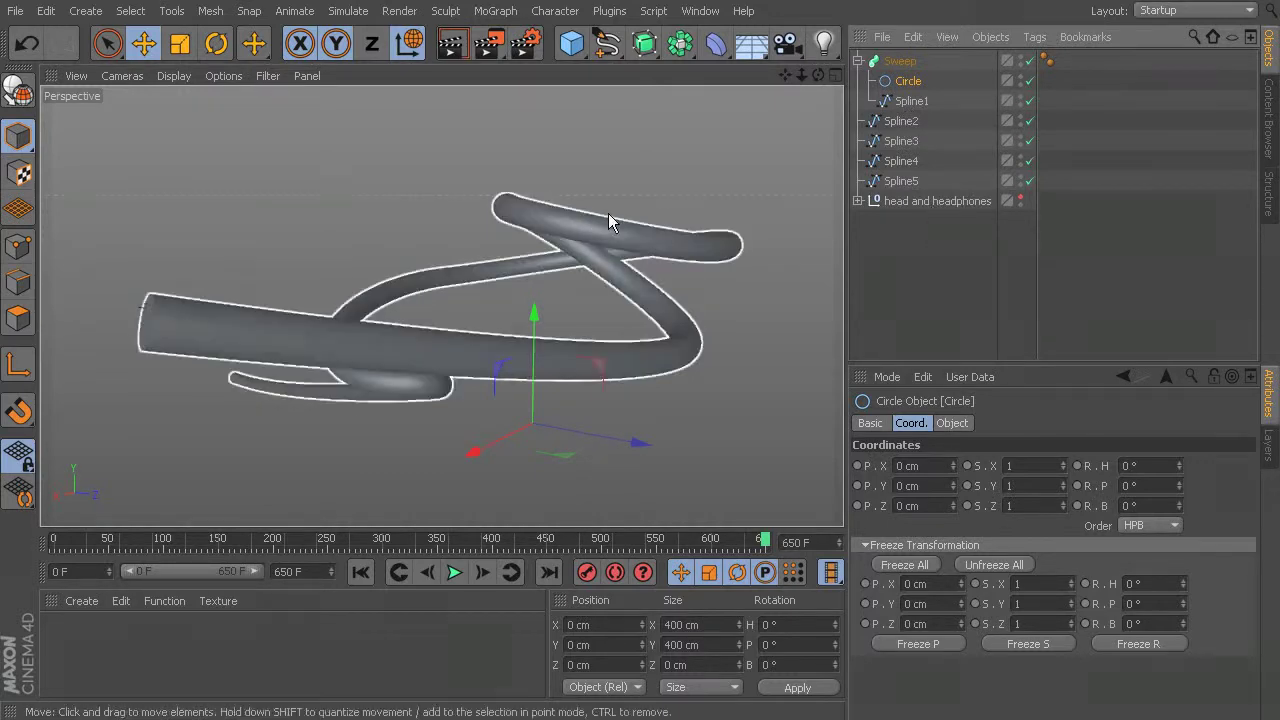
Reduce the circle profile's radius to 22 cm so that the swept tube becomes a thin cable
left_click_drag(404, 226, 625, 222, "alt")
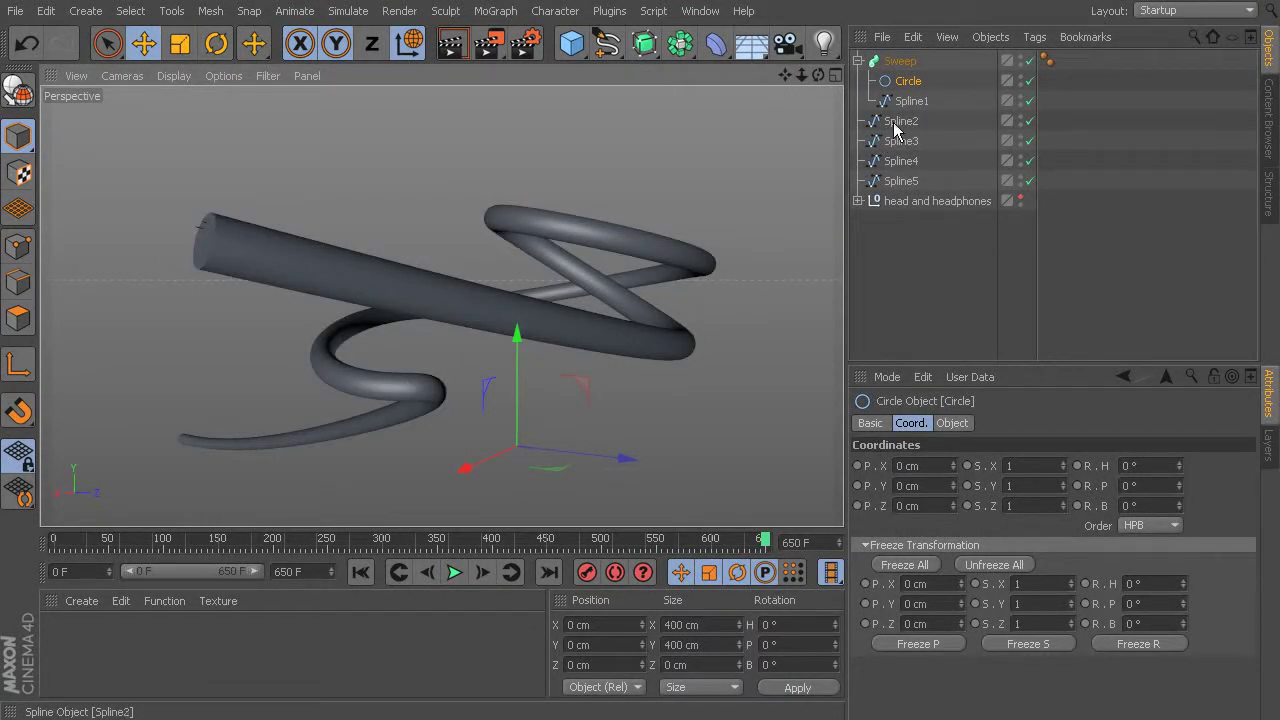
scroll(210, 207, "up", 5)
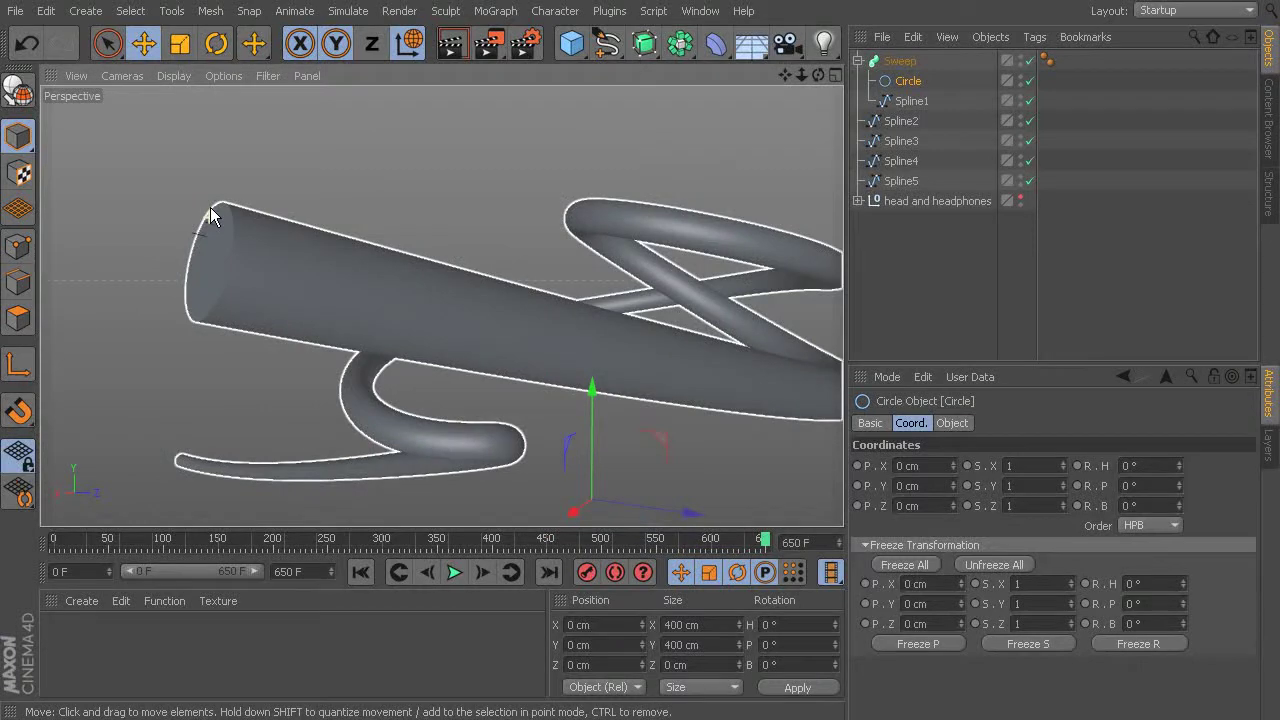
left_click_drag(217, 204, 525, 336, "alt")
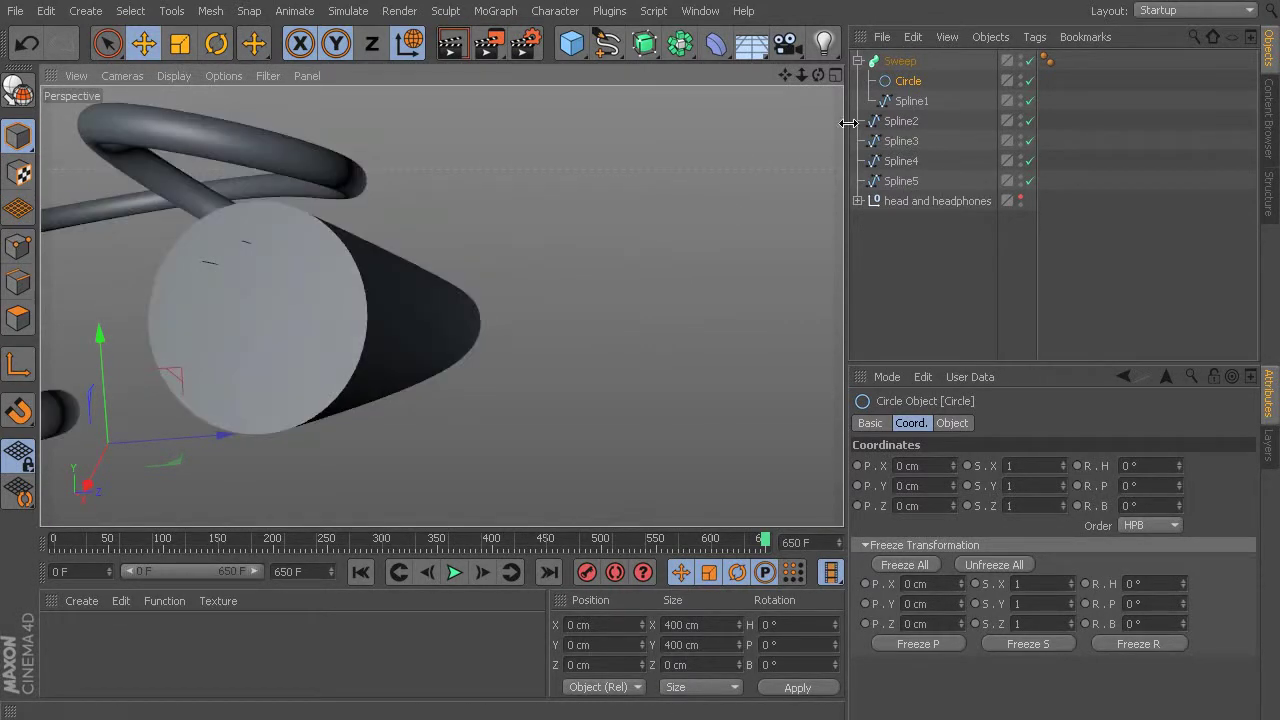
left_click(905, 84)
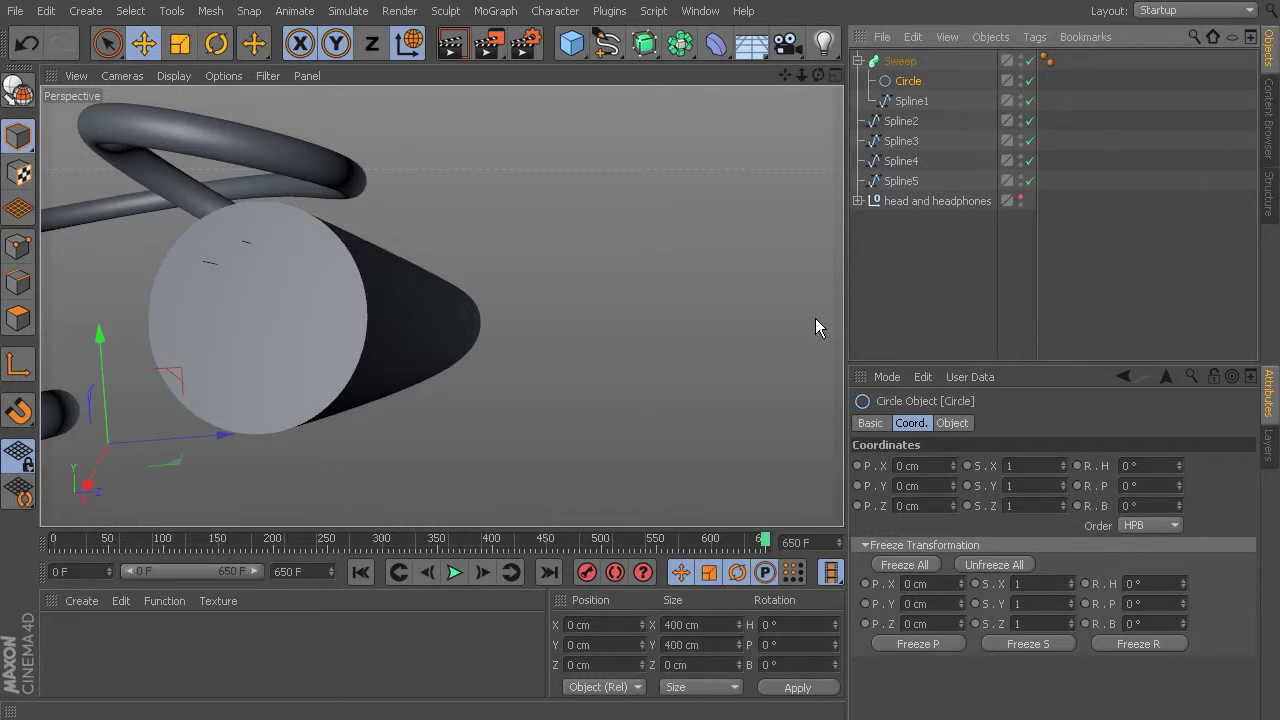
left_click(955, 423)
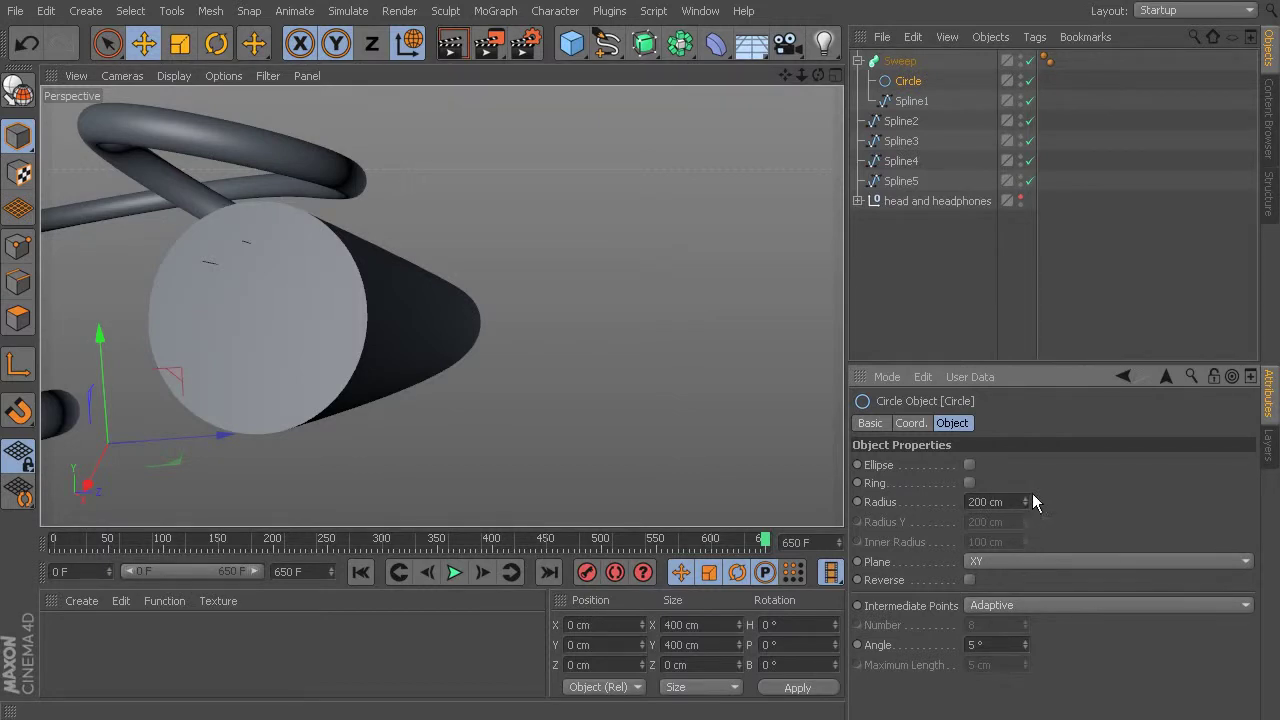
left_click_drag(1026, 500, 984, 464)
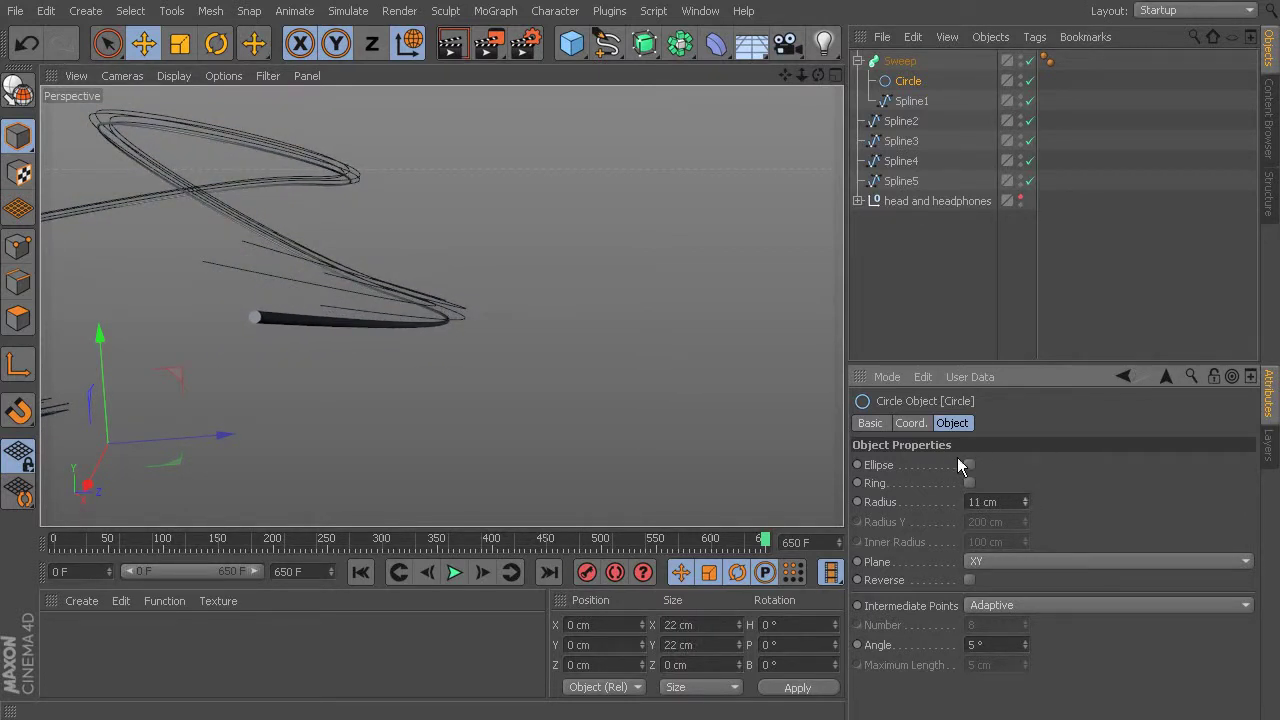
left_click(1024, 499)
left_click(1025, 499)
left_click(1025, 499)
left_click(1025, 499)
left_click(1025, 499)
left_click(1025, 499)
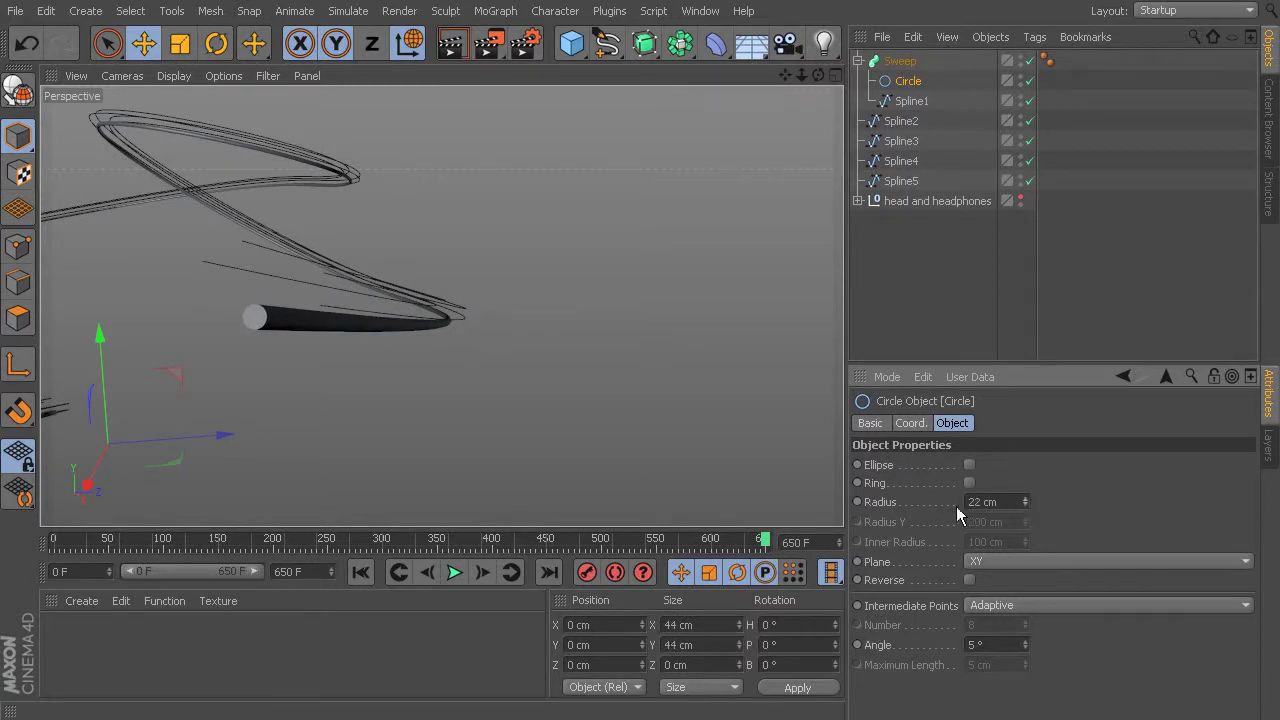
Move Spline3 away from the tube to about Y -18 cm and Z -28 cm
left_click_drag(314, 403, 490, 436, "alt")
left_click(253, 250)
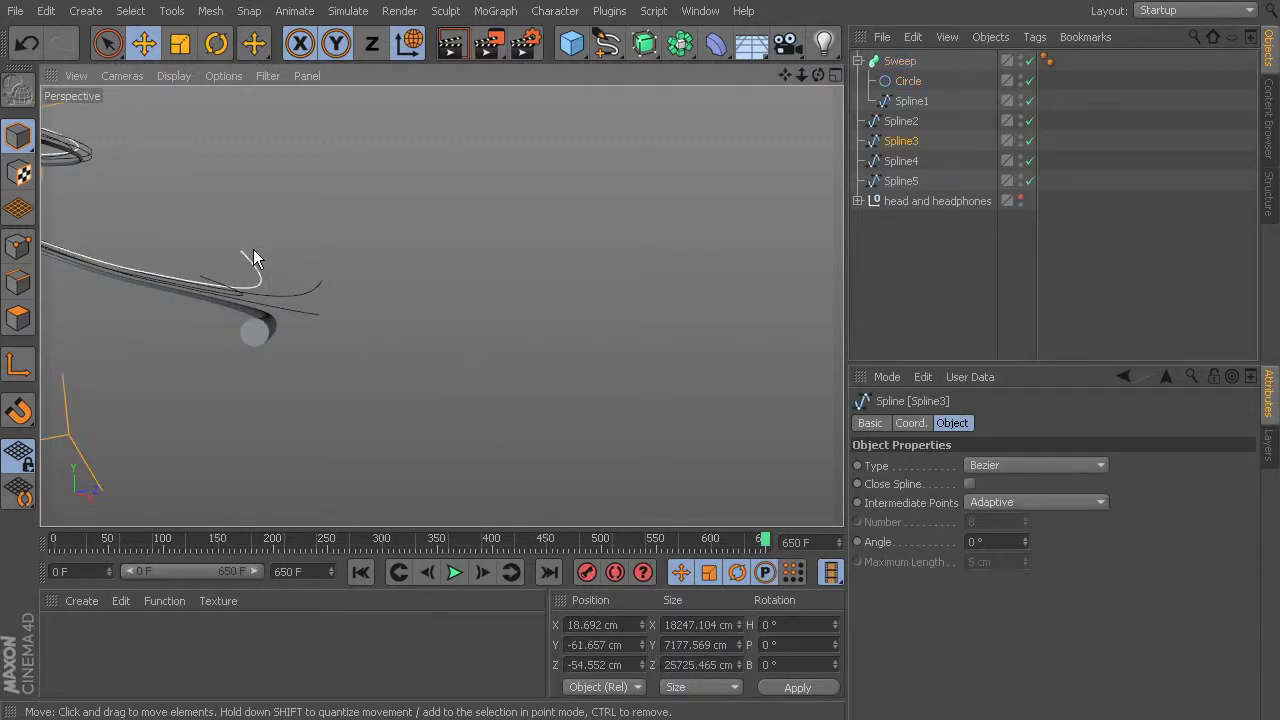
left_click_drag(285, 245, 640, 229, "alt")
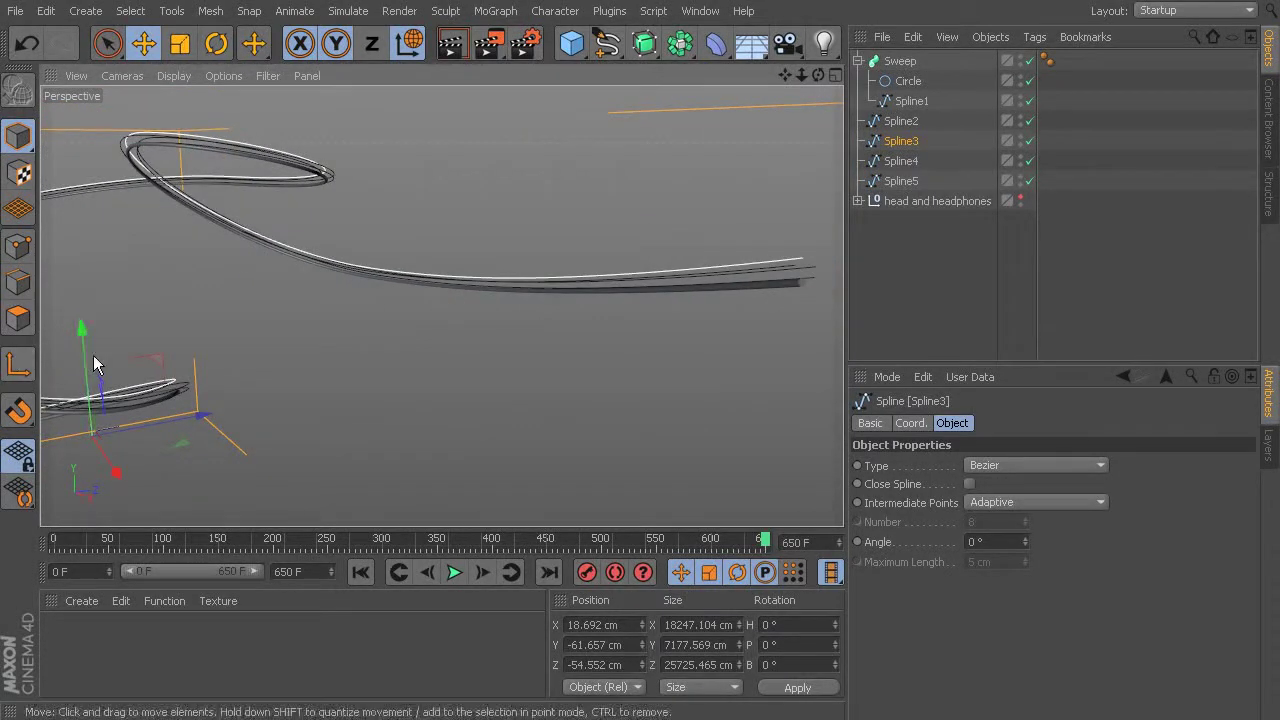
left_click_drag(85, 352, 85, 348)
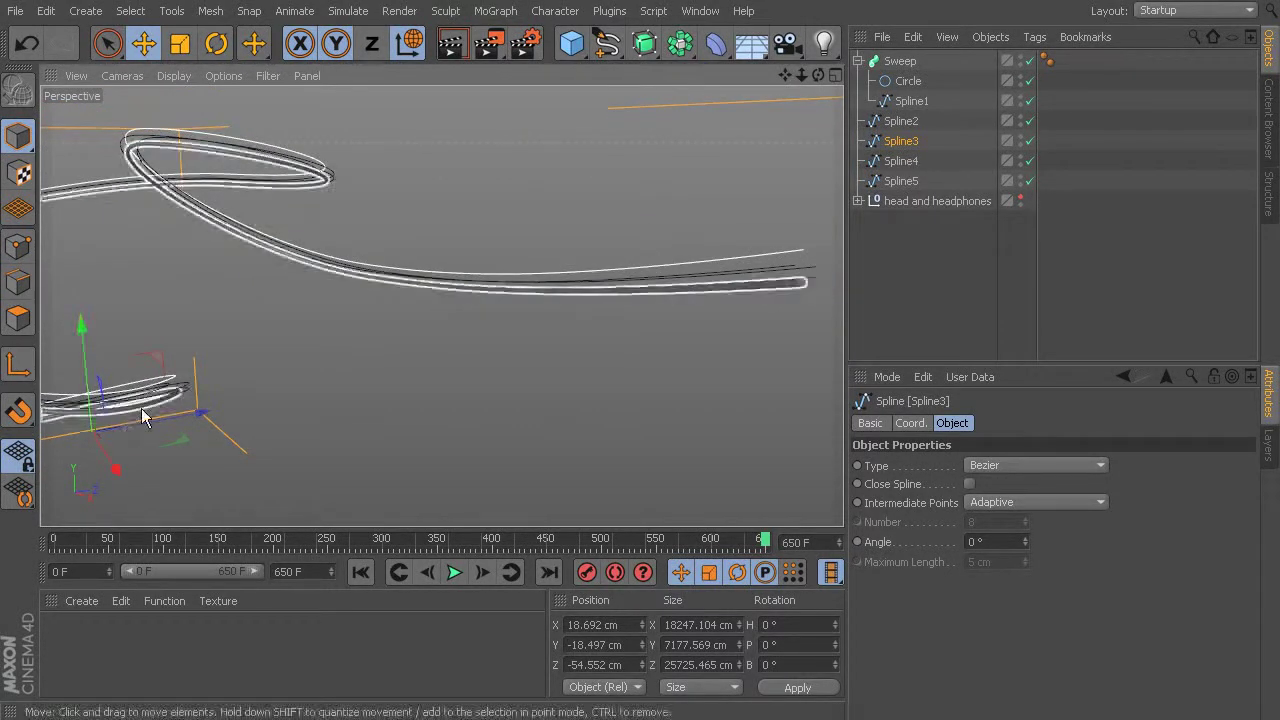
left_click_drag(151, 418, 153, 418)
Try the ZY plane for the circle profile and set it back to XY
left_click_drag(666, 260, 598, 250, "alt")
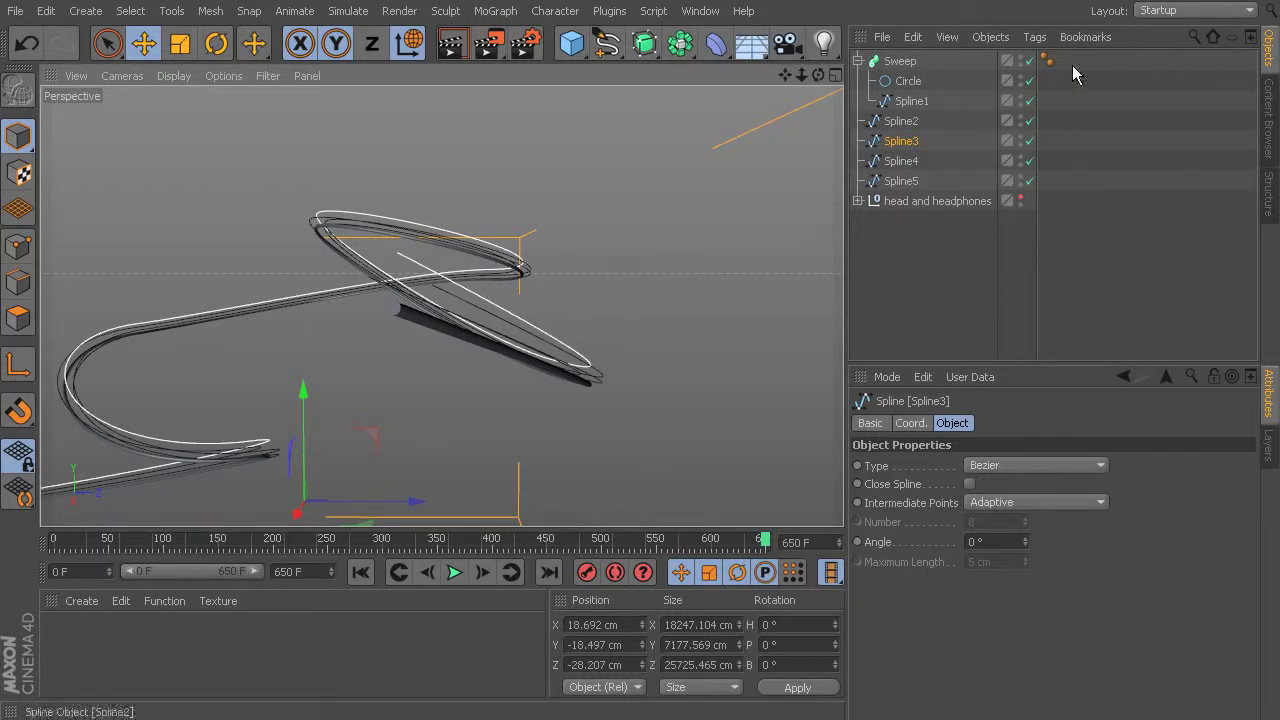
left_click(907, 83)
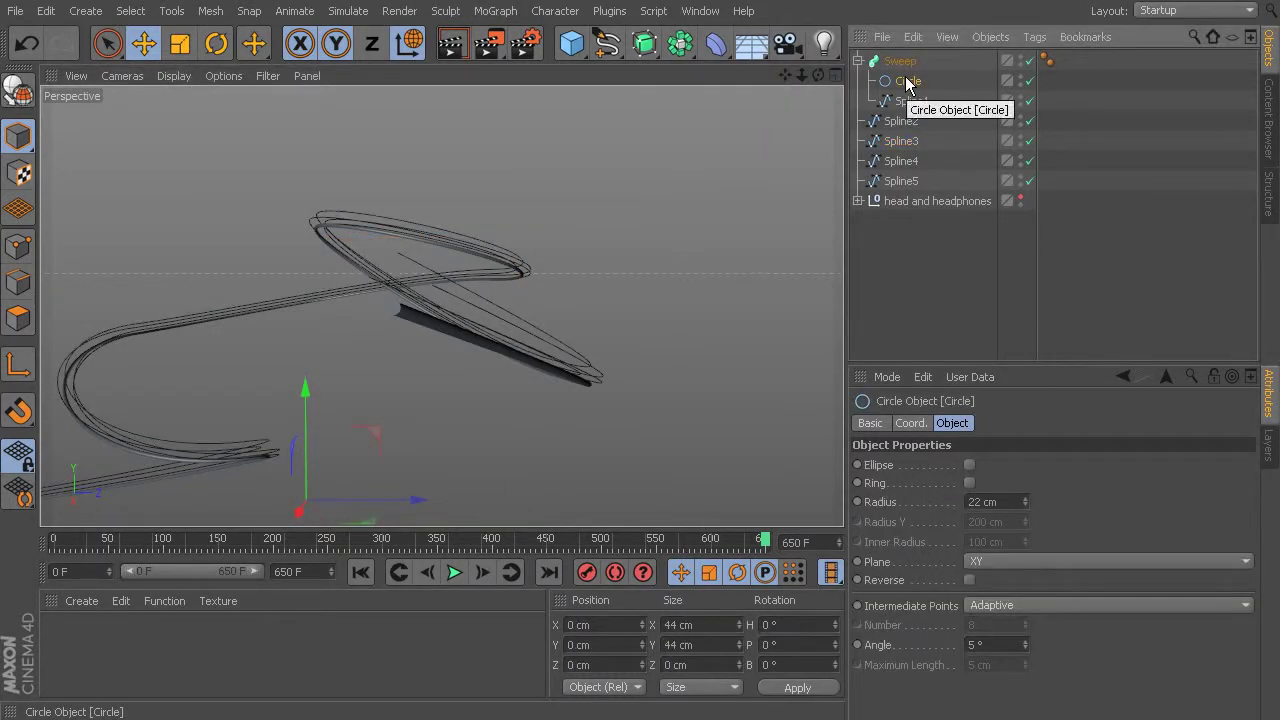
left_click(1056, 561)
left_click(993, 602)
left_click_drag(535, 425, 371, 364, "alt")
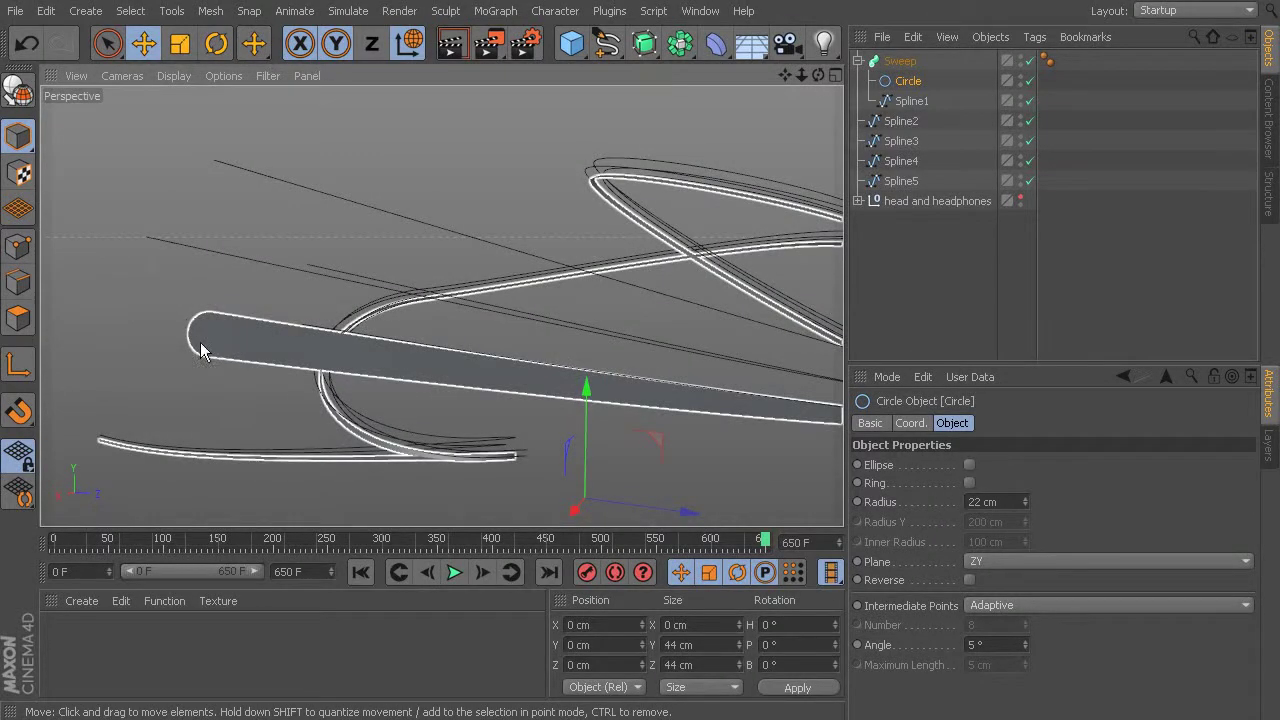
left_click_drag(371, 362, 633, 382, "alt")
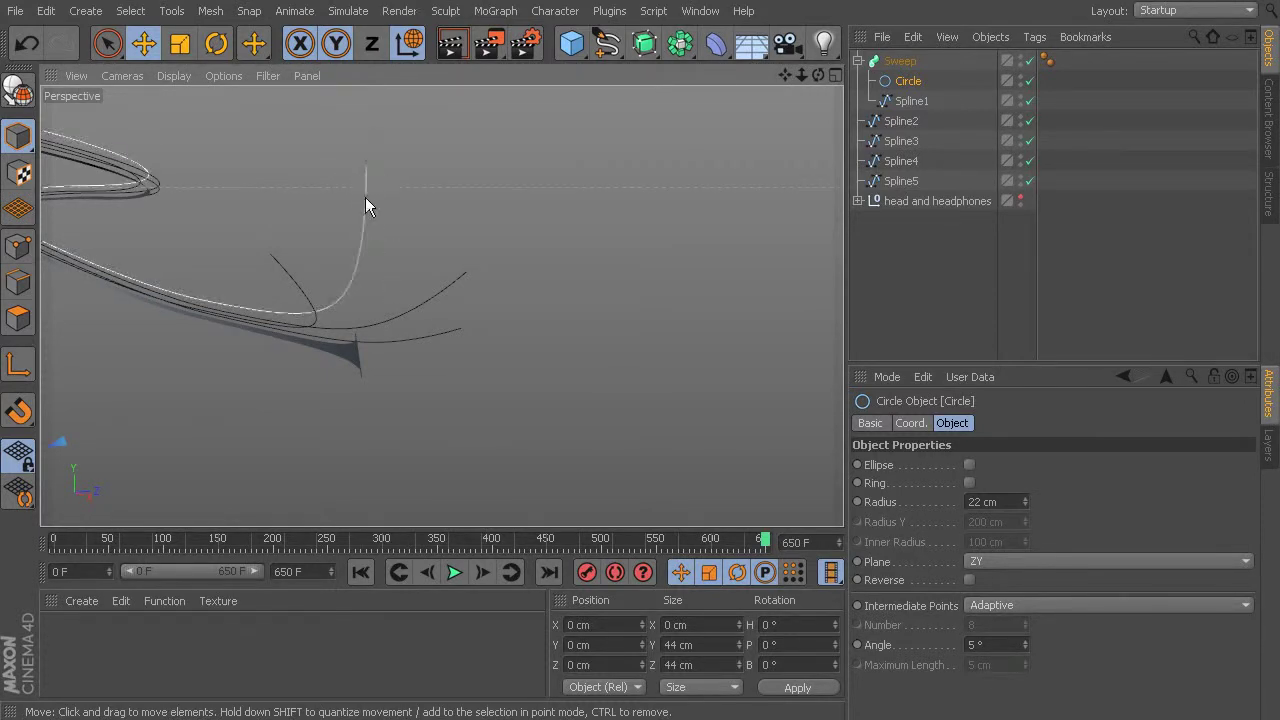
left_click(1041, 563)
left_click(1018, 579)
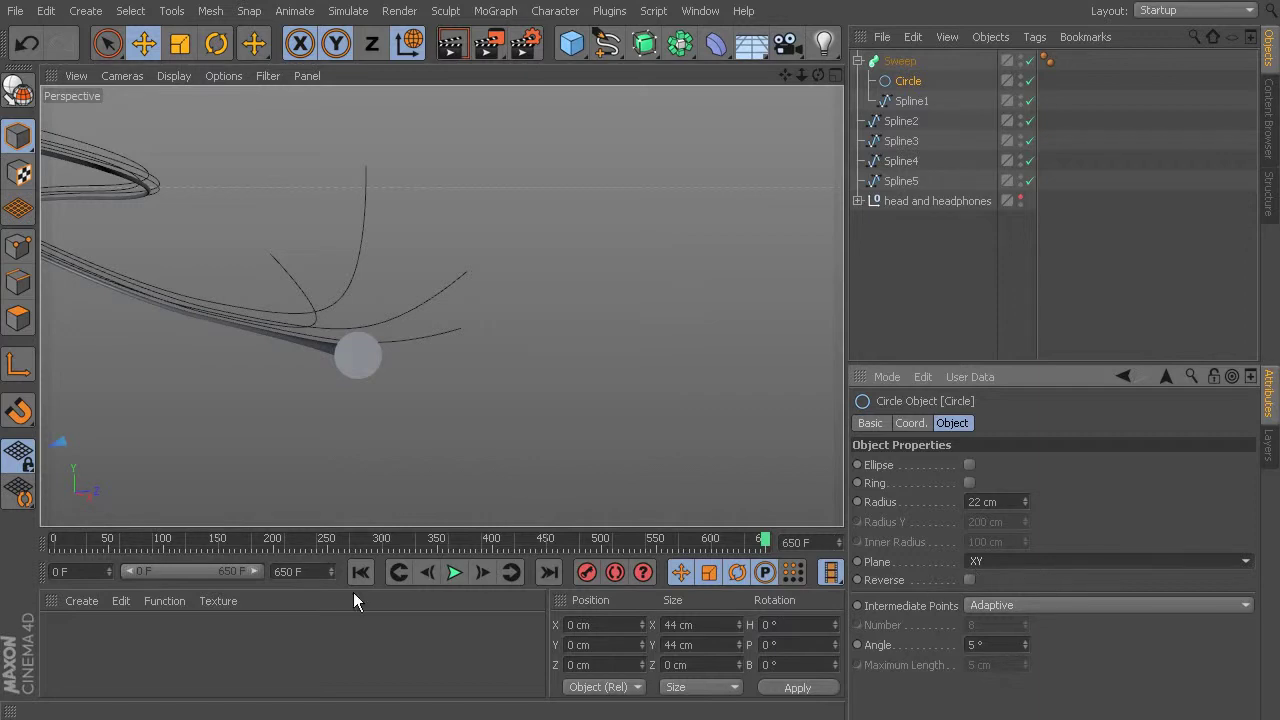
Examine the swept tube along its path beside the other splines, with the Sweep object selected
left_click_drag(265, 438, 457, 435, "alt")
left_click_drag(691, 336, 325, 437, "alt")
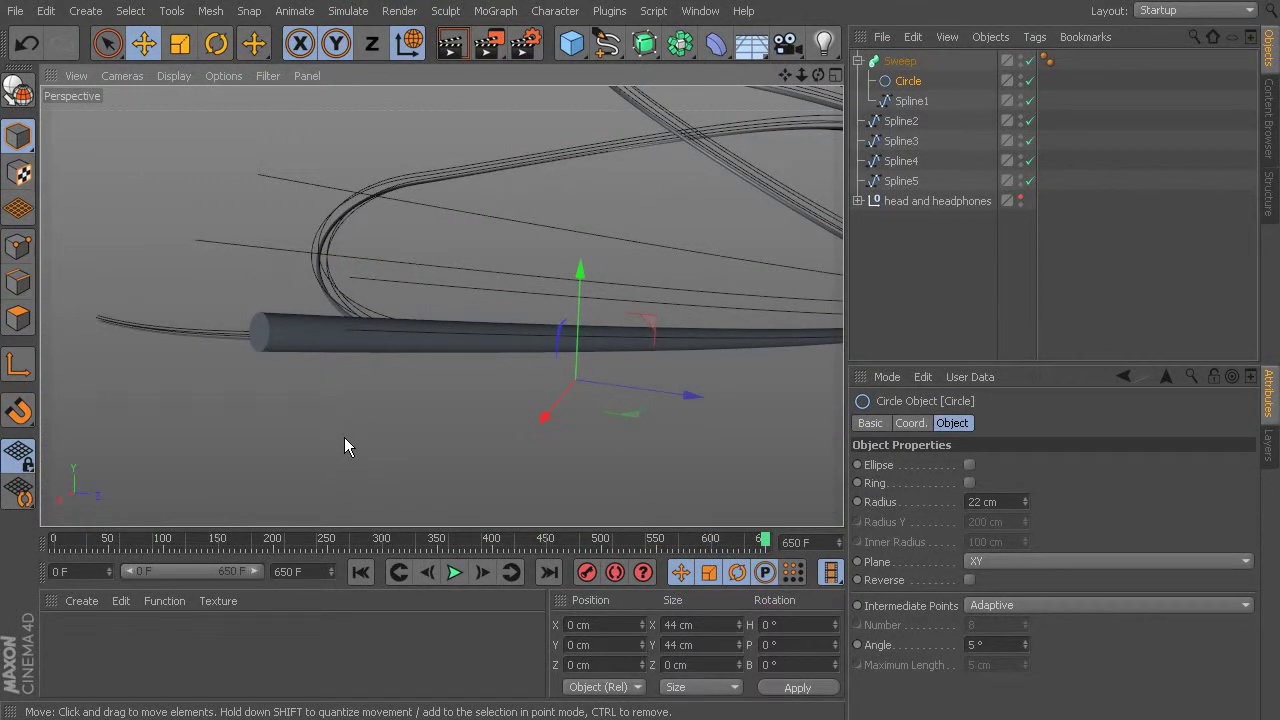
left_click_drag(423, 418, 473, 386, "alt")
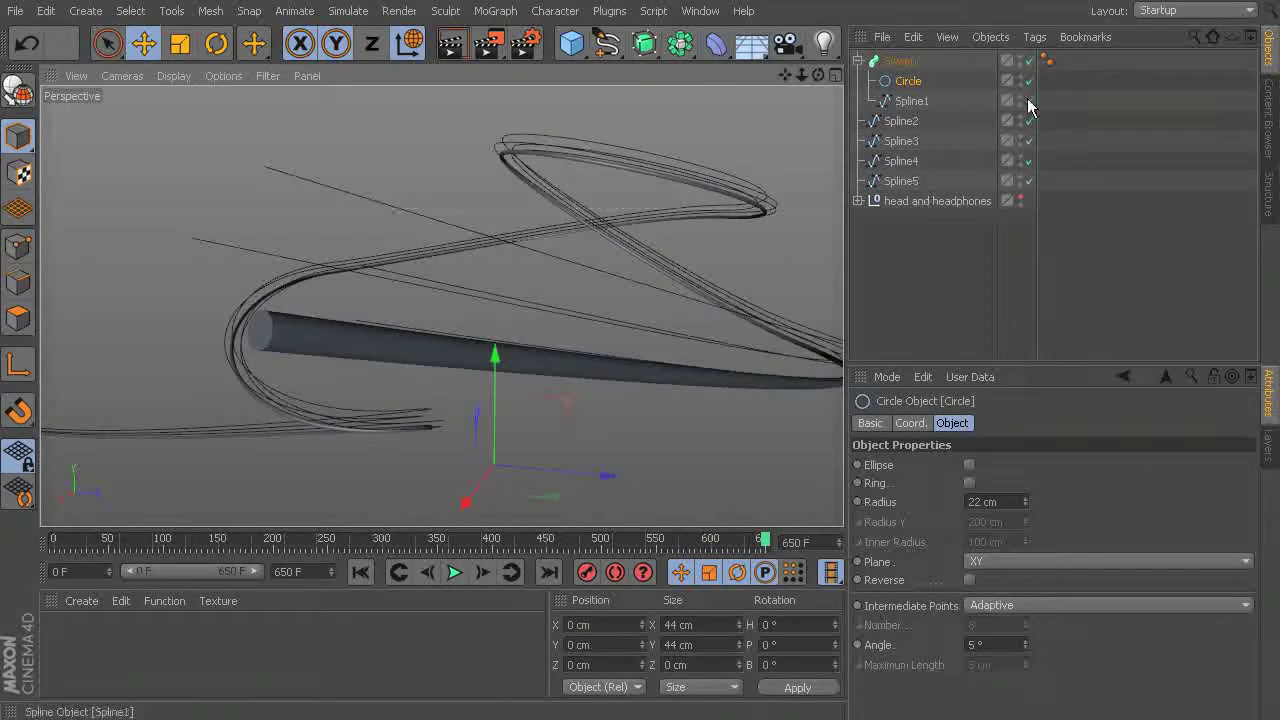
left_click(900, 62)
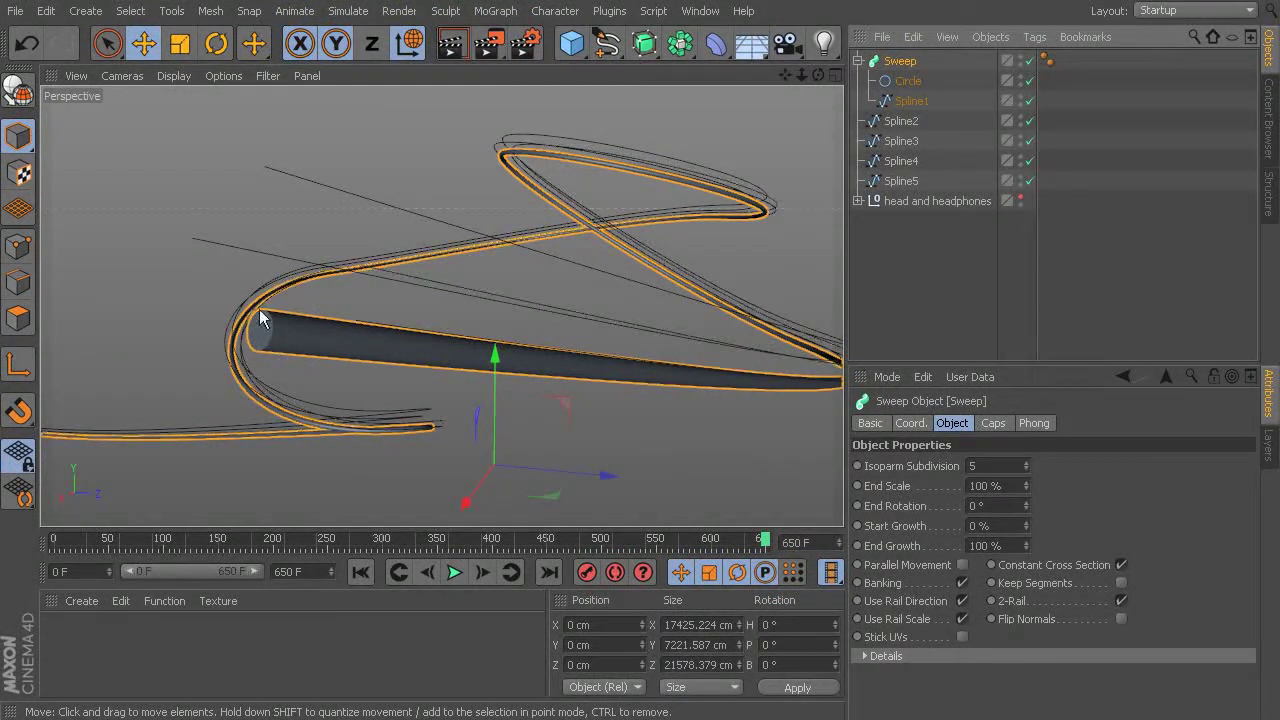
right_click_drag(262, 420, 352, 420, "alt")
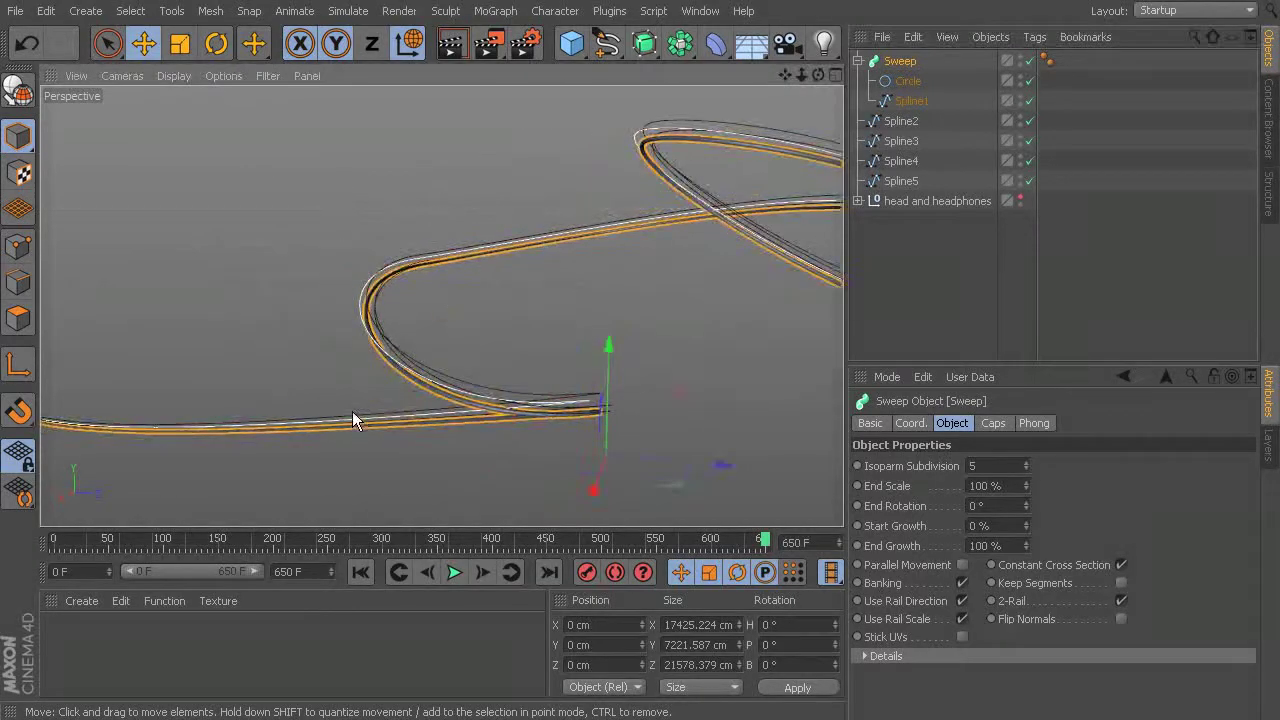
scroll(352, 411, "down", 3)
left_click_drag(353, 408, 520, 411, "alt")
scroll(525, 405, "up", 3)
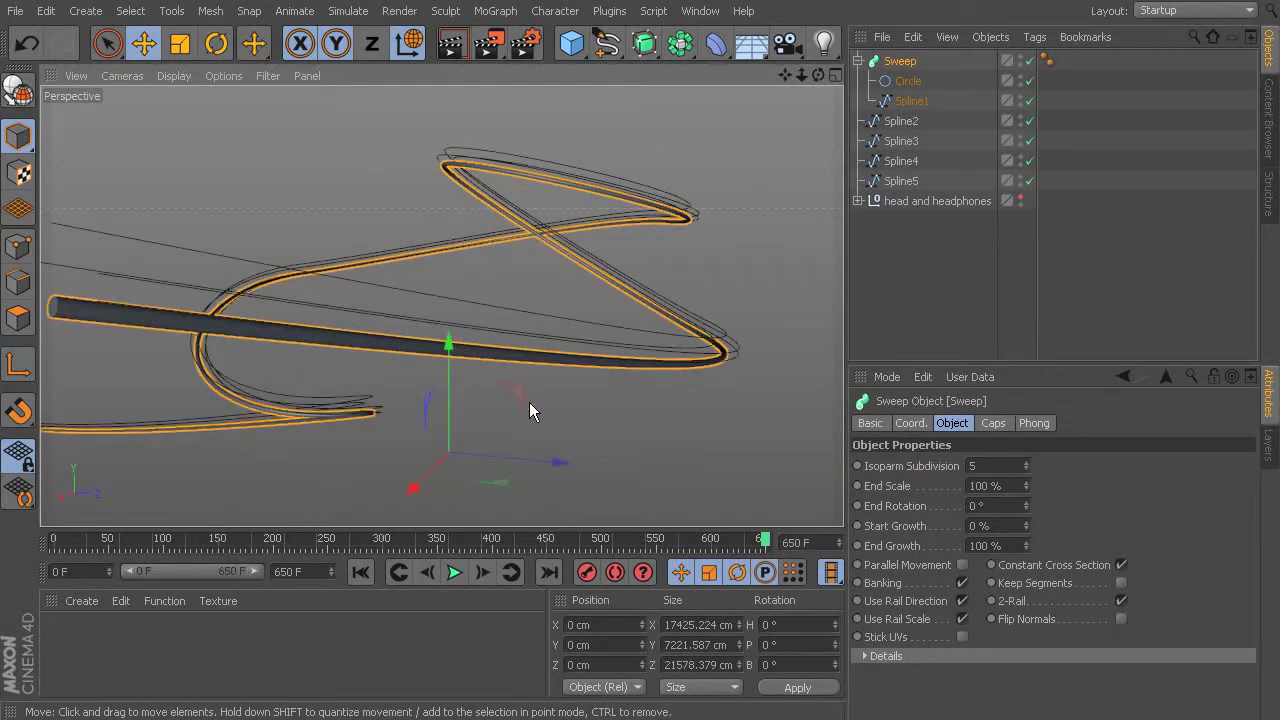
scroll(529, 402, "down", 2)
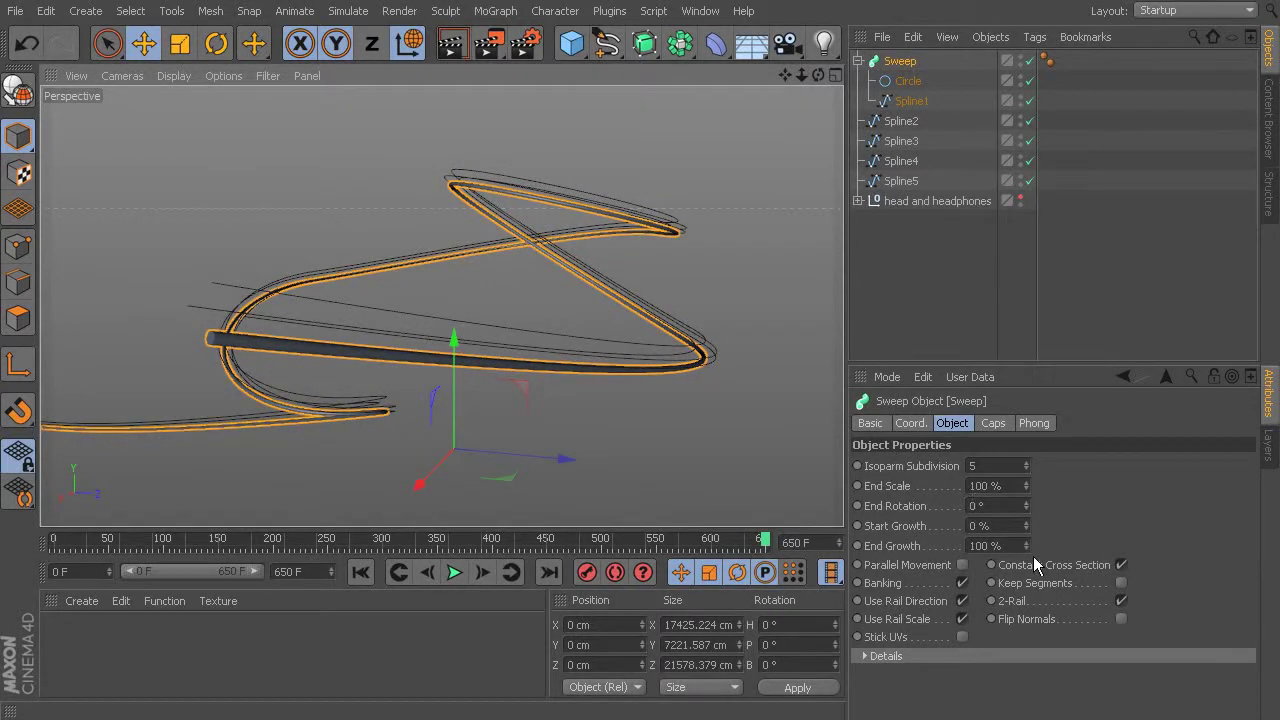
Set the Sweep's End Growth to 3 % so that only a short piece of the tube is generated
left_click(1027, 523)
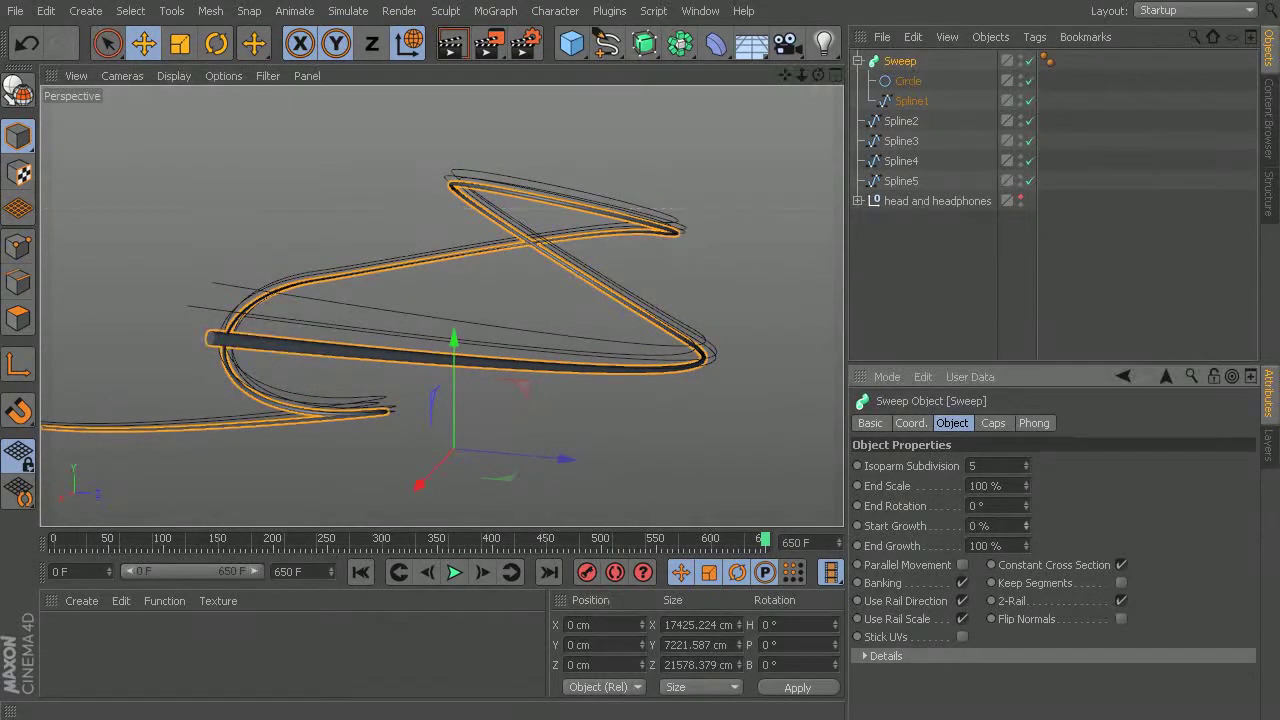
mouse_move(1027, 503)
left_mouse_down()
mouse_move(1027, 517)
mouse_move(1027, 503)
left_mouse_up()
key("ctrl+z")
left_click_drag(1027, 545, 1027, 578)
left_click_drag(775, 383, 610, 186, "alt")
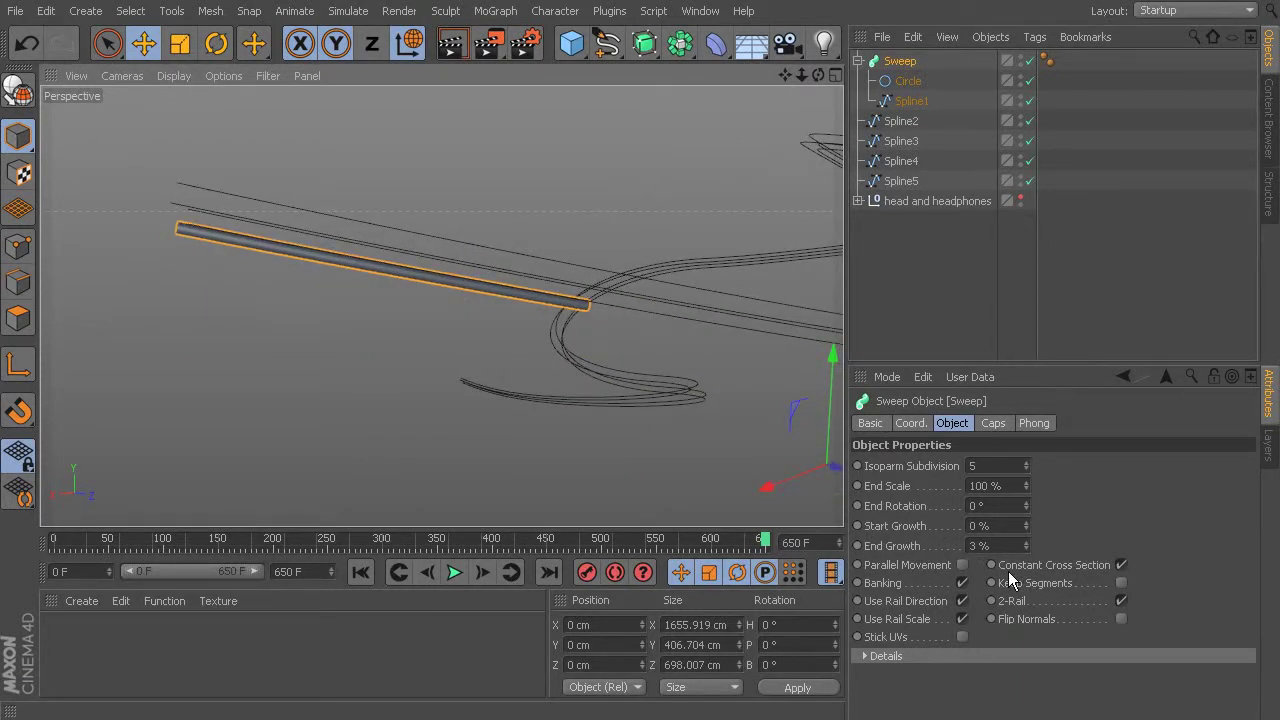
Set the Sweep's end cap to Fillet Cap
left_click(993, 423)
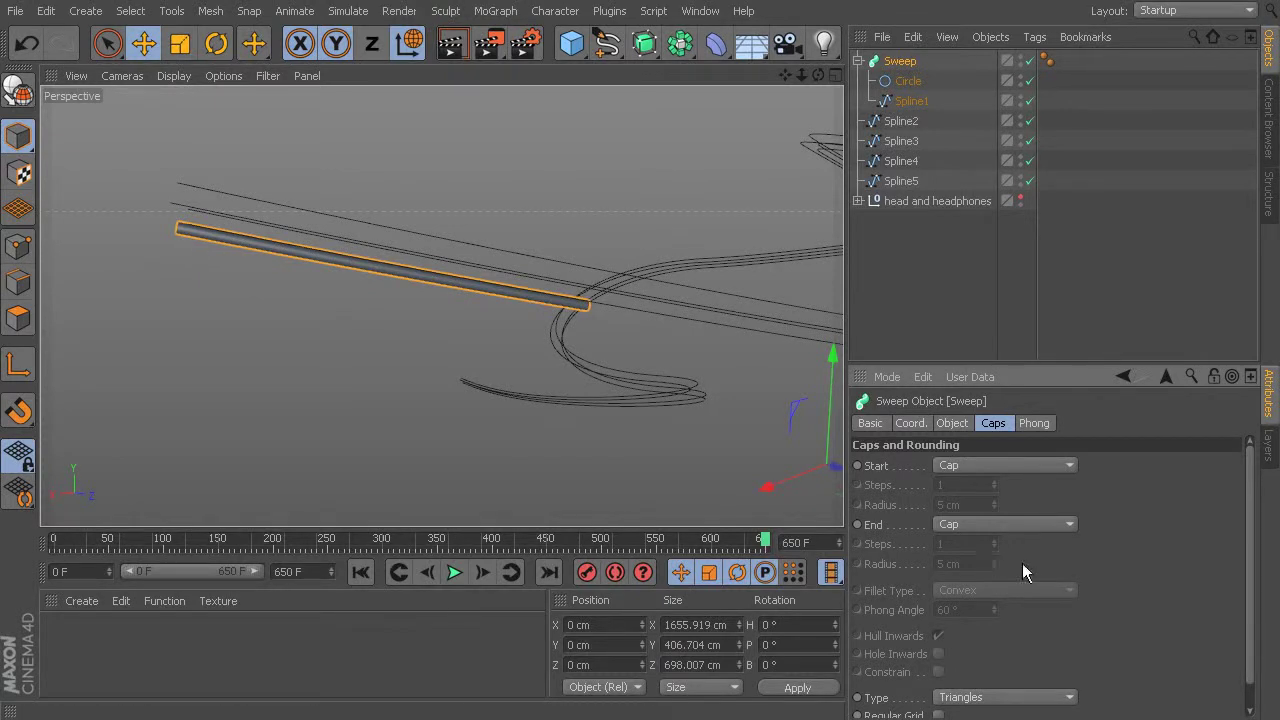
left_click(985, 526)
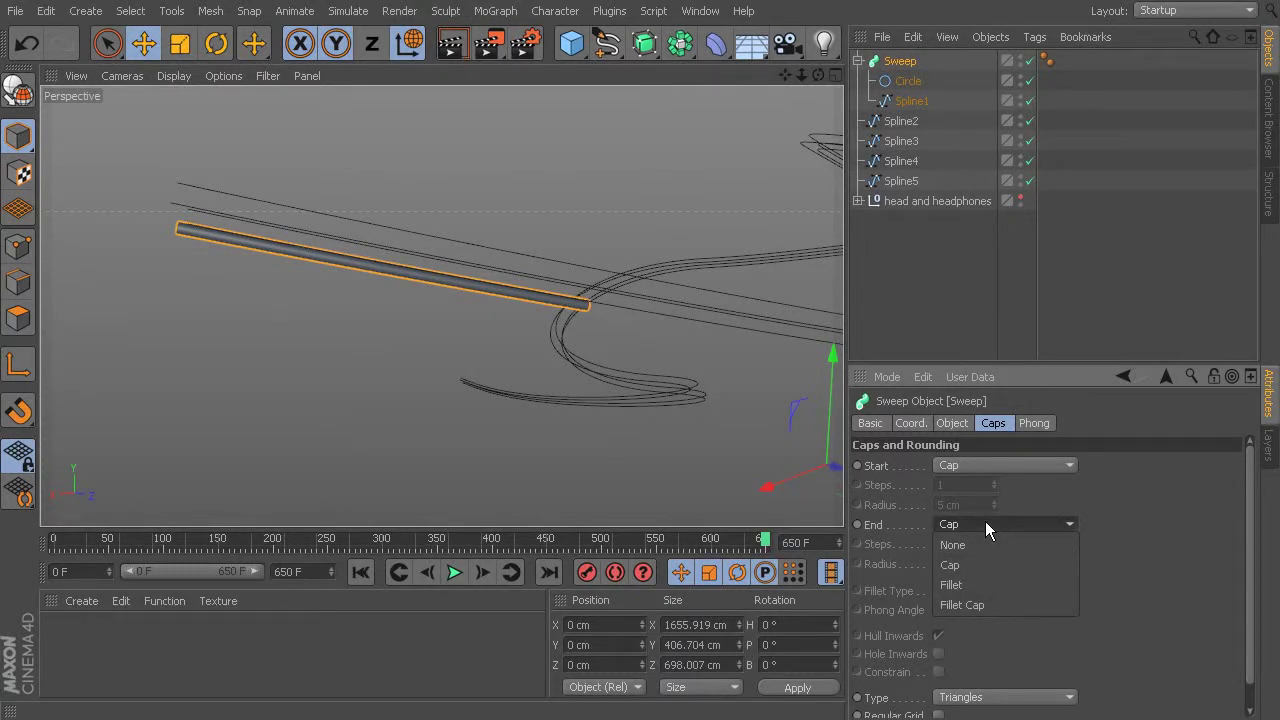
left_click(990, 606)
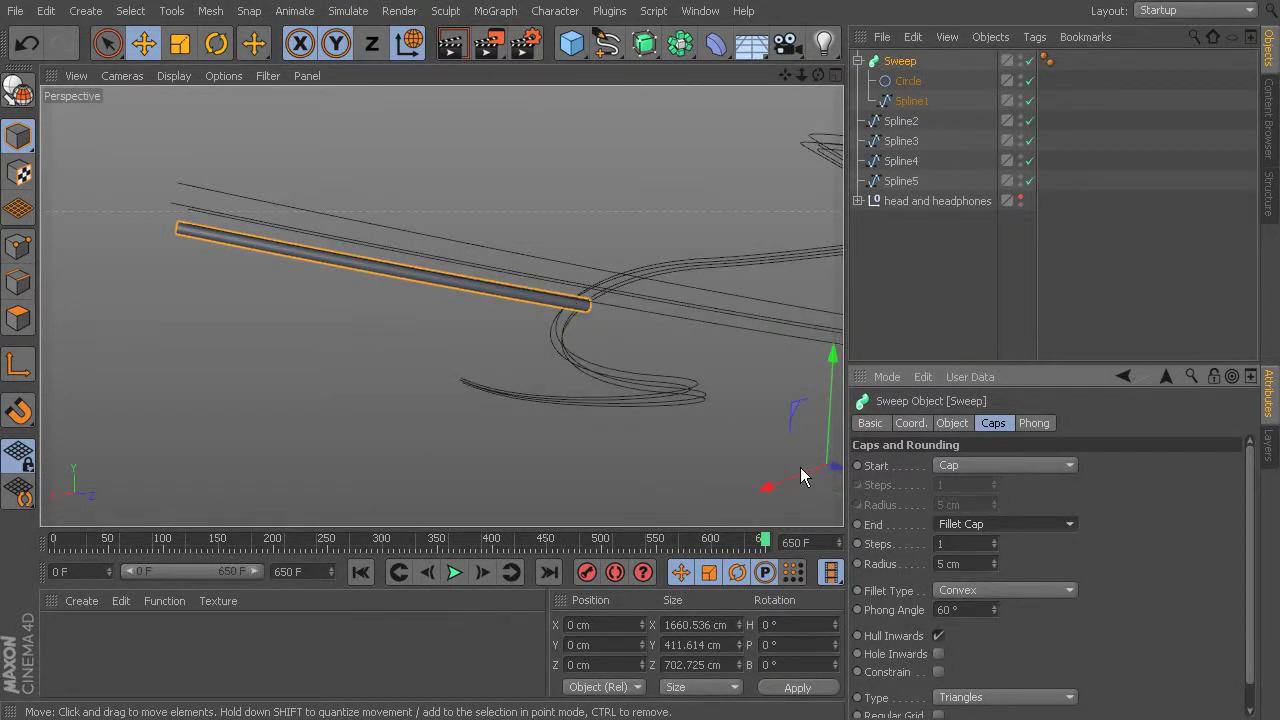
Set the radius of the Sweep's end Fillet Cap to 500 cm
left_click_drag(994, 560, 1120, 560)
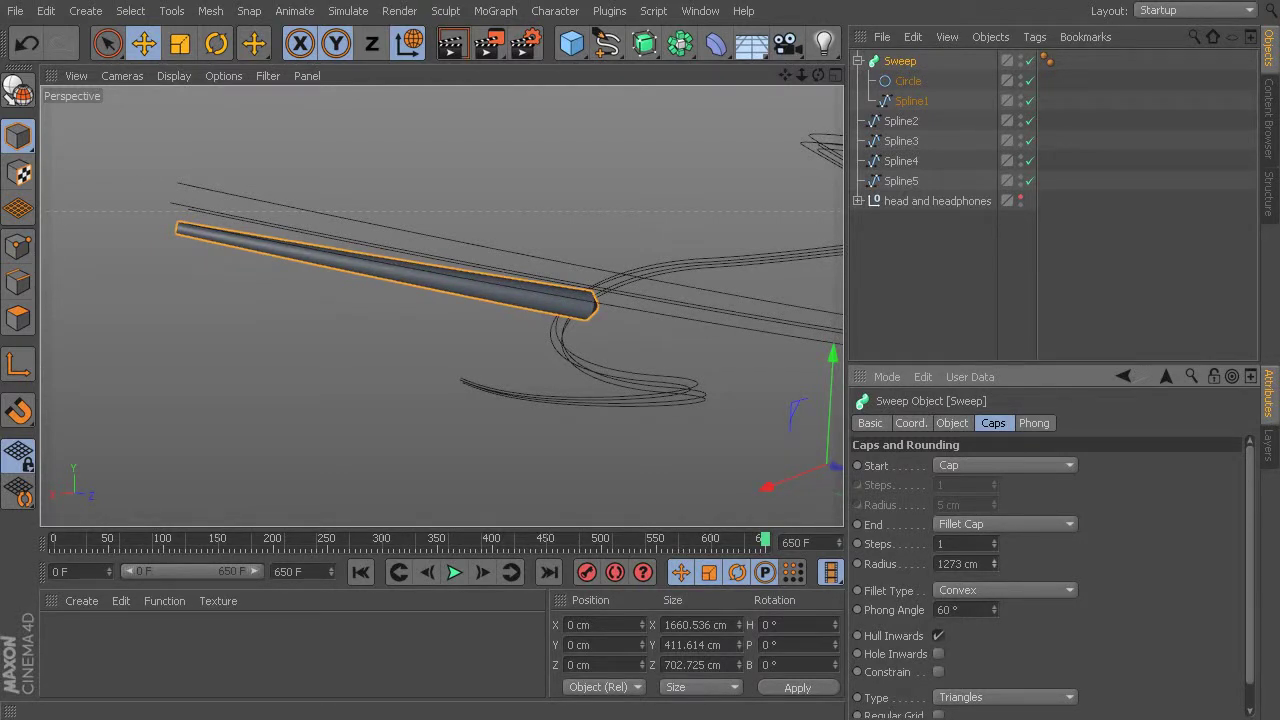
left_click_drag(1120, 560, 956, 604)
left_click_drag(993, 563, 900, 563)
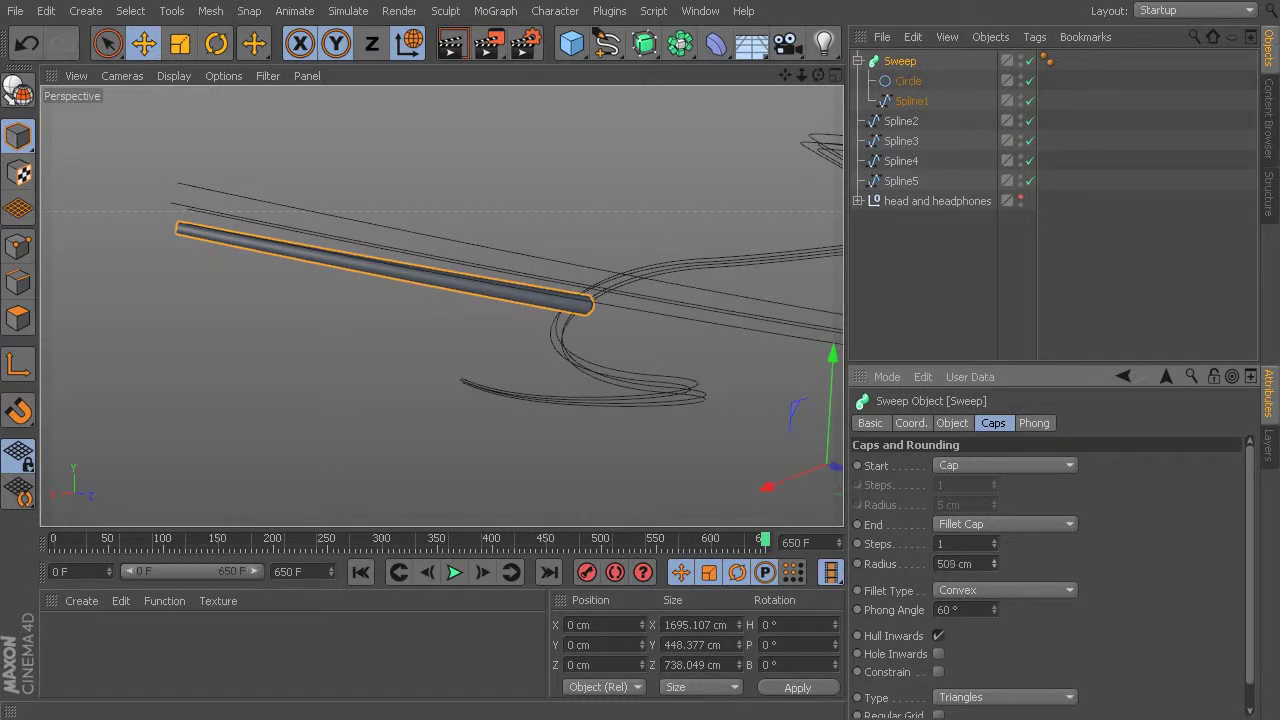
left_click_drag(900, 563, 1012, 533)
left_click(993, 567)
left_click(994, 567)
left_click(994, 567)
left_click(994, 567)
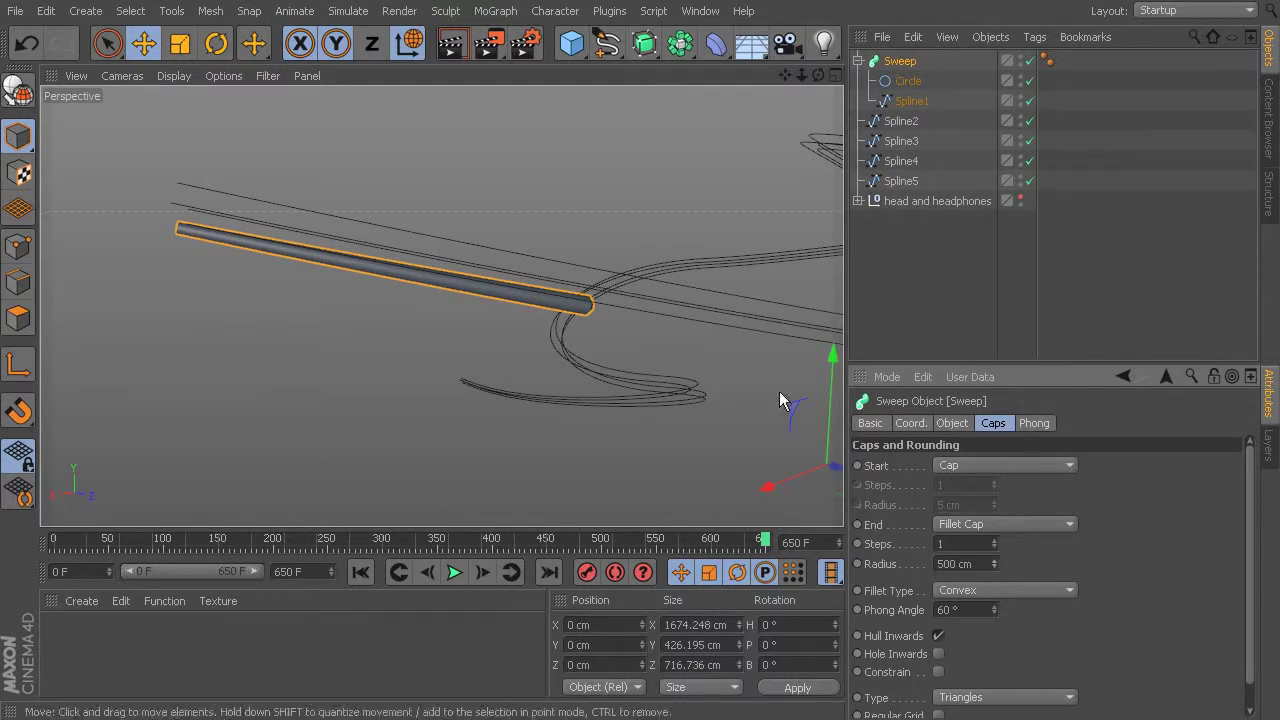
Set the end Fillet Cap of the Sweep to 5 steps for a smoother rounded end
scroll(532, 251, "up", 5)
left_click_drag(588, 266, 536, 310, "alt")
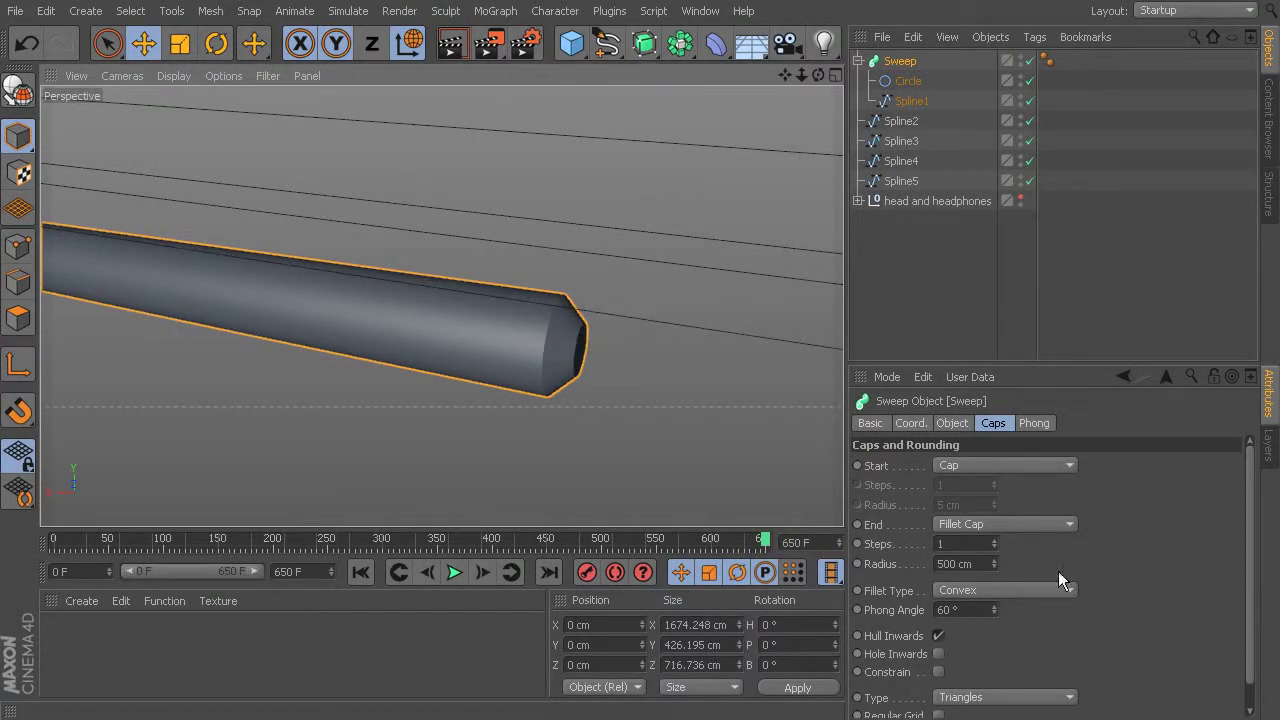
left_click(995, 540)
left_click(995, 540)
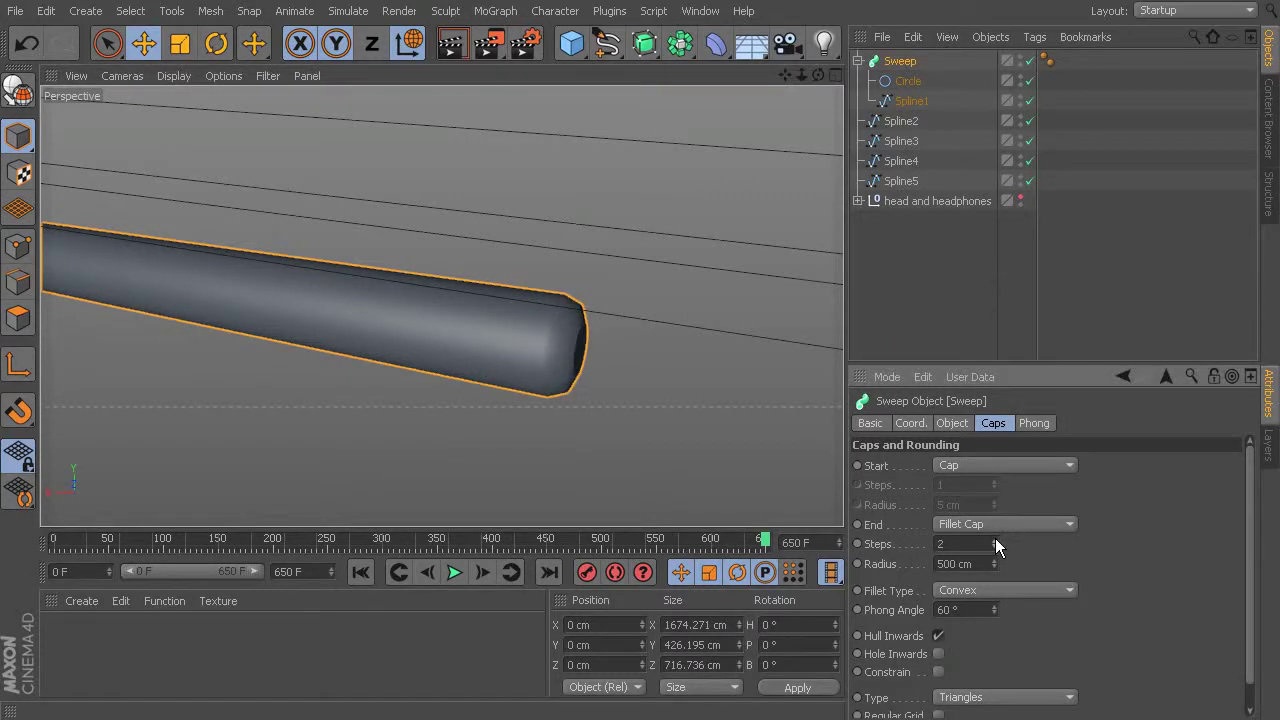
left_click(995, 540)
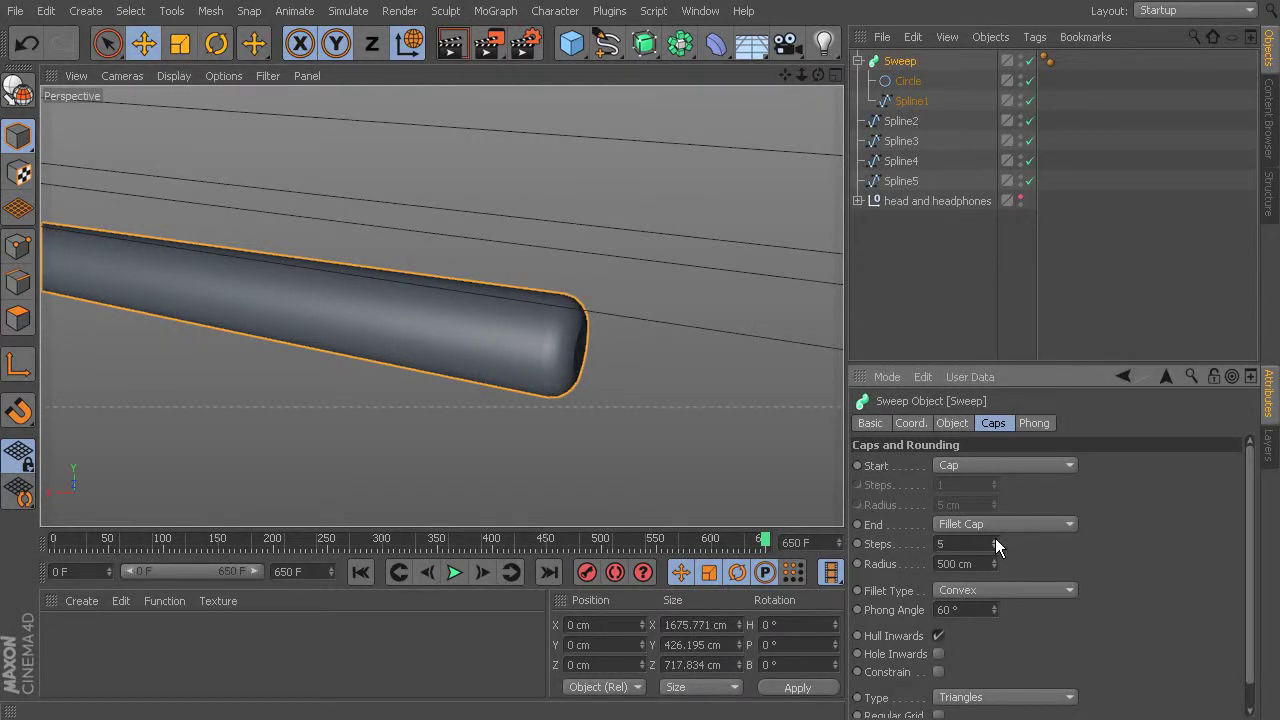
Set the Sweep's End Growth to 100 % so that the tube follows the whole spline
left_click_drag(682, 367, 575, 342, "alt")
scroll(735, 372, "down", 5)
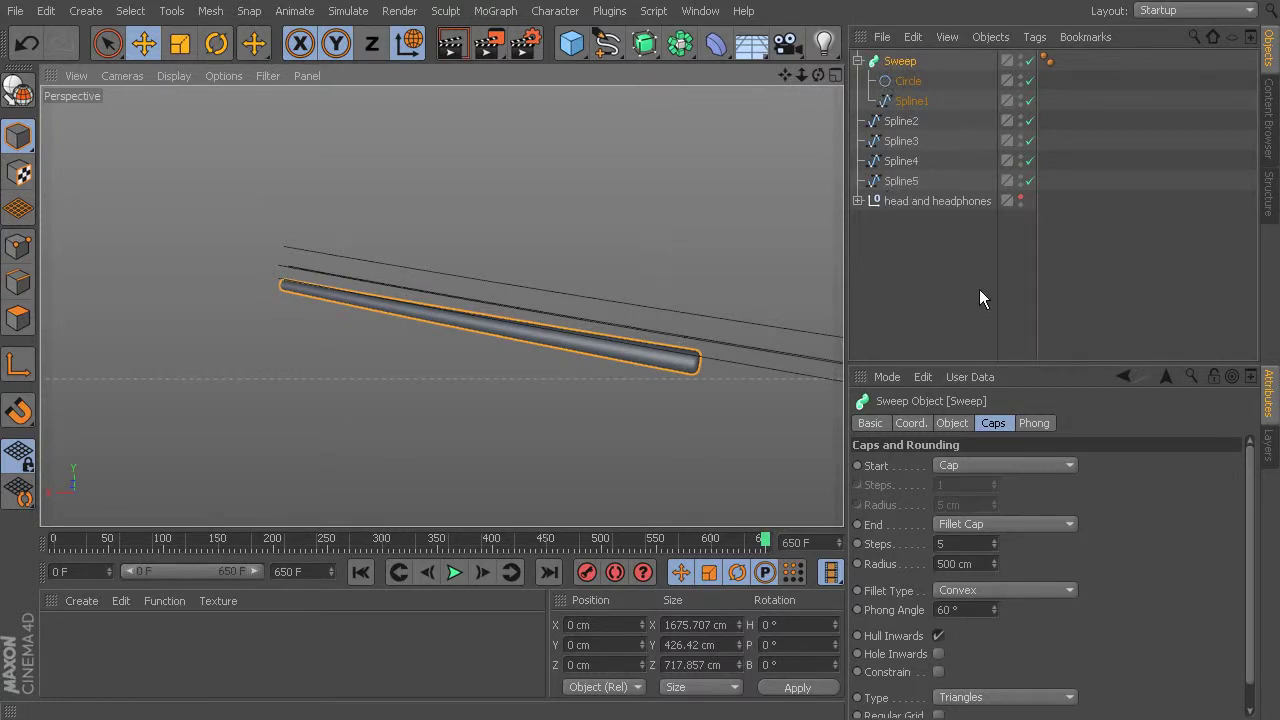
left_click(950, 423)
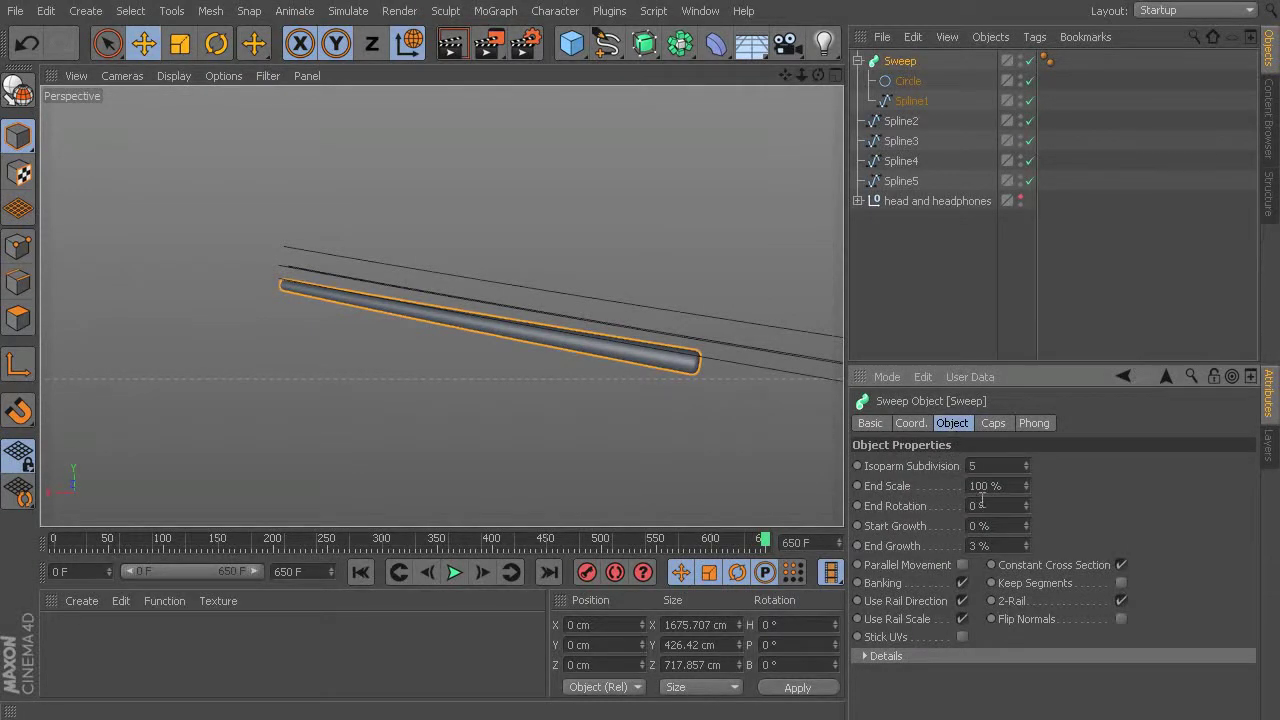
left_click_drag(1026, 548, 1026, 480)
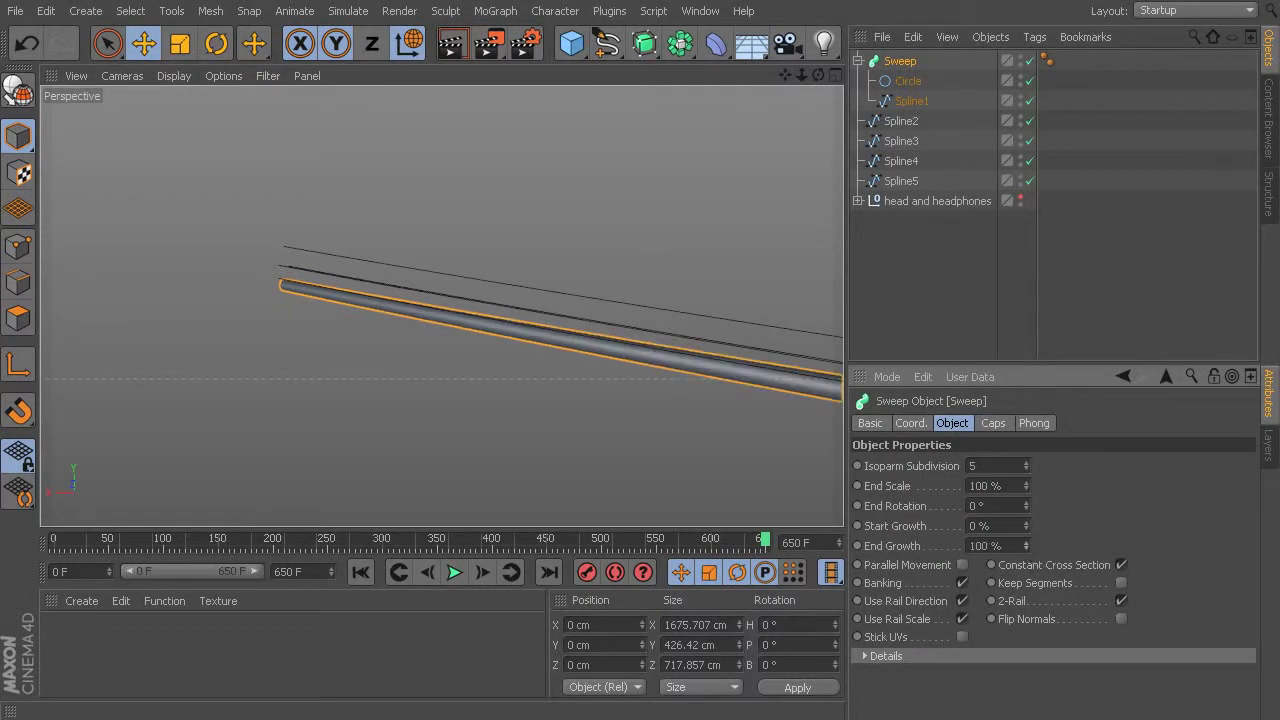
scroll(492, 485, "down", 8)
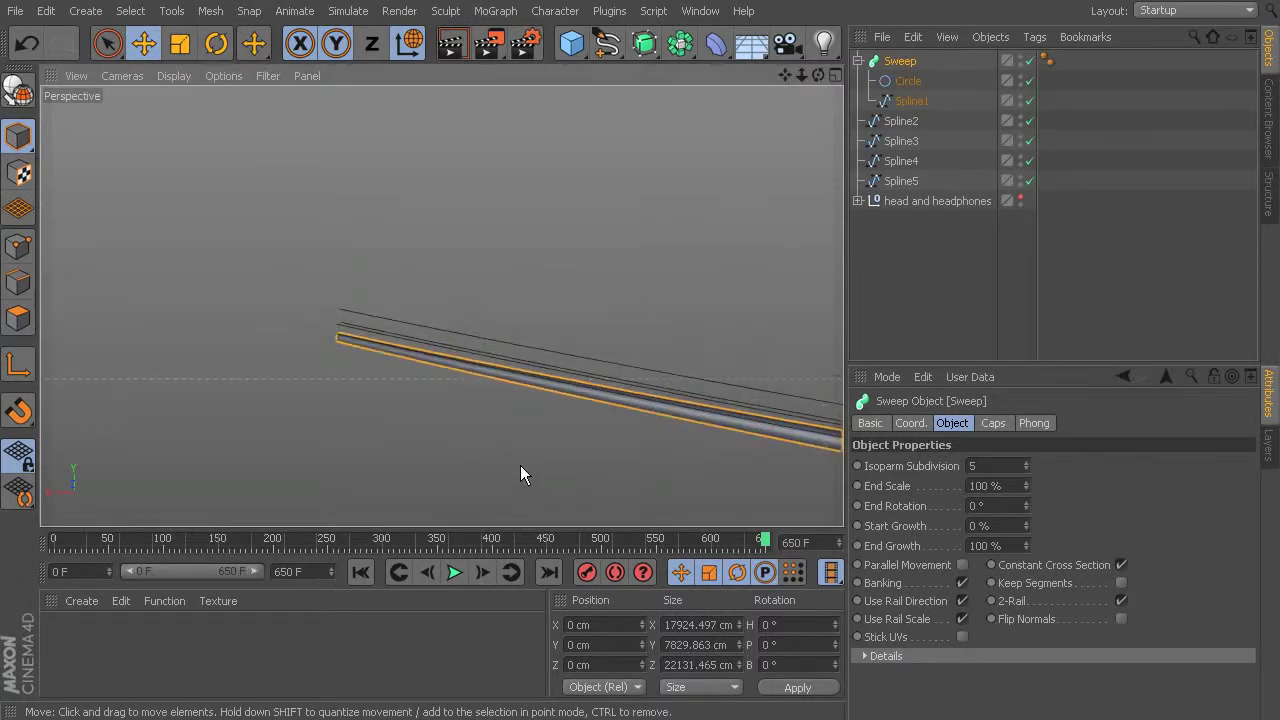
left_click_drag(750, 500, 658, 378, "alt")
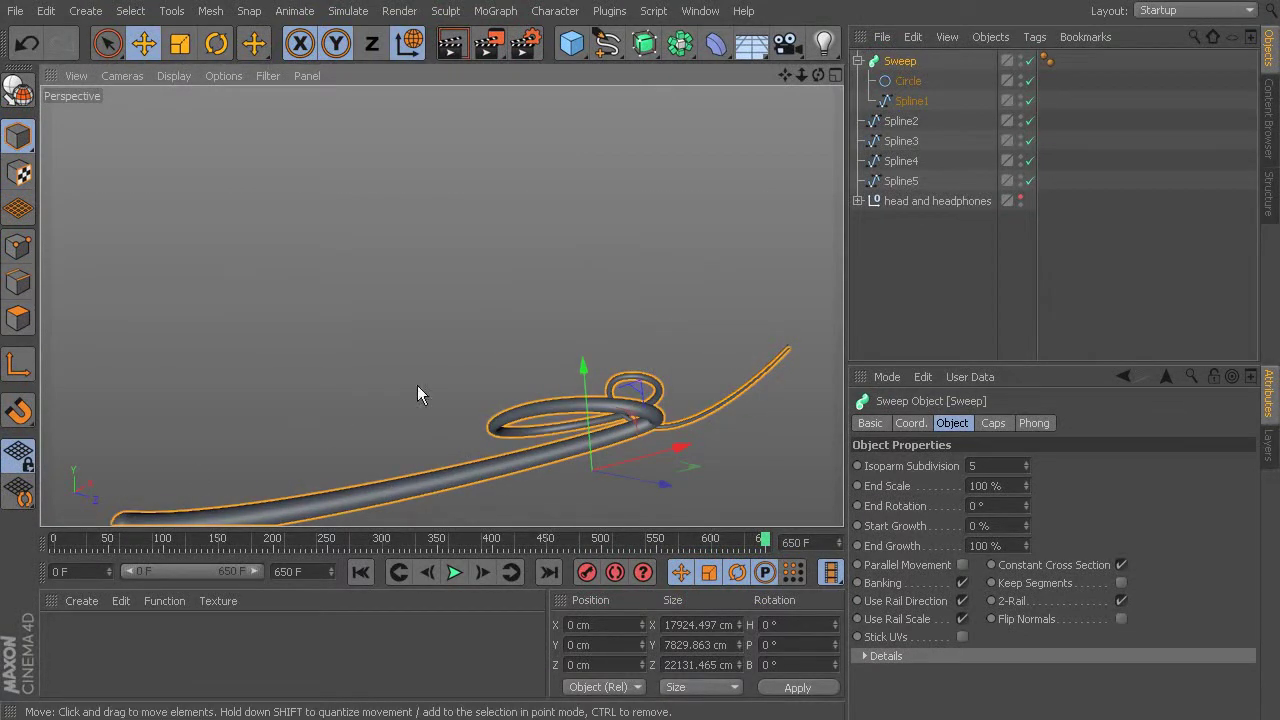
left_click_drag(714, 351, 160, 356, "alt")
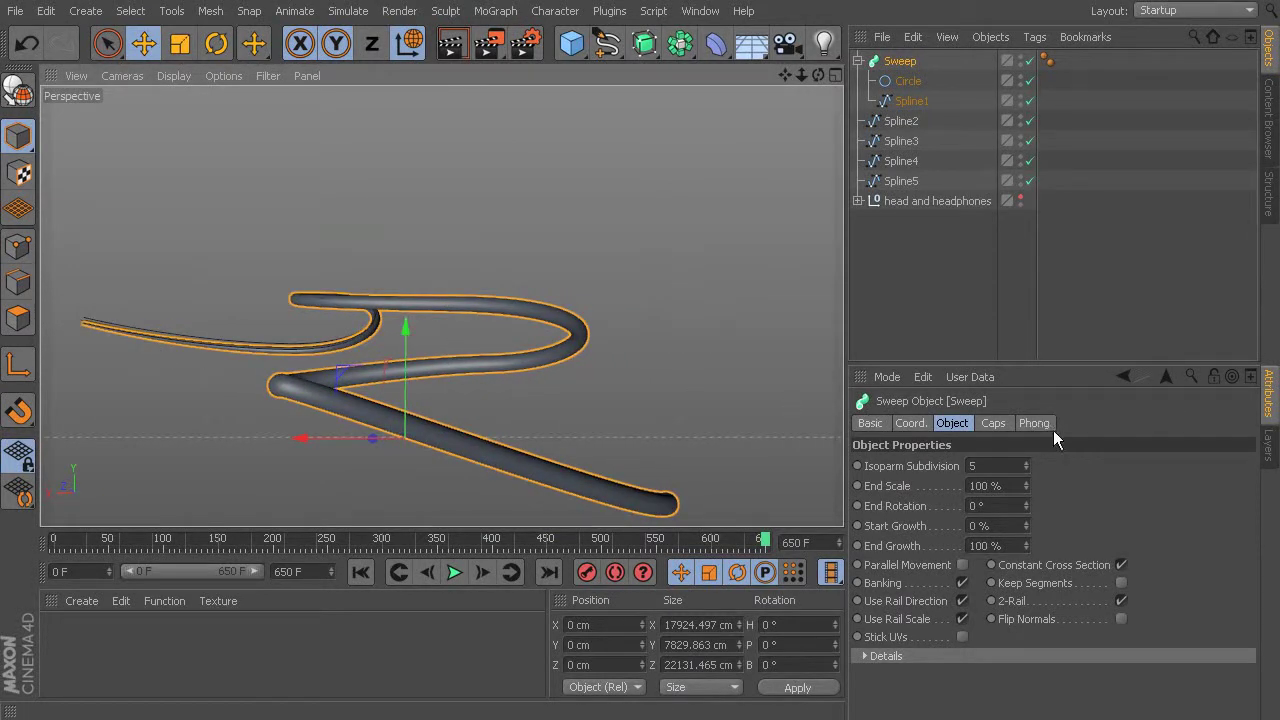
Duplicate the Sweep with its Circle and Spline1, placing the copy between Spline5 and head and headphones
left_click(994, 422)
left_click_drag(296, 486, 329, 379, "alt")
left_click_drag(440, 285, 427, 340, "alt")
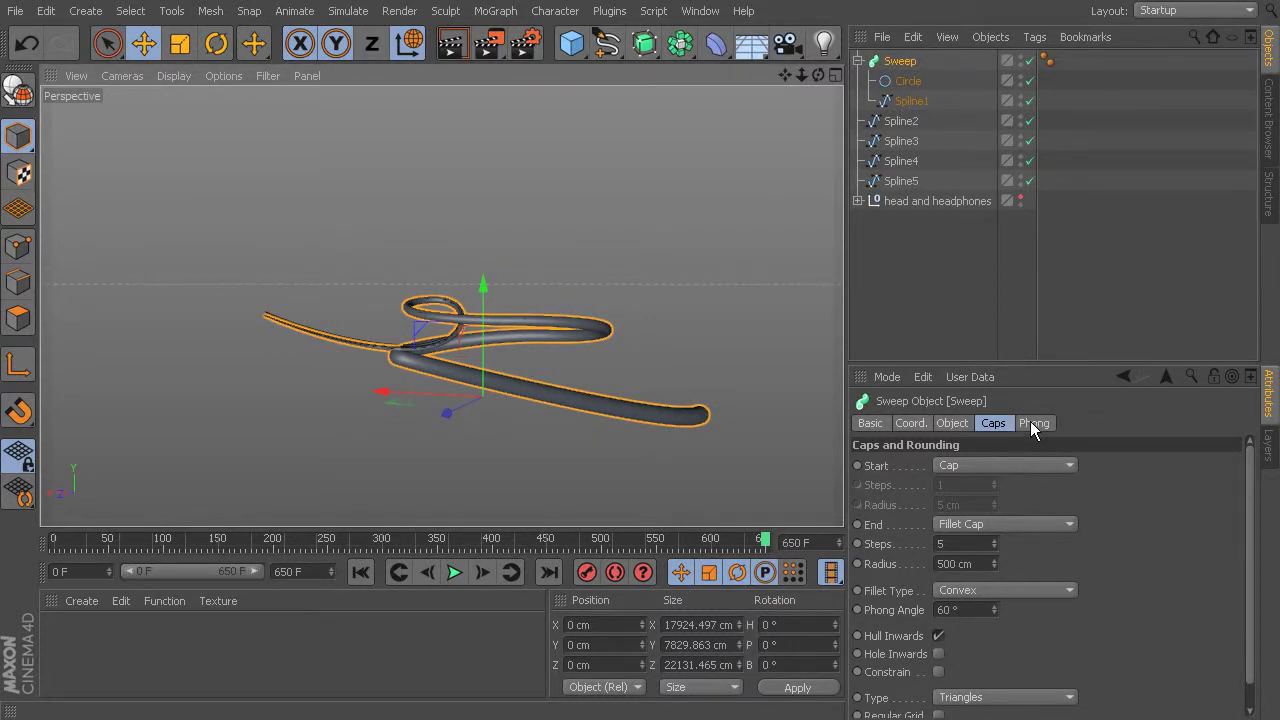
left_click_drag(700, 415, 647, 355, "alt")
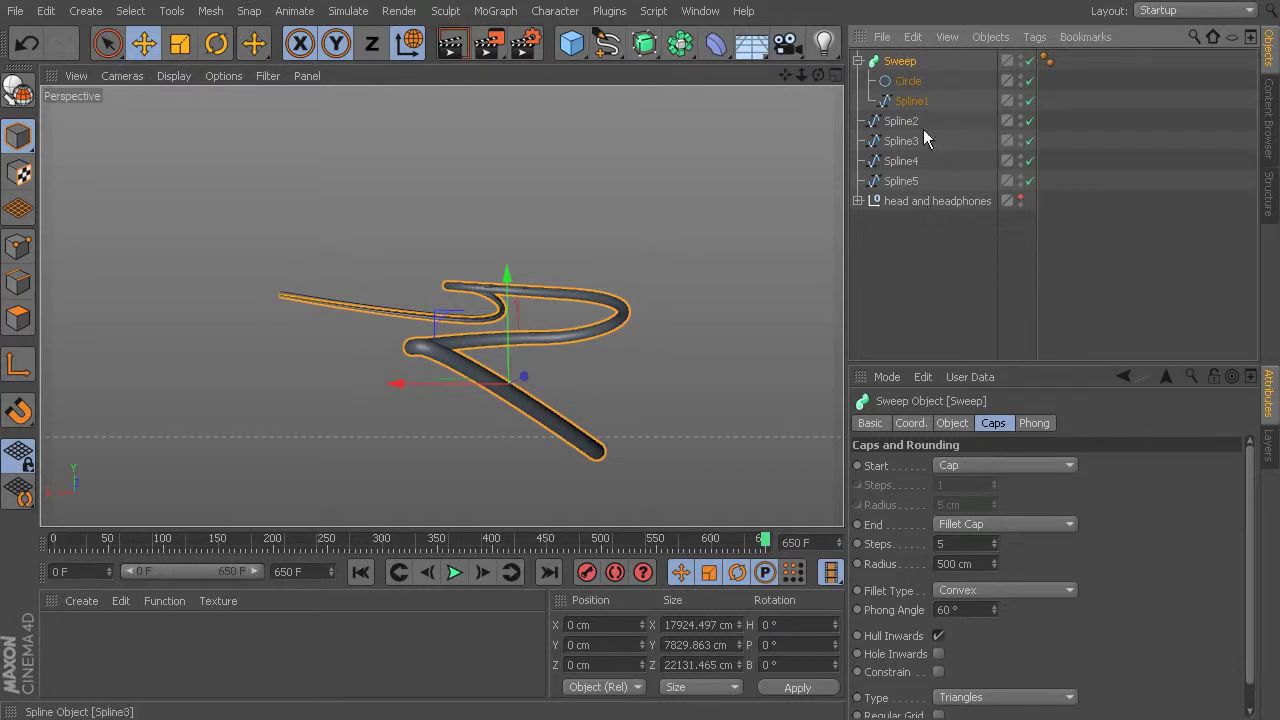
left_click_drag(903, 62, 886, 198)
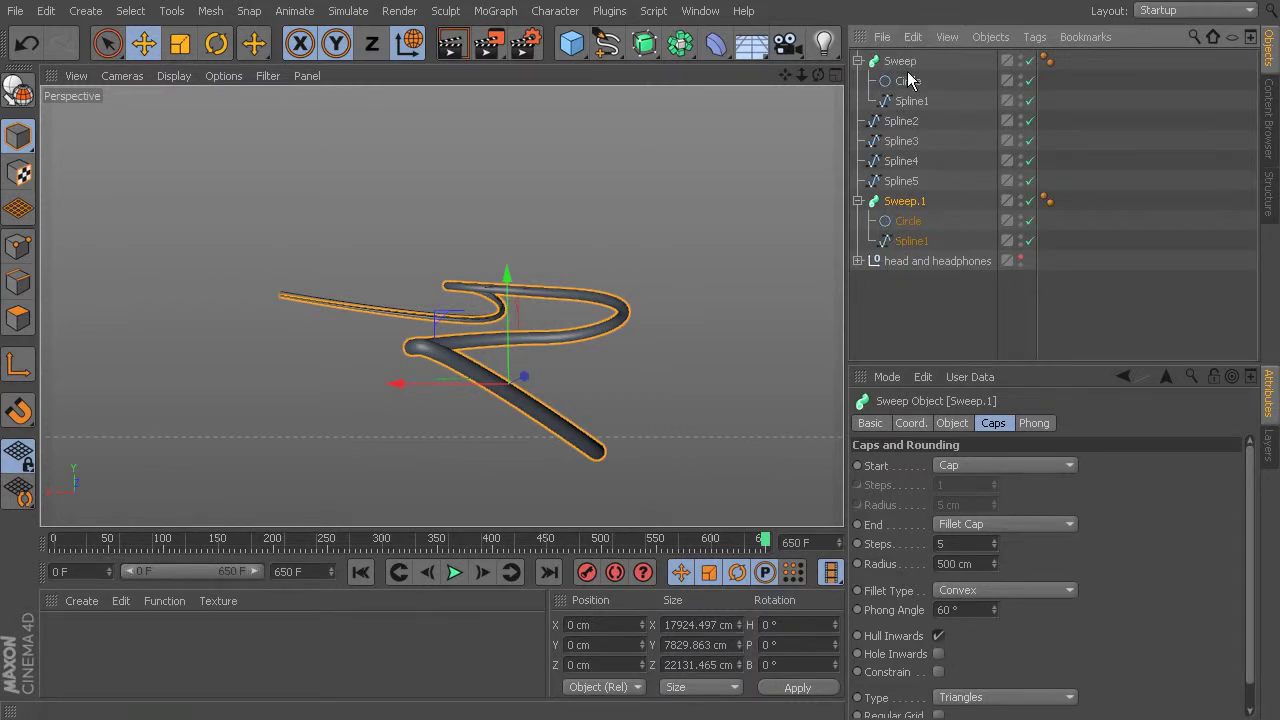
Replace Spline1 in the copied sweep with Spline2, placed below its Circle
left_click(912, 241)
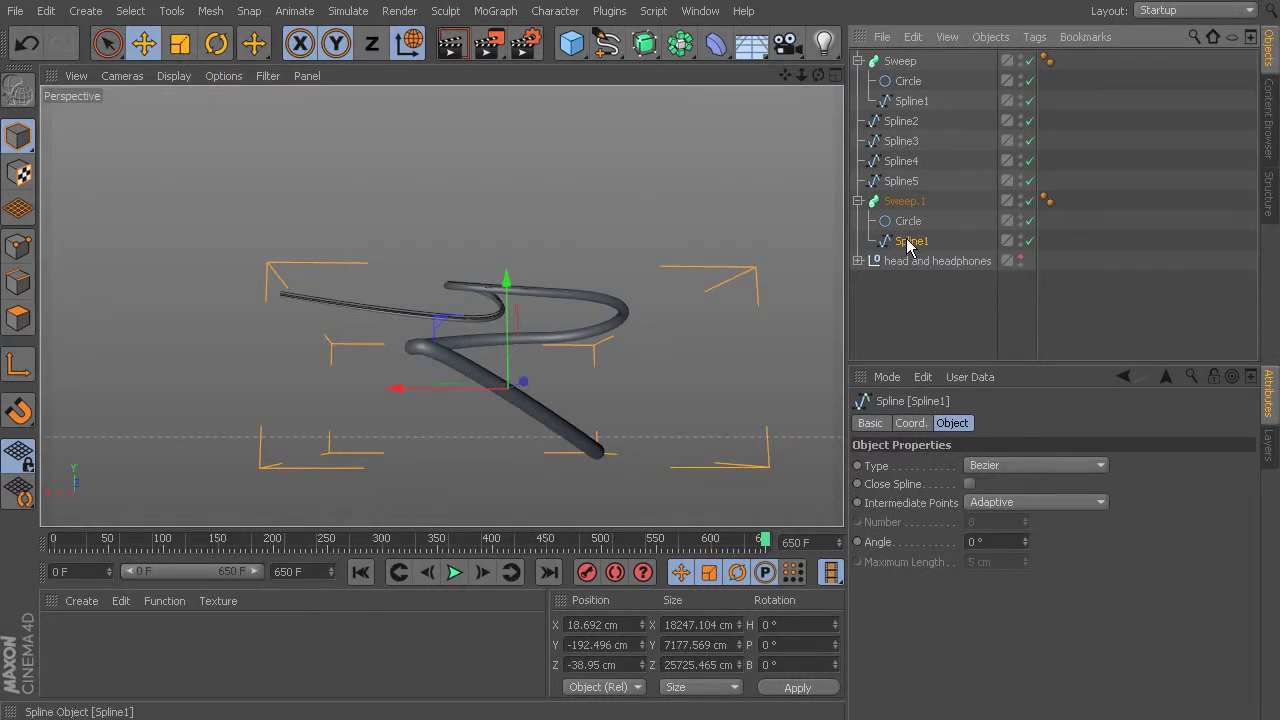
key("Delete")
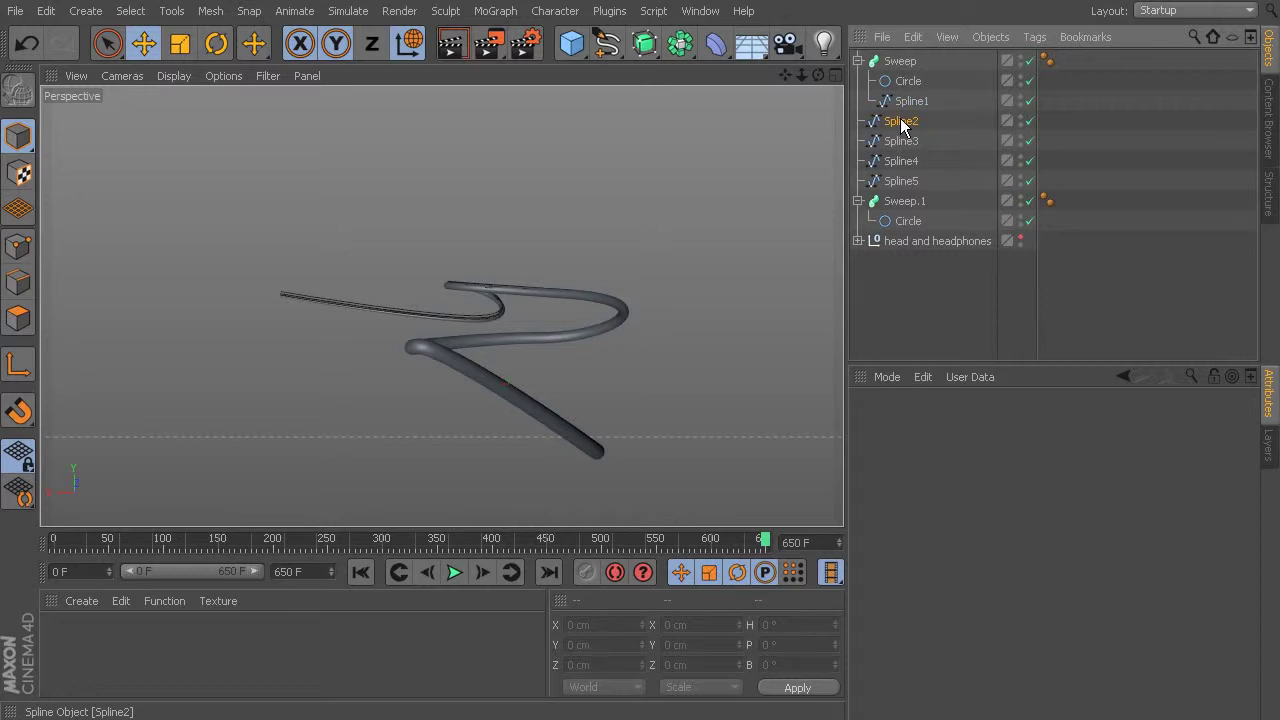
left_click_drag(902, 122, 899, 230)
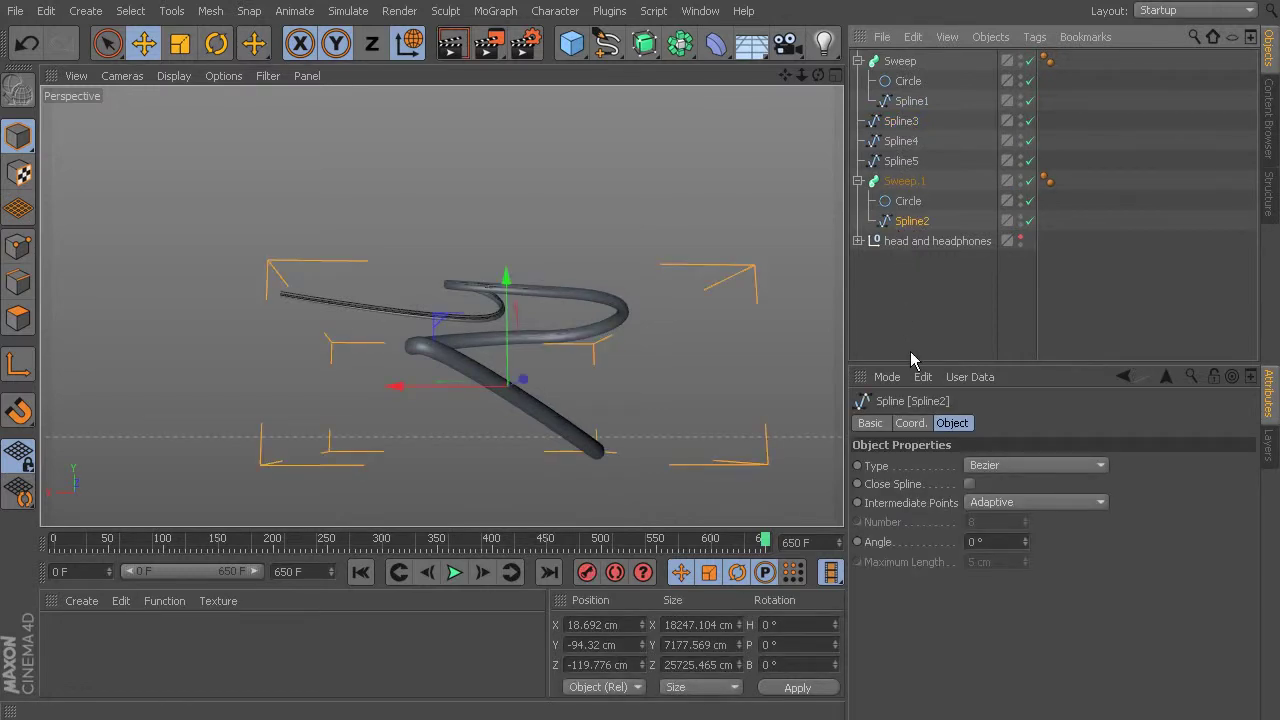
Rename the sweep containing Spline2 as Sweep2 and the original sweep as Sweep1
left_click_drag(505, 322, 800, 434, "alt")
scroll(793, 417, "up", 3)
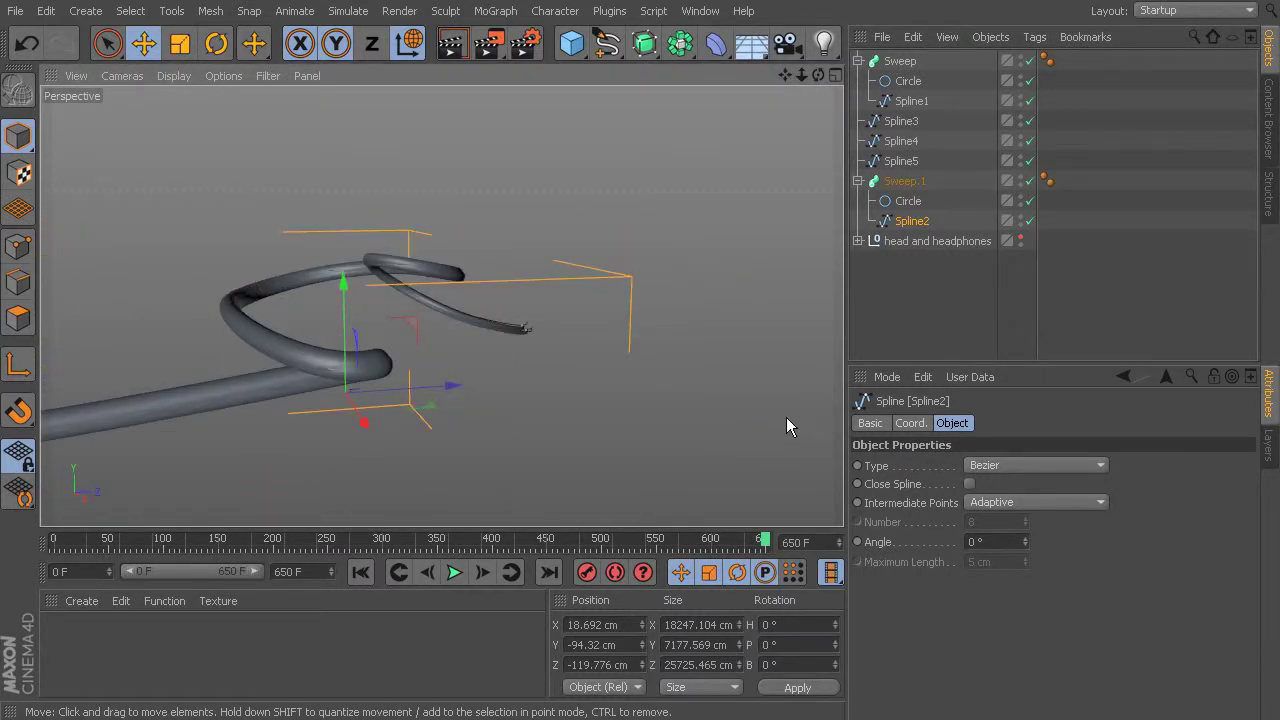
left_click_drag(608, 370, 697, 317, "alt")
scroll(352, 277, "down", 5)
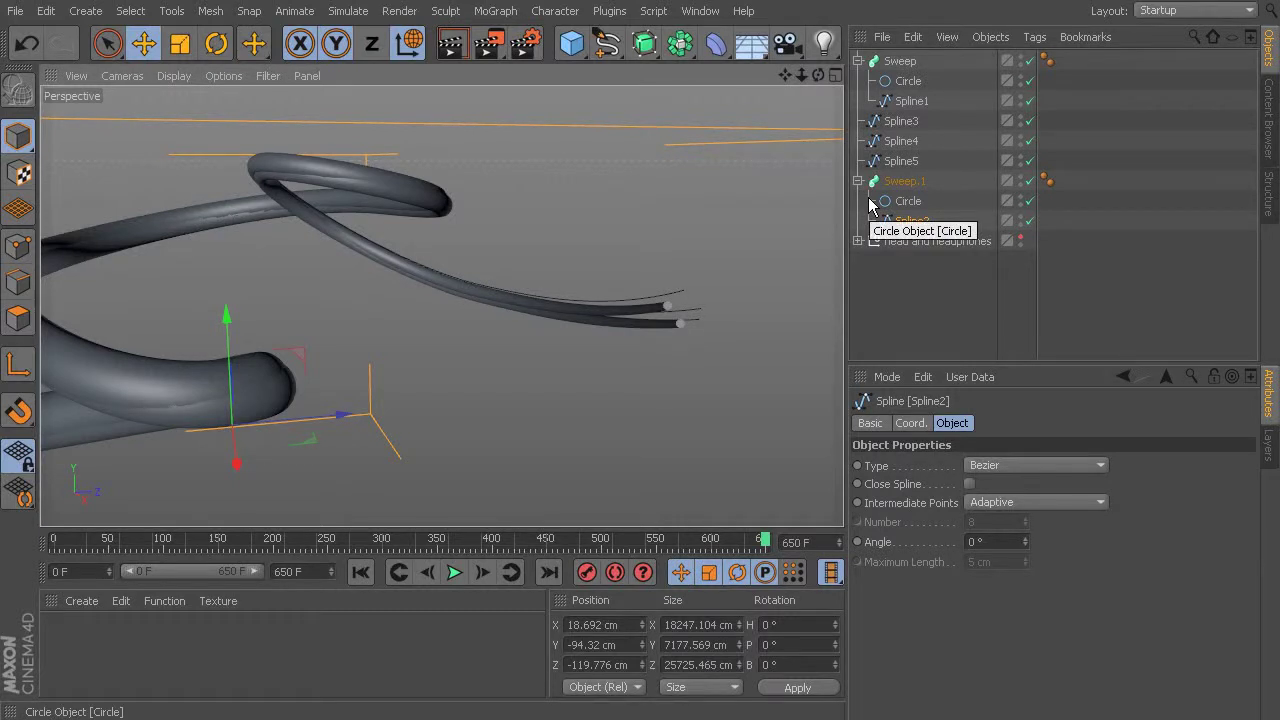
left_click_drag(509, 429, 577, 294, "alt")
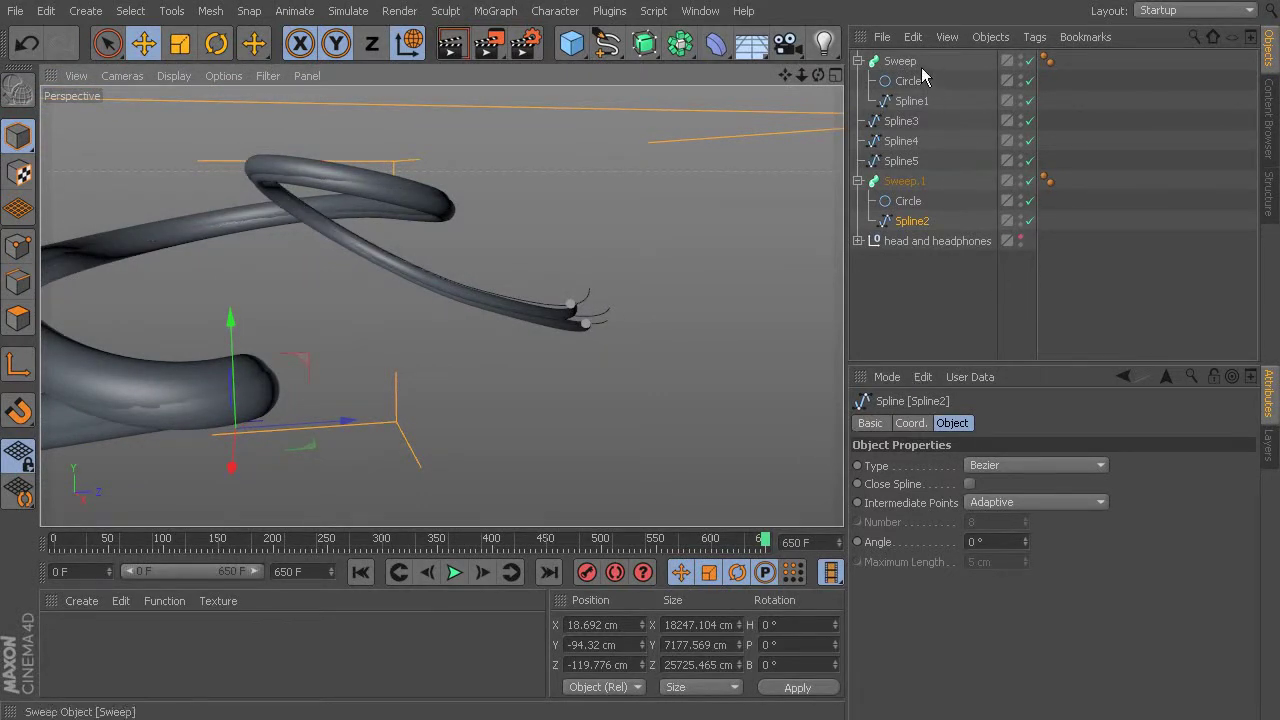
double_click(930, 180)
double_click(928, 180)
type("2")
left_click(910, 62)
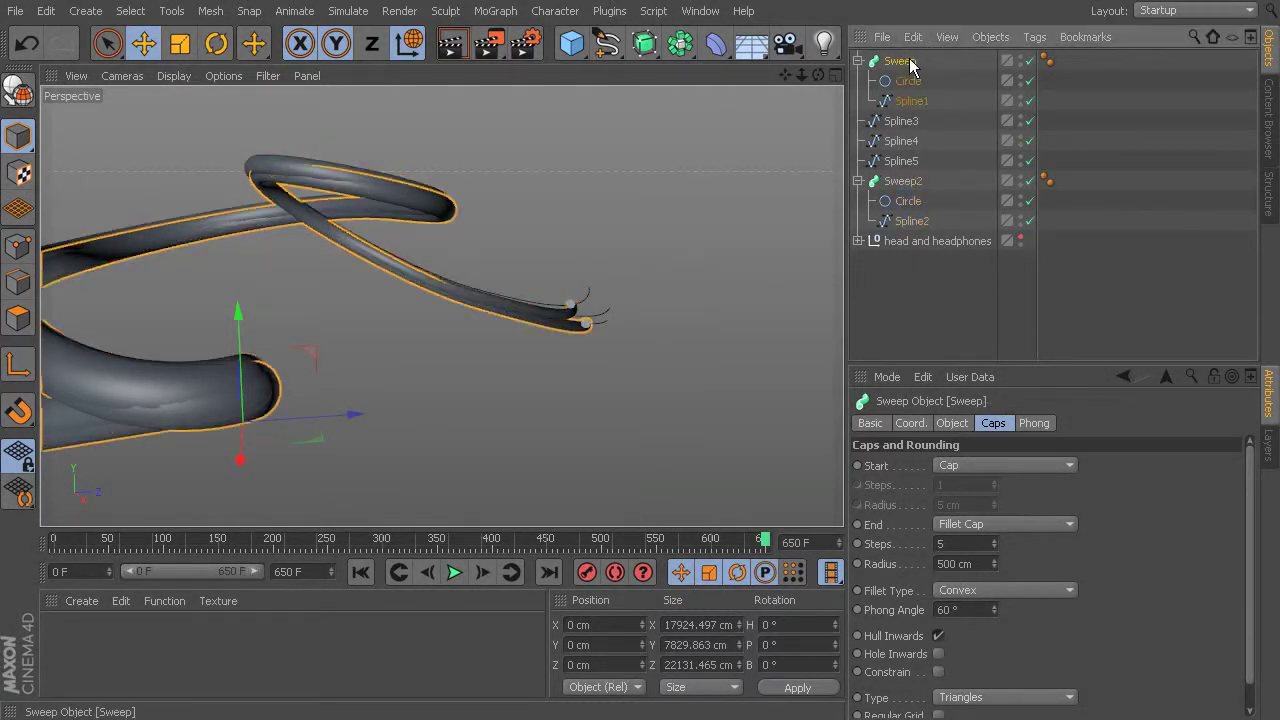
double_click(910, 62)
type("1")
key("Return")
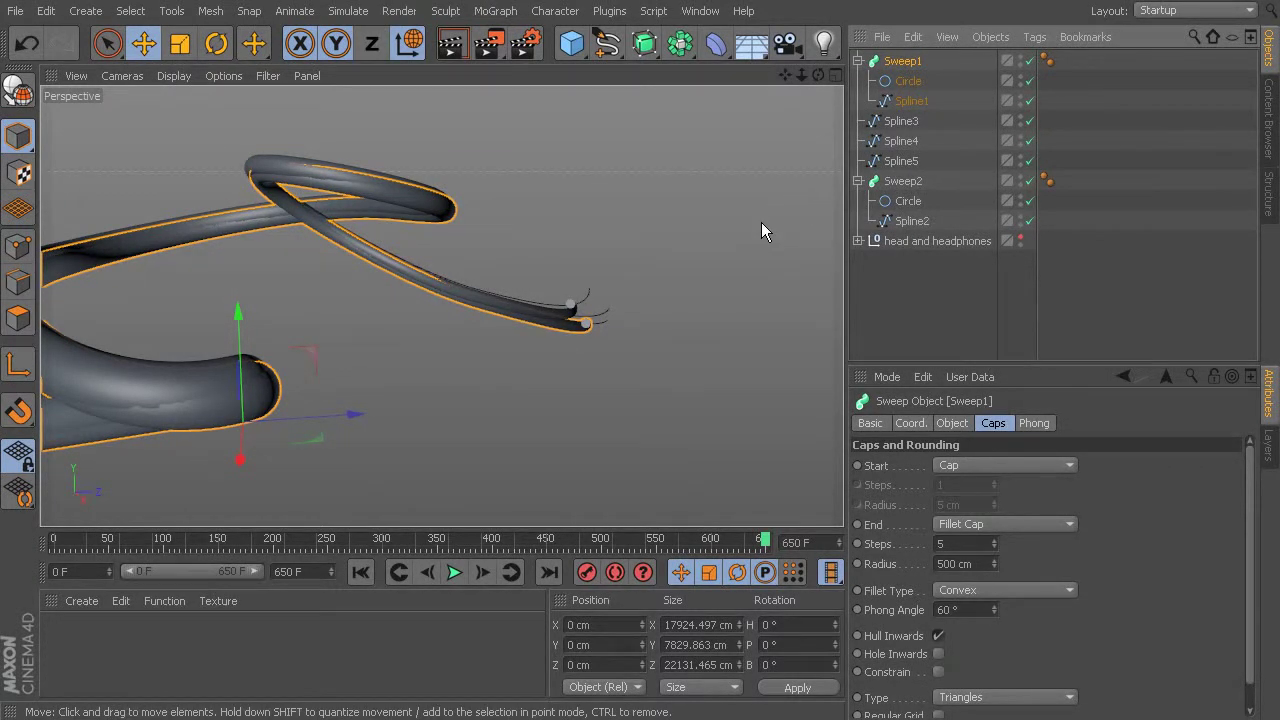
Collapse Sweep2, duplicate Sweep1 to below it and name the copy Sweep3
left_click(857, 181)
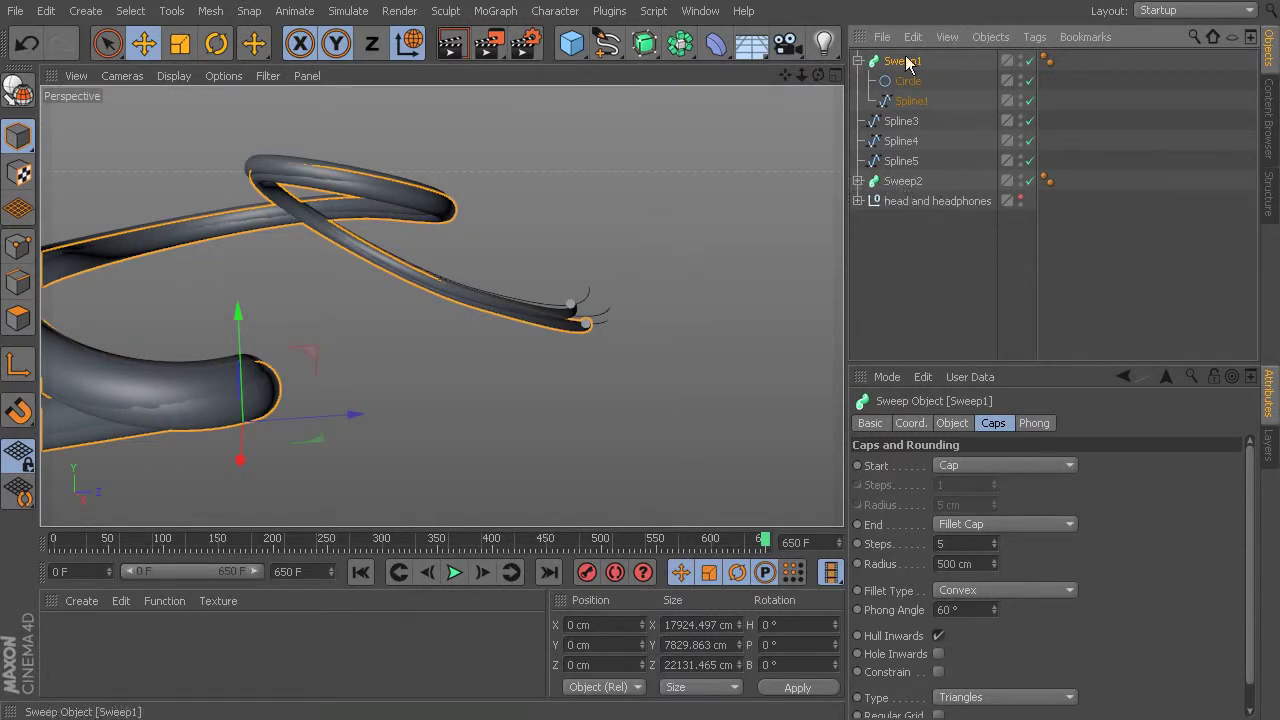
left_click(857, 181)
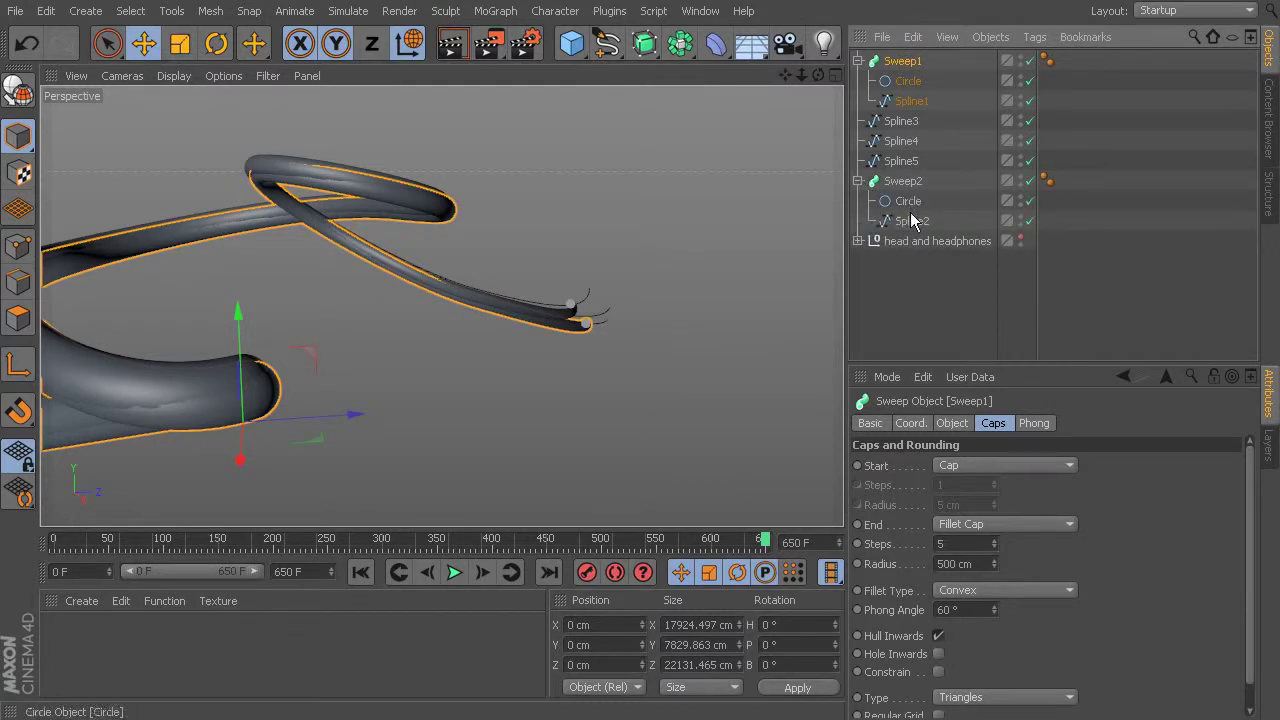
left_click(857, 181)
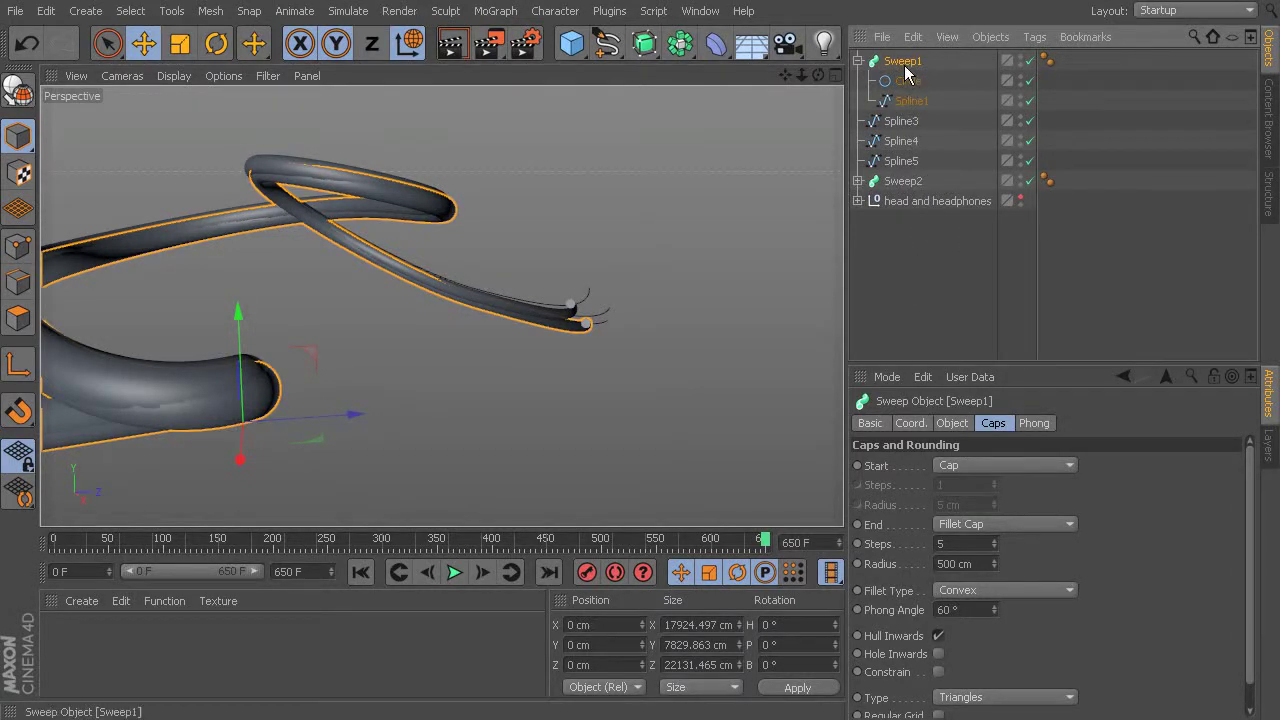
left_click_drag(905, 70, 960, 209, "ctrl")
double_click(912, 201)
type("3")
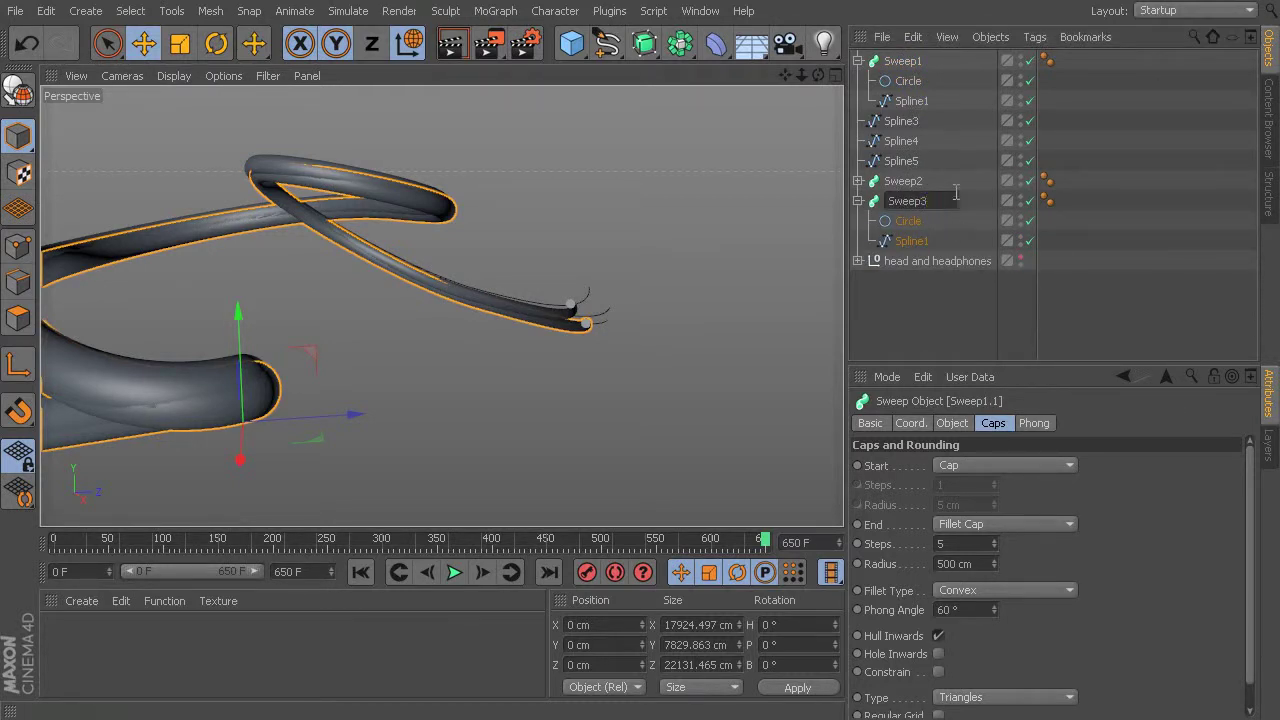
key("Return")
Replace Spline1 in Sweep3 with Spline3 below its Circle and collapse the Sweep3 hierarchy
left_click(911, 241)
key("Delete")
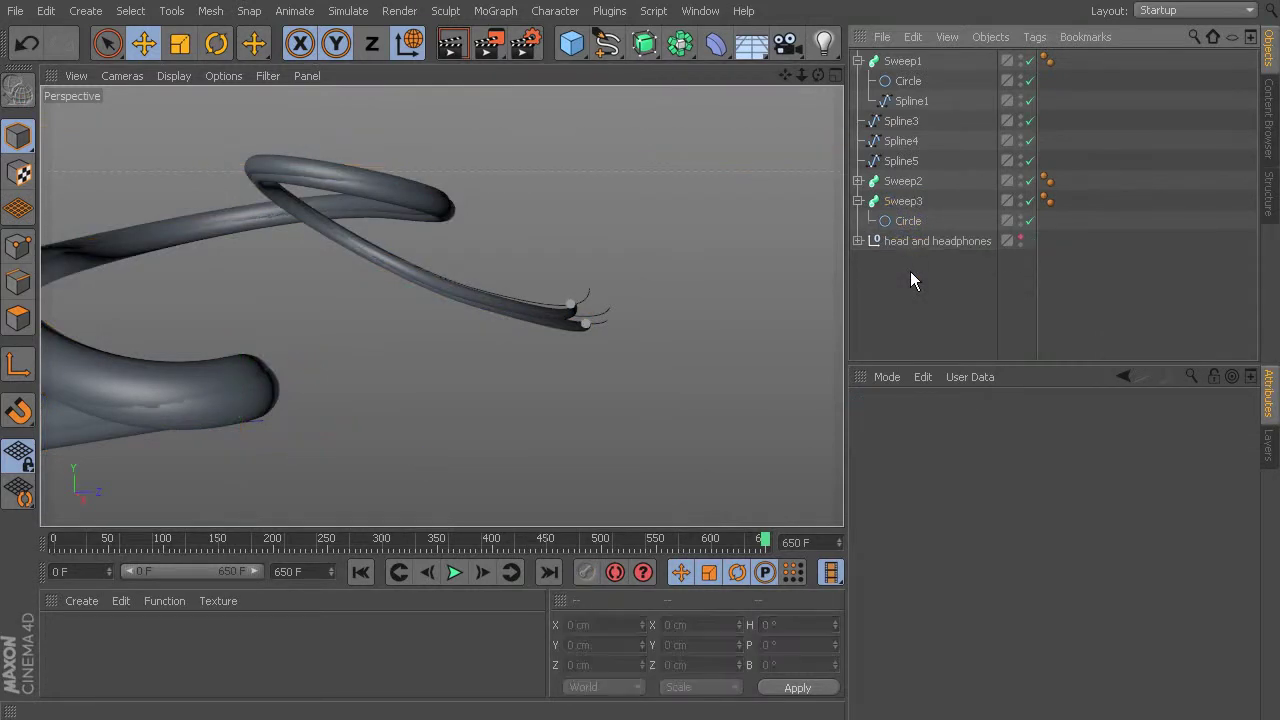
left_click_drag(900, 121, 903, 238)
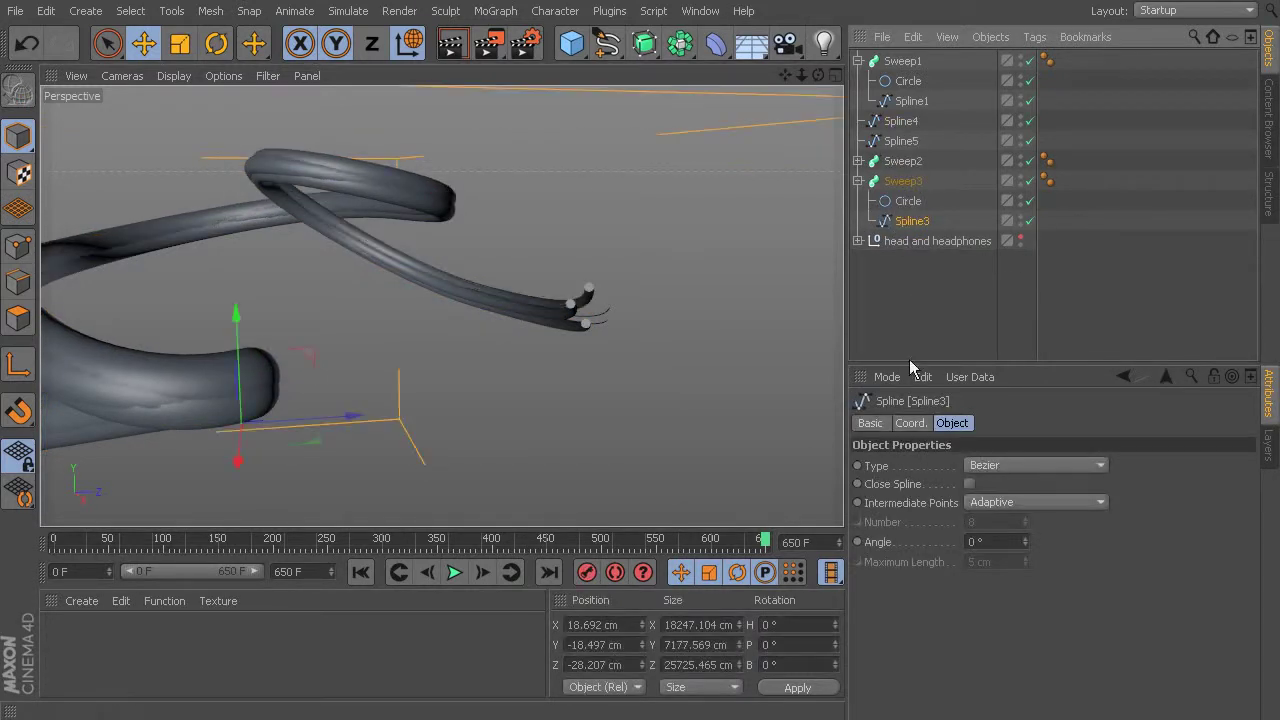
left_click(858, 181)
Duplicate Sweep1 to below Sweep3 and name the copy Sweep4
left_click_drag(902, 61, 889, 200)
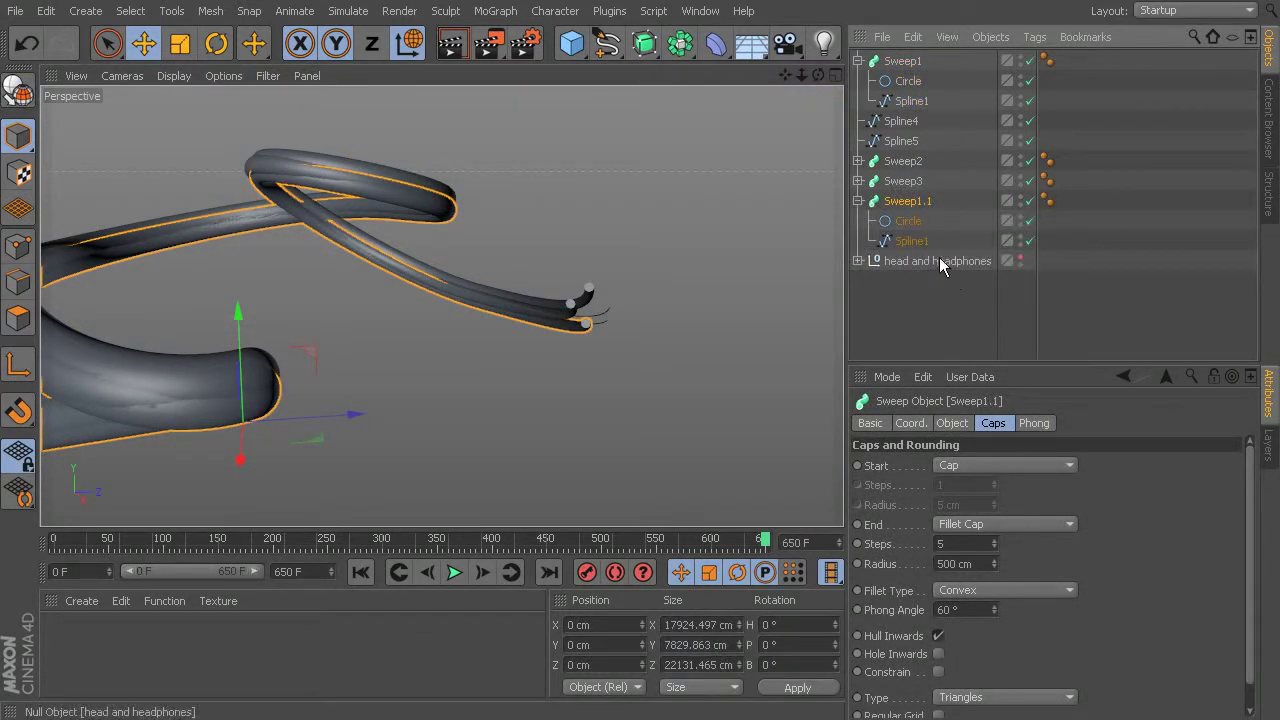
double_click(922, 202)
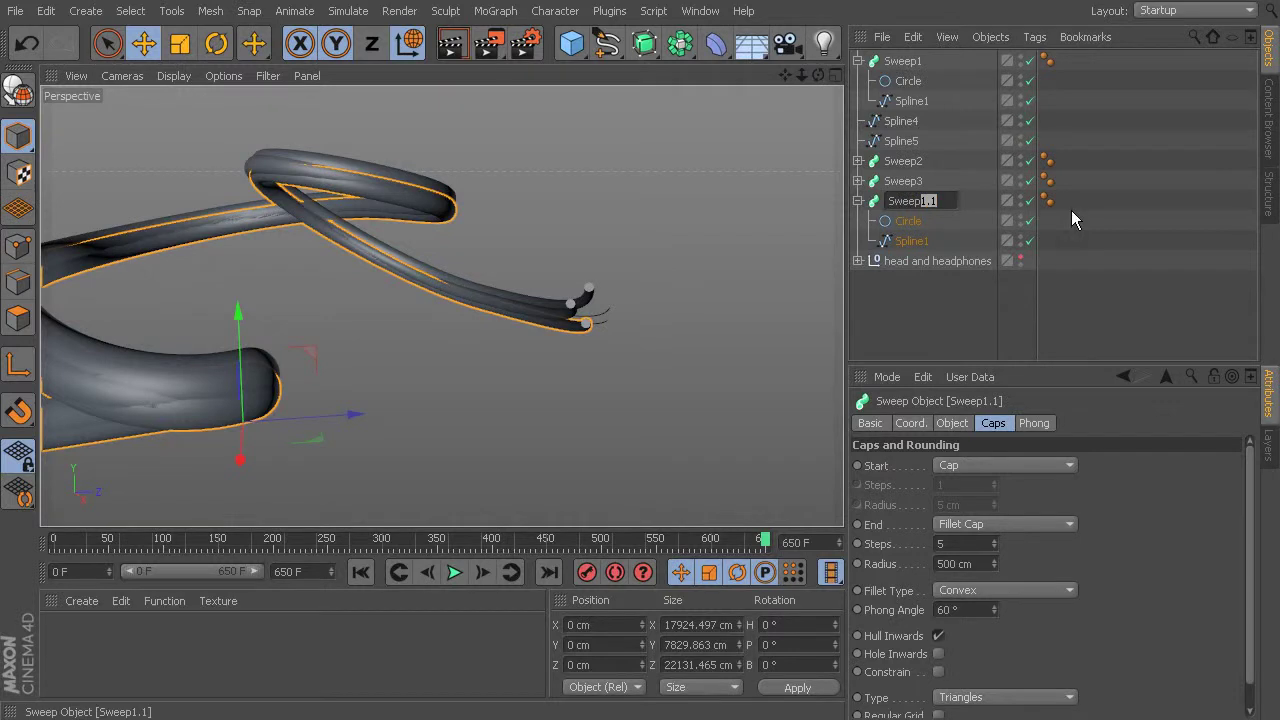
type("4")
key("Return")
Replace Spline1 in Sweep4 with Spline4 below its Circle and collapse the Sweep4 hierarchy
left_click(921, 243)
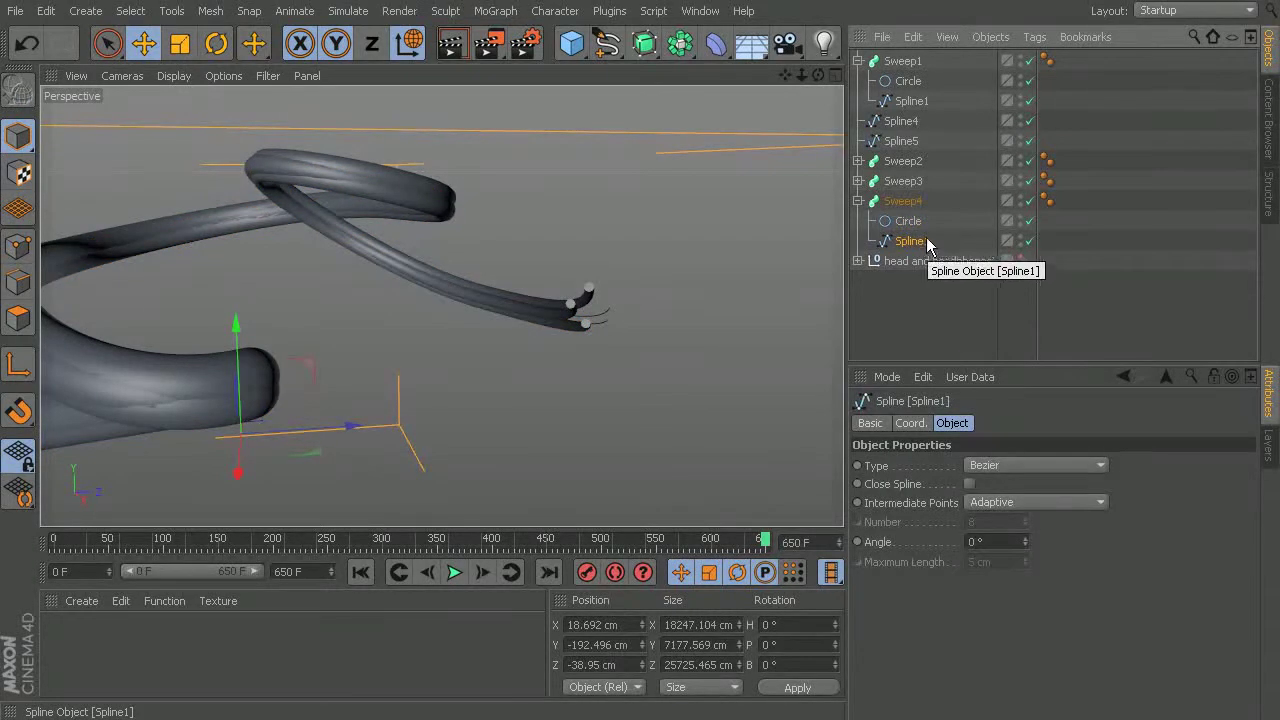
key("Delete")
left_click_drag(897, 125, 912, 230)
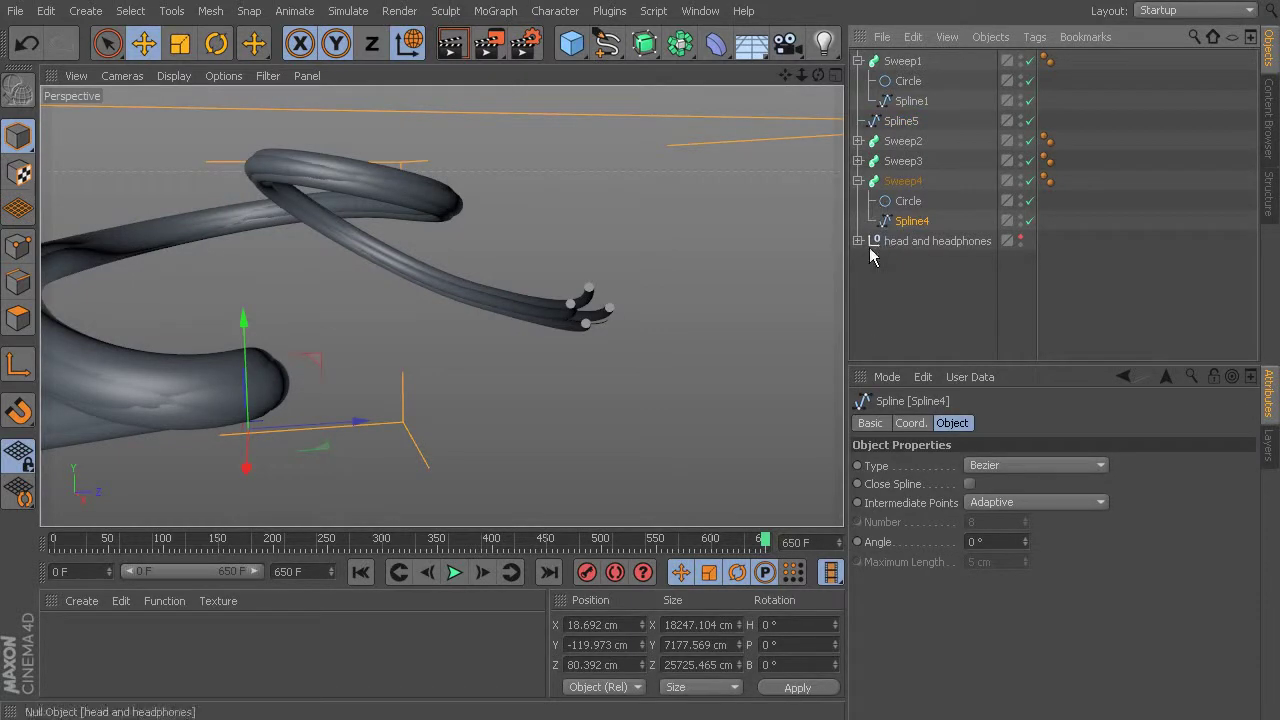
left_click(858, 182)
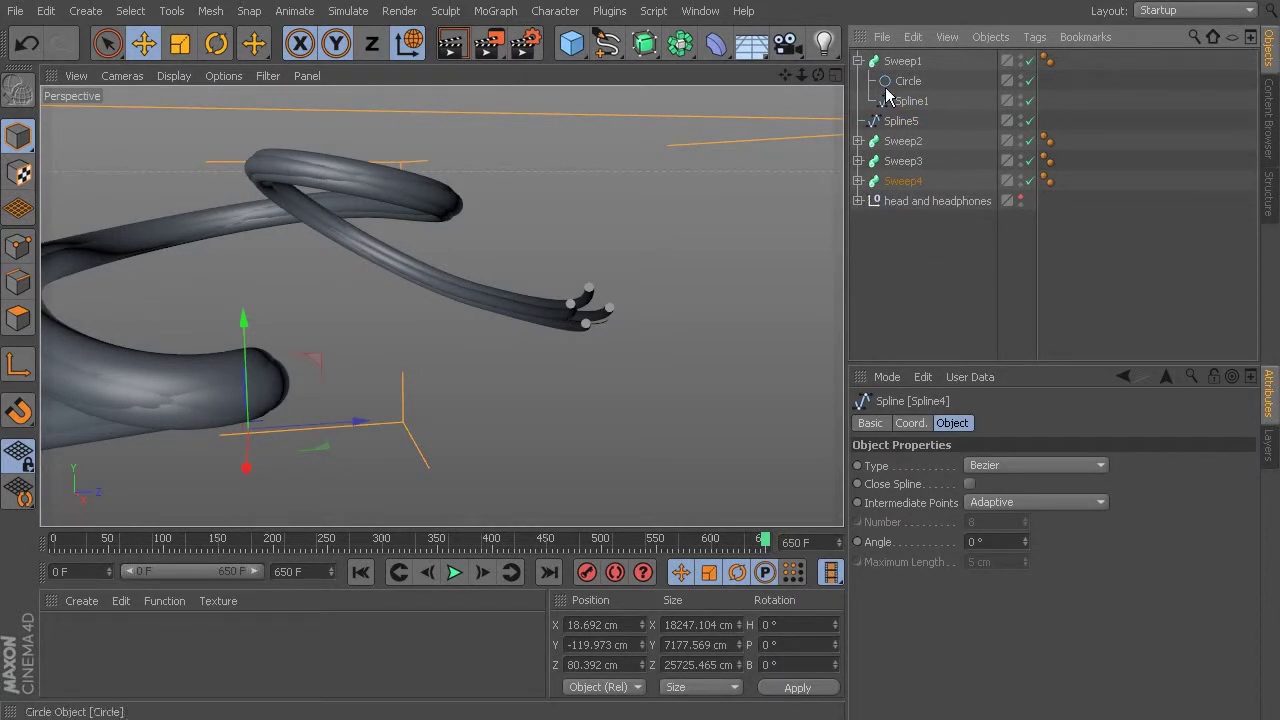
Duplicate Sweep1 to below Sweep4 and replace Spline1 in the copy with Spline5 below its Circle
left_click(895, 63)
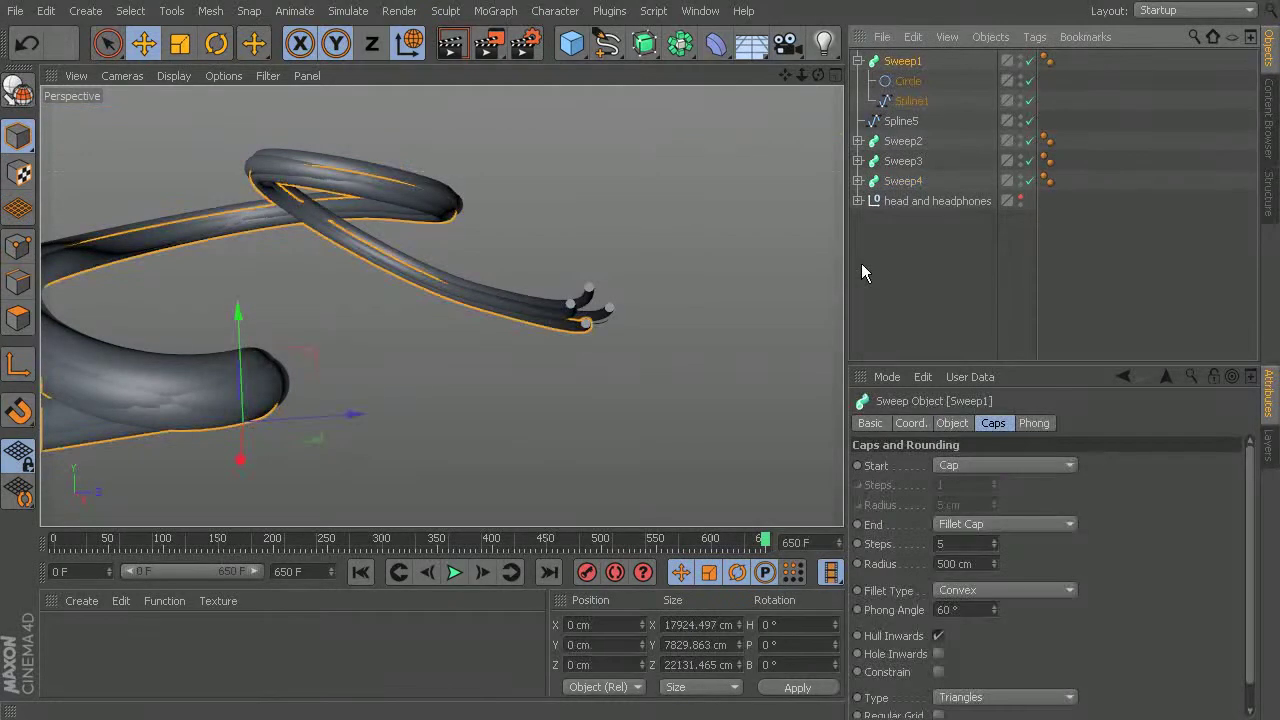
left_click_drag(903, 63, 905, 192)
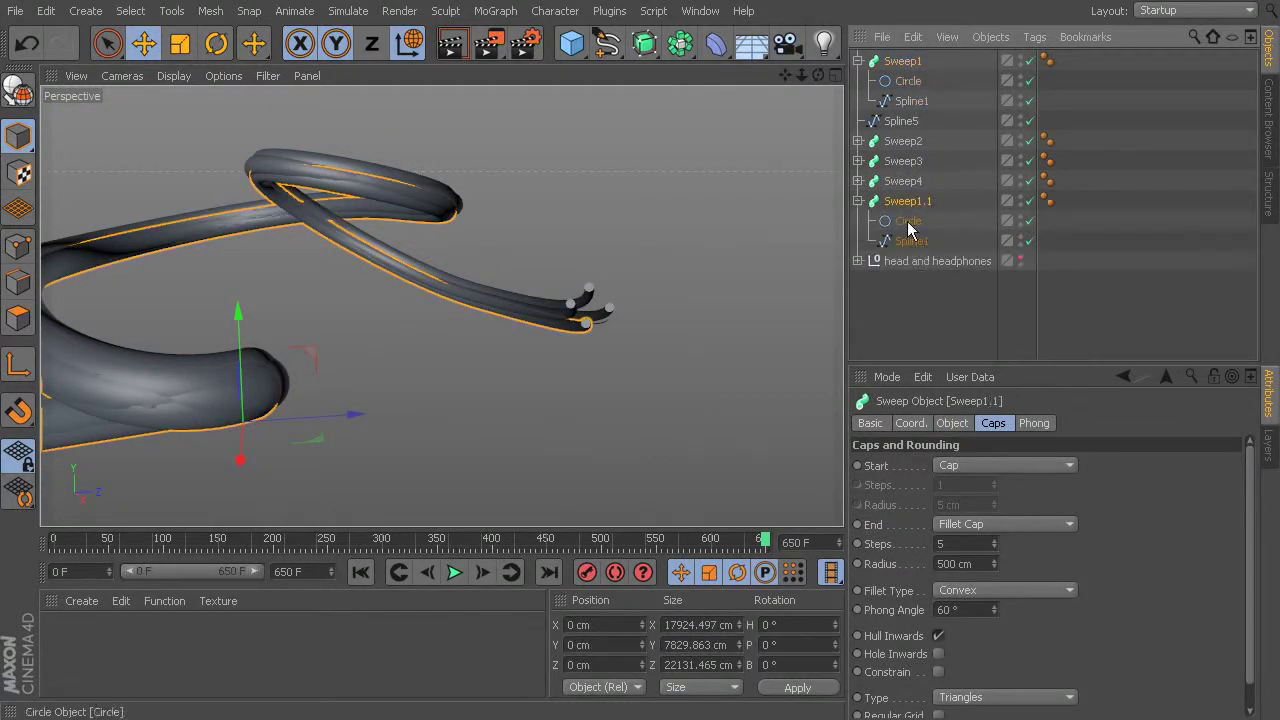
left_click(910, 241)
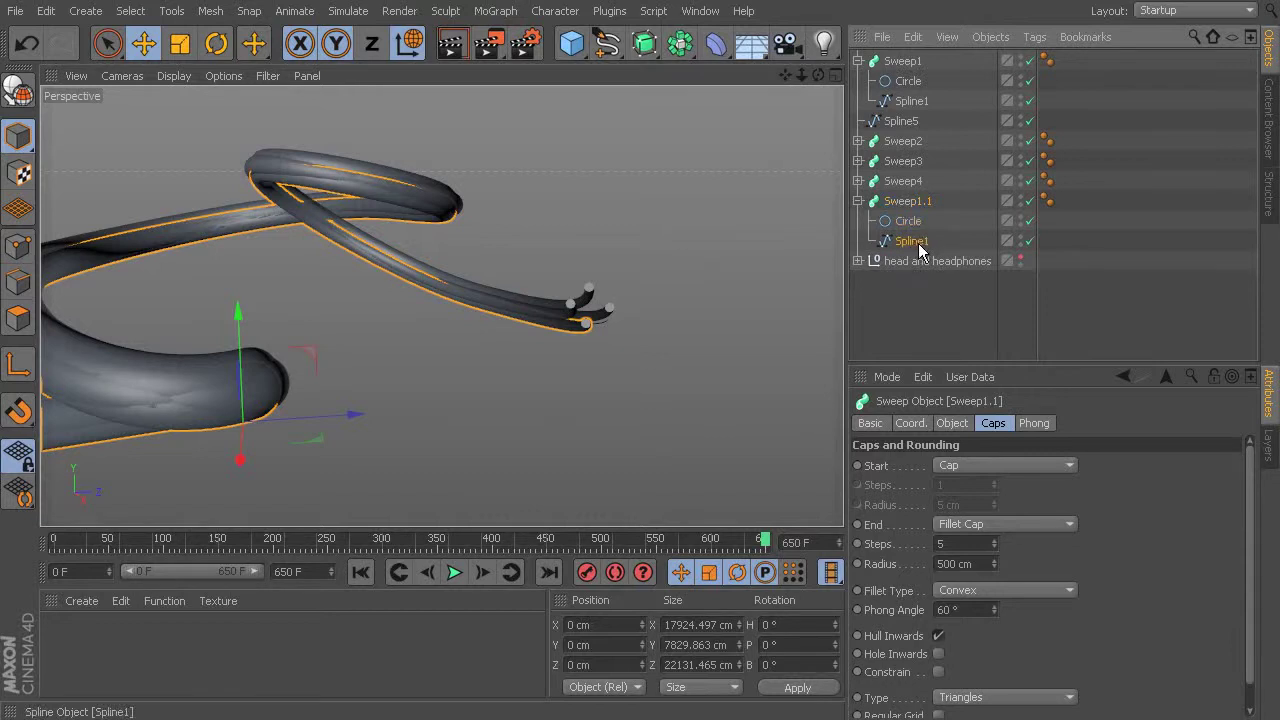
key("Delete")
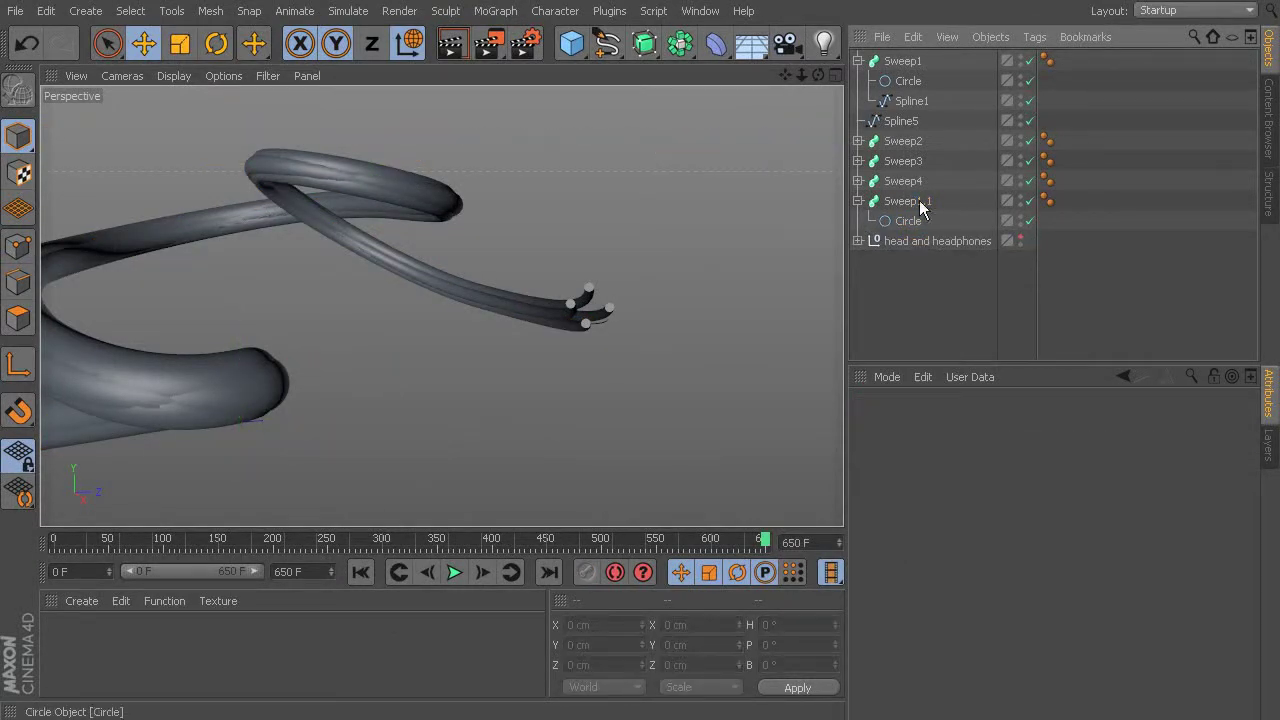
left_click(895, 121)
left_click_drag(895, 122, 908, 238)
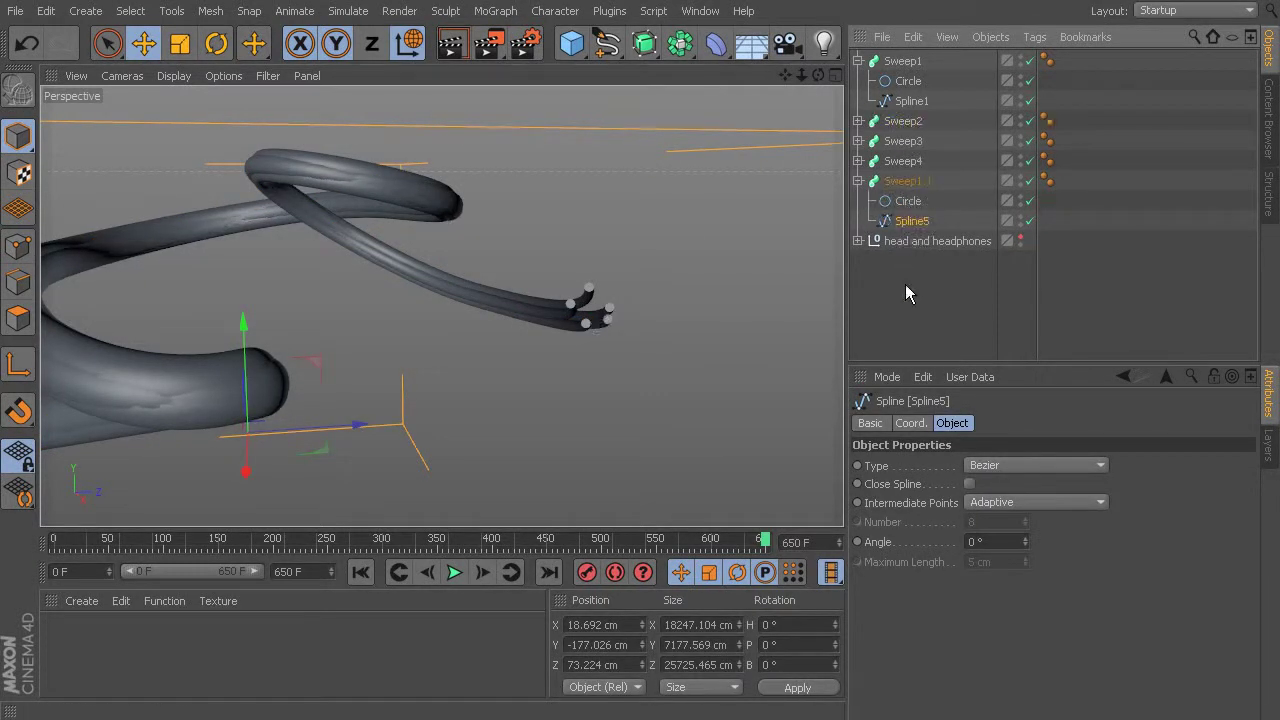
Rename the copied sweep Sweep5 and collapse the Sweep5 and Sweep1 hierarchies
double_click(910, 181)
left_click_drag(918, 181, 995, 187)
type("5")
key("Return")
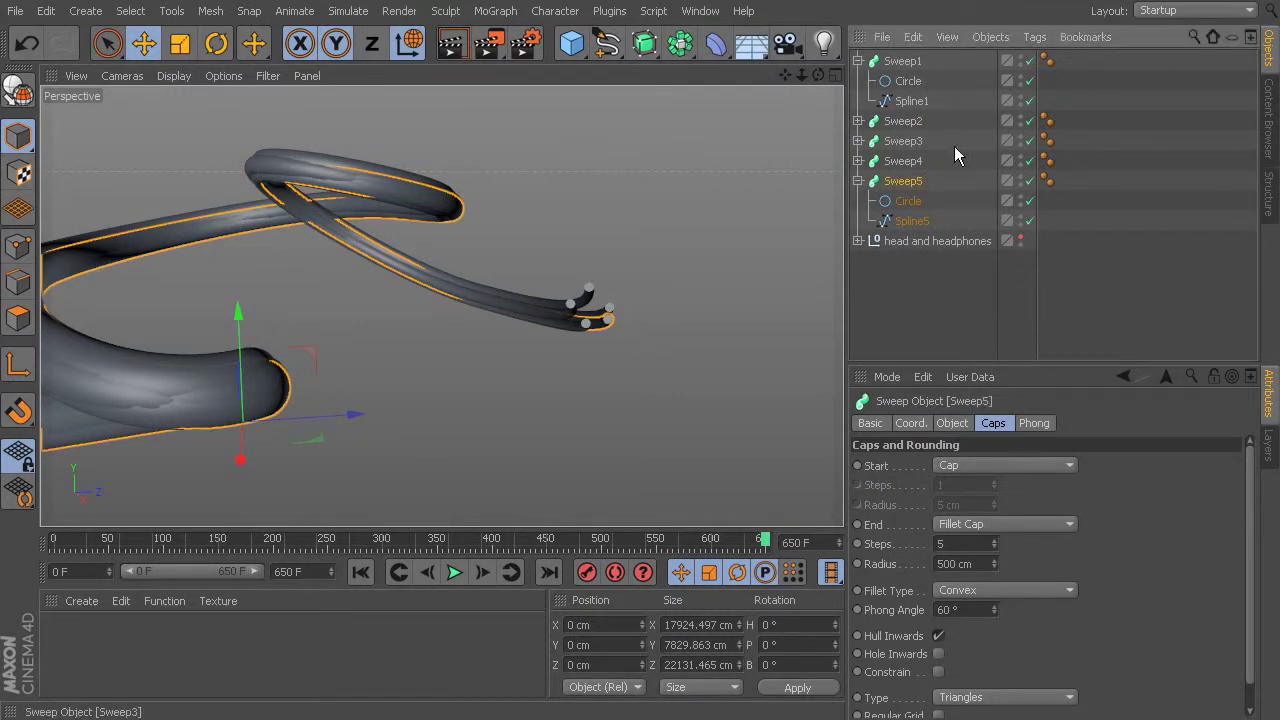
left_click(858, 181)
left_click(857, 61)
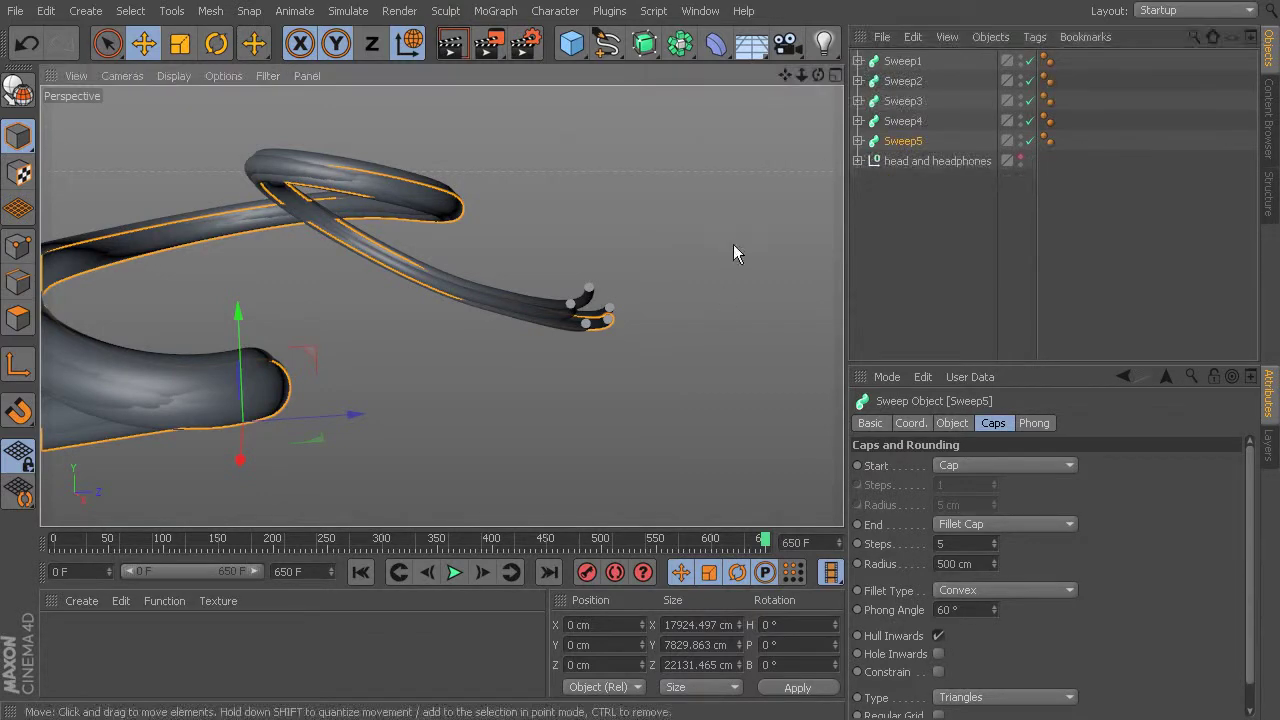
Examine the five swept tubes and their ends from several angles and distances
left_click(628, 279)
left_click_drag(628, 279, 720, 233, "alt")
scroll(654, 241, "down", 3)
scroll(467, 233, "down", 2)
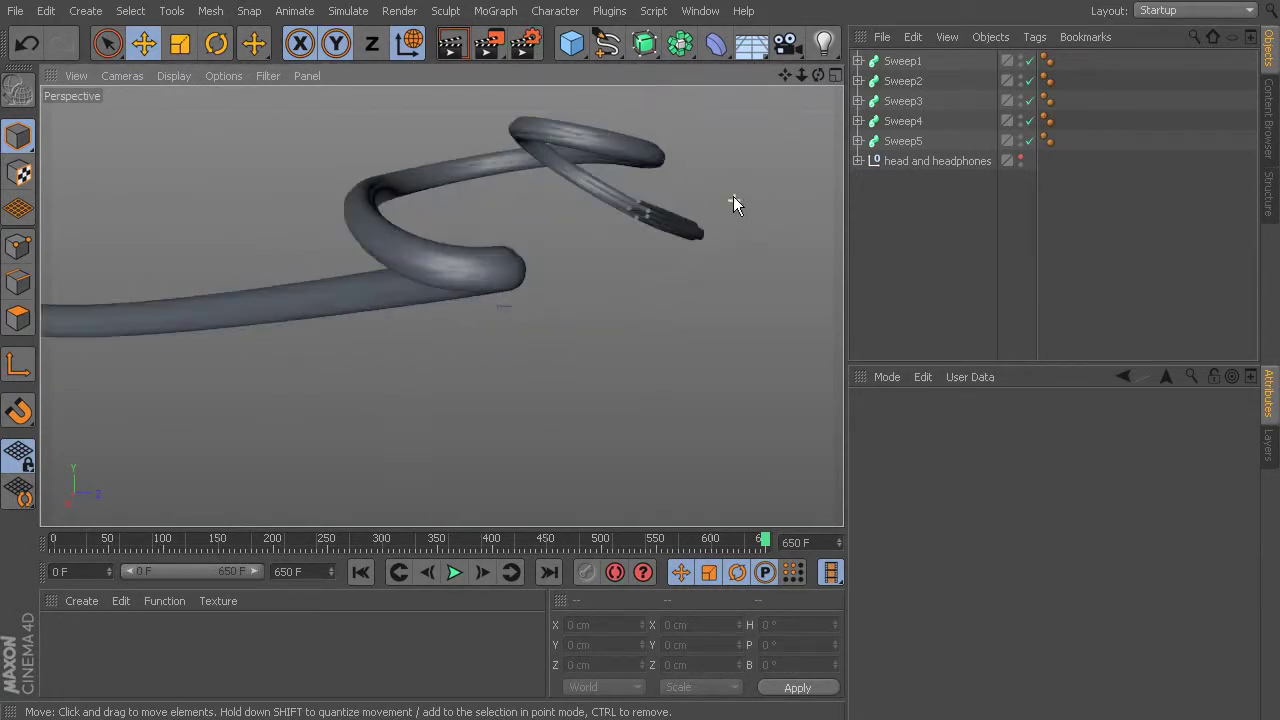
scroll(698, 199, "up", 3)
scroll(734, 211, "up", 3)
scroll(731, 209, "down", 3)
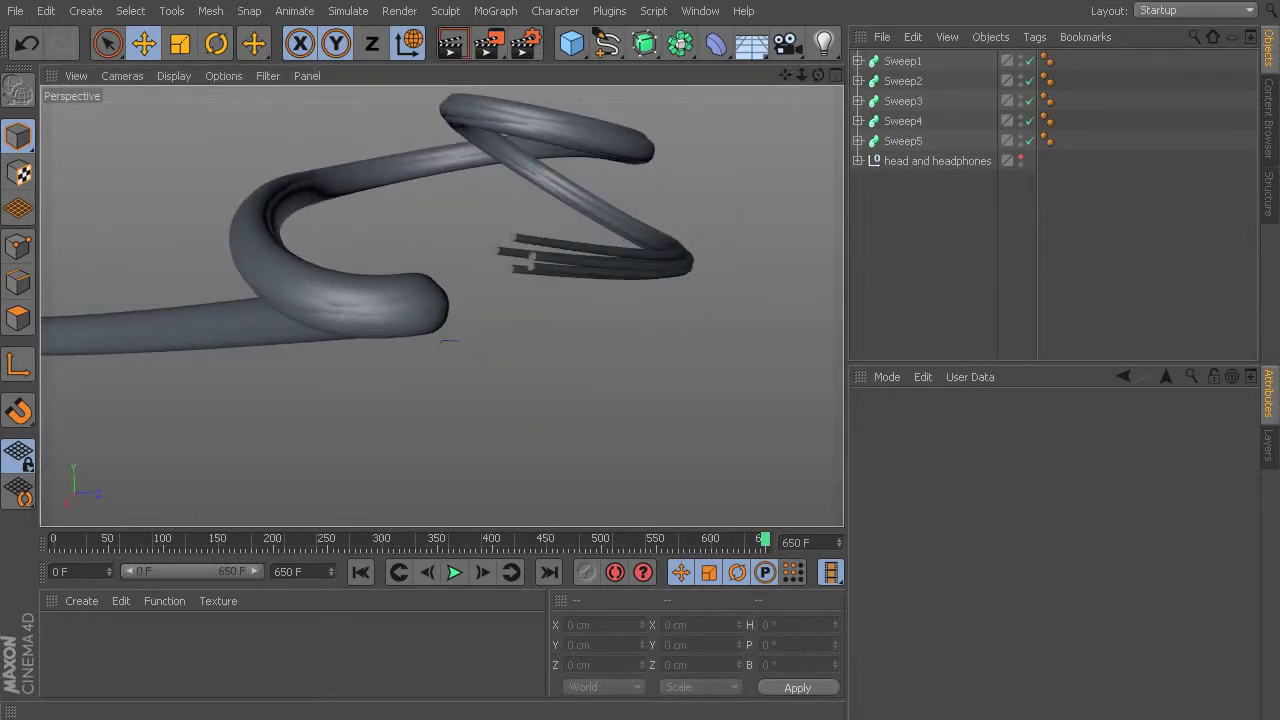
left_click_drag(689, 360, 581, 306, "alt")
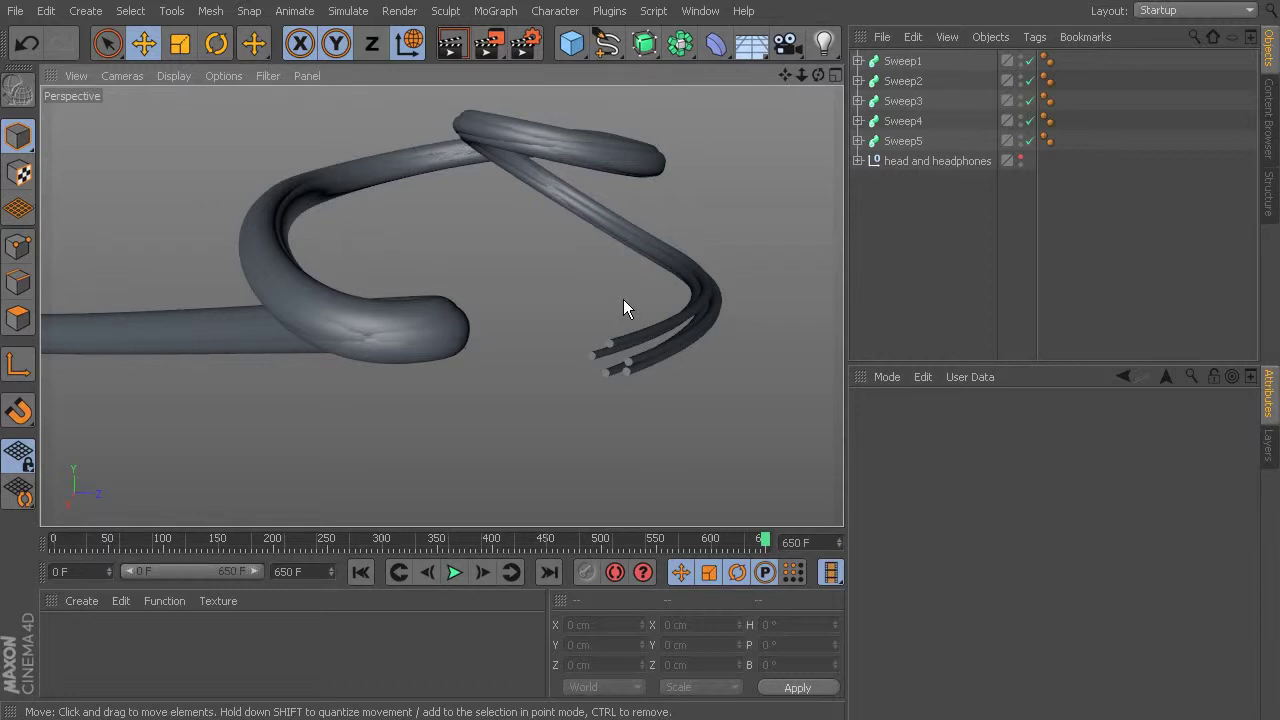
Create a new material and open it in the Material Editor
left_click(908, 213)
left_click(83, 601)
left_click(104, 631)
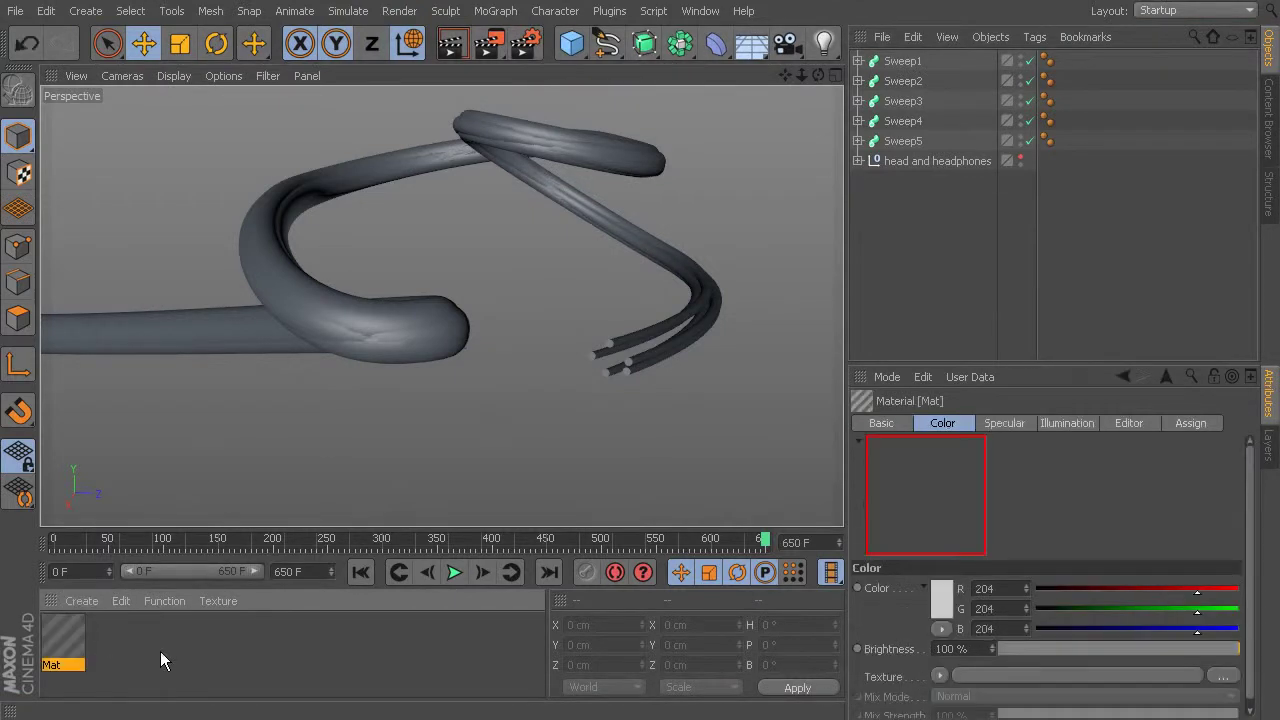
double_click(52, 629)
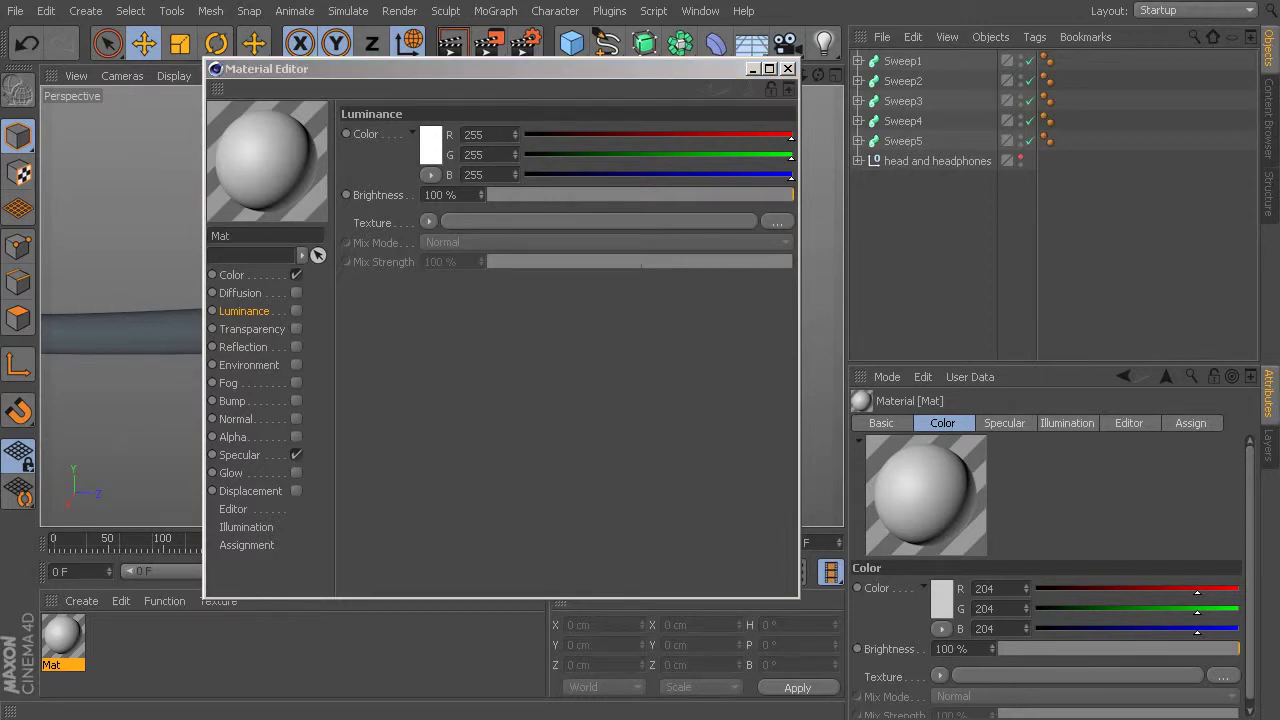
Switch to Windows Explorer, open ColorScheme.jpg from the Reference Files folder, and shrink and place its viewer beside the material settings
key("alt+Tab")
double_click(489, 262)
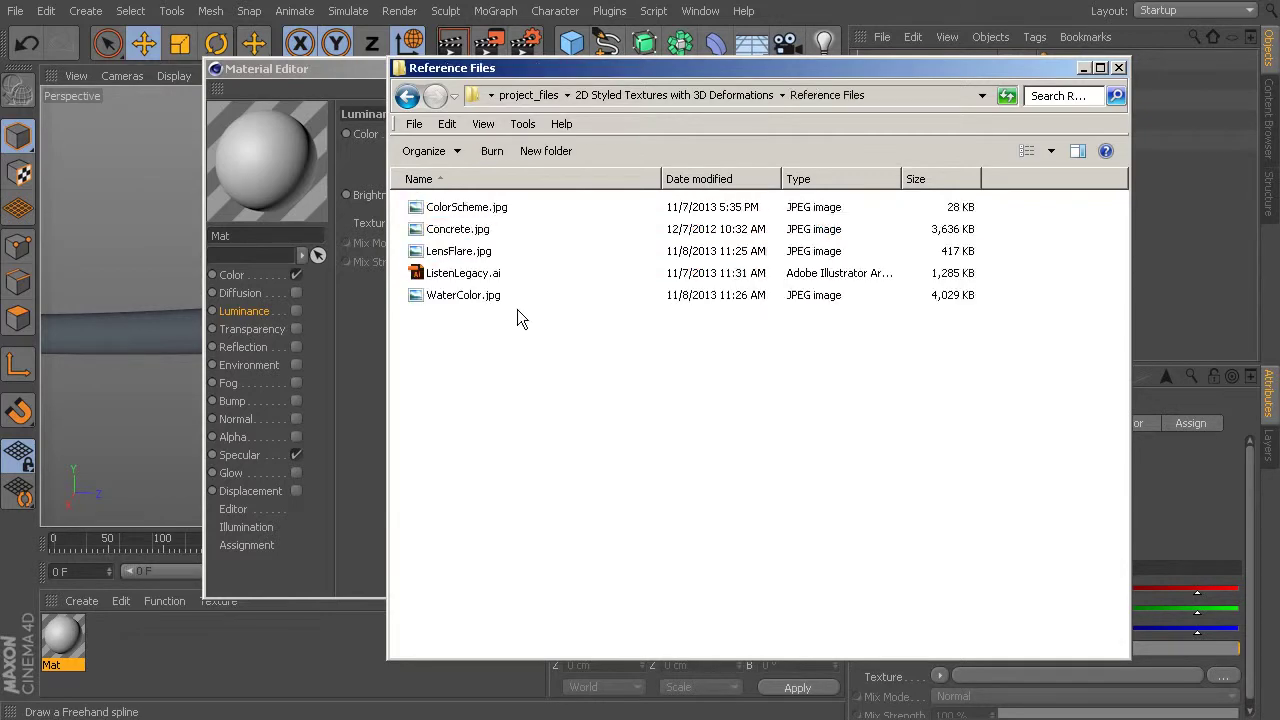
left_click(455, 209)
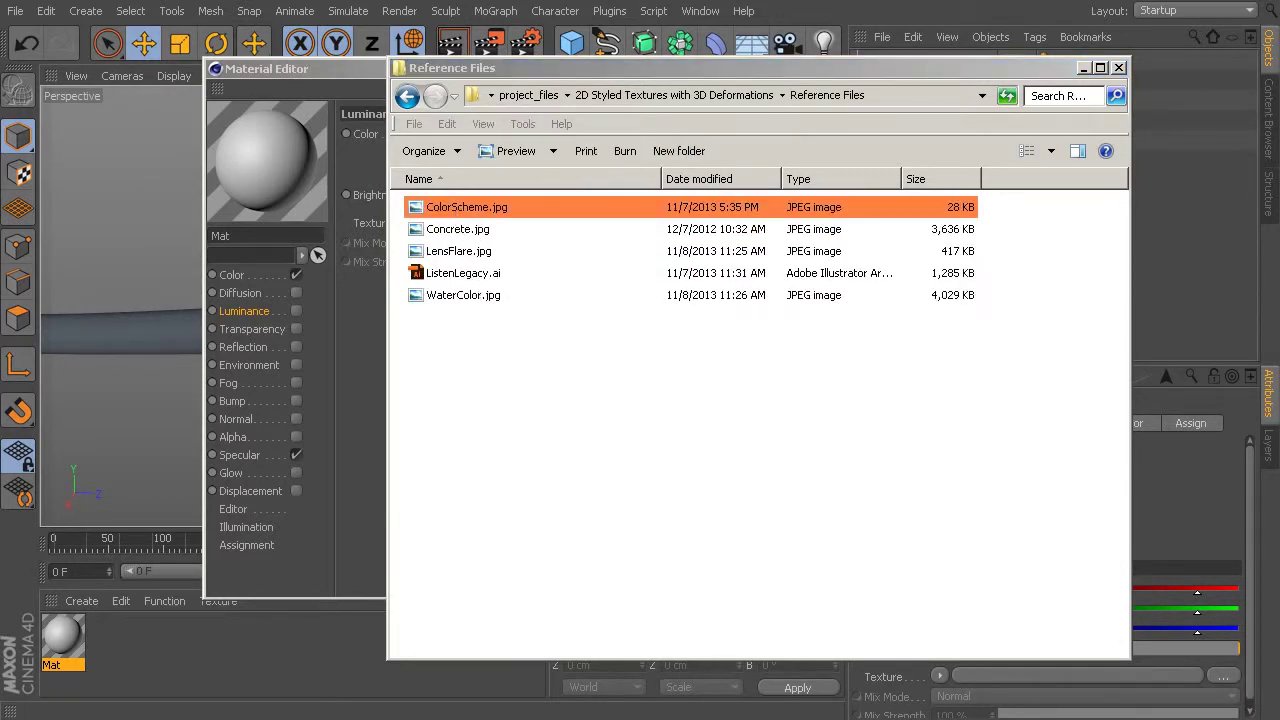
left_click_drag(256, 148, 641, 162)
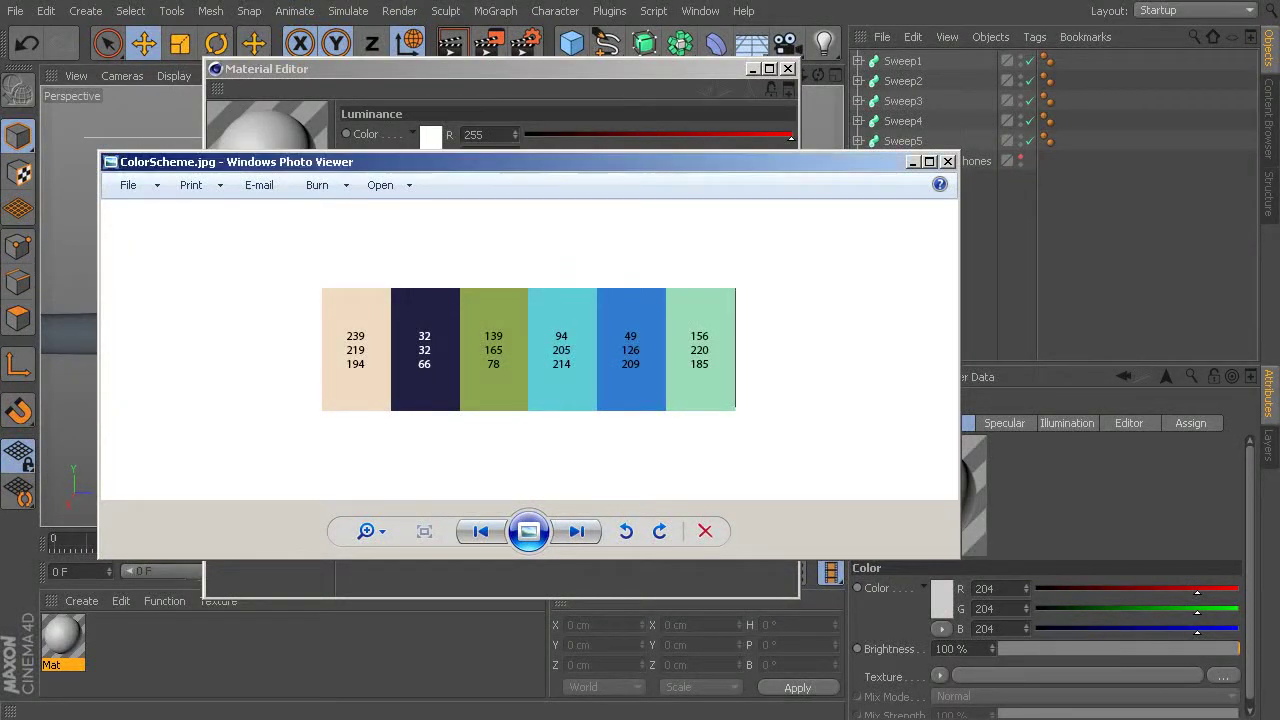
left_click_drag(958, 330, 668, 314)
left_click_drag(512, 161, 992, 211)
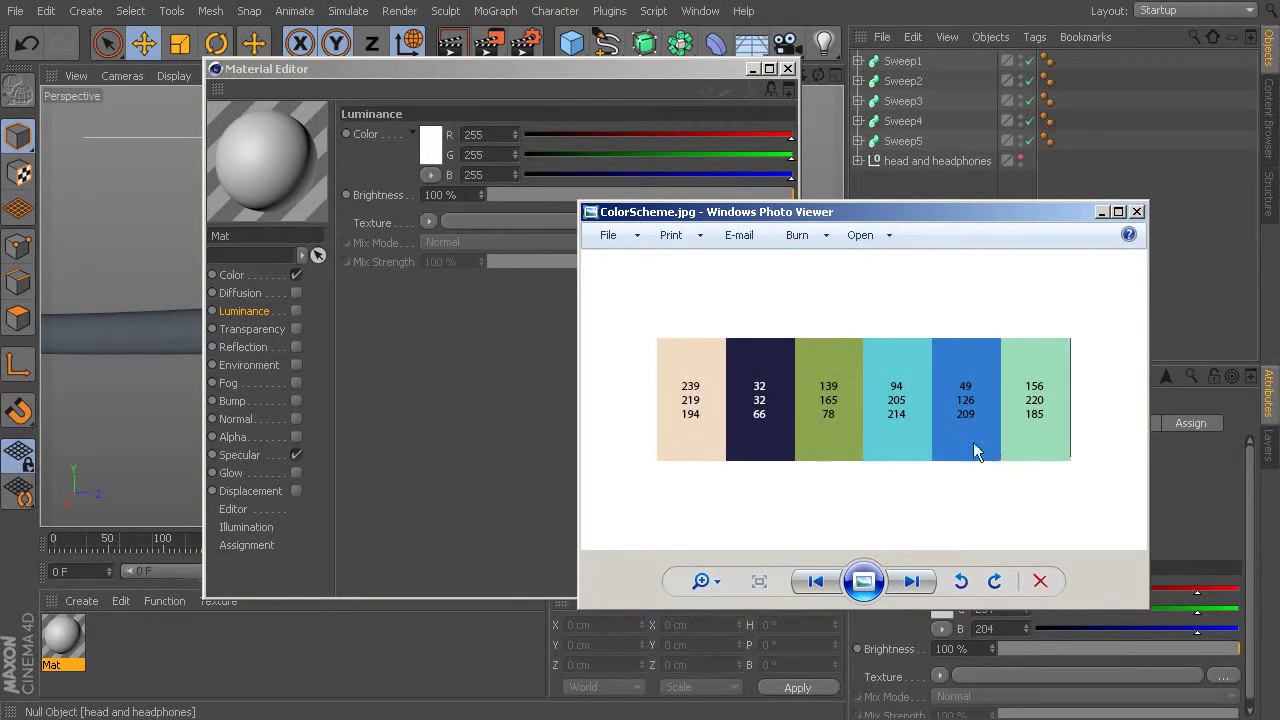
left_click_drag(842, 214, 991, 172)
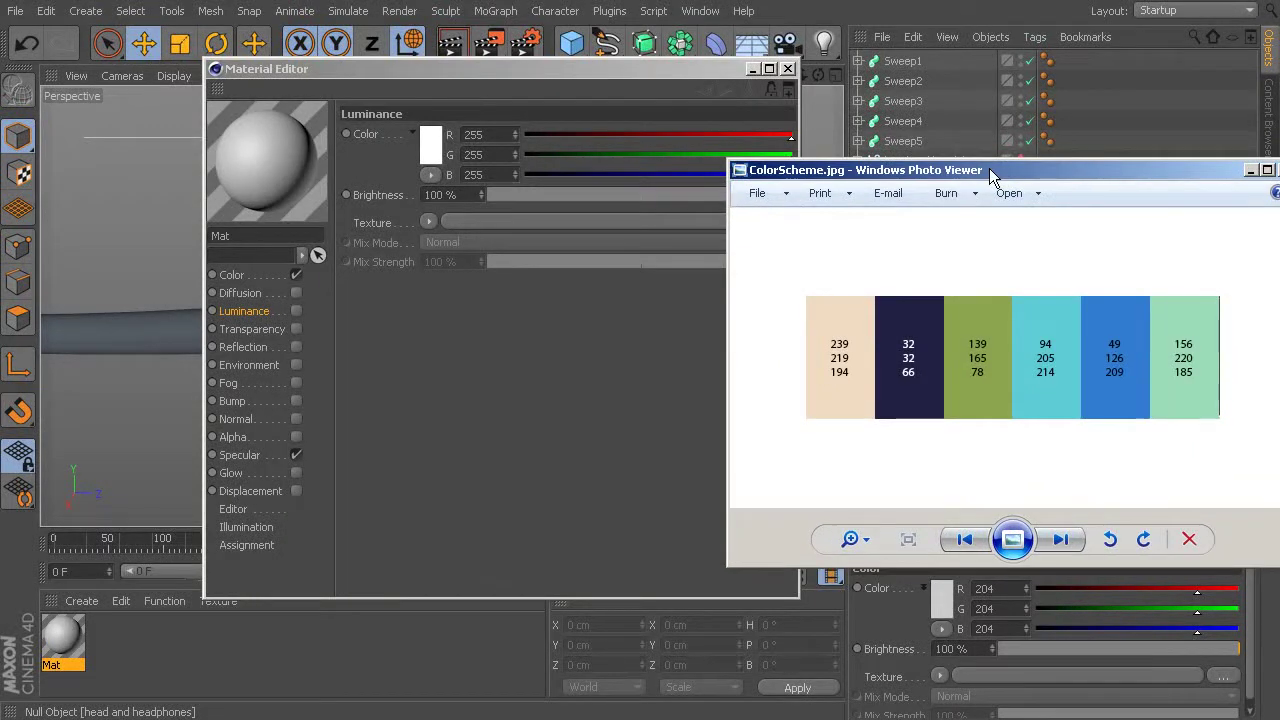
left_click_drag(960, 180, 909, 230)
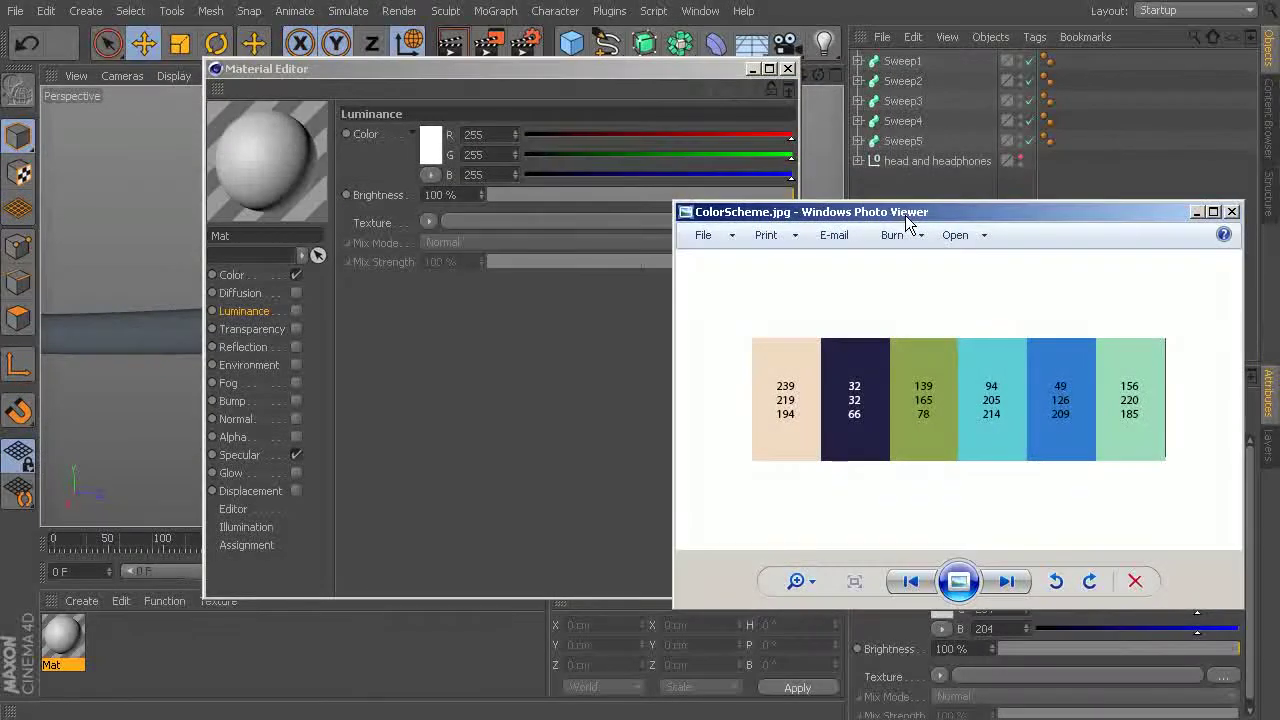
Check the dark blue swatch in ColorScheme.jpg, return to Cinema 4D and rename the new material Navy
key("alt+Tab")
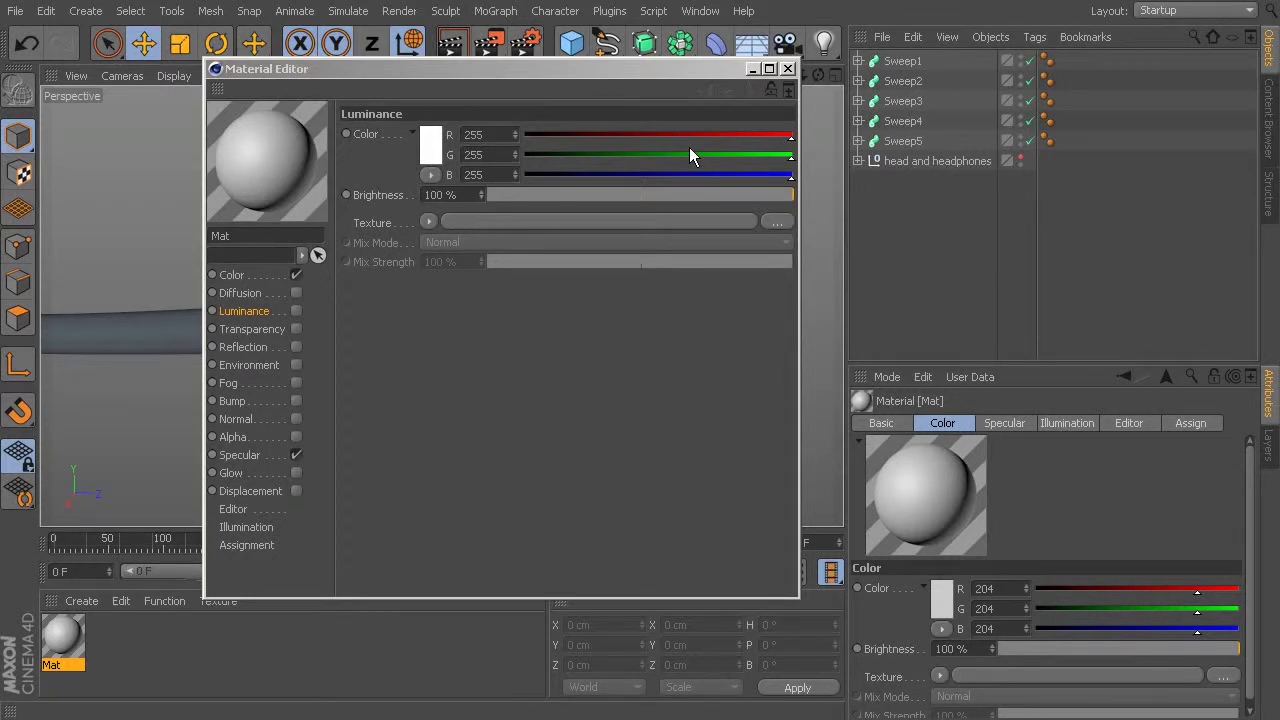
left_click(476, 134)
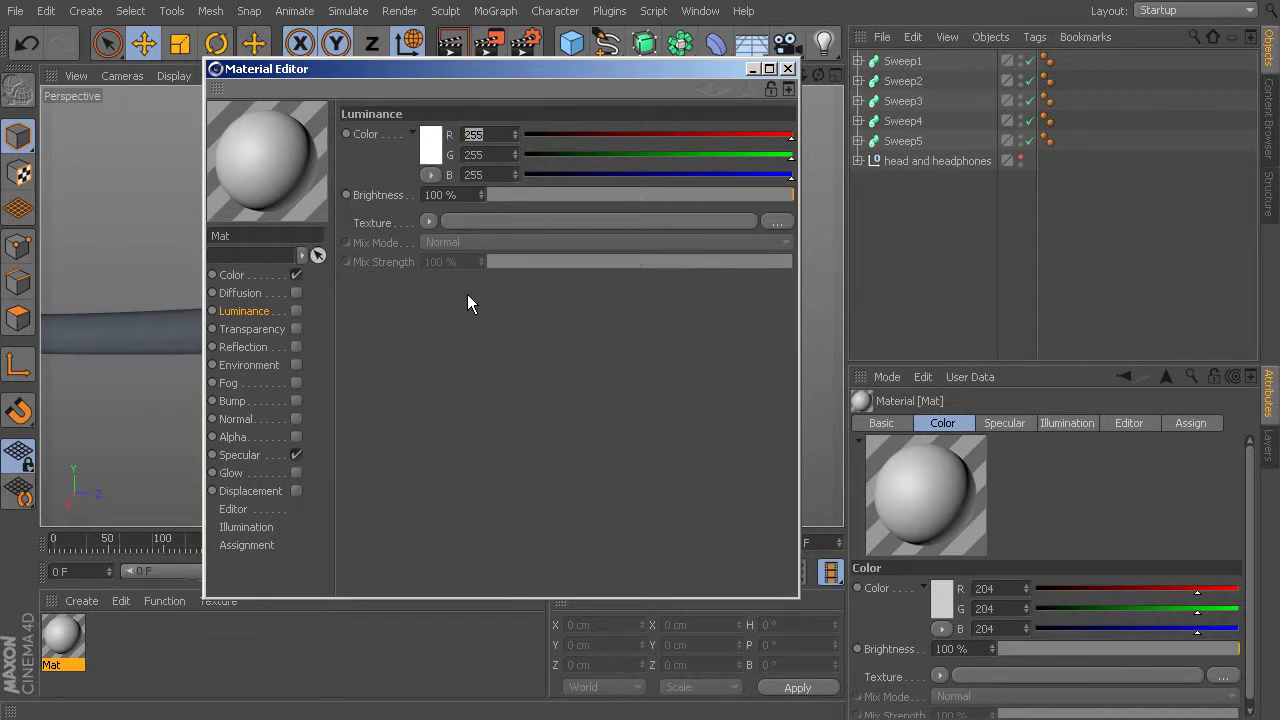
key("alt+Tab")
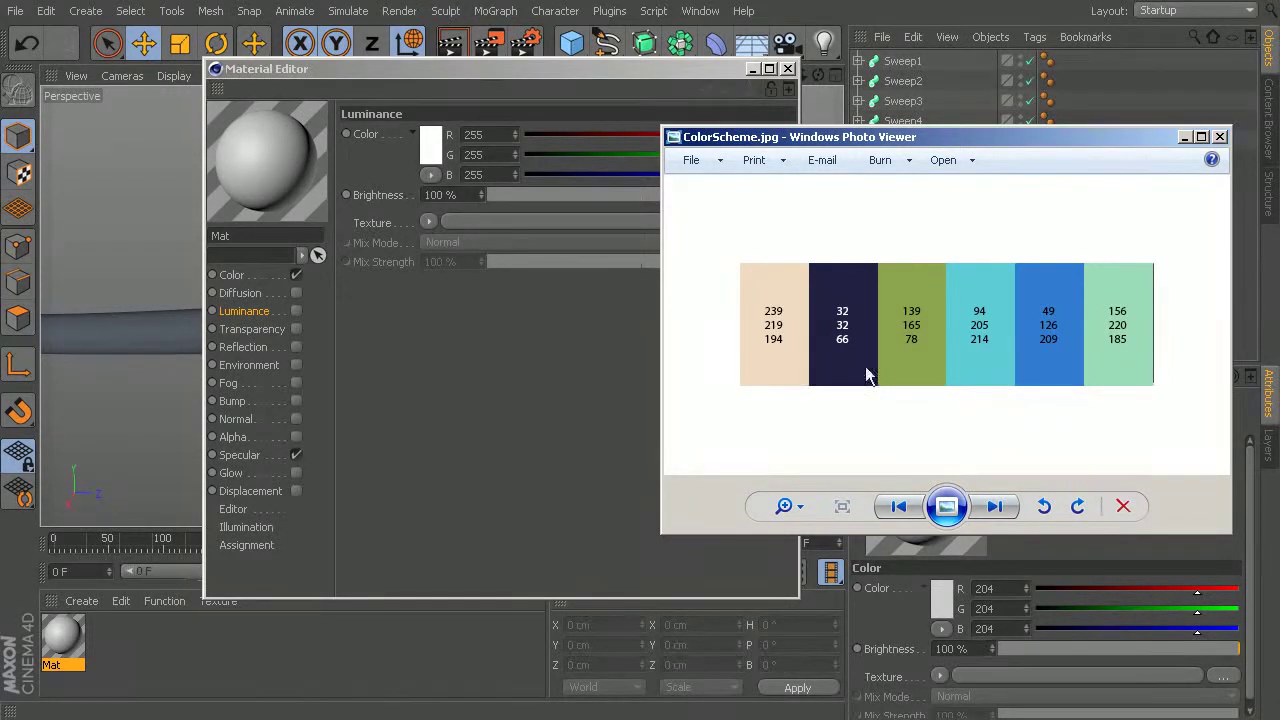
key("alt+Tab")
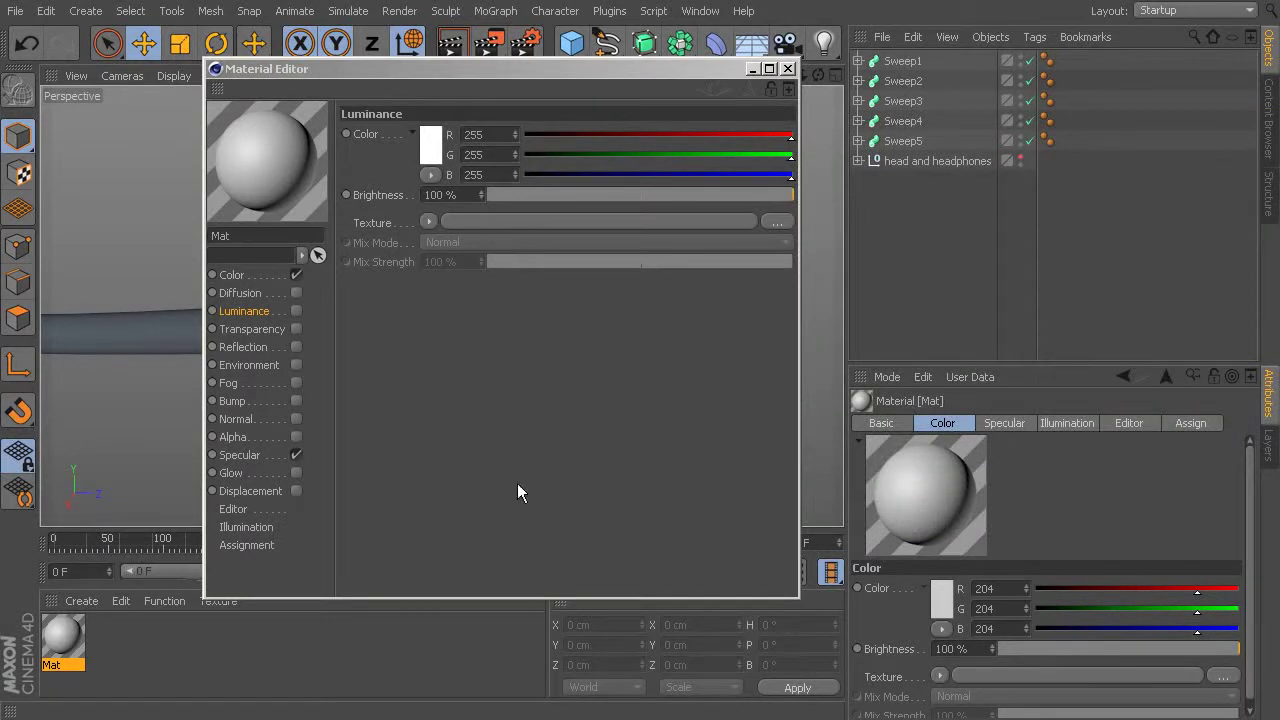
double_click(268, 238)
type("Naby")
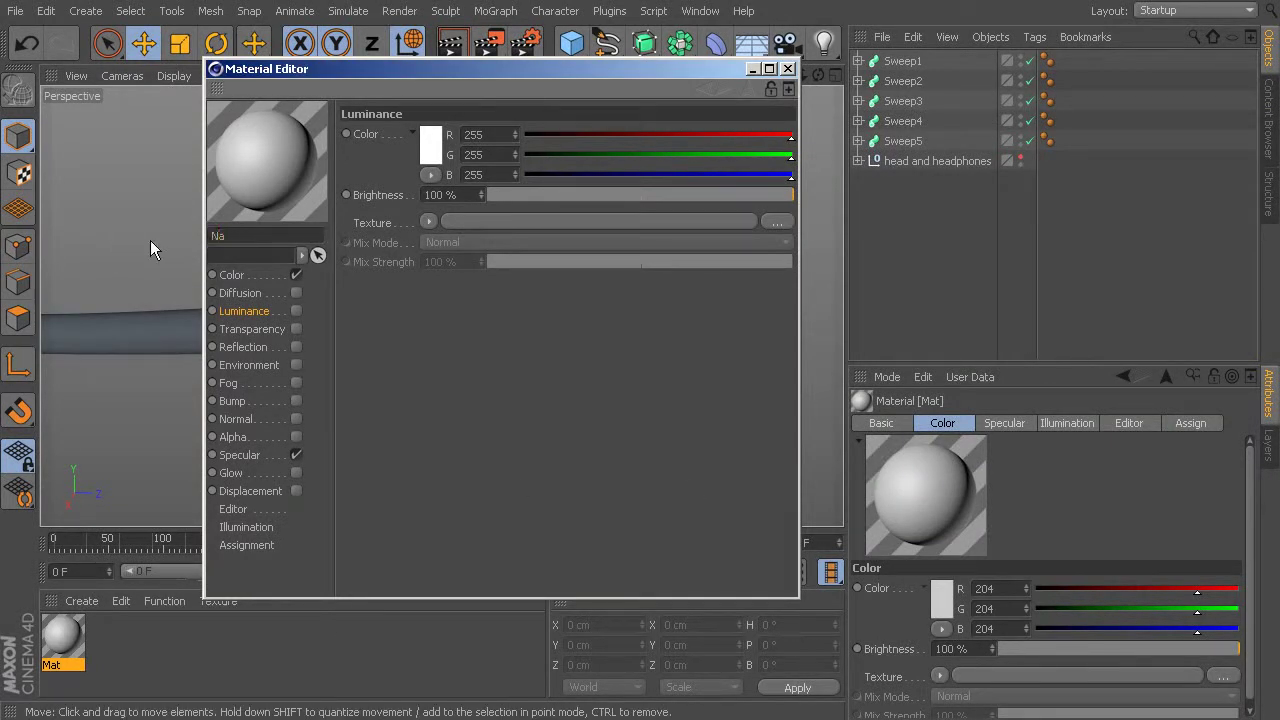
key("BackSpace")
key("BackSpace")
type("vy")
key("Return")
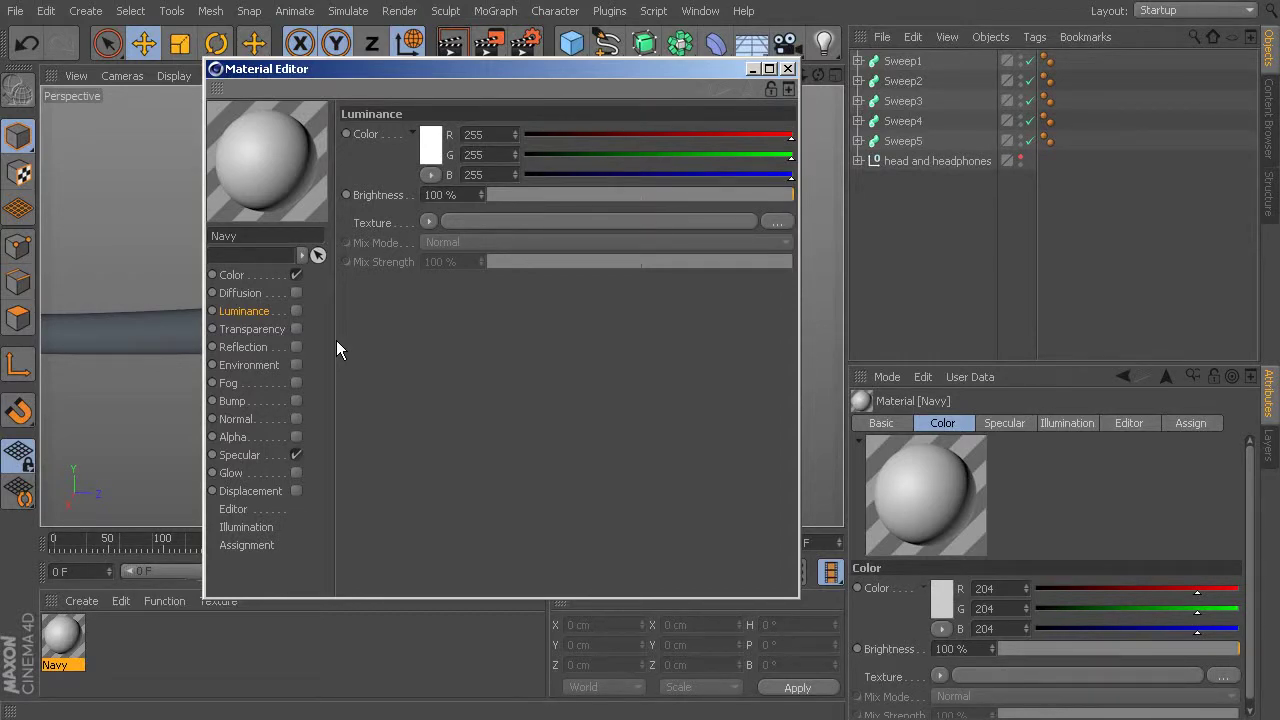
Recheck the navy swatch's RGB values, disable the Navy material's Color and Specular channels and enable Luminance
key("alt+Tab")
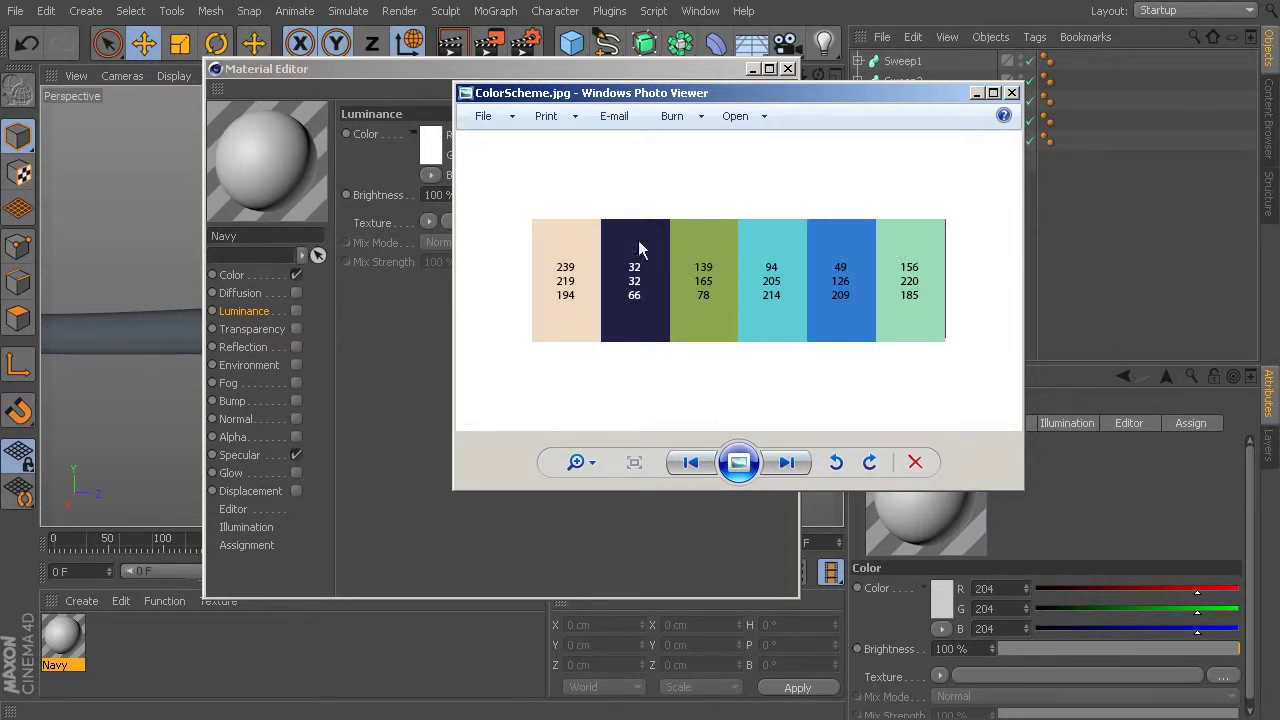
key("alt+Tab")
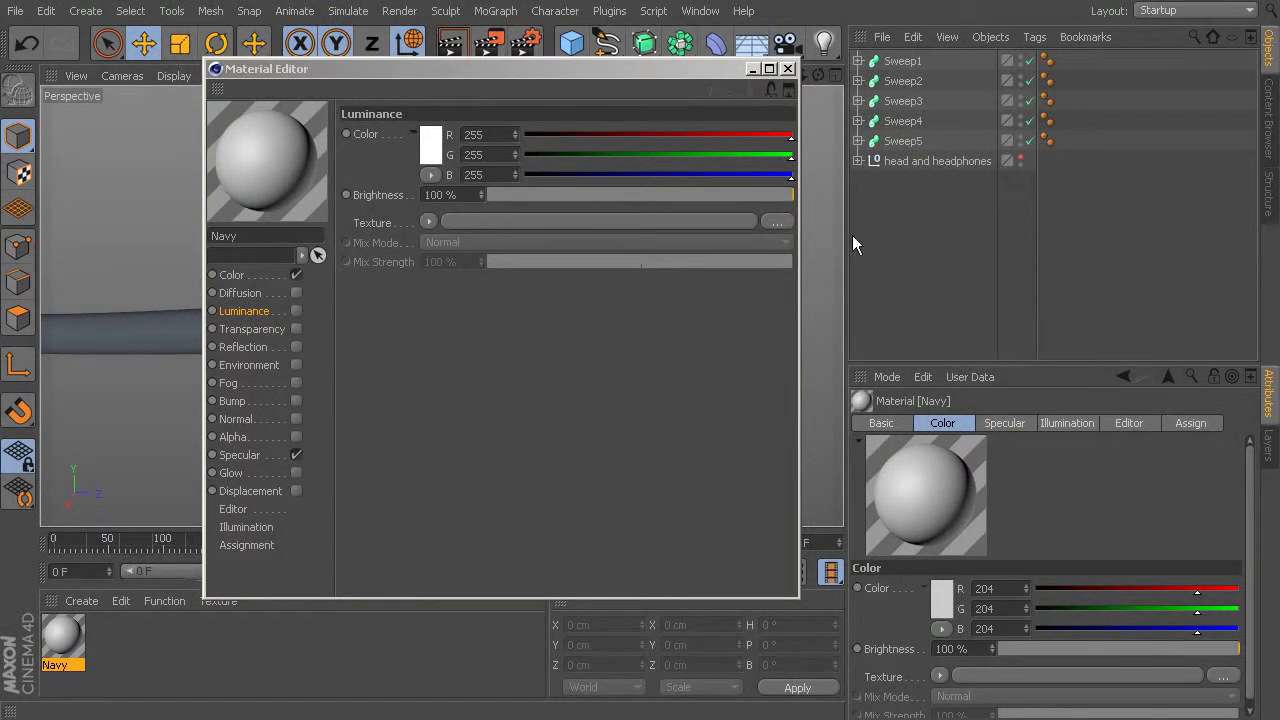
left_click(236, 278)
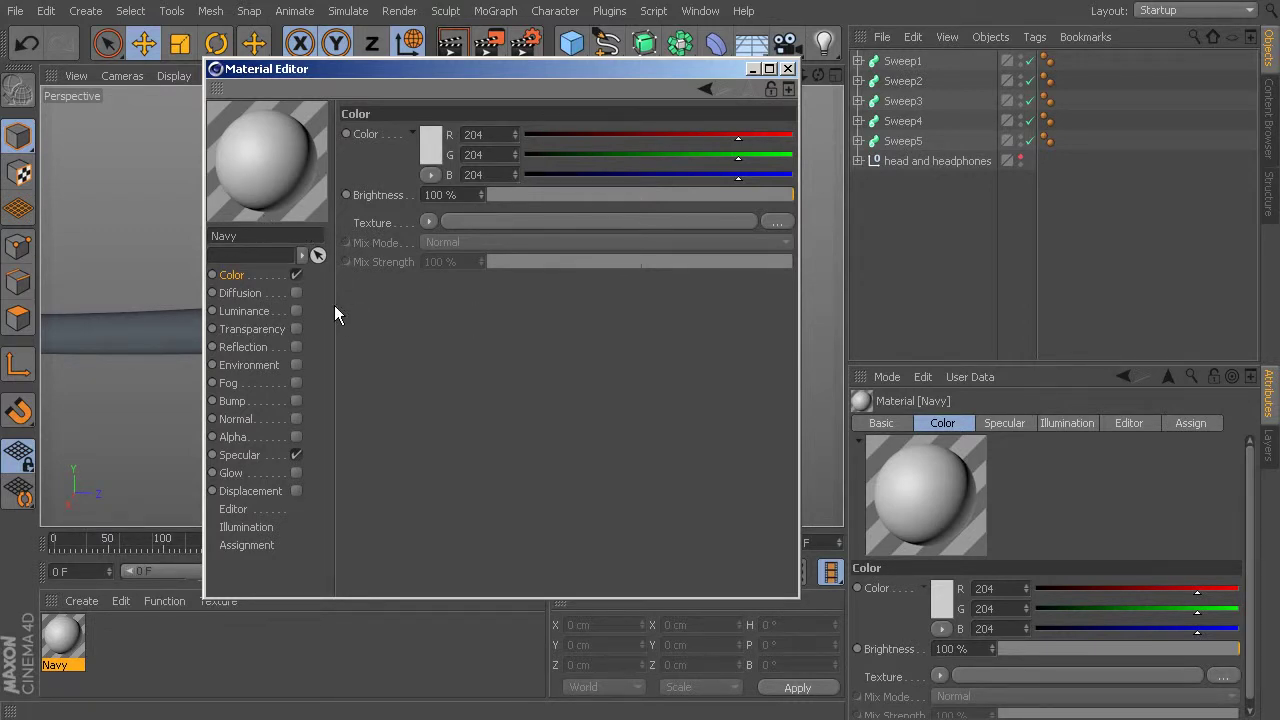
left_click(296, 275)
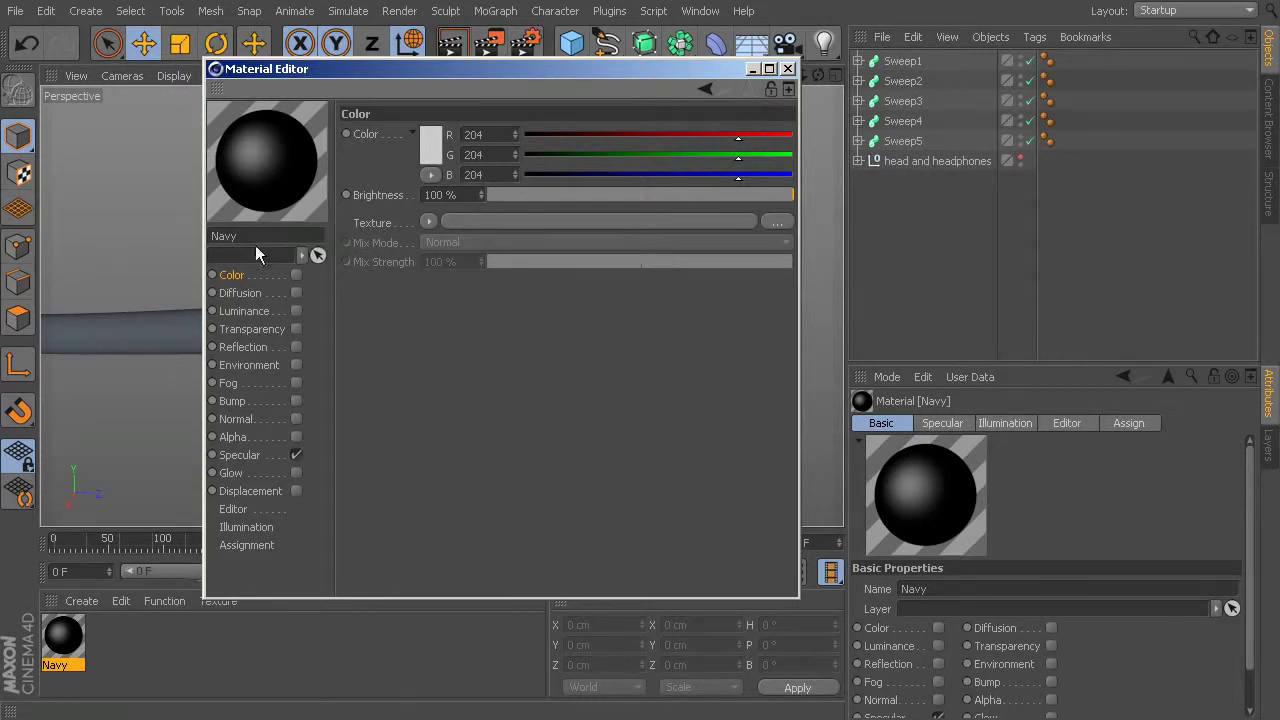
left_click(296, 455)
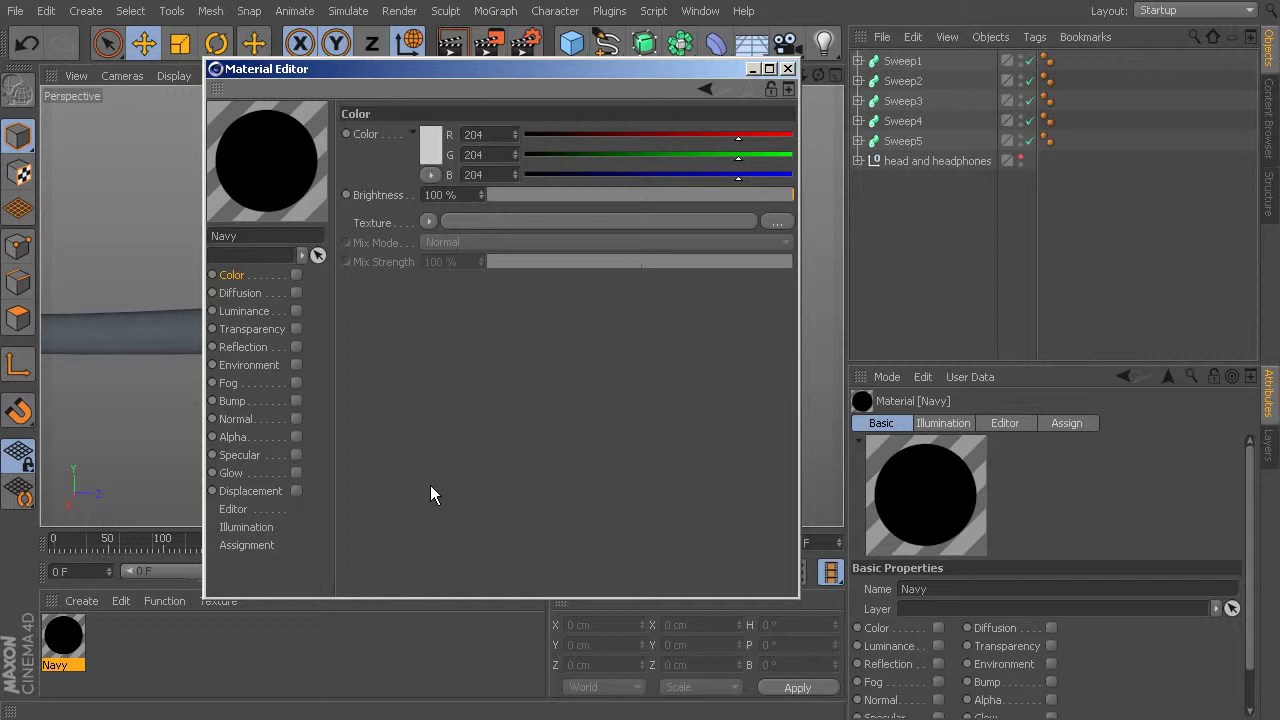
left_click(296, 311)
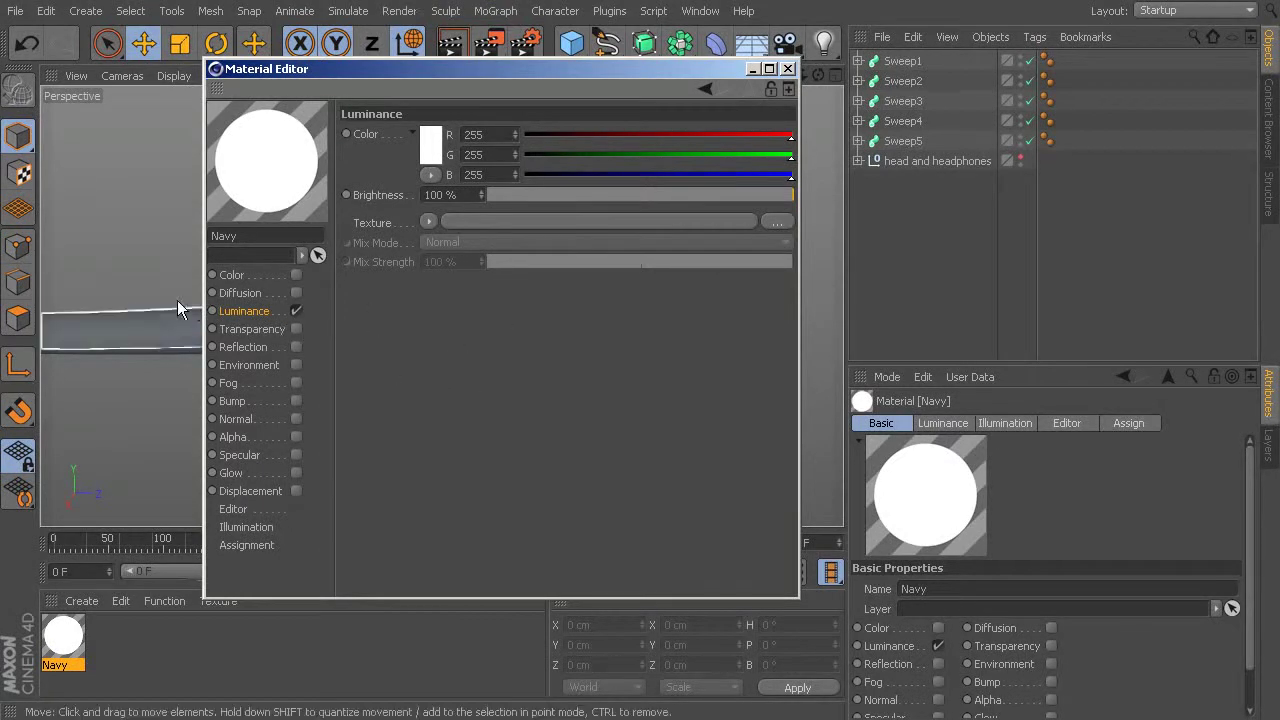
Set the Navy material's luminance color to R 32, G 32, B 66 and close the Material Editor
left_click(503, 135)
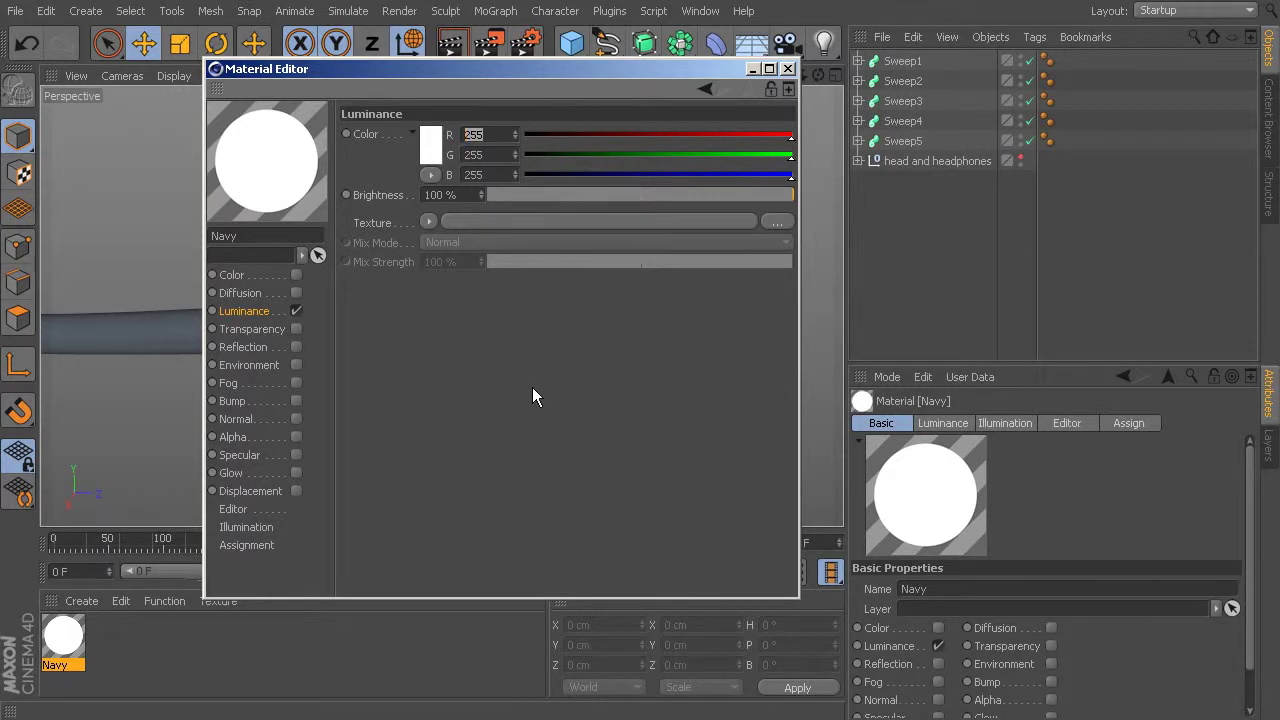
type("32")
key("Return")
key("Tab")
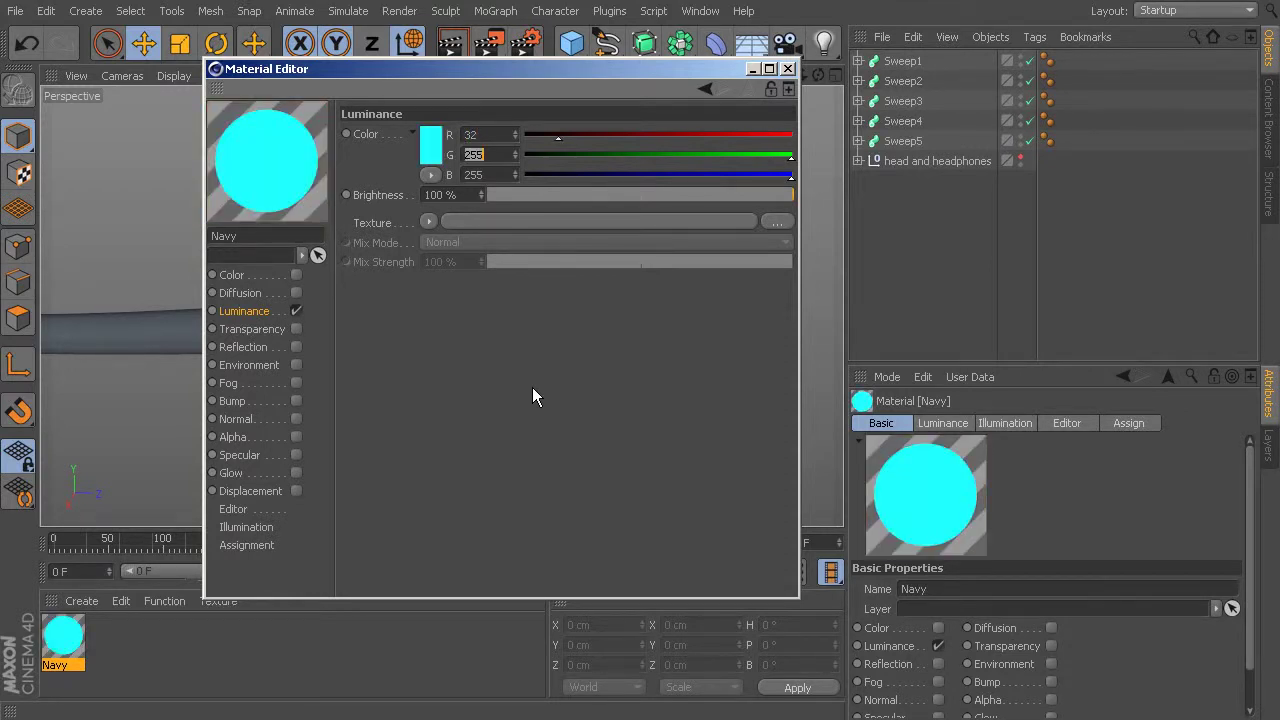
type("32")
key("Return")
key("Tab")
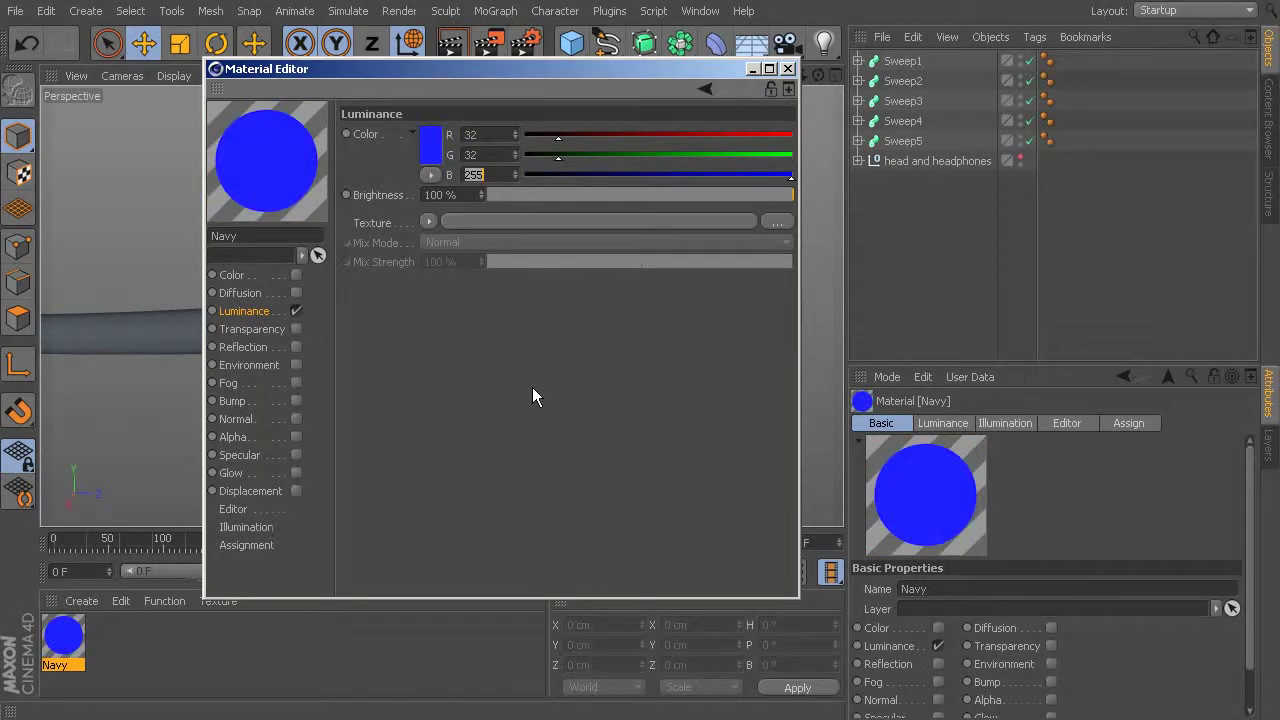
type("66")
key("Return")
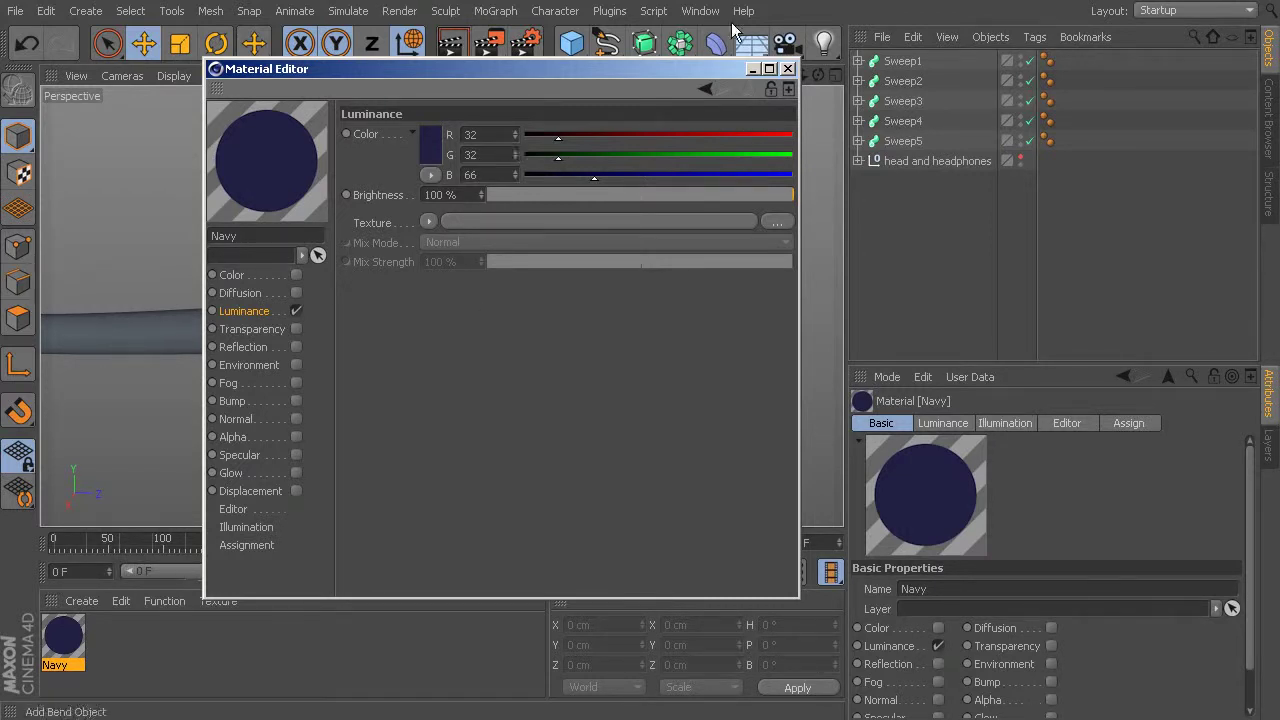
left_click(788, 68)
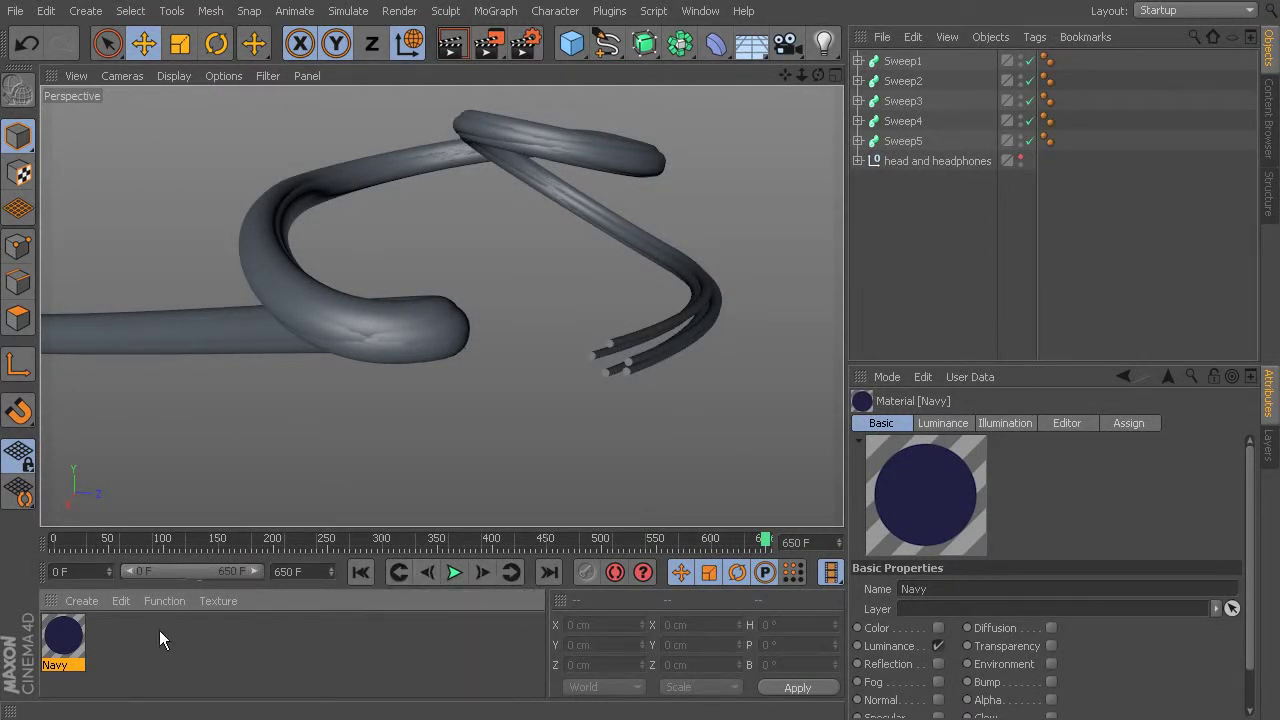
Duplicate the Navy material and set the copy's luminance color to R 139, G 165, B 78
left_click_drag(78, 642, 174, 645, "ctrl")
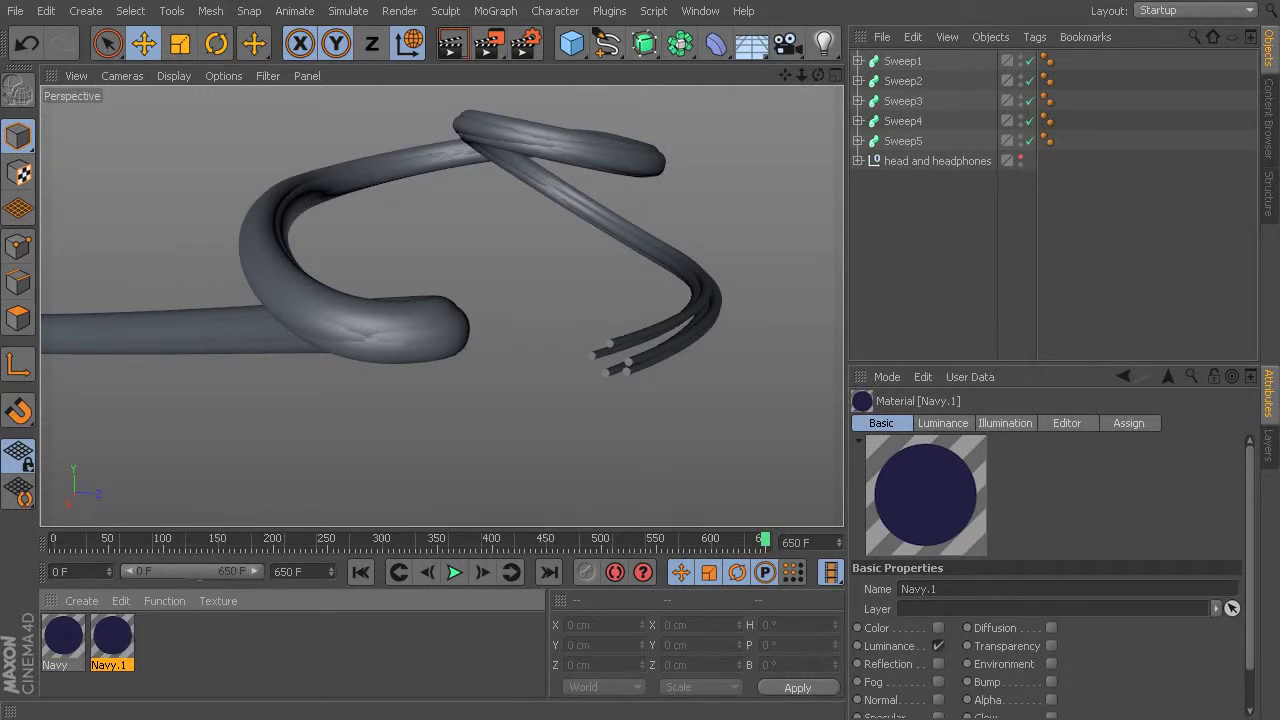
double_click(125, 636)
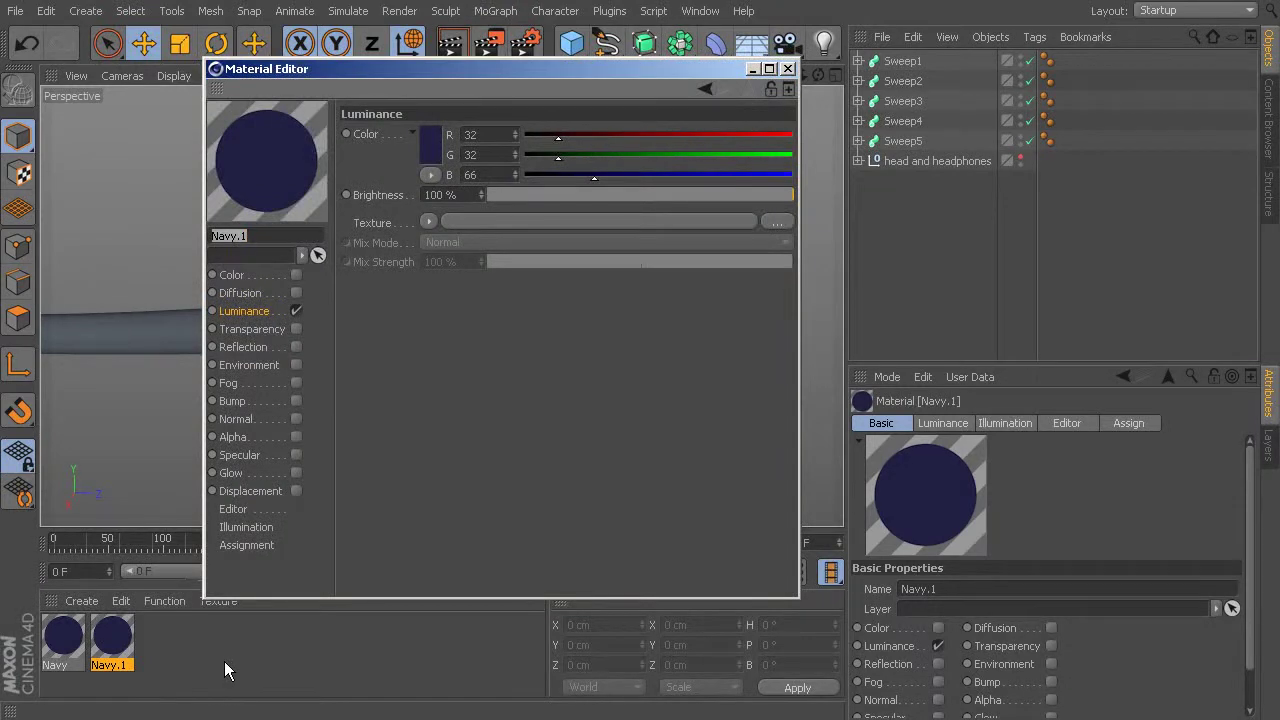
left_click(493, 137)
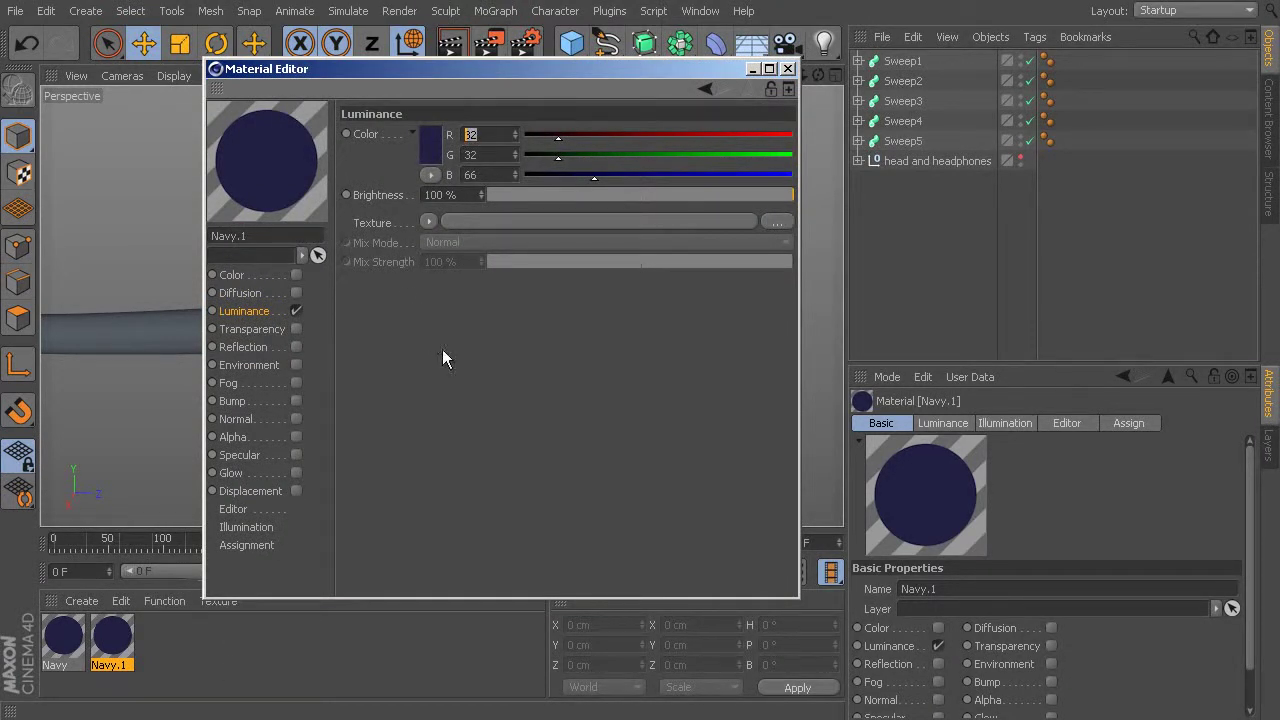
type("139")
key("Return")
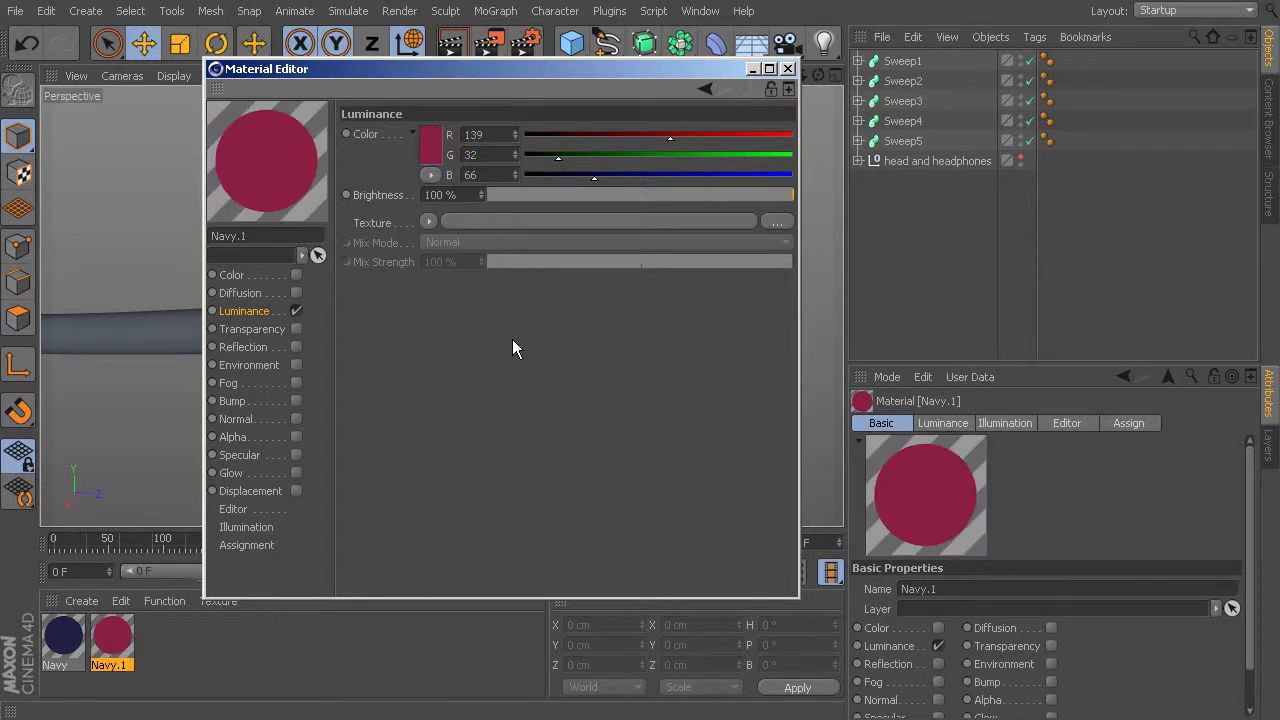
key("Tab")
type("165")
key("Tab")
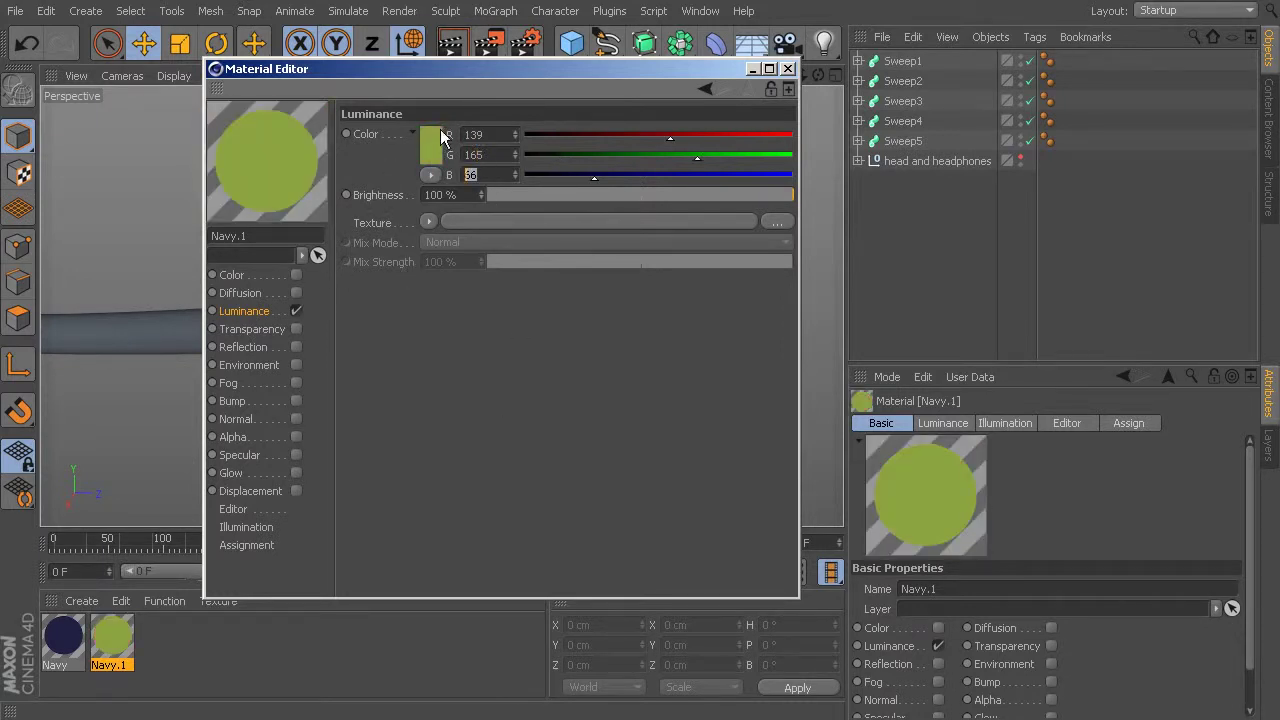
type("78")
key("Return")
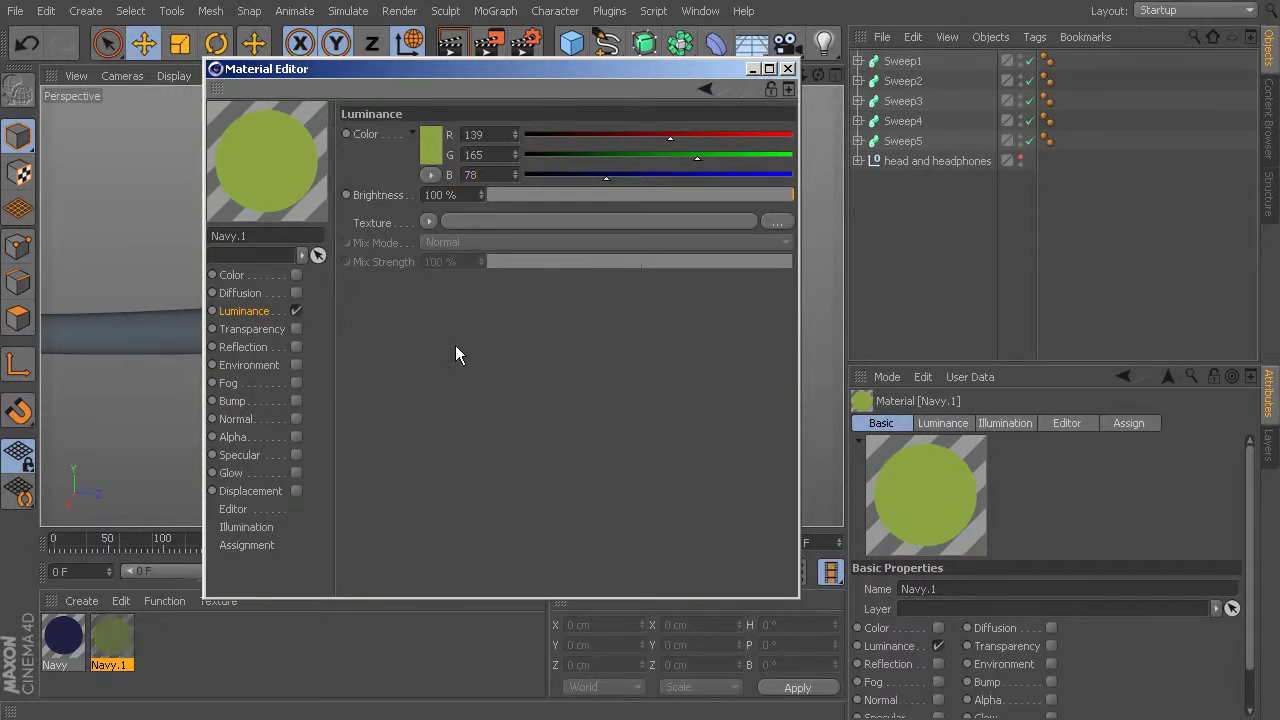
Rename the green copy of the Navy material Olive and close the Material Editor
key("Tab")
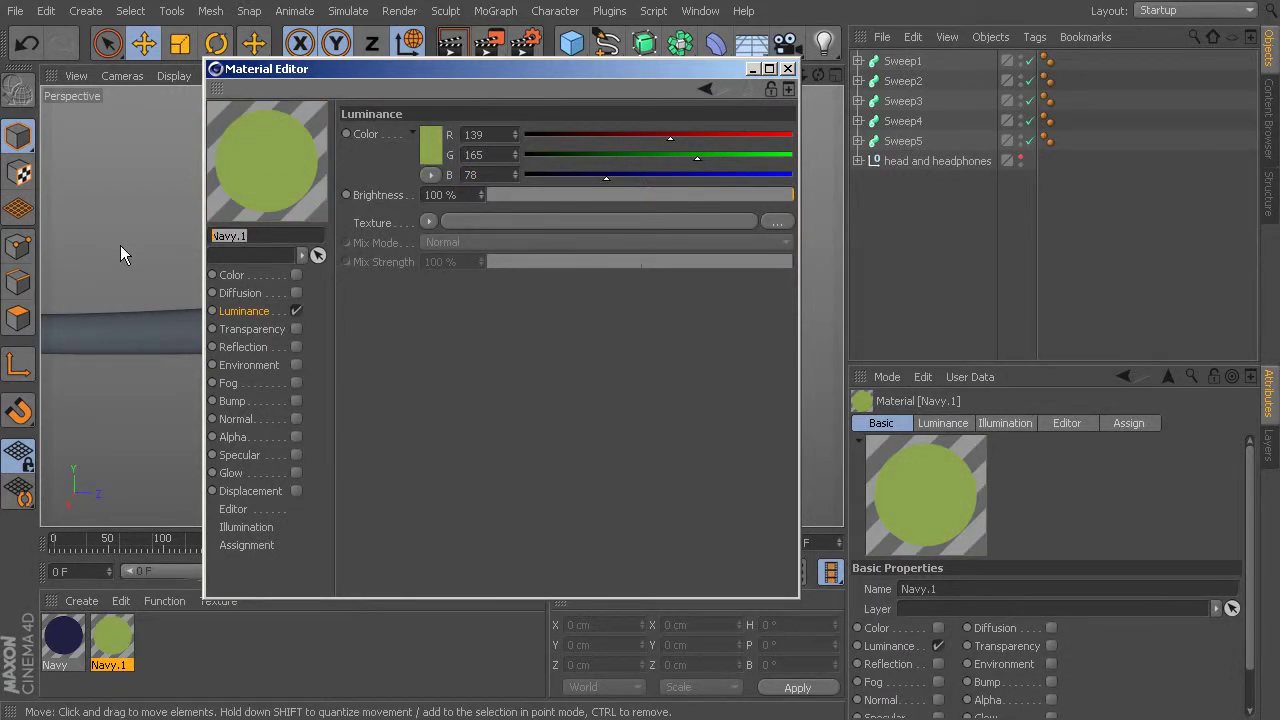
type("Olive")
key("Return")
left_click(788, 68)
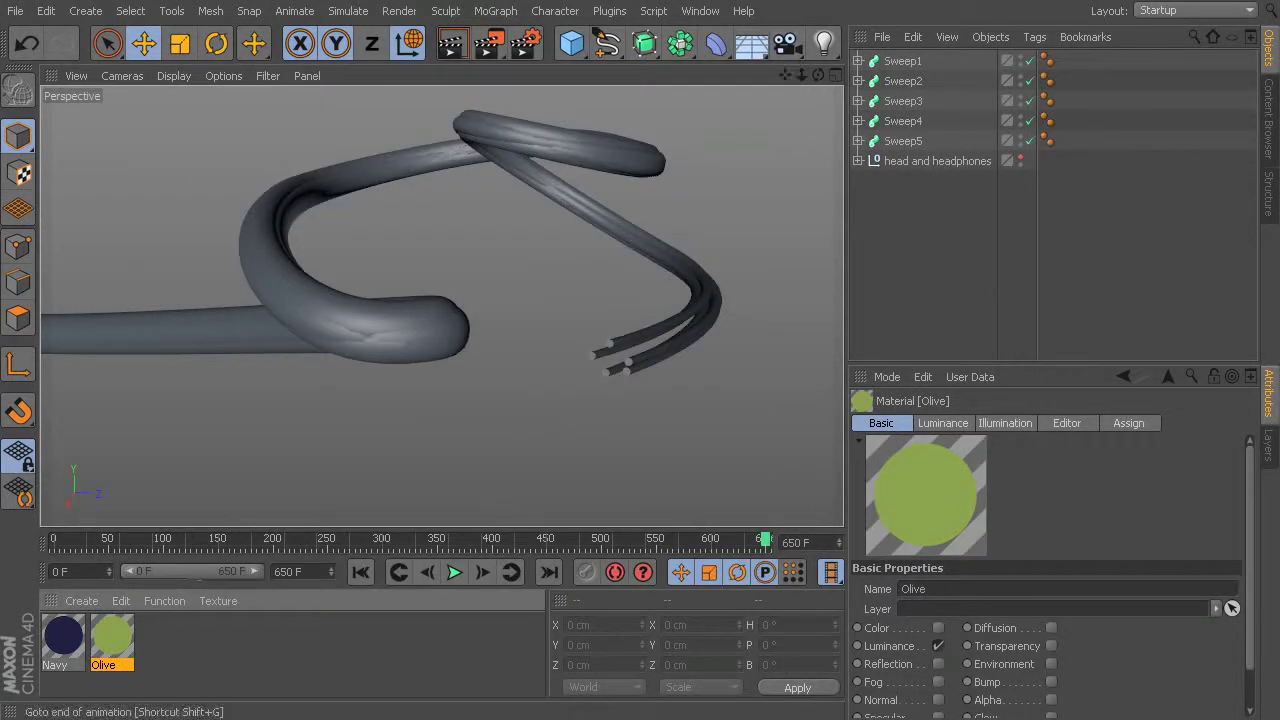
Duplicate the Olive material and set the copy's luminance color to R 94, G 205, B 214
left_click_drag(113, 631, 160, 640, "ctrl")
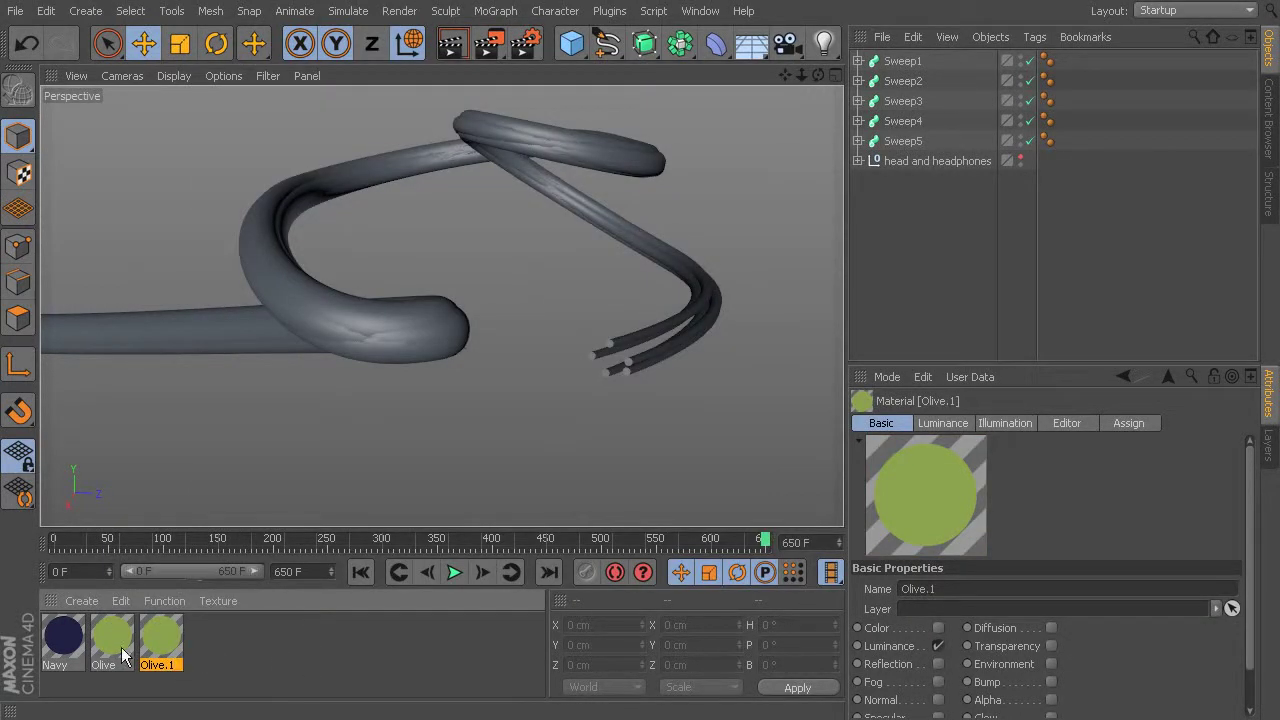
double_click(177, 630)
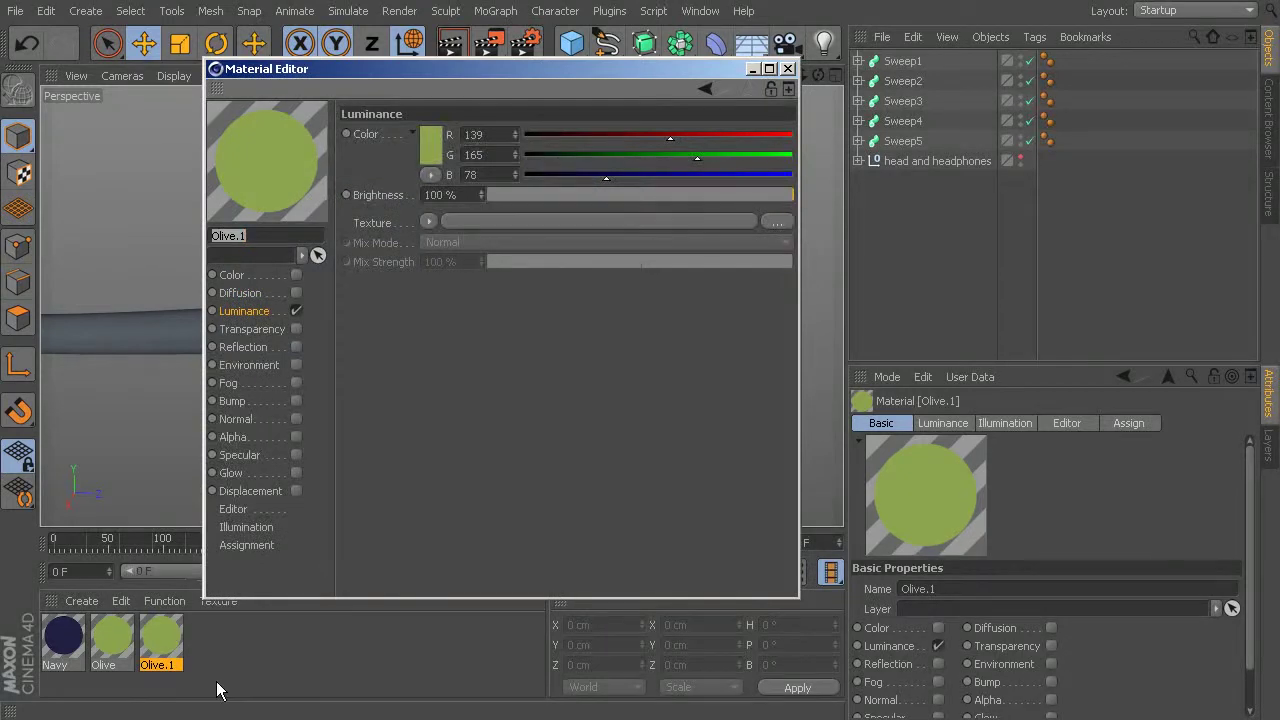
right_click(256, 455)
left_click(424, 358)
left_click(478, 134)
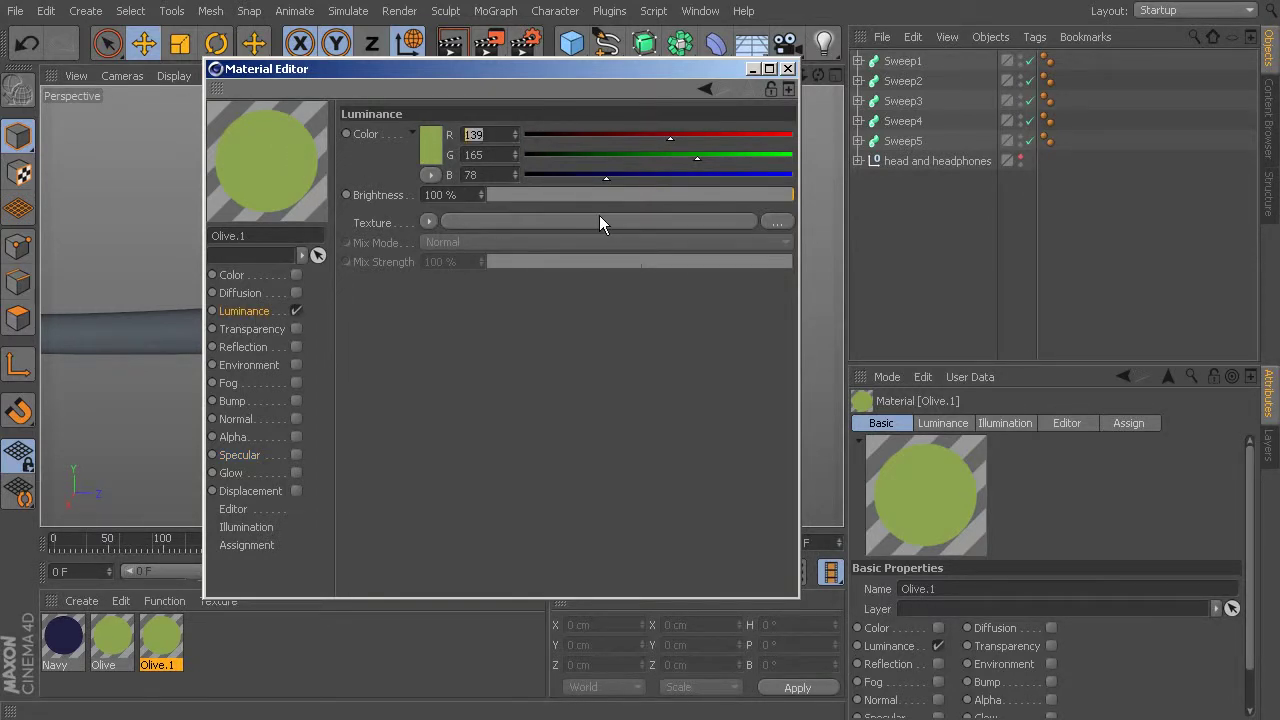
type("94")
key("Tab")
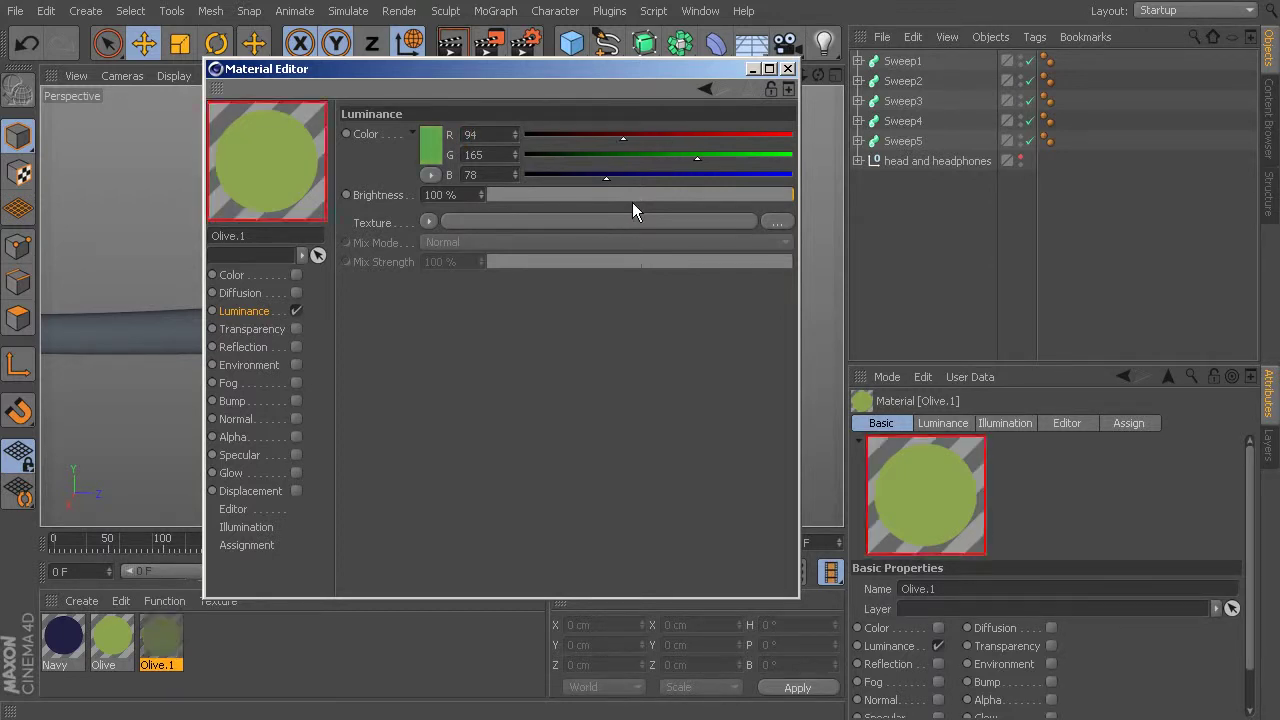
type("205")
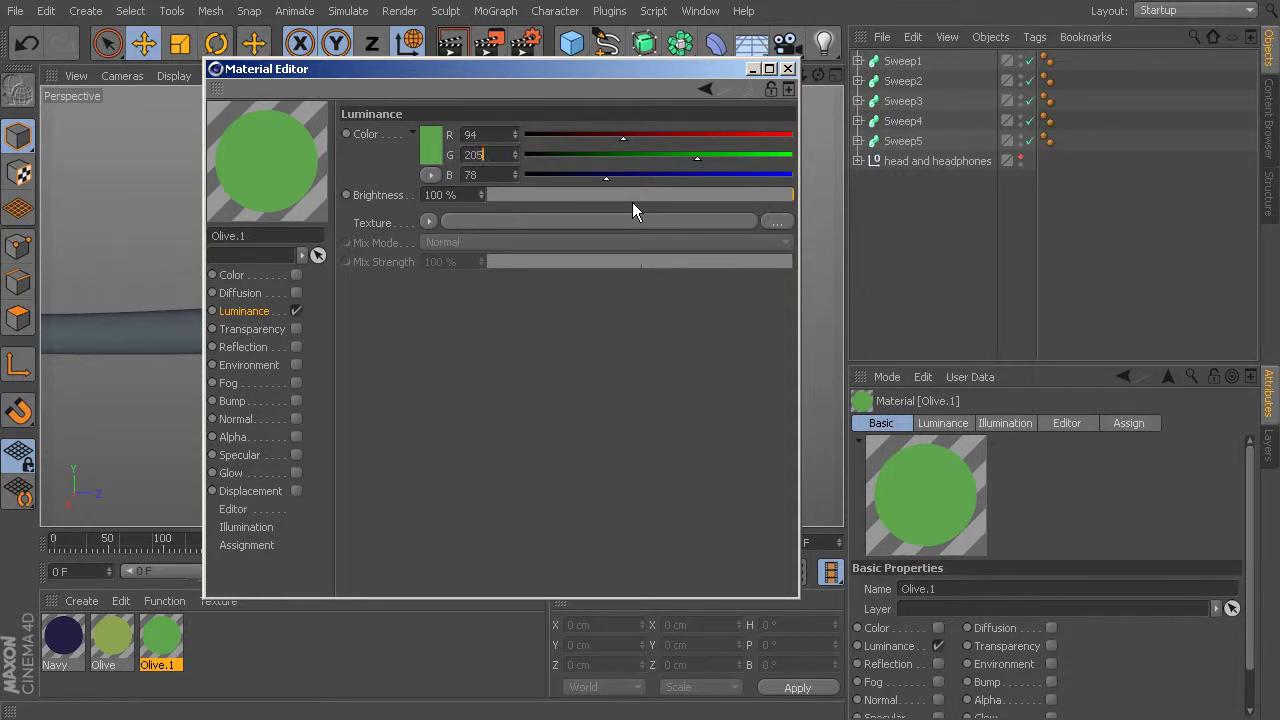
key("Tab")
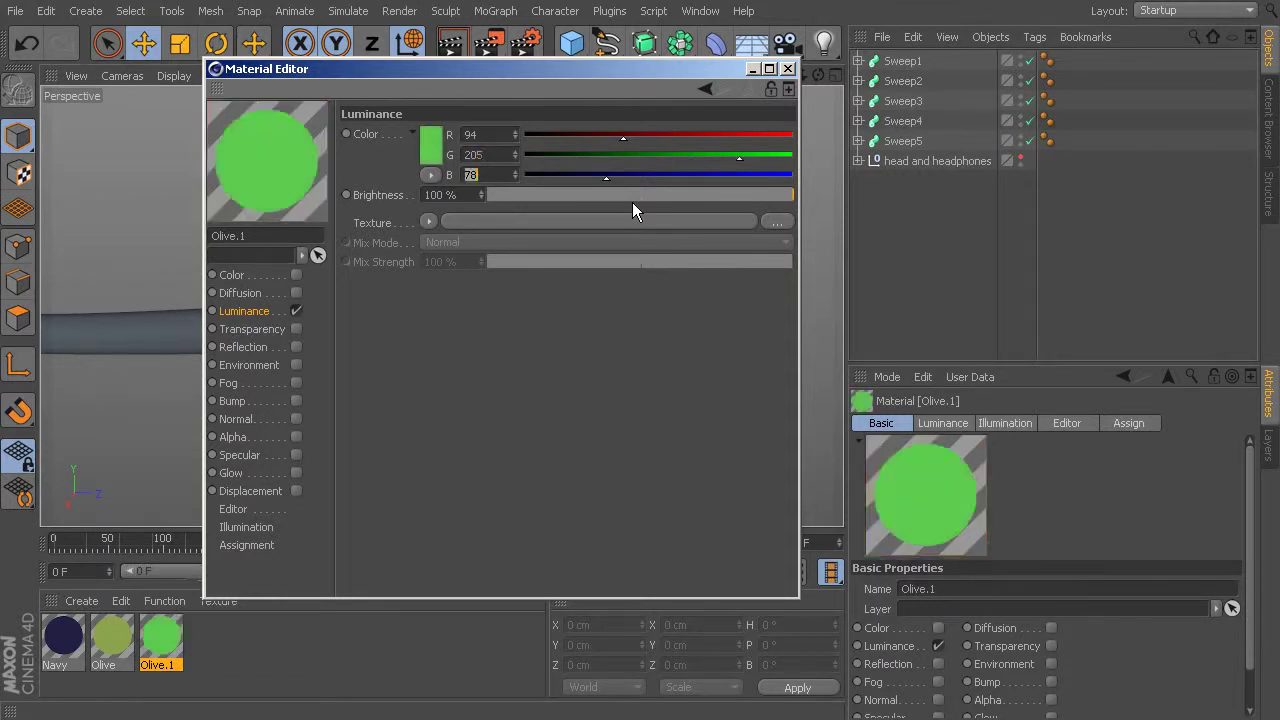
type("214")
key("Return")
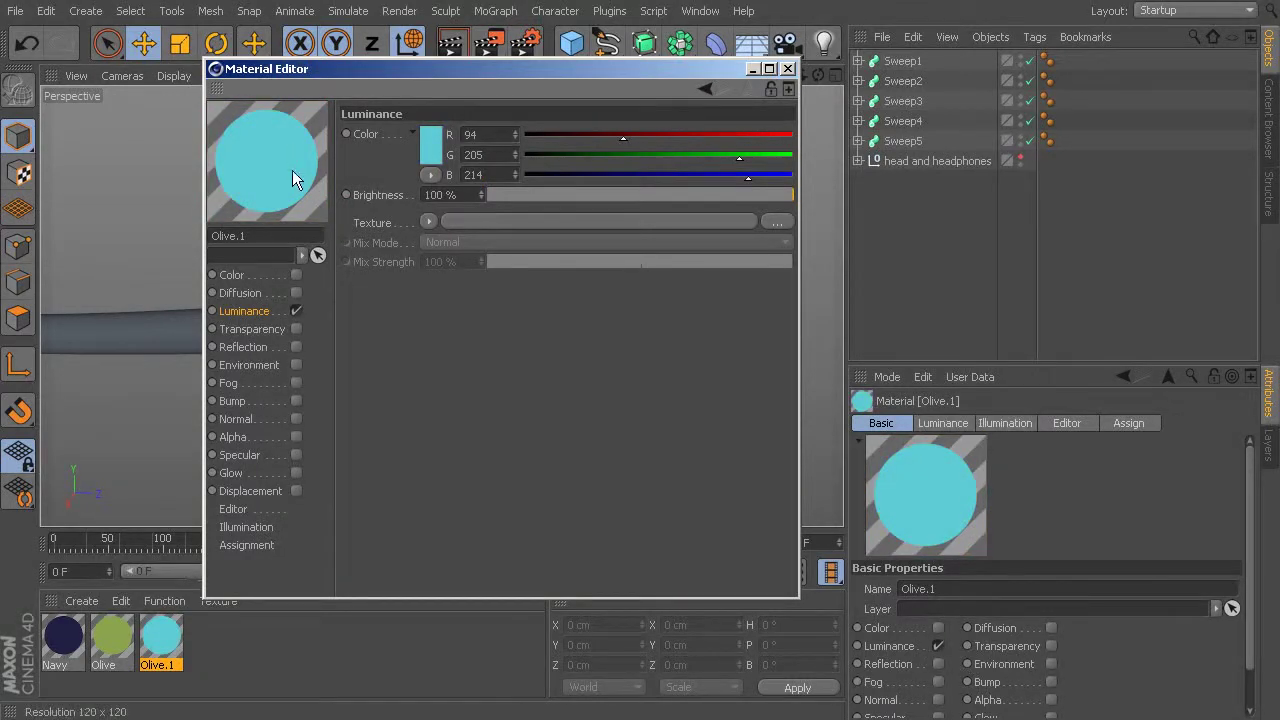
Rename the light blue copy of the Olive material SkyBlue and close the Material Editor
double_click(228, 235)
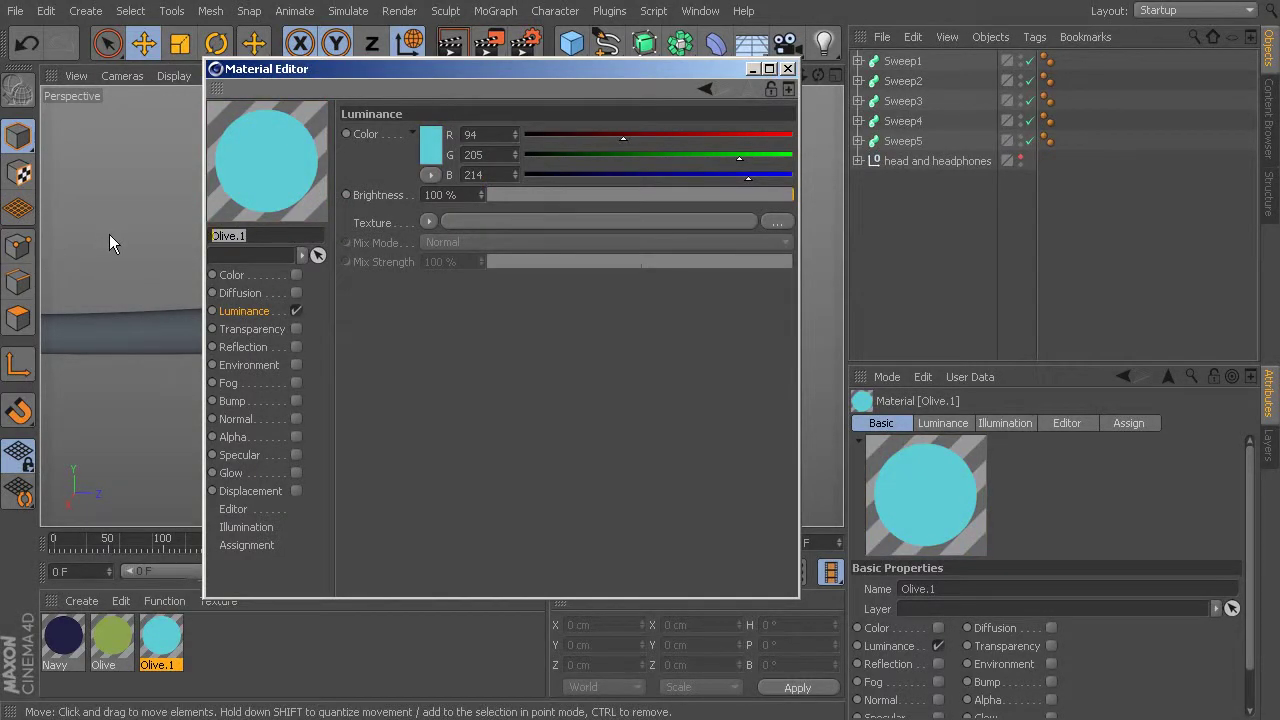
type("SkyBlue")
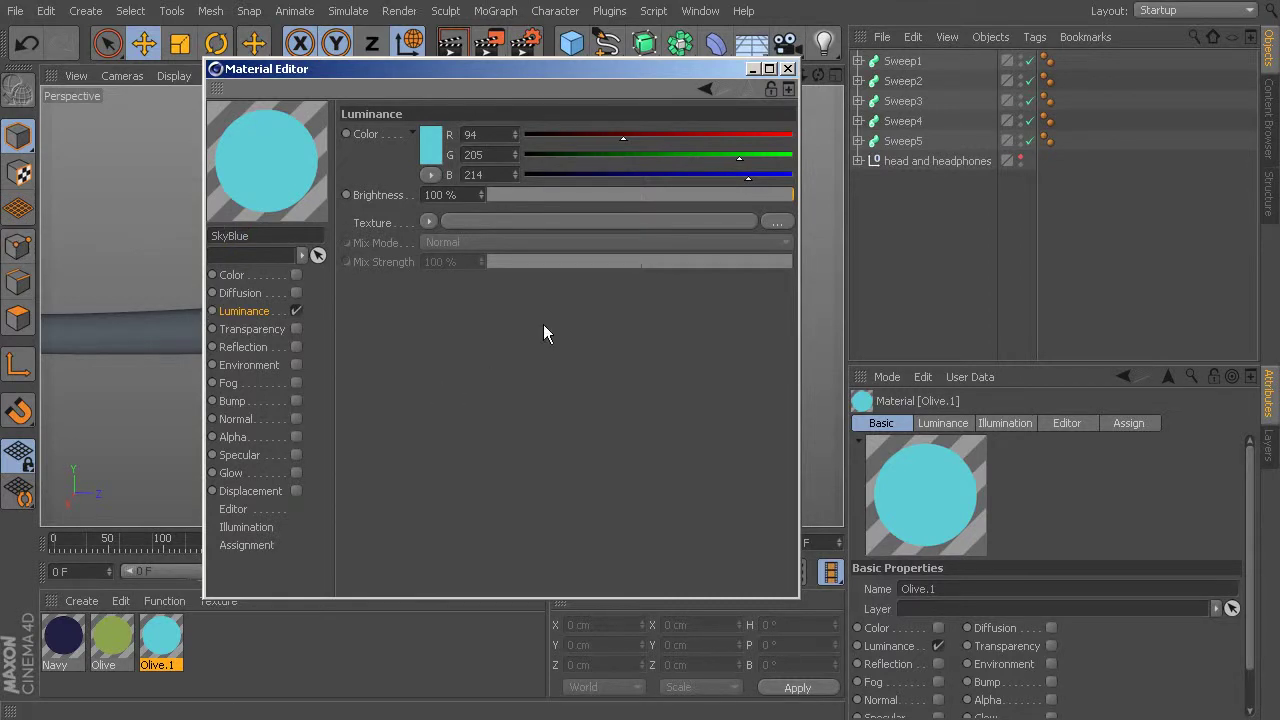
left_click(788, 68)
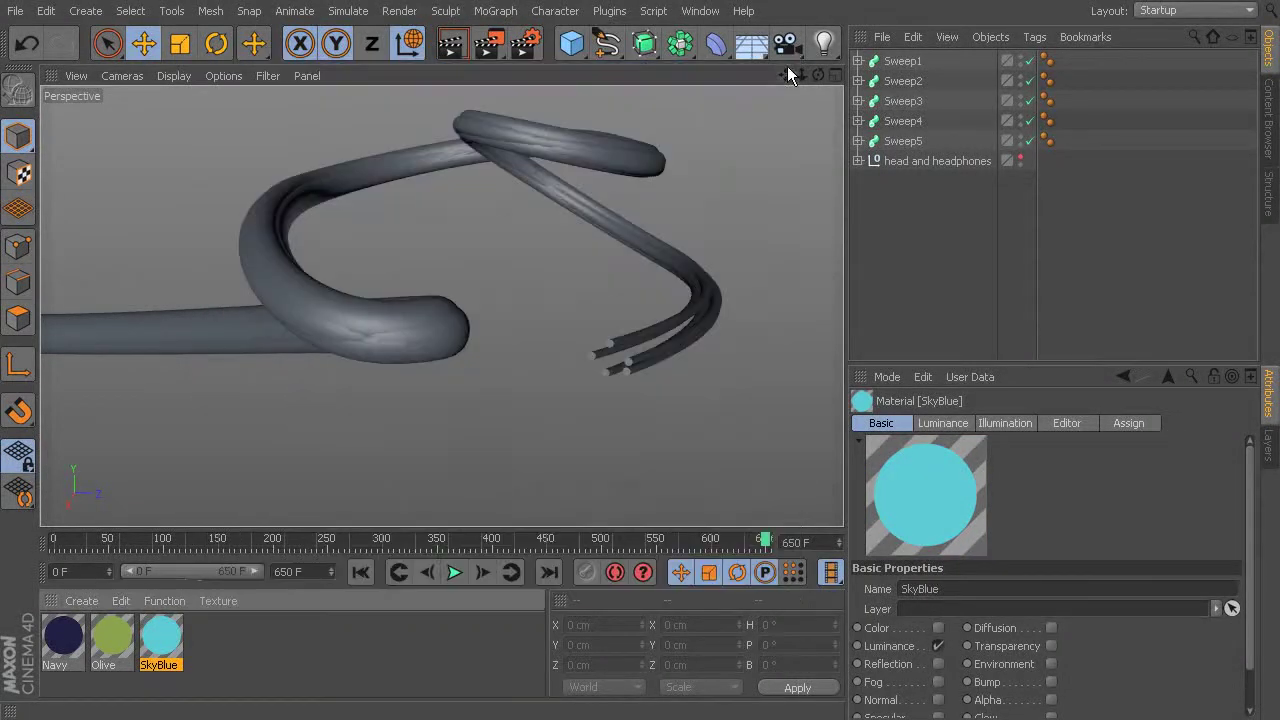
Duplicate the SkyBlue material, open the copy for editing and check the remaining swatches' RGB values in ColorScheme.jpg before returning to Cinema 4D
left_click_drag(170, 648, 207, 670, "ctrl")
double_click(210, 645)
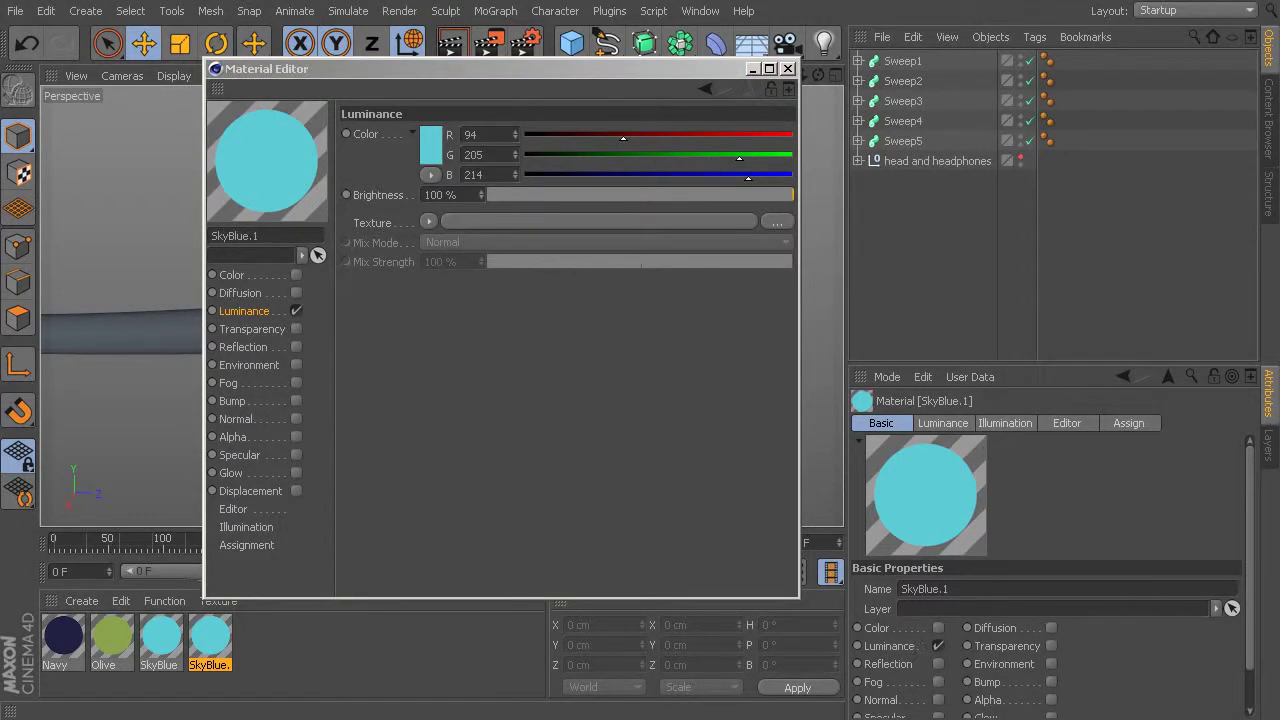
left_click_drag(1279, 131, 1006, 128)
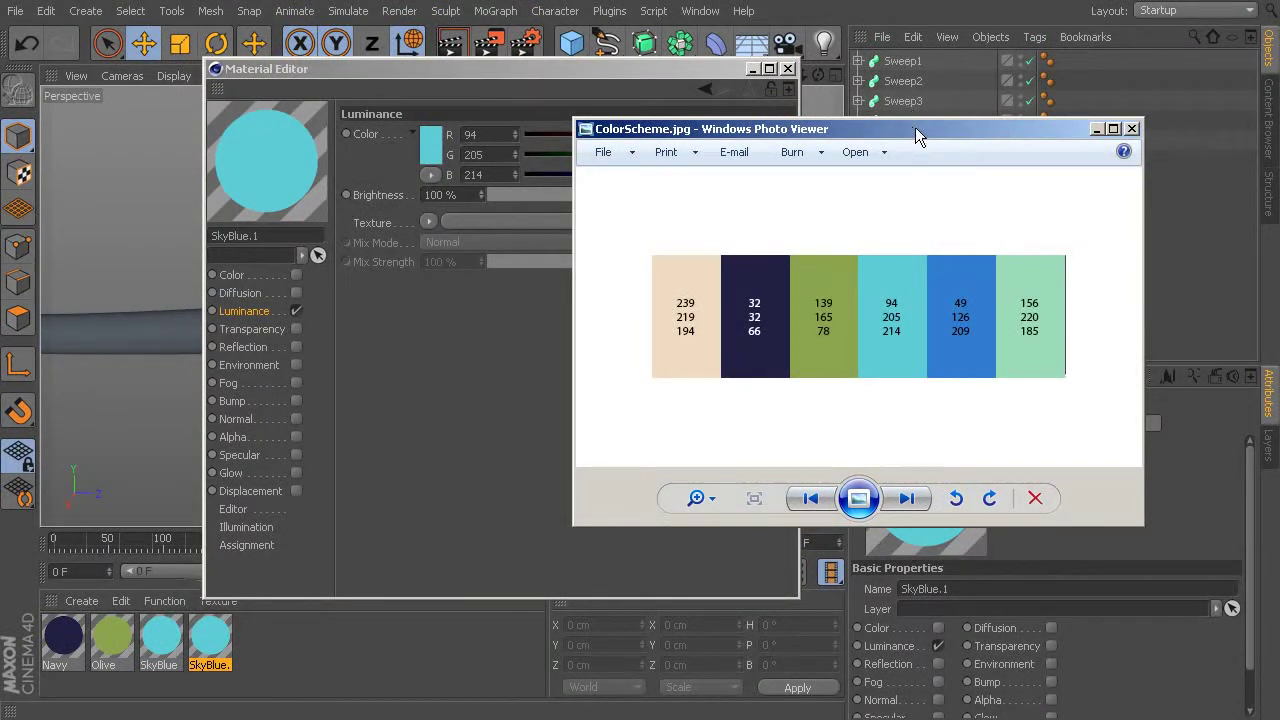
key("alt+Tab")
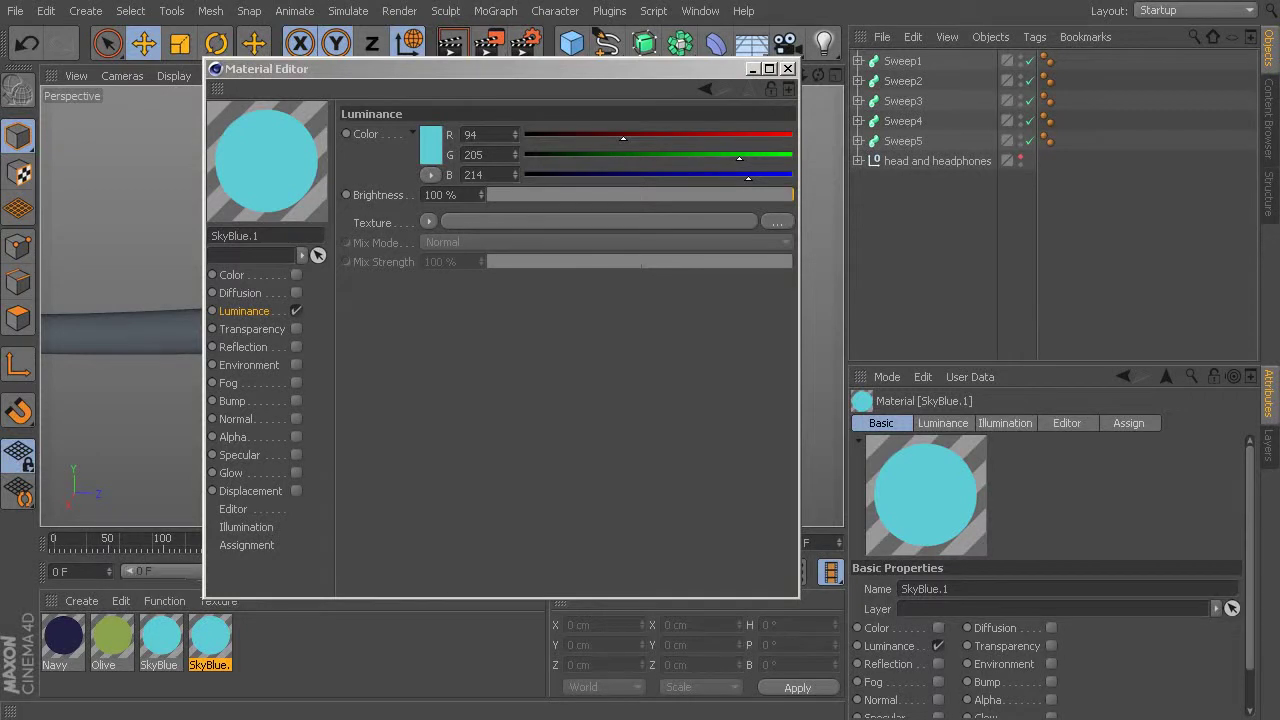
Set the luminance color of the SkyBlue copy to R 49, G 126, B 209
left_click(470, 134)
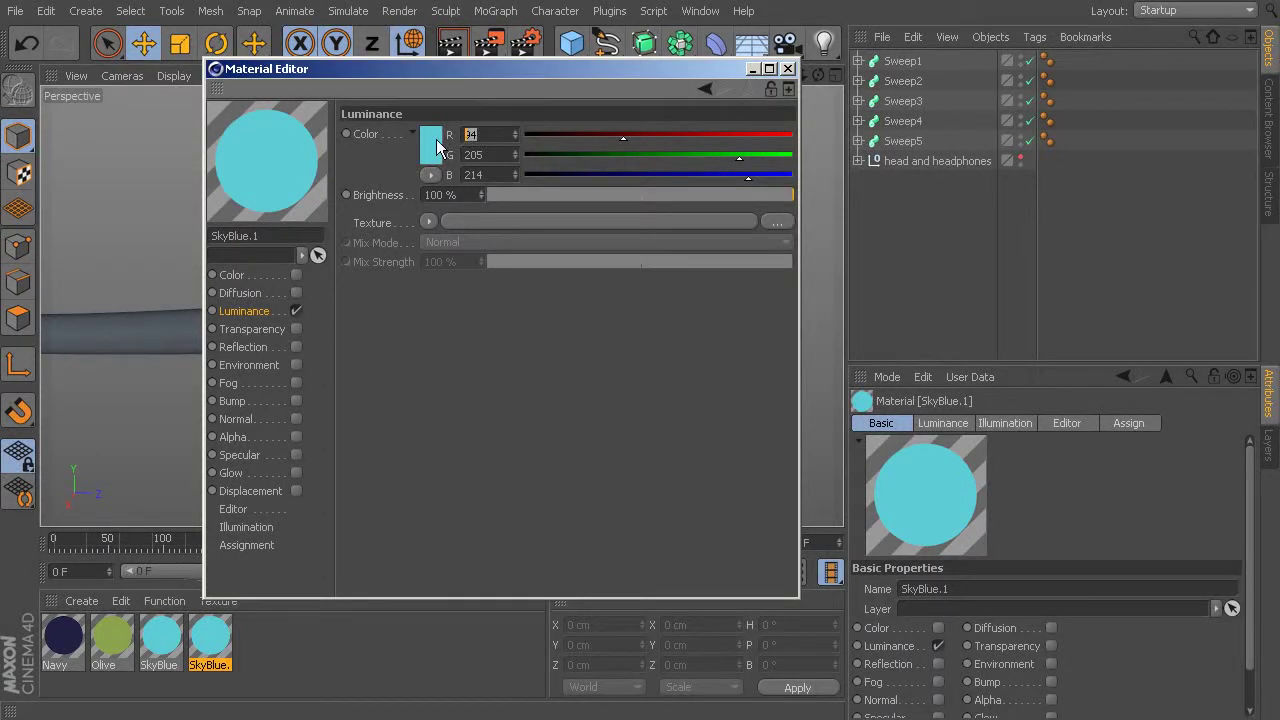
type("49")
key("Tab")
type("126")
key("Tab")
type("209")
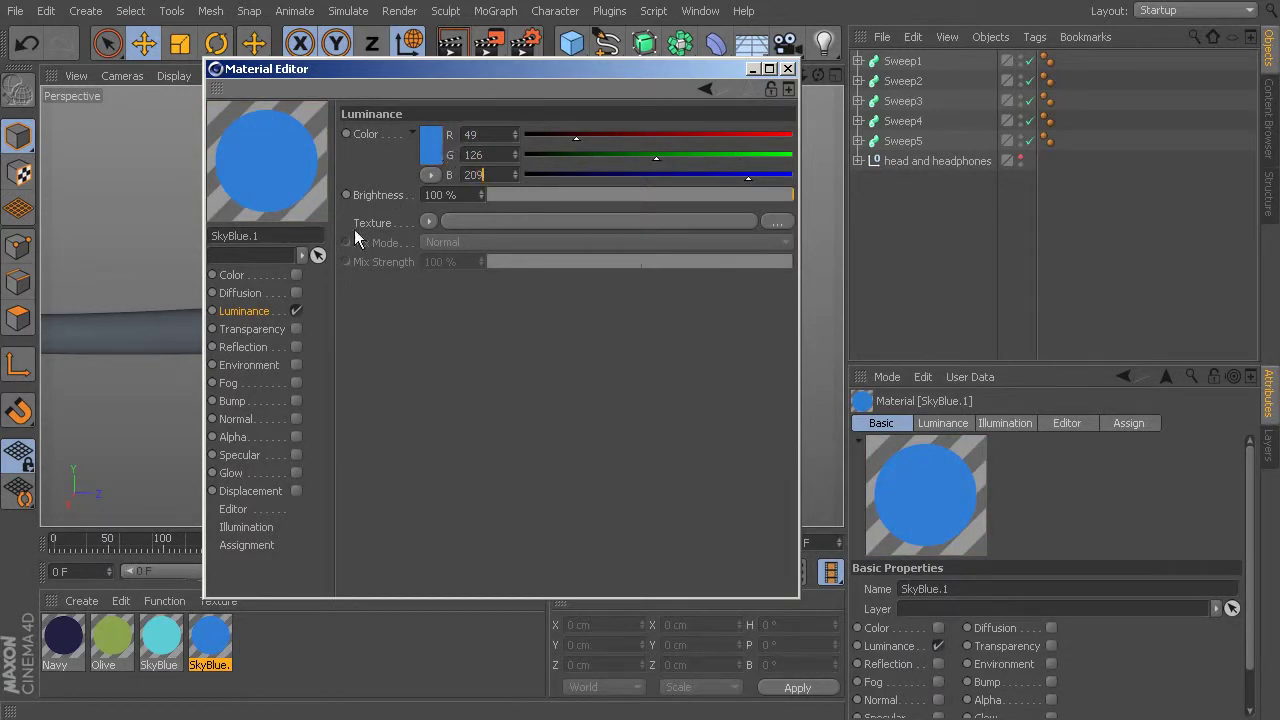
Rename the blue copy of the SkyBlue material Cerulean and close the Material Editor
left_click(274, 236)
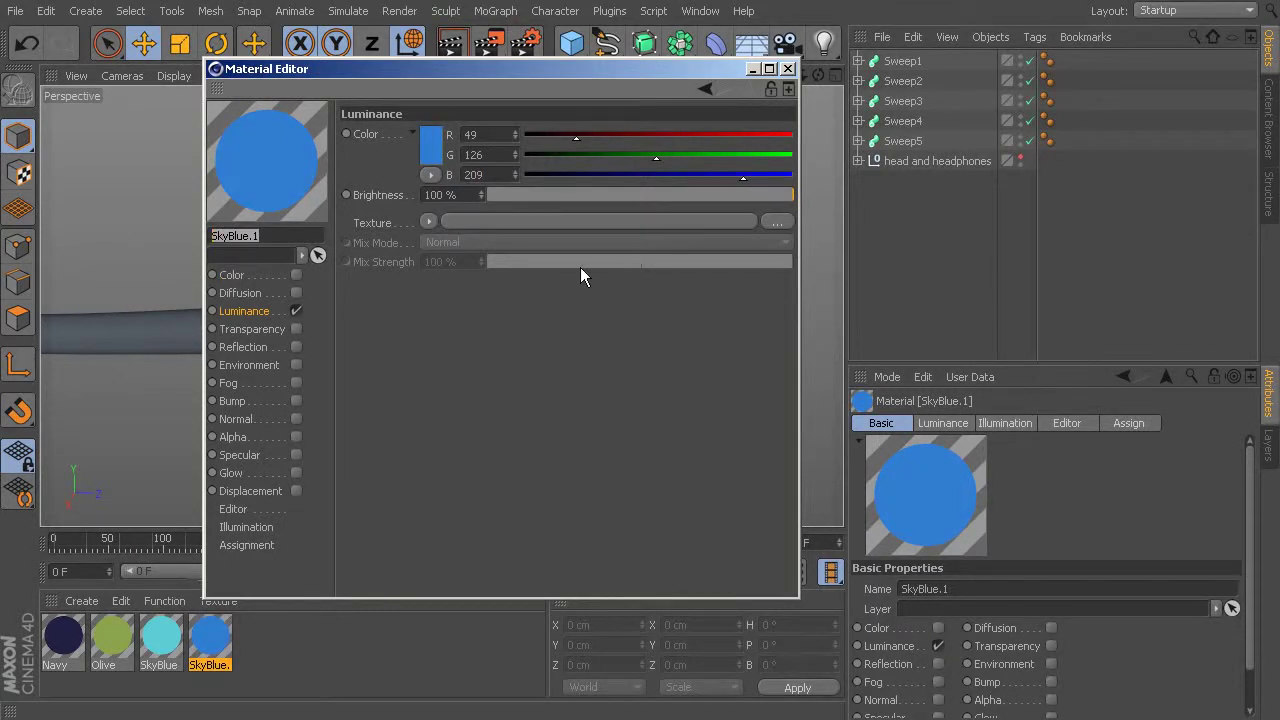
type("cerulean")
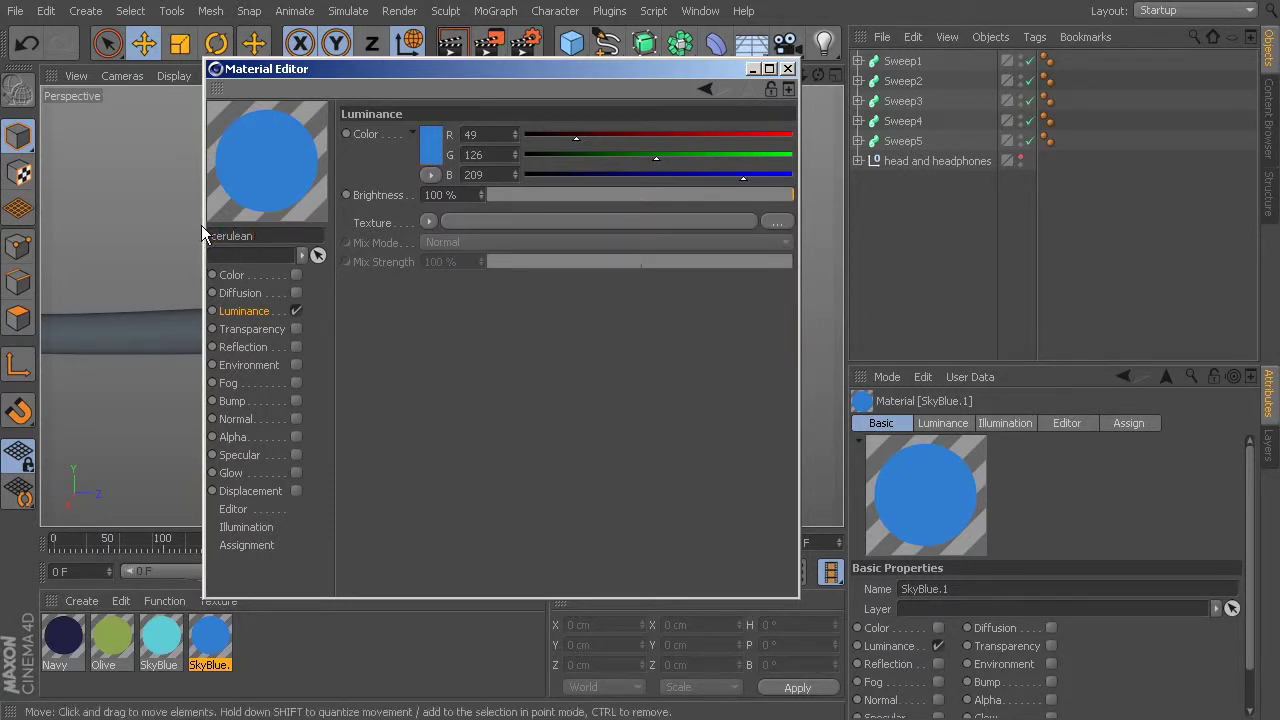
key("BackSpace")
type("C")
key("Return")
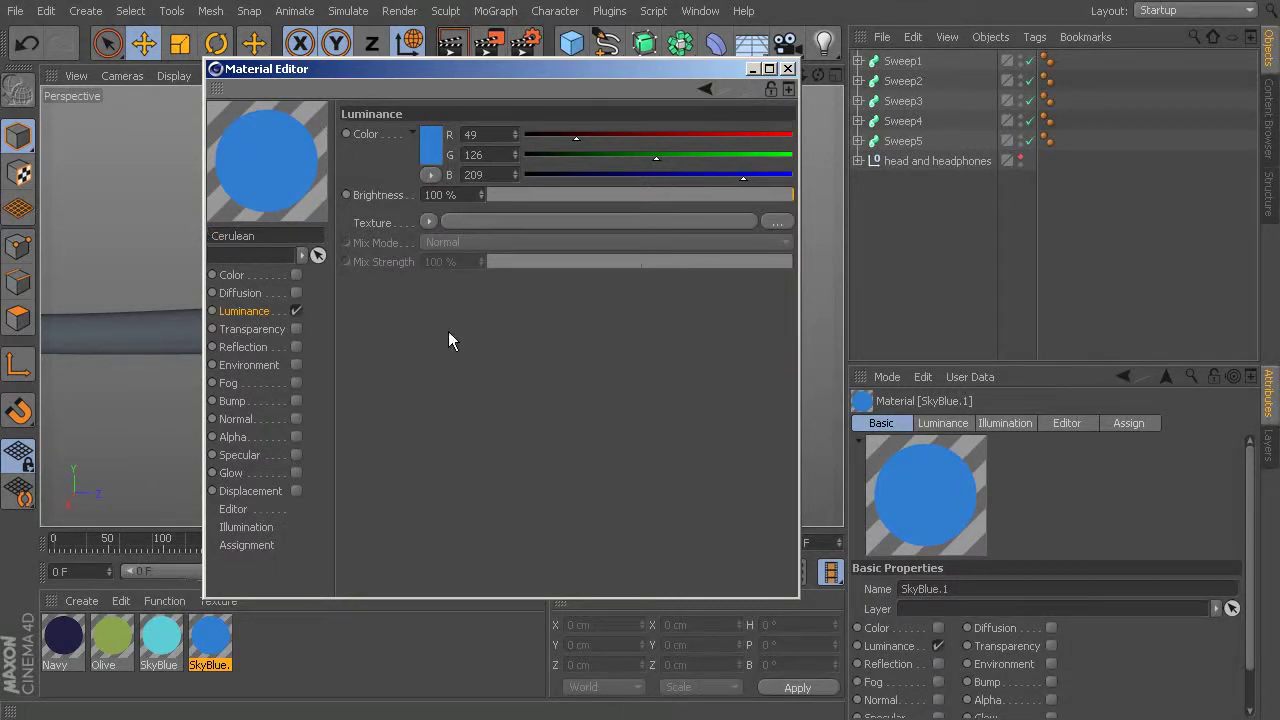
left_click(788, 68)
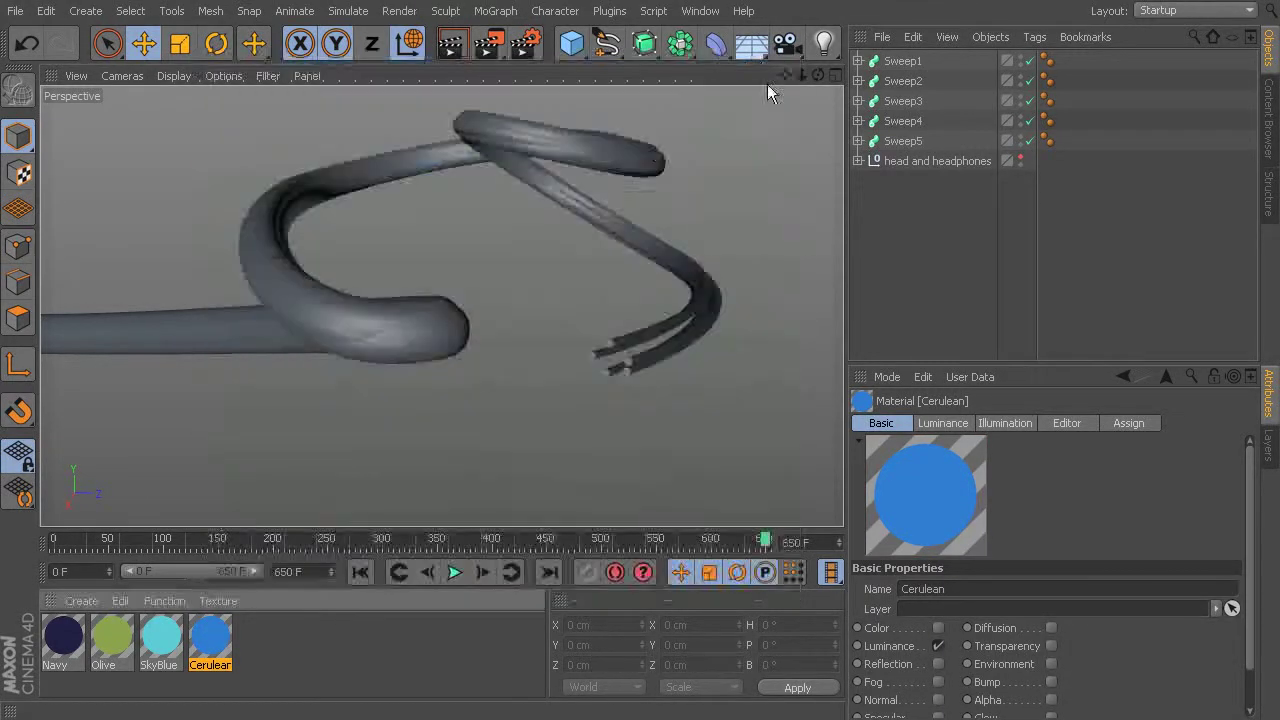
Duplicate the Cerulean material and rename the copy Mint
left_click_drag(212, 648, 302, 647, "ctrl")
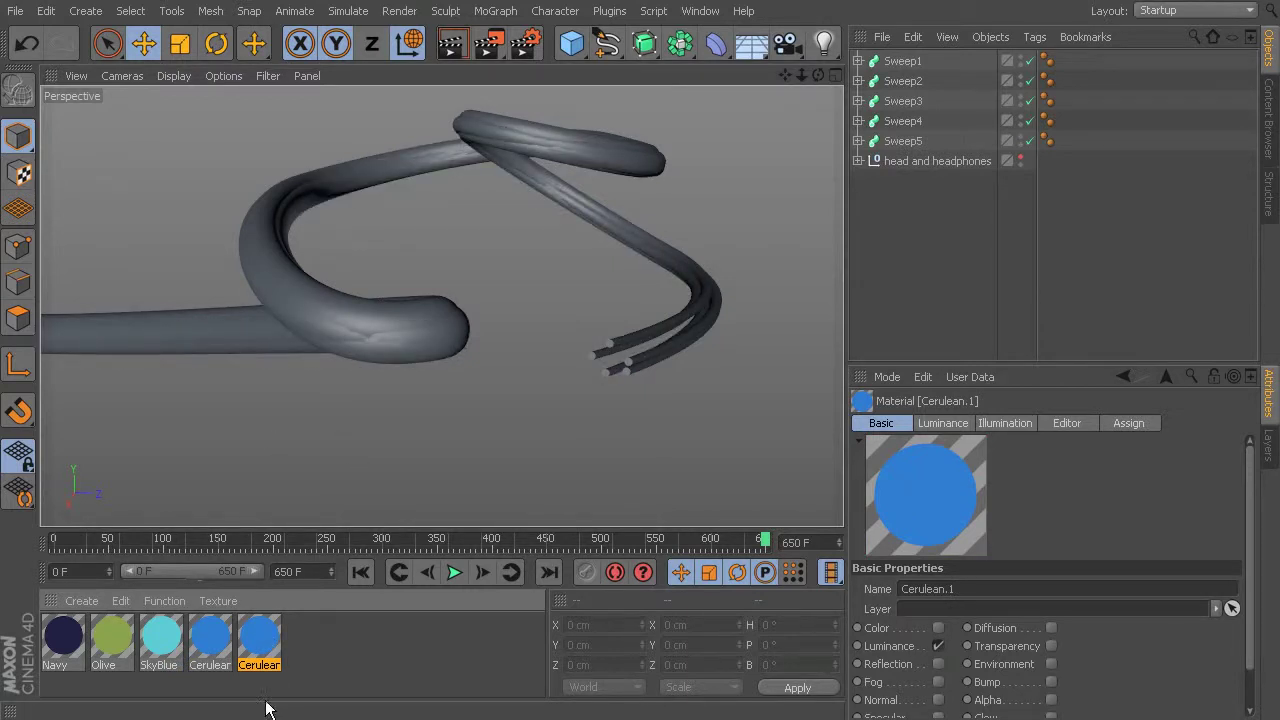
double_click(259, 650)
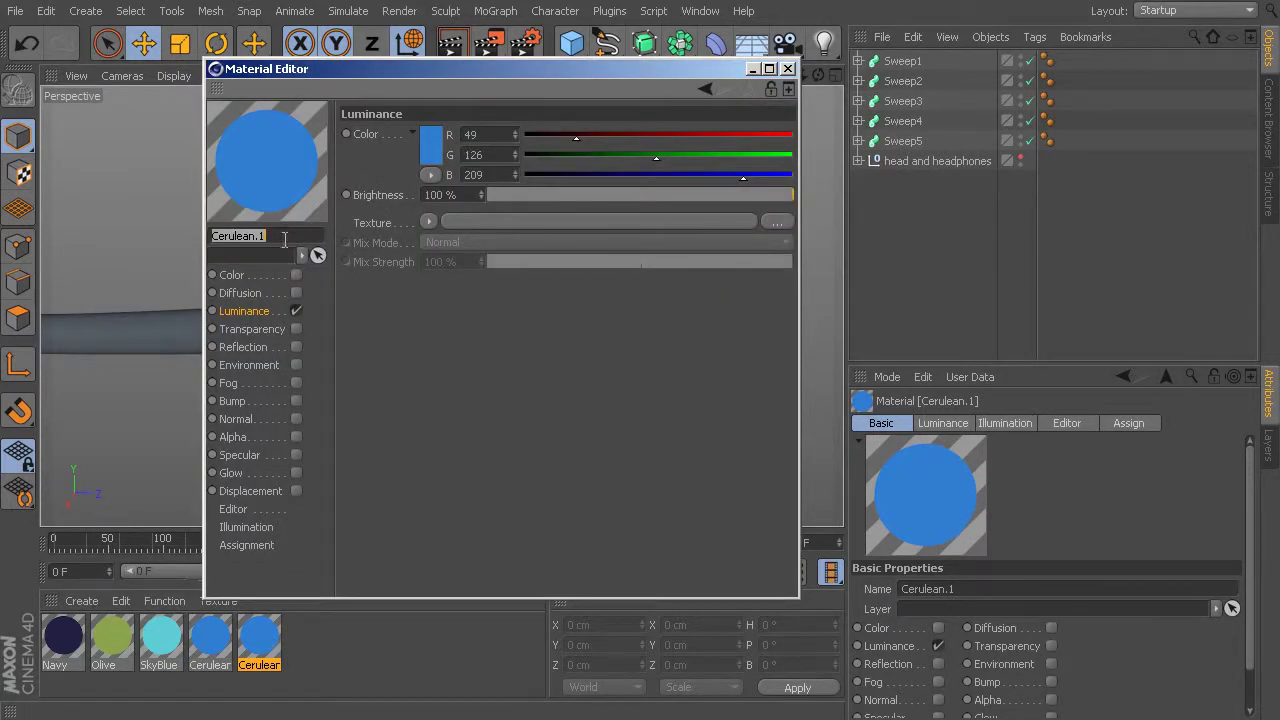
type("Mint")
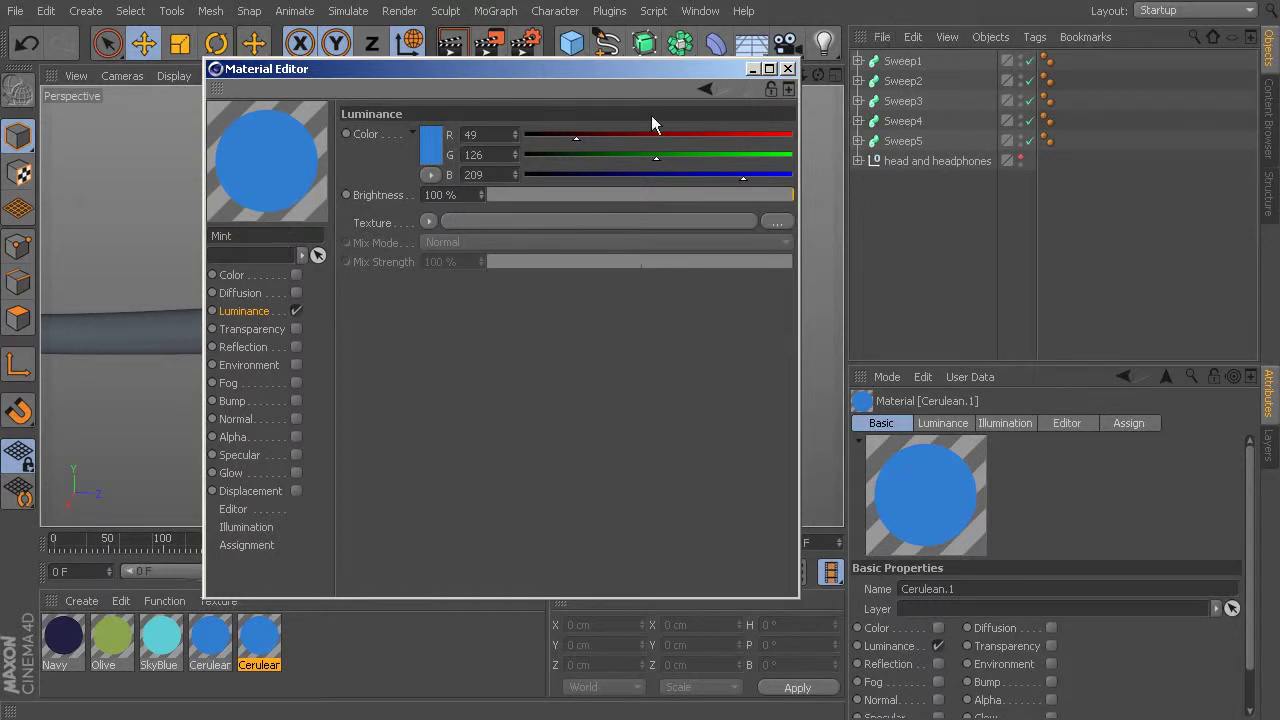
key("Return")
Set the Mint material's luminance color to R 156, G 220, B 185 and close the Material Editor
double_click(480, 134)
type("156")
key("Tab")
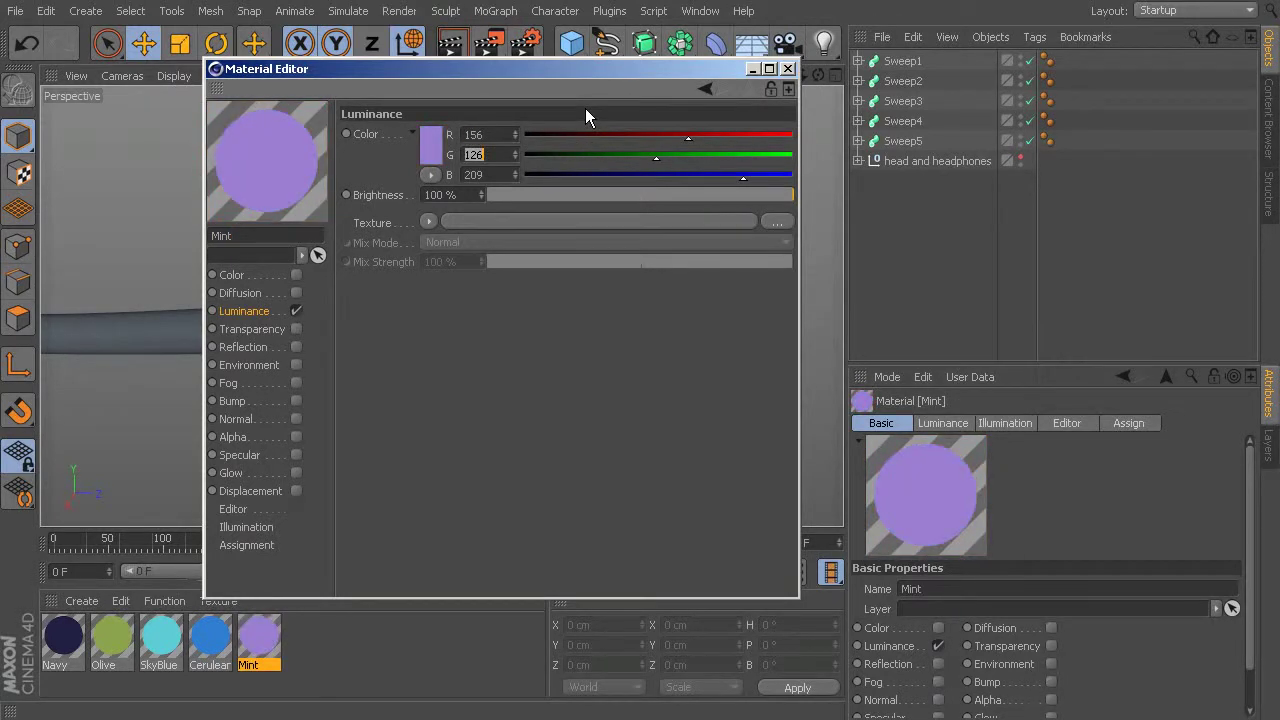
type("220")
key("Tab")
type("185")
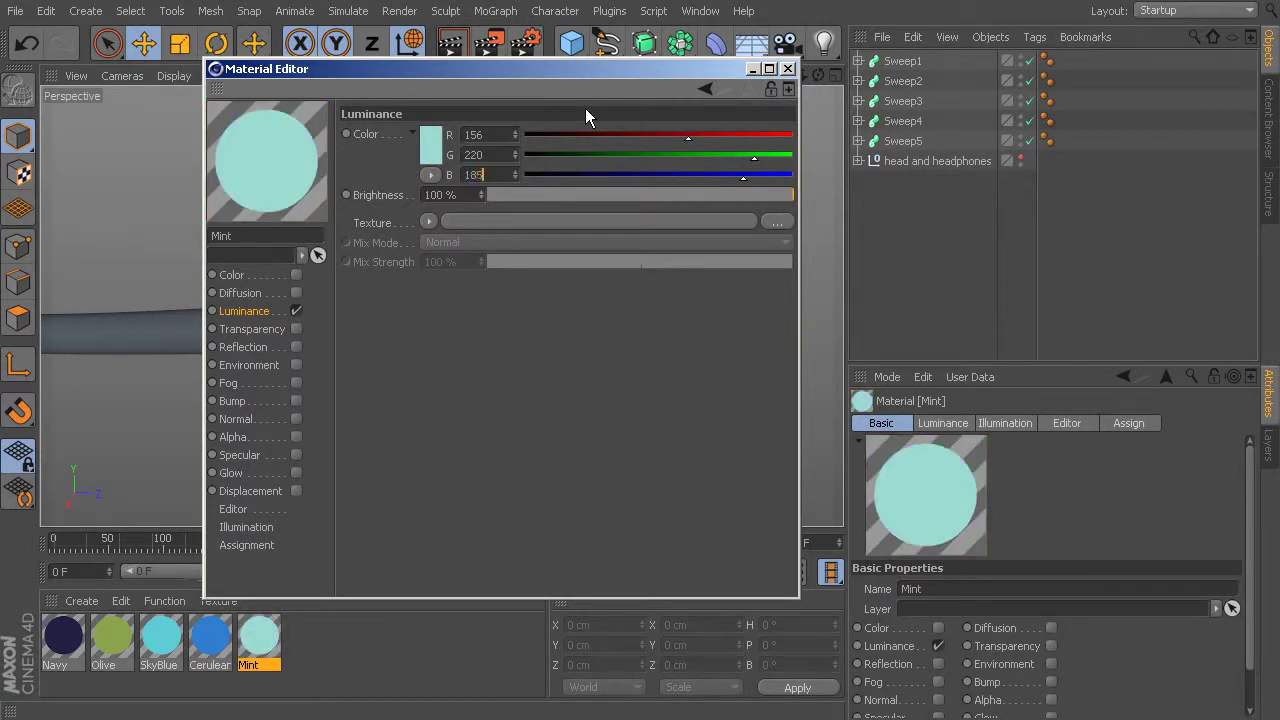
left_click(600, 221)
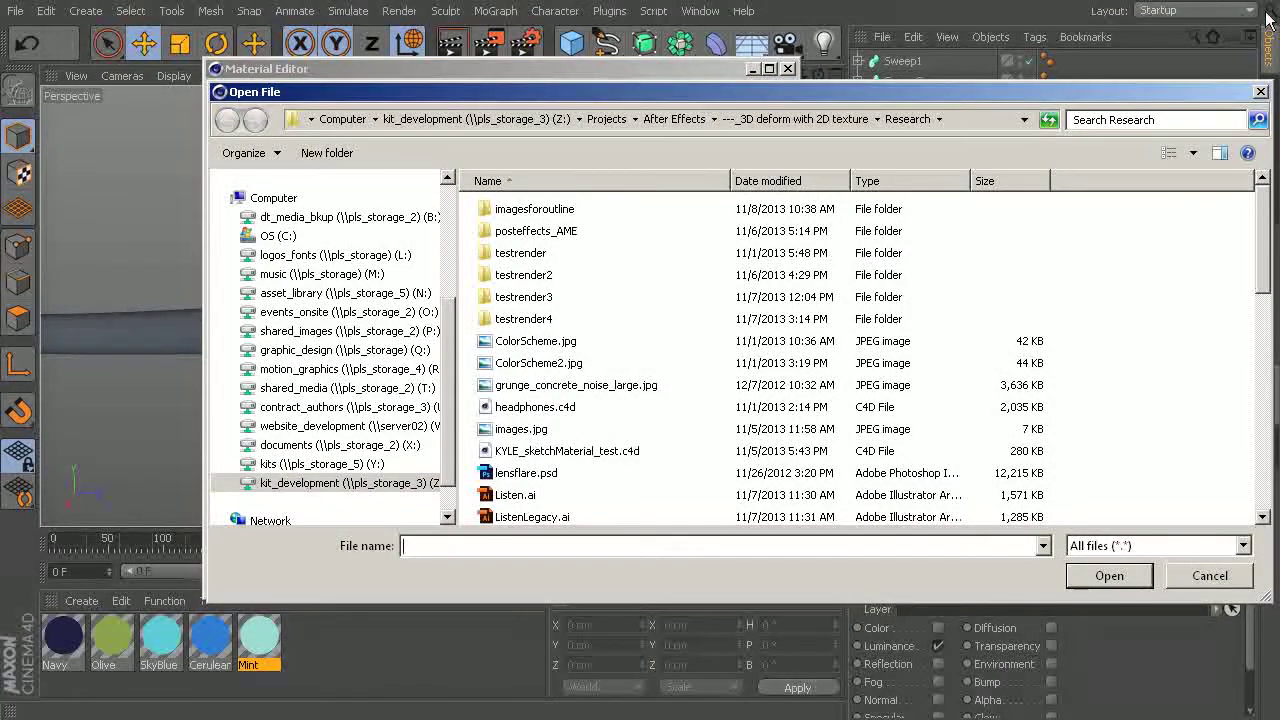
key("Escape")
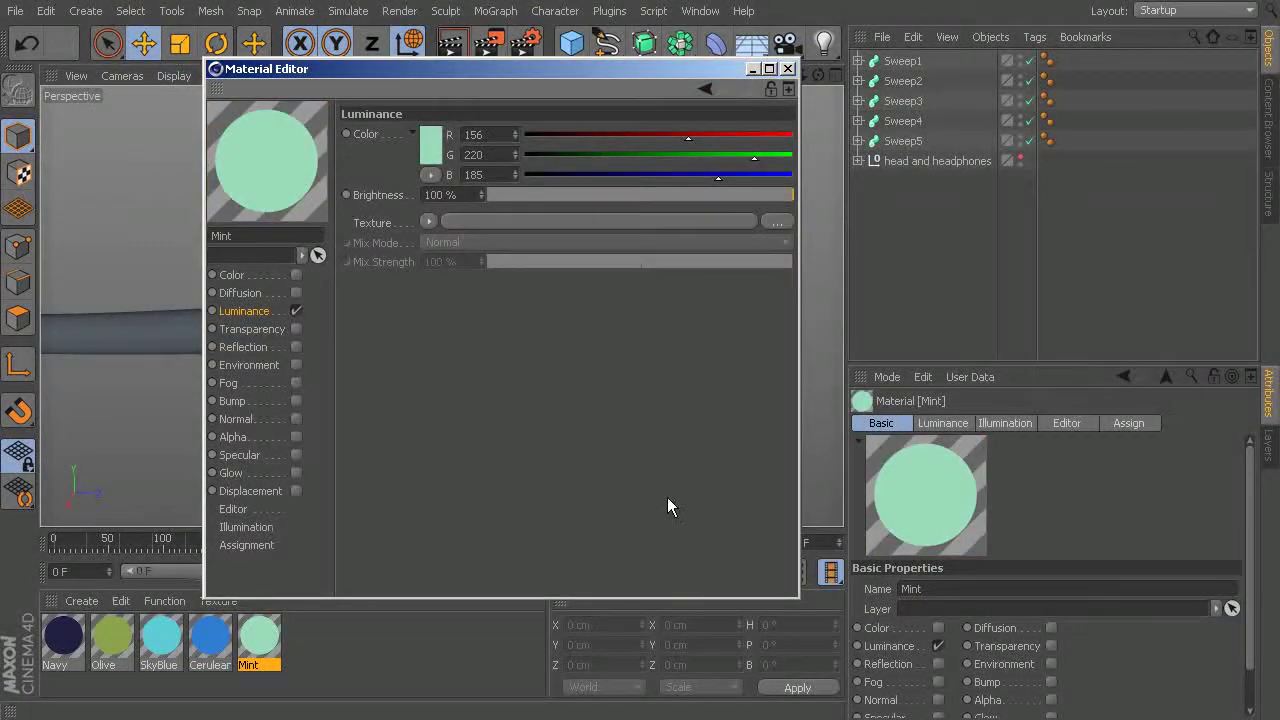
left_click(788, 68)
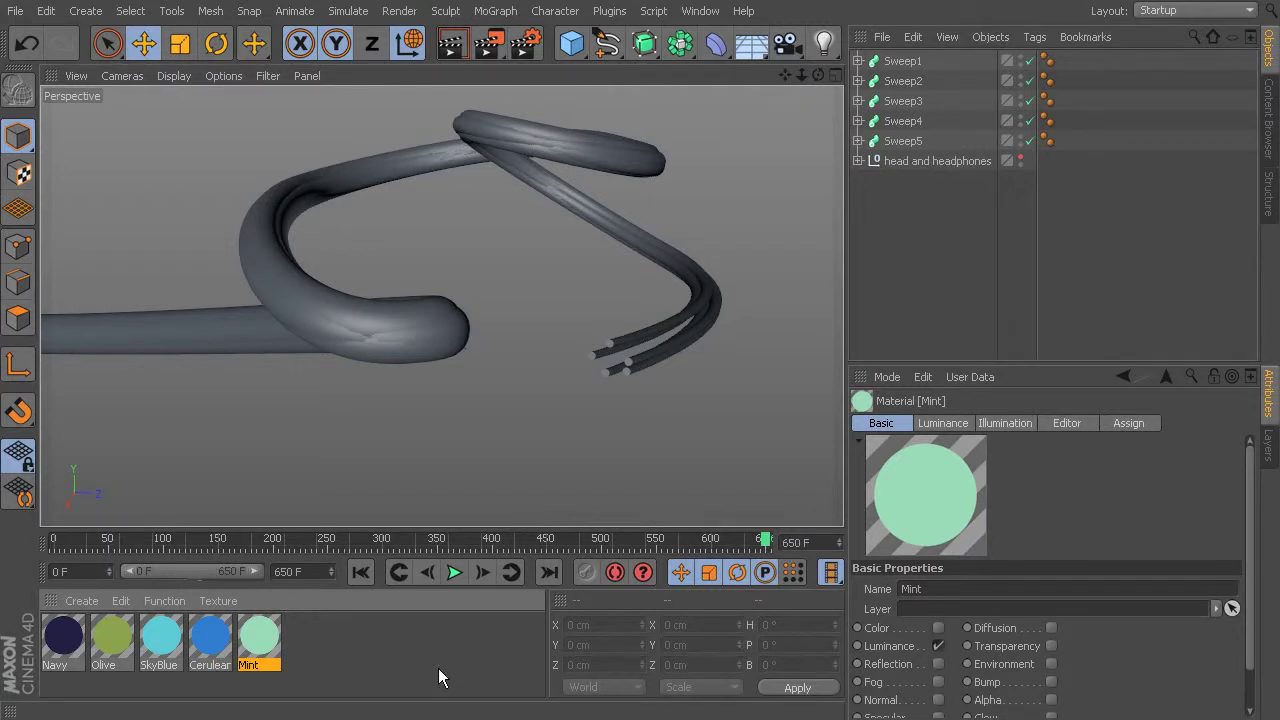
Duplicate the Mint material and rename the copy Speckled
left_click_drag(259, 639, 328, 639, "ctrl")
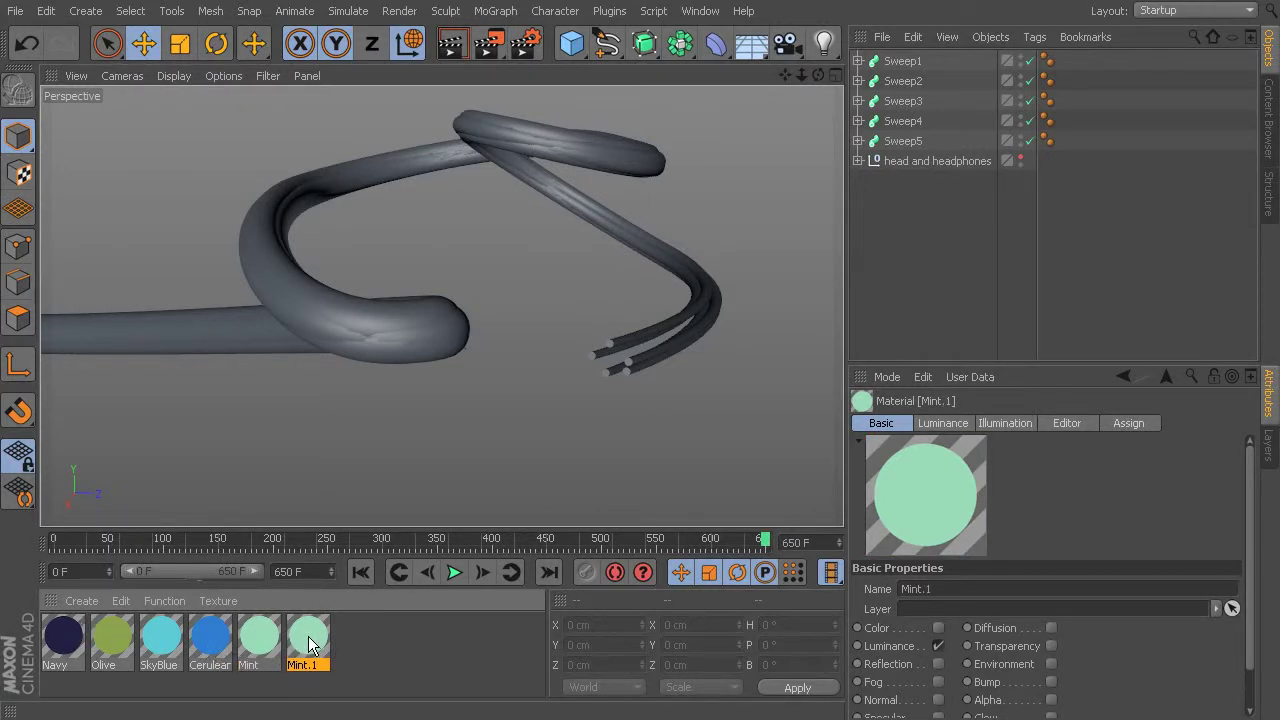
double_click(308, 641)
key("Return")
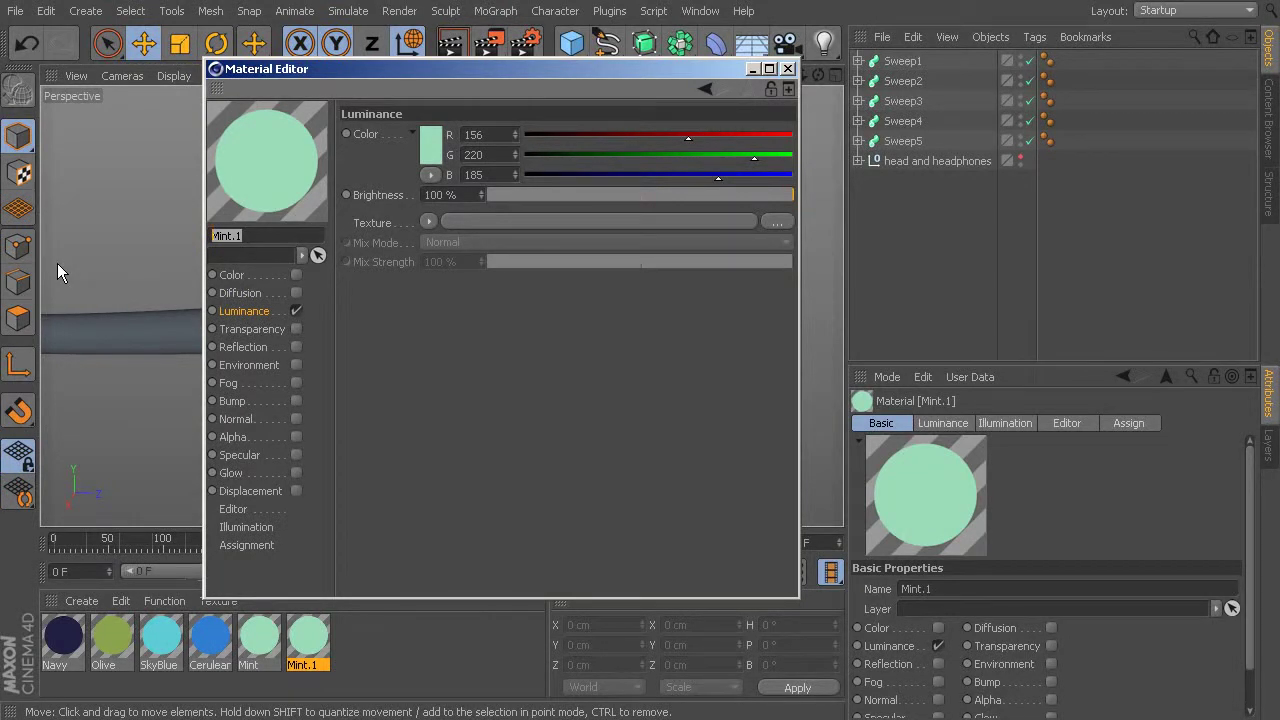
type("Speckled")
key("Return")
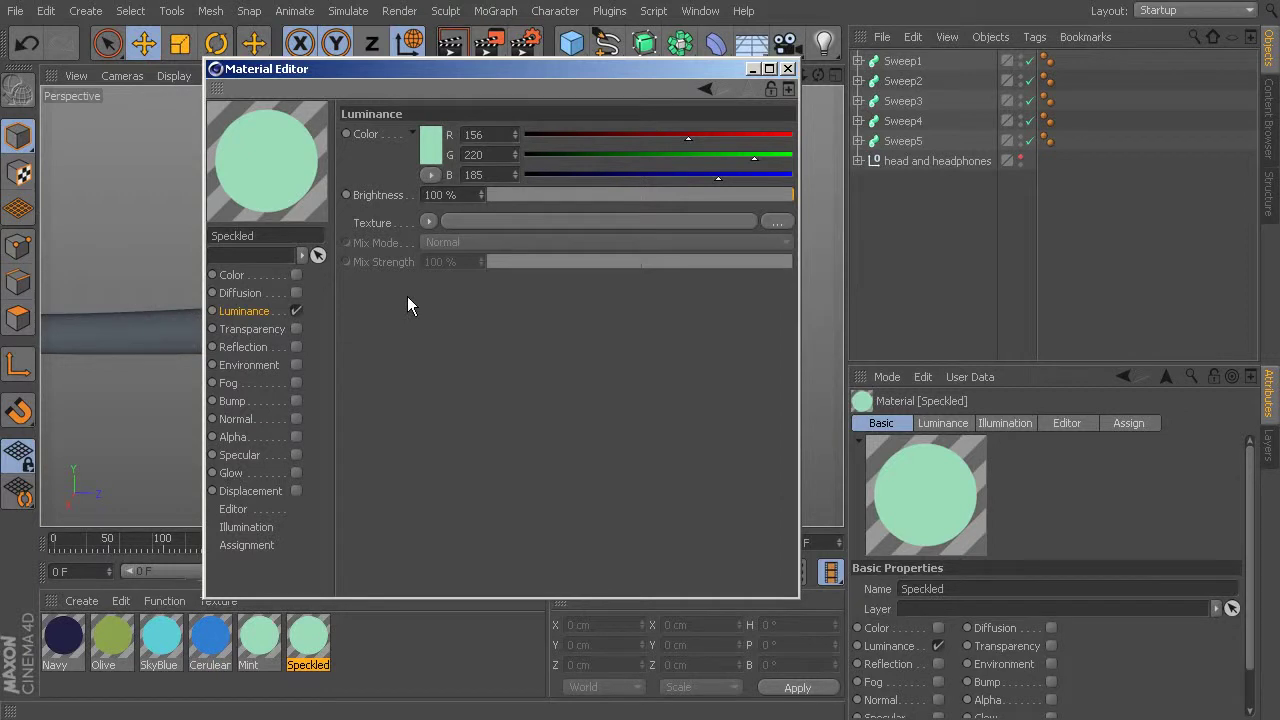
Set the Speckled material's luminance color to white (R 255, G 255, B 255) and load a Noise shader as its luminance texture
left_click_drag(718, 135, 868, 164)
left_click_drag(736, 175, 810, 175)
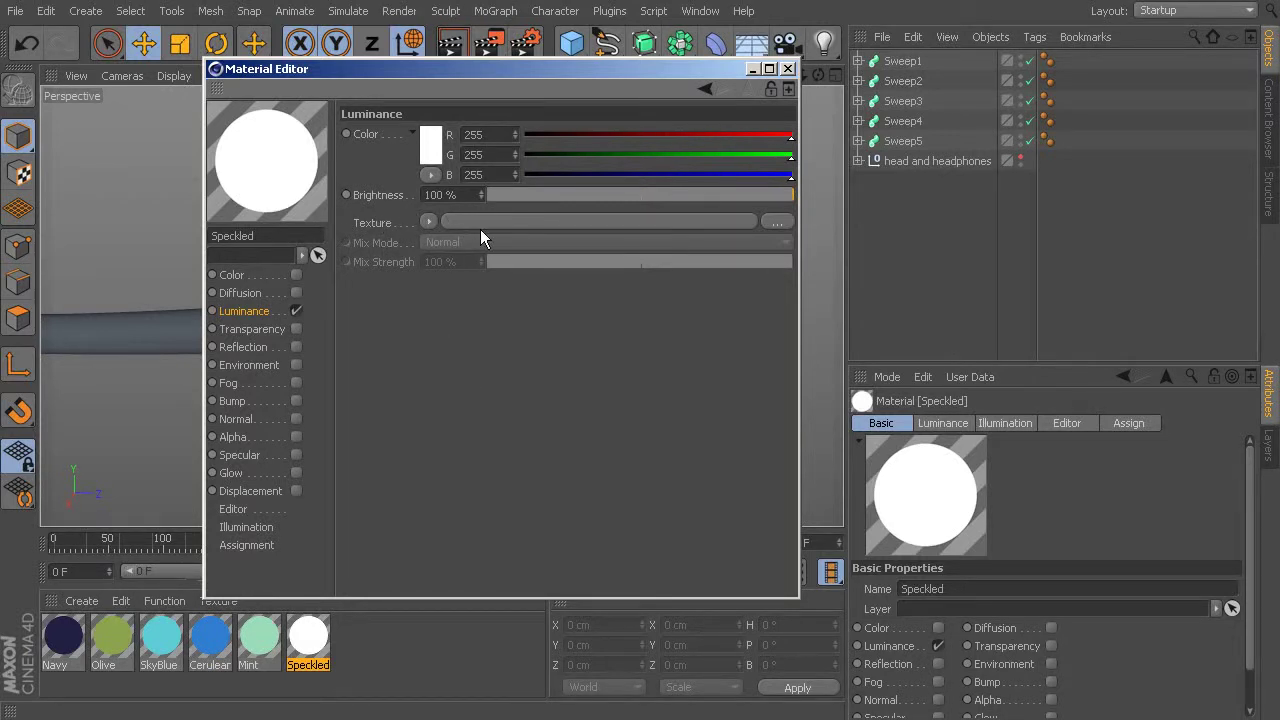
left_click(430, 222)
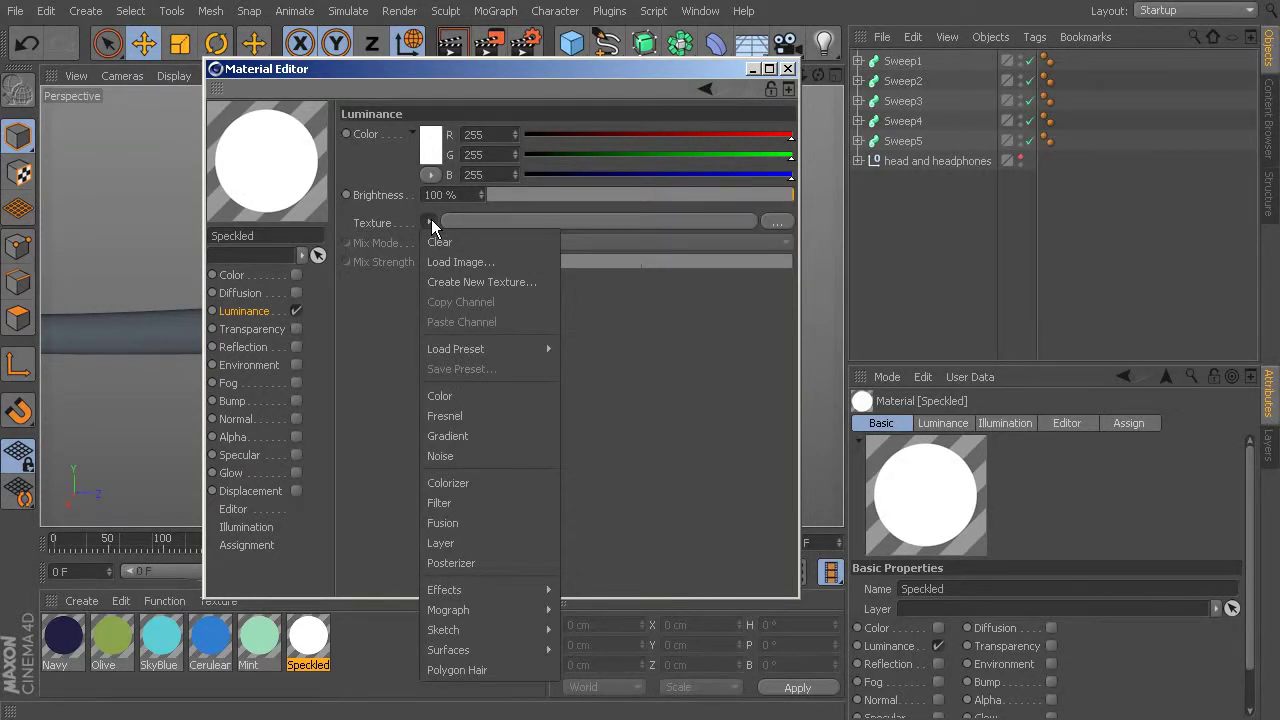
left_click(448, 457)
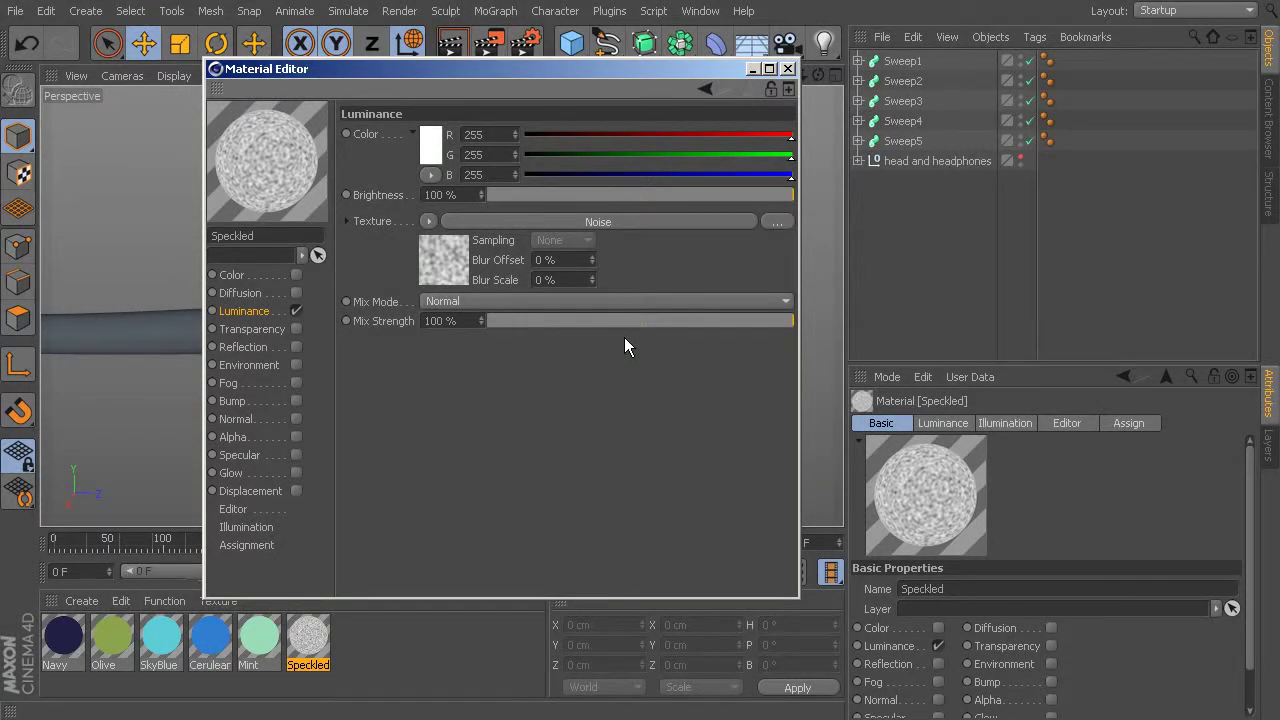
Open the Noise shader's properties and set its noise type to Buya
left_click(447, 262)
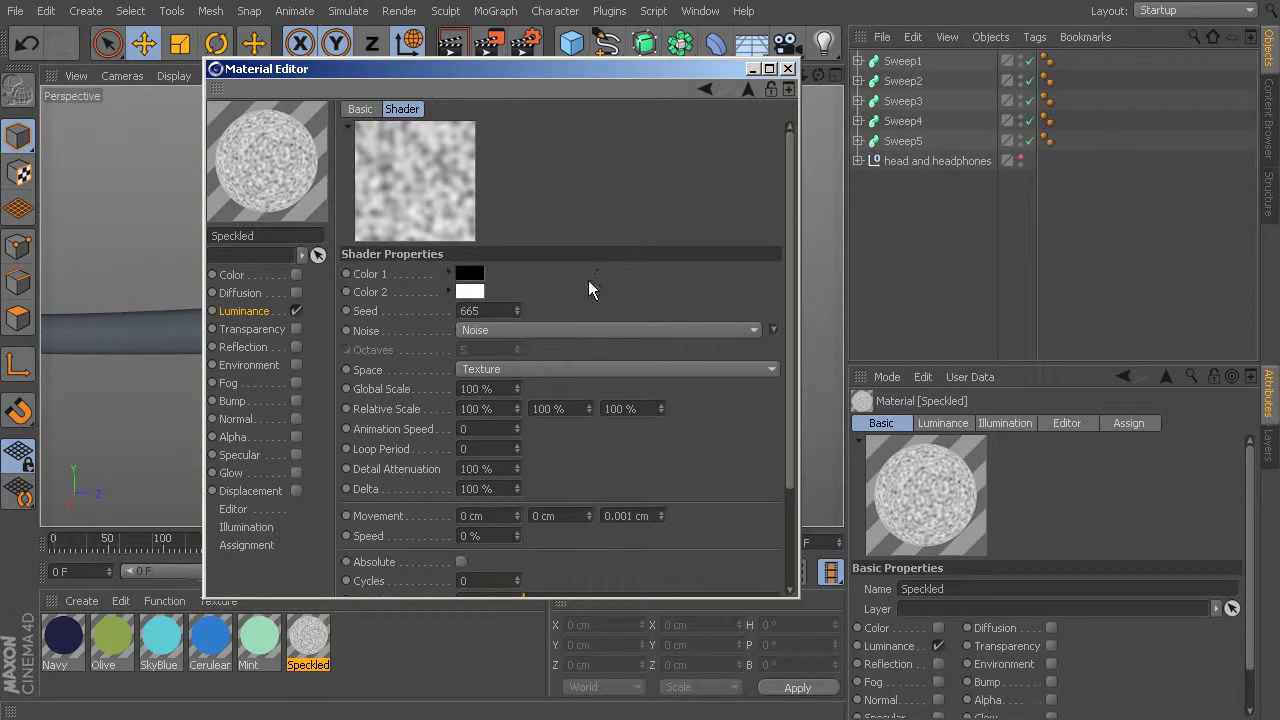
left_click(521, 331)
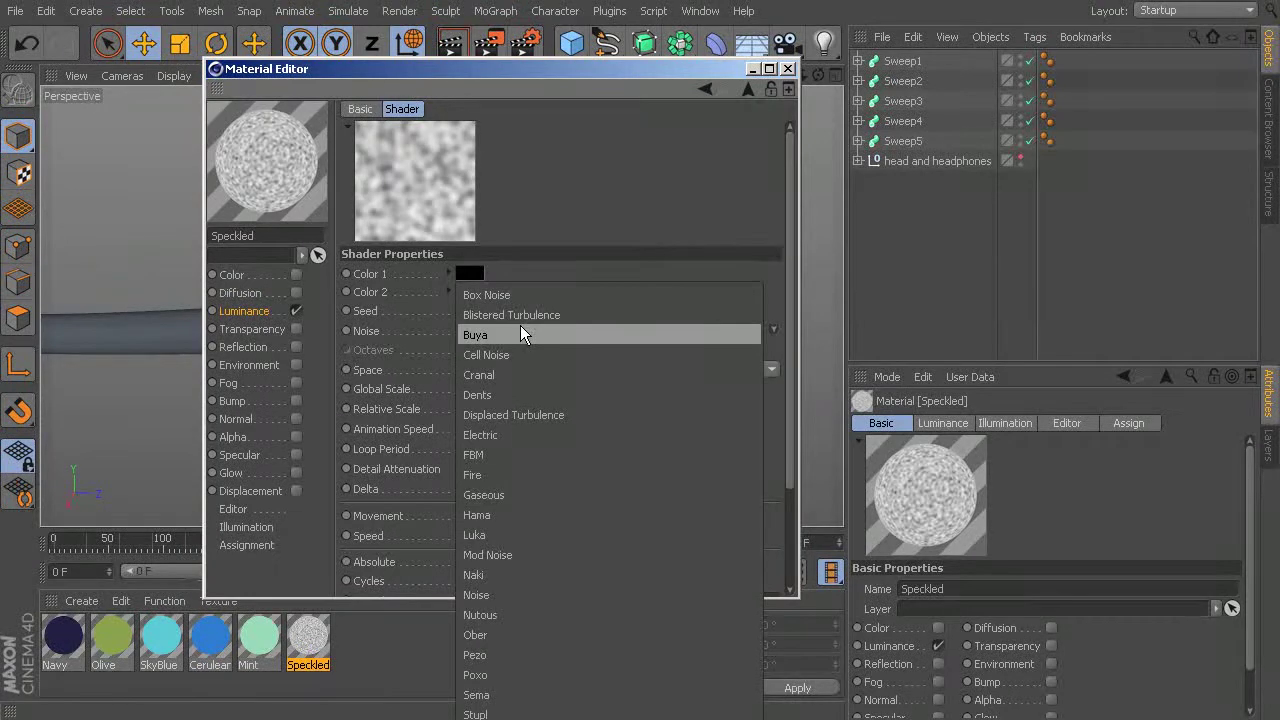
left_click(477, 336)
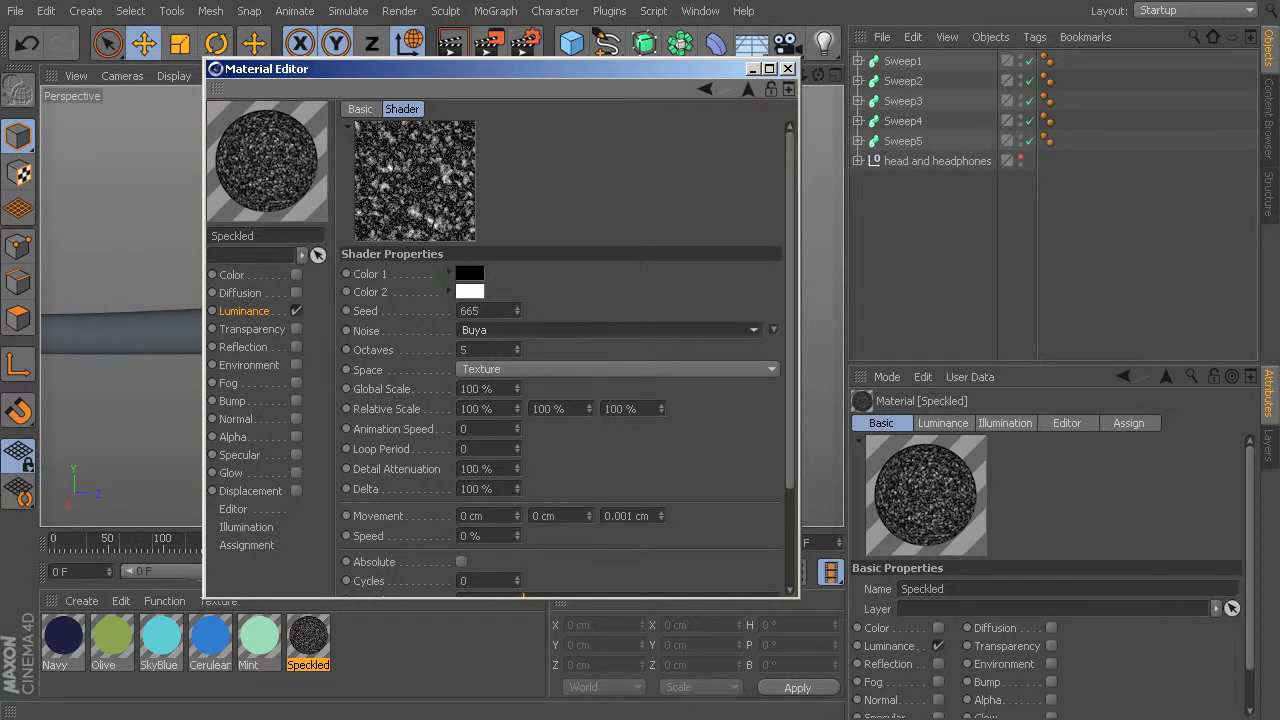
Check the reference color scheme and set the noise shader's Color 1 to its beige, R 239, G 219, B 194
key("alt+Tab")
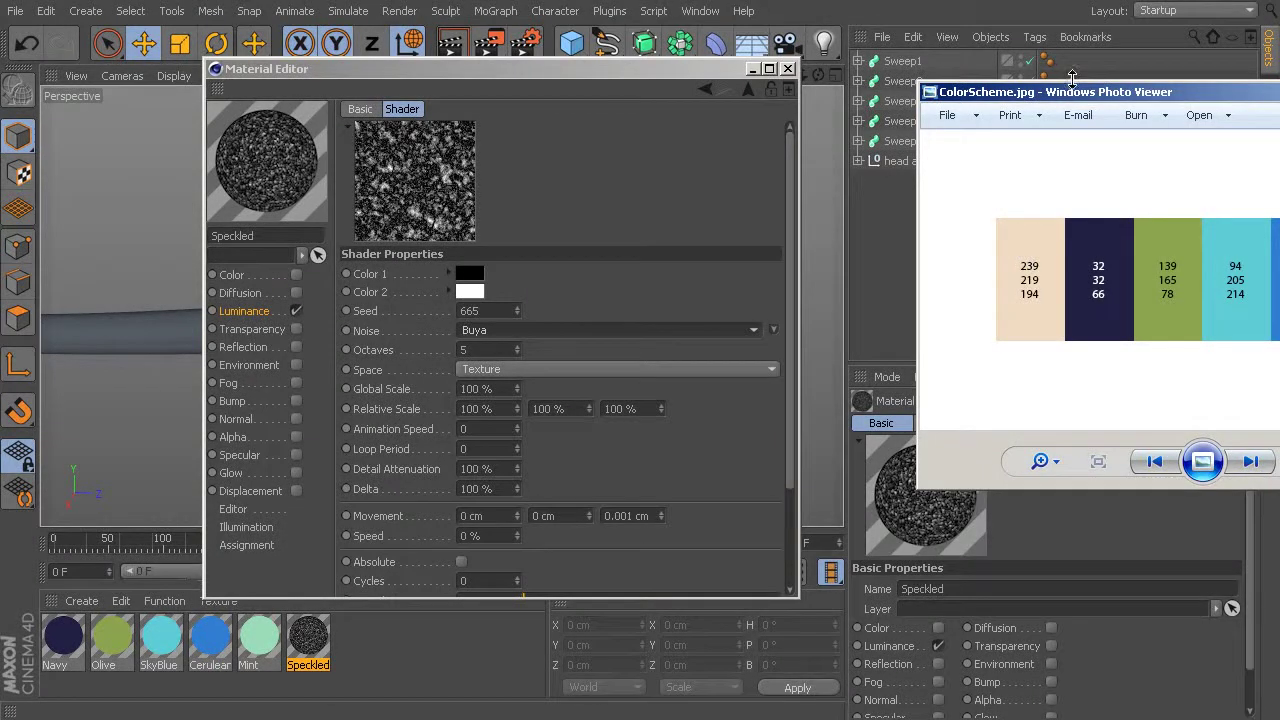
key("alt+Tab")
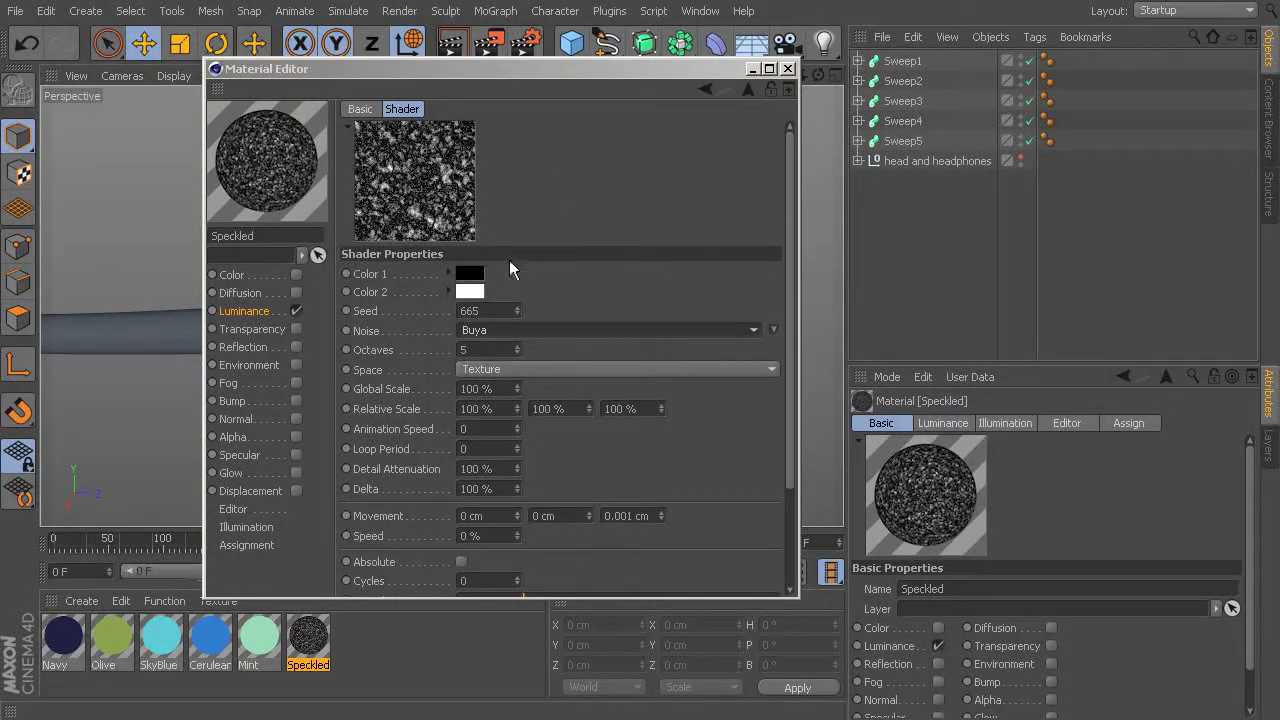
left_click(470, 272)
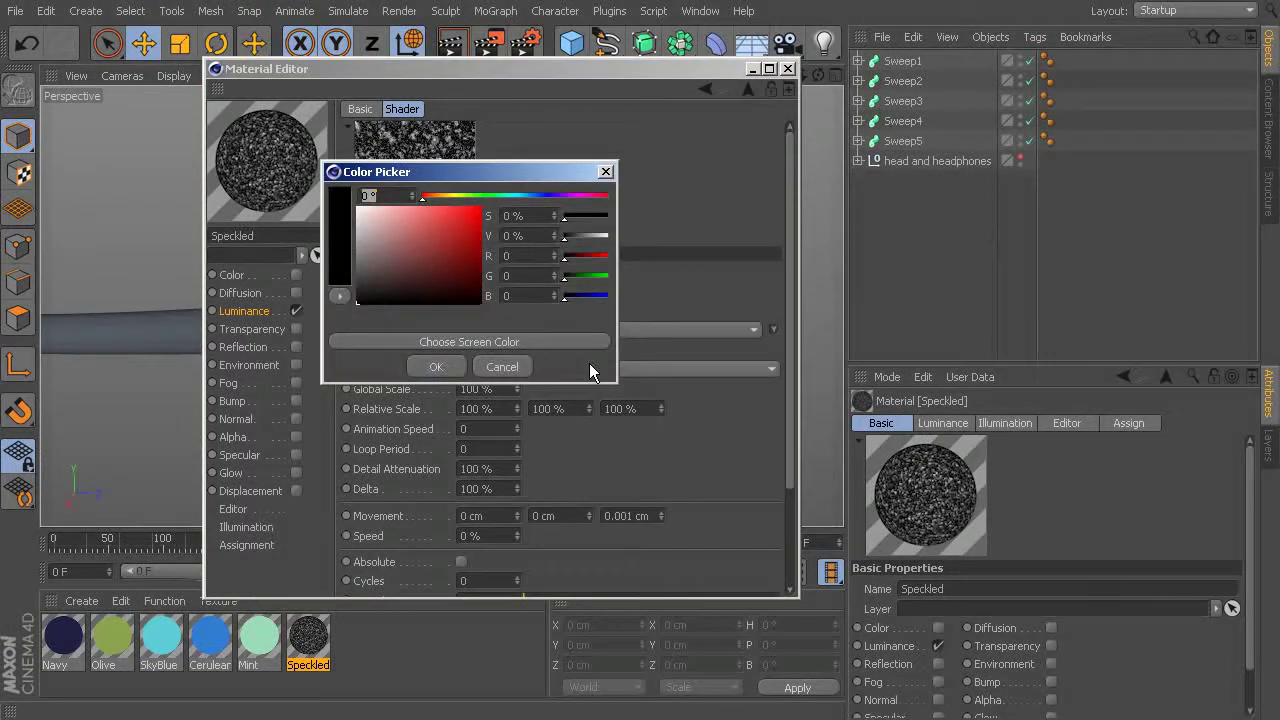
key("Tab")
key("Tab")
key("Tab")
type("239")
key("Return")
type("219")
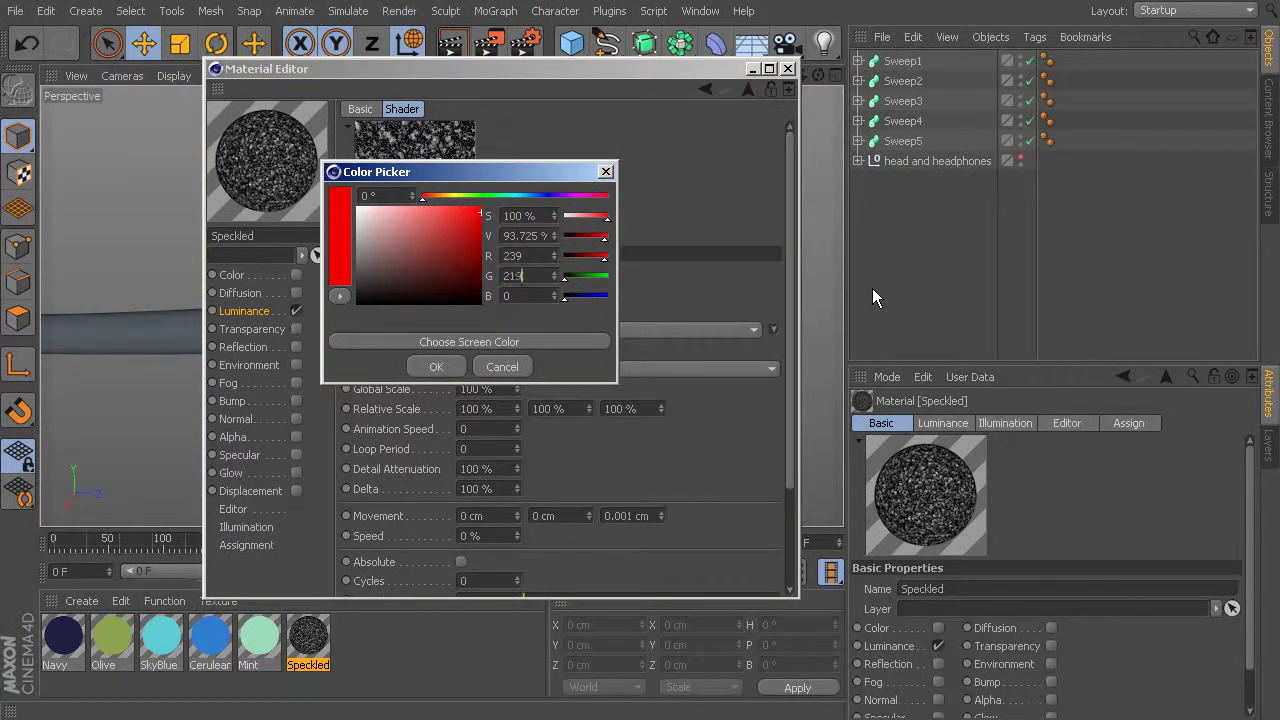
key("Tab")
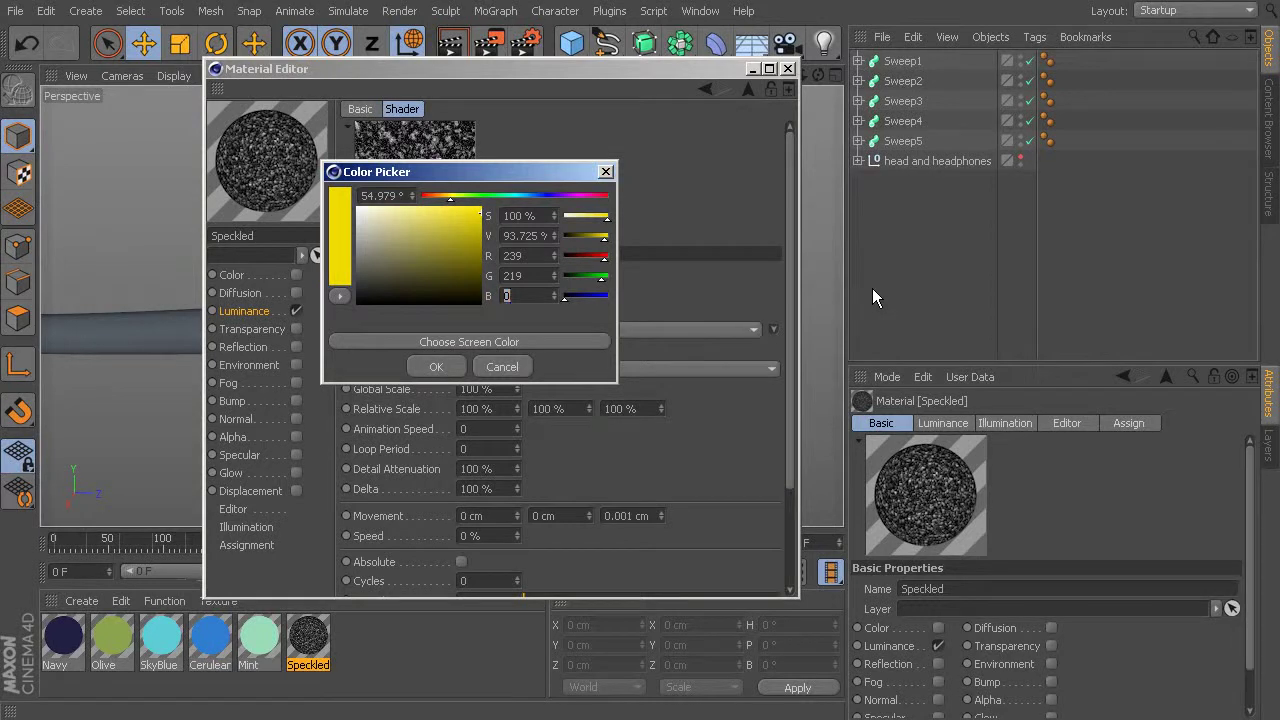
type("194")
key("Return")
left_click(436, 366)
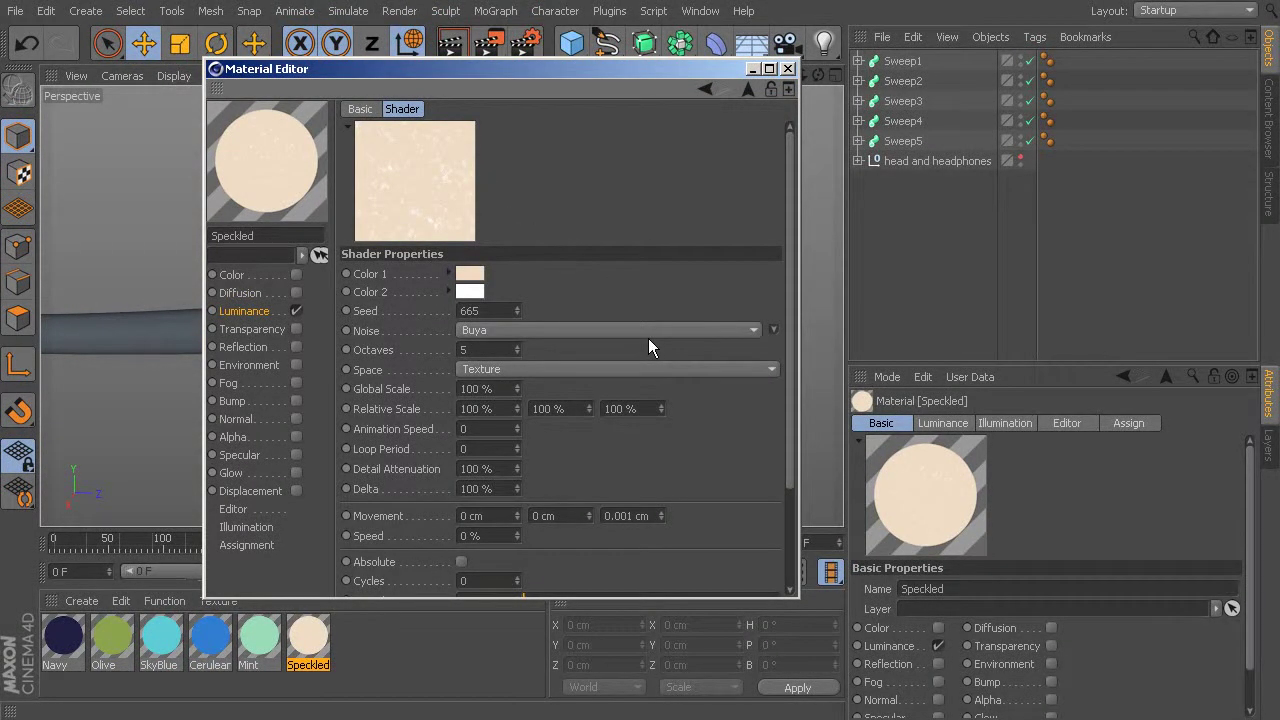
Set the noise's Color 2 to a darker beige sampled from the shader preview, R 184, G 168, B 149, and close the Material Editor
left_click(468, 292)
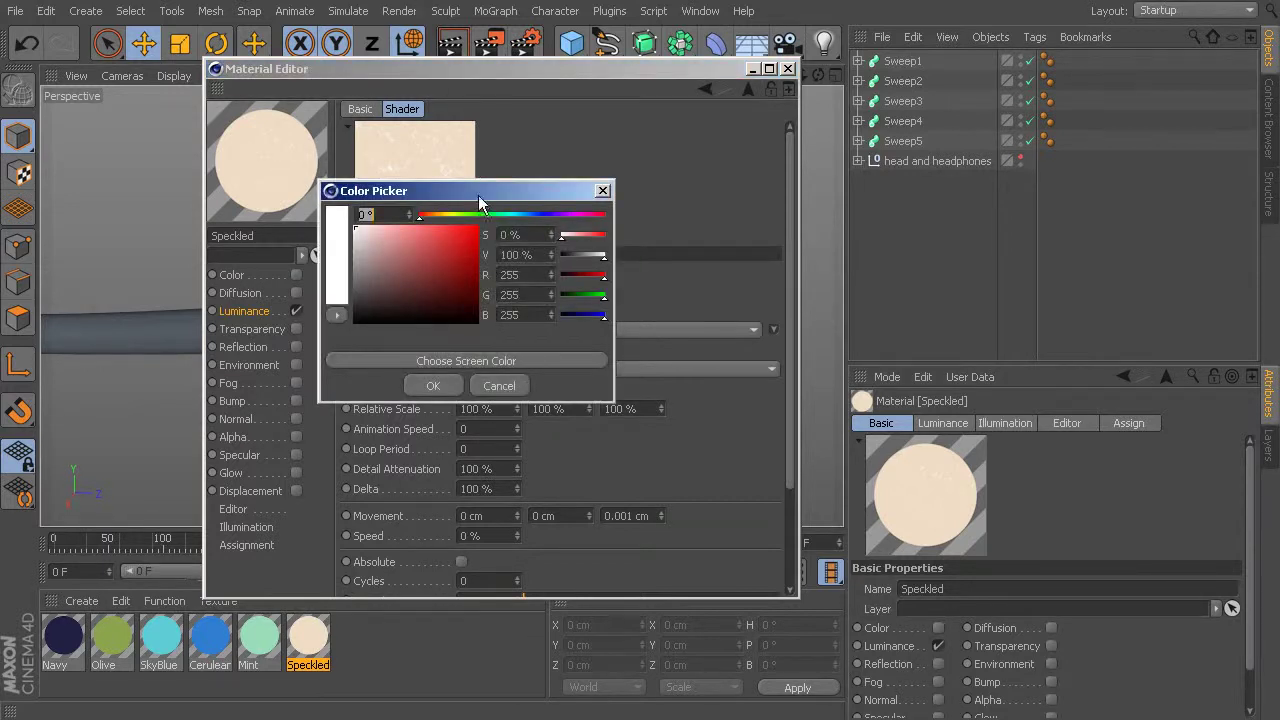
left_click_drag(478, 195, 537, 209)
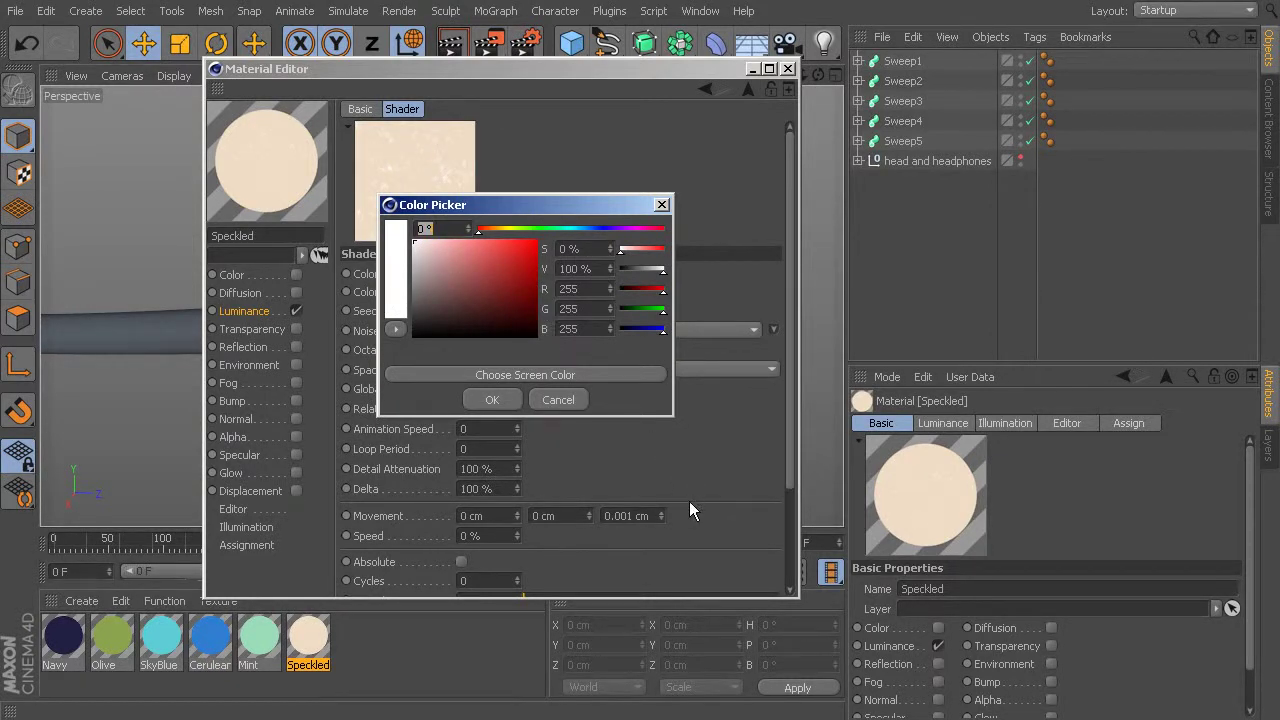
left_click(454, 374)
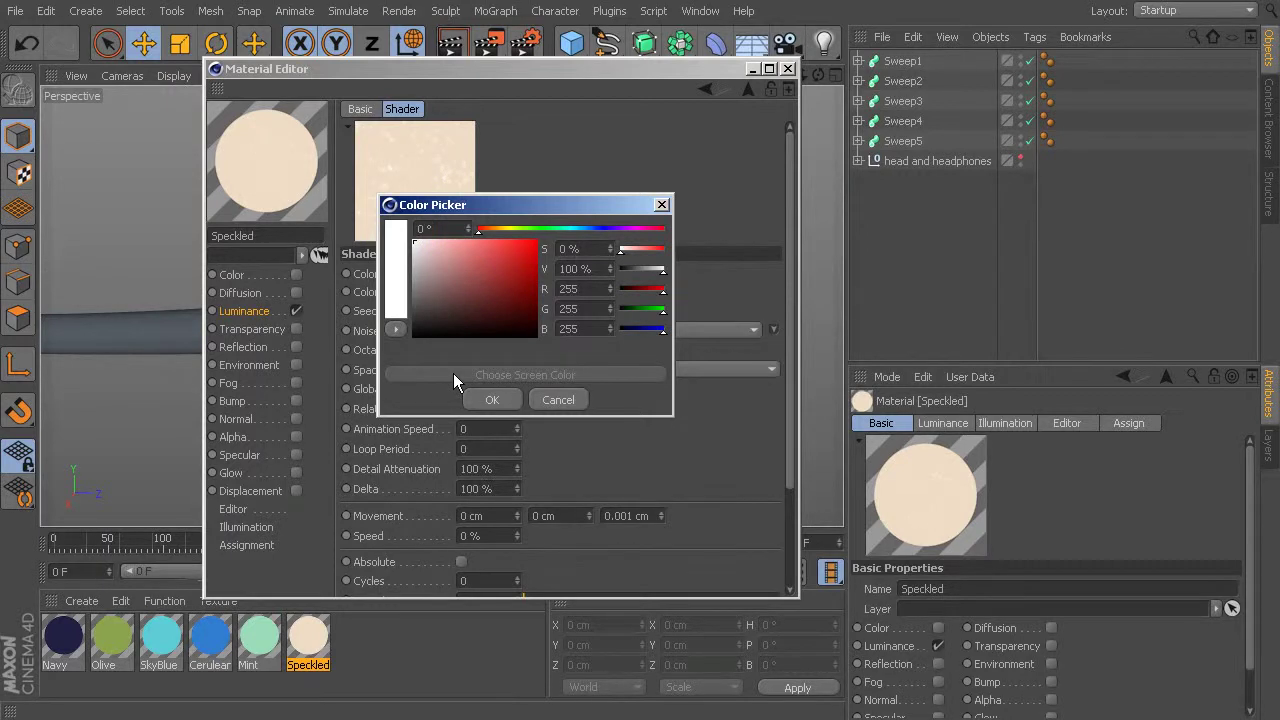
left_click(388, 152)
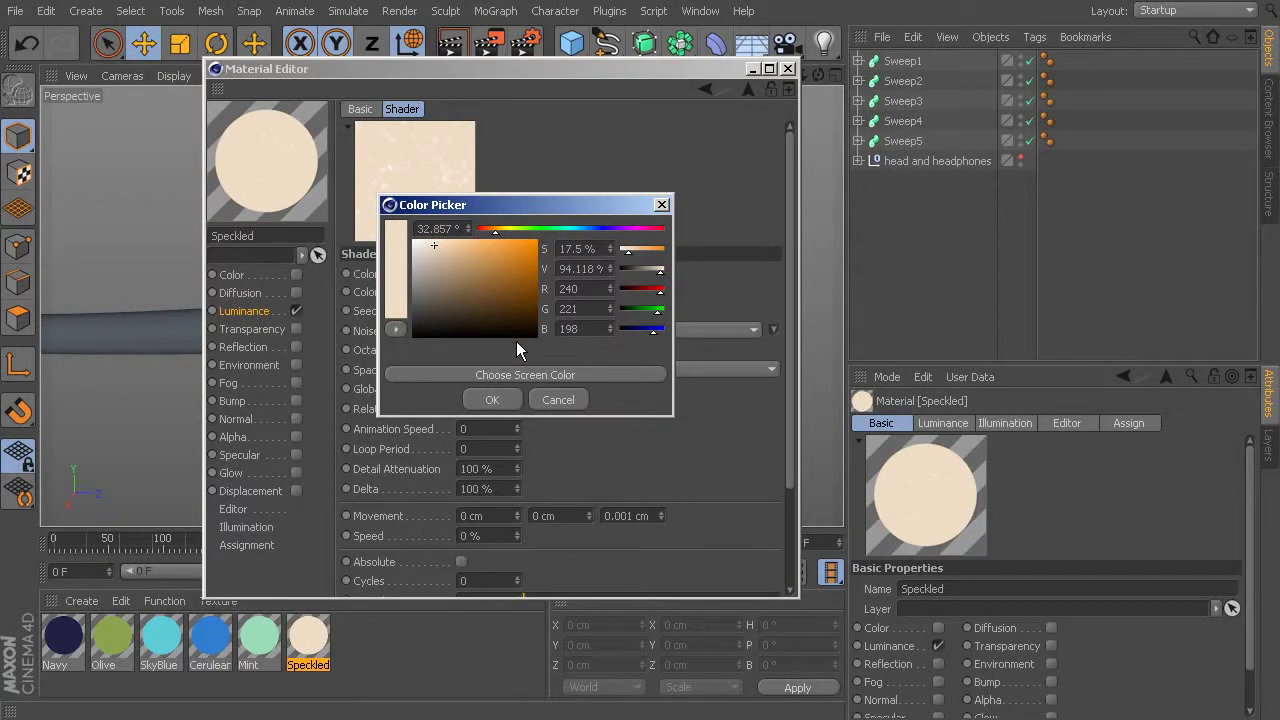
left_click_drag(435, 244, 436, 266)
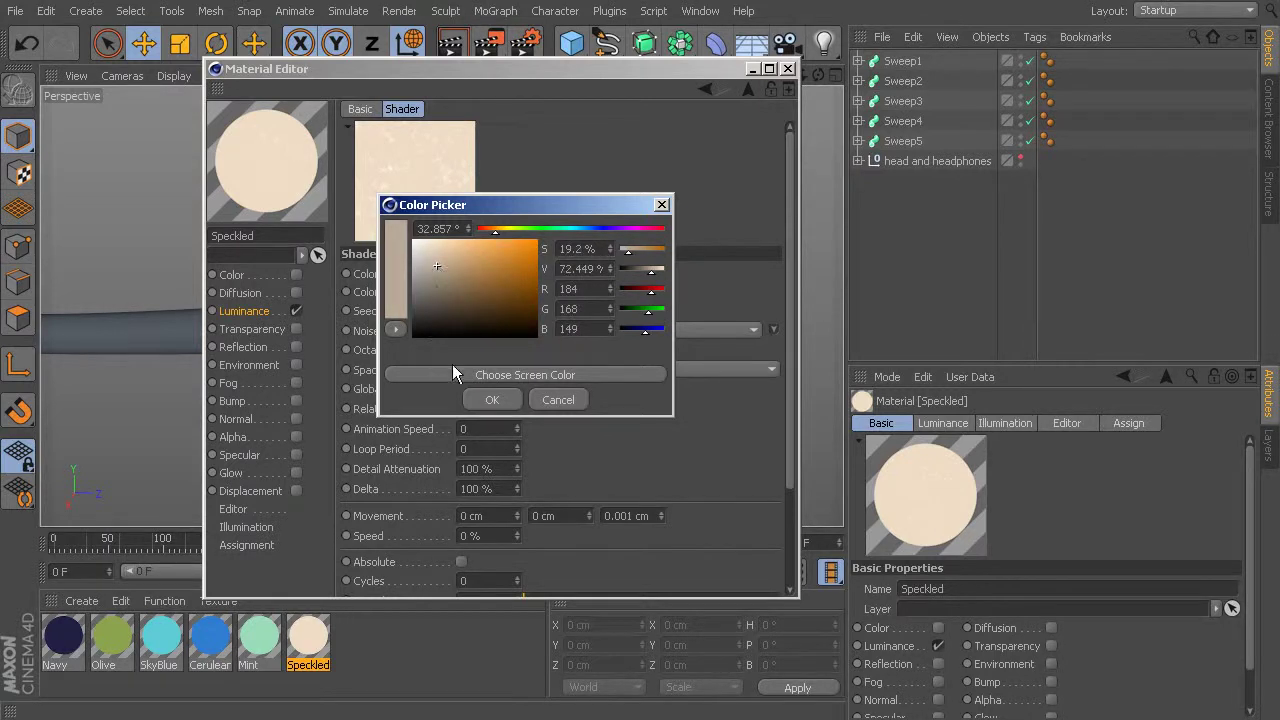
left_click(492, 400)
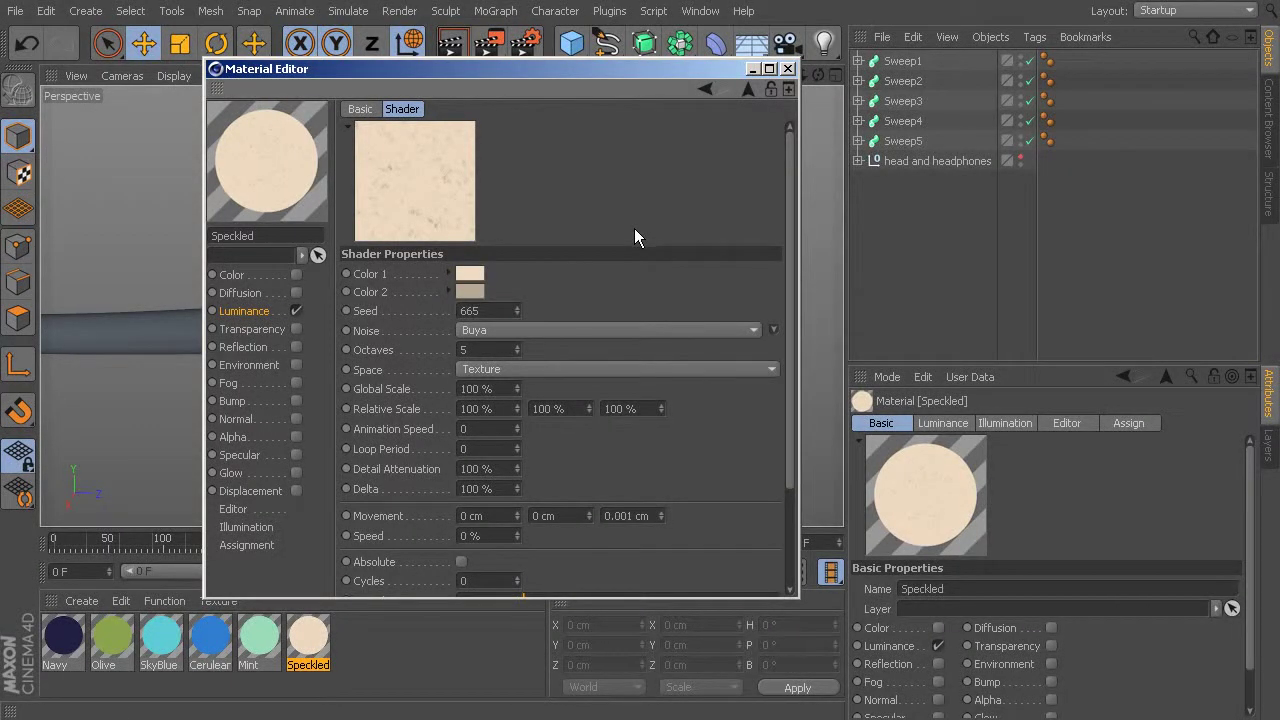
left_click(789, 69)
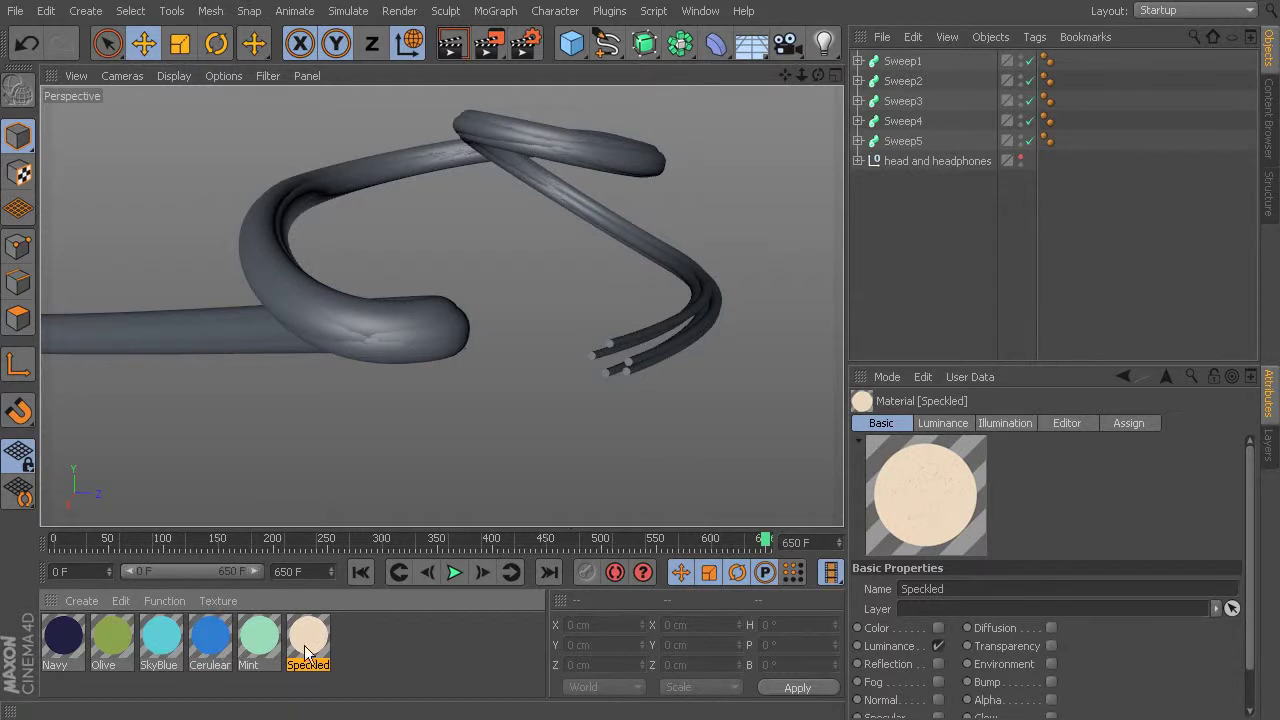
Add a Sky object to the scene and apply the Speckled material to it
left_click(760, 46)
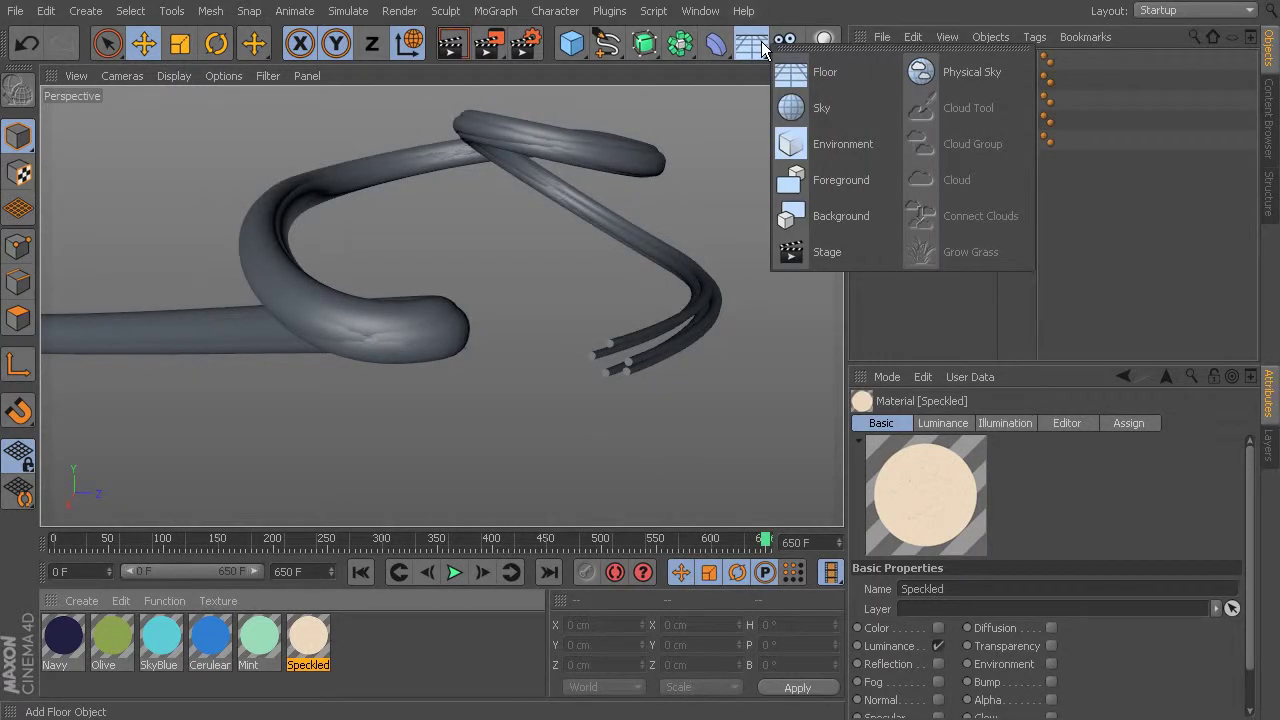
left_click(848, 108)
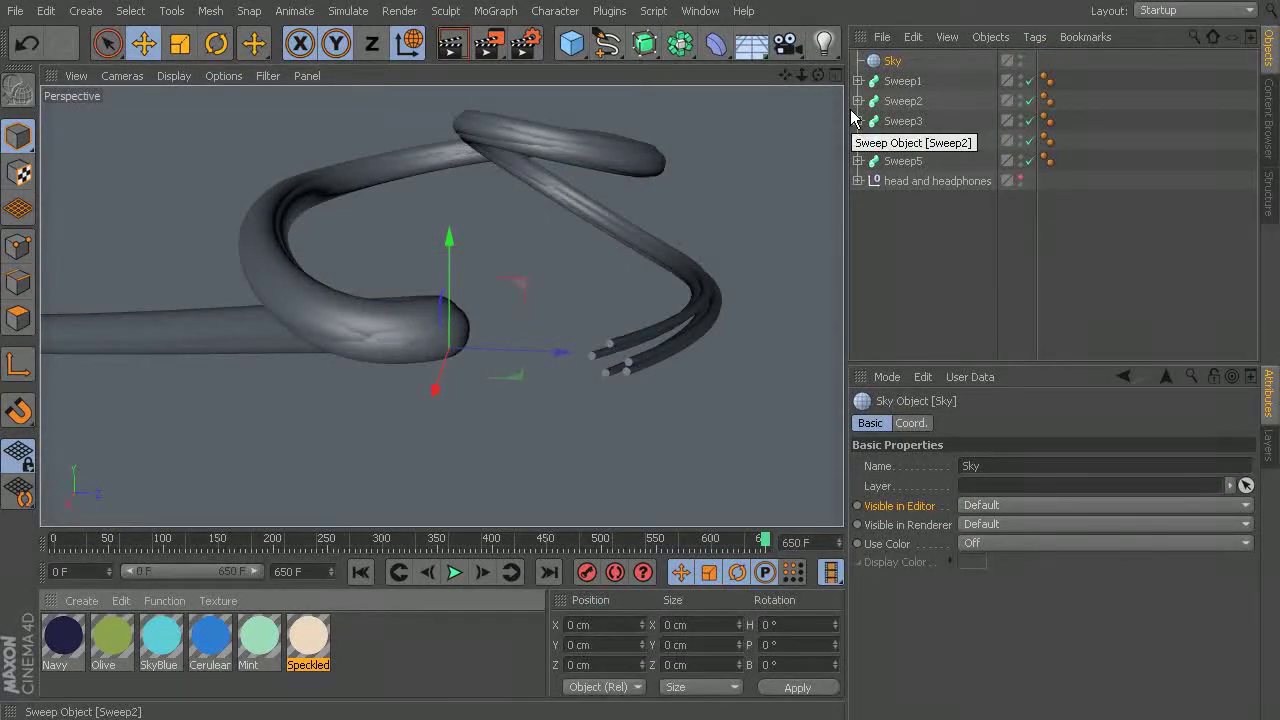
left_click_drag(306, 640, 900, 62)
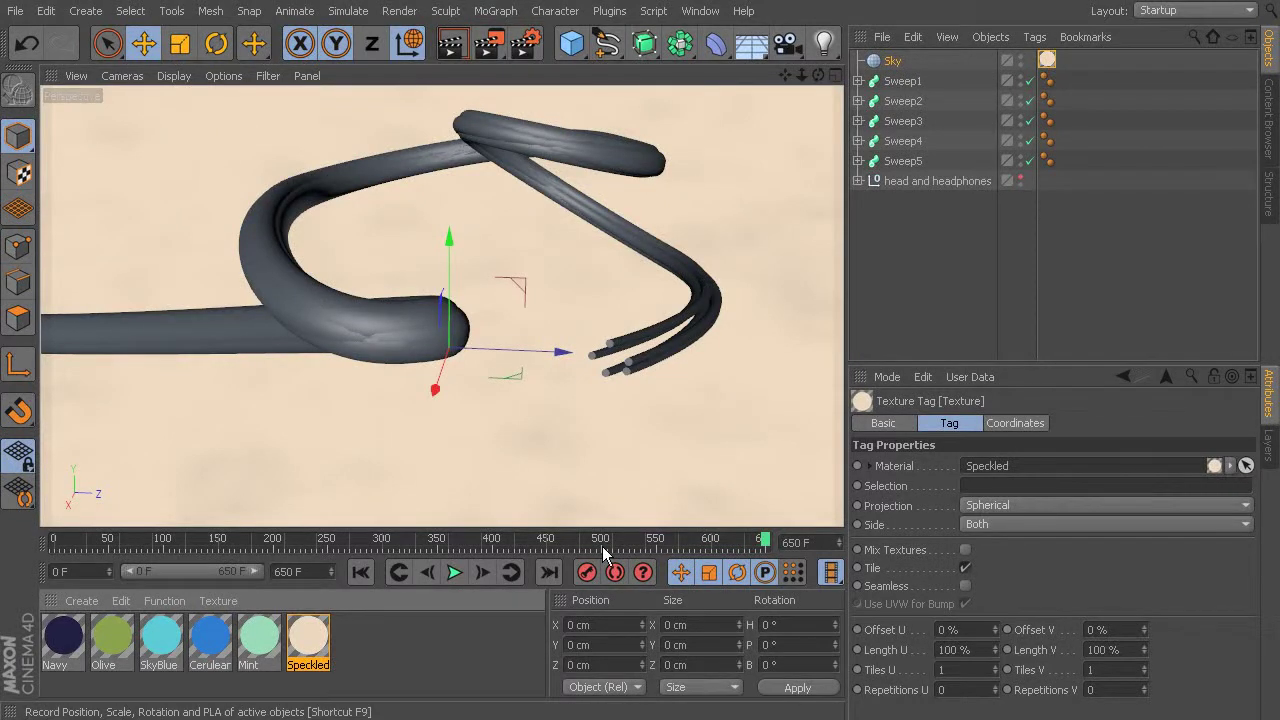
Enable the Interactive Render Region and enlarge and position it over the back of the head, the headphones and the sky
scroll(509, 244, "down", 4)
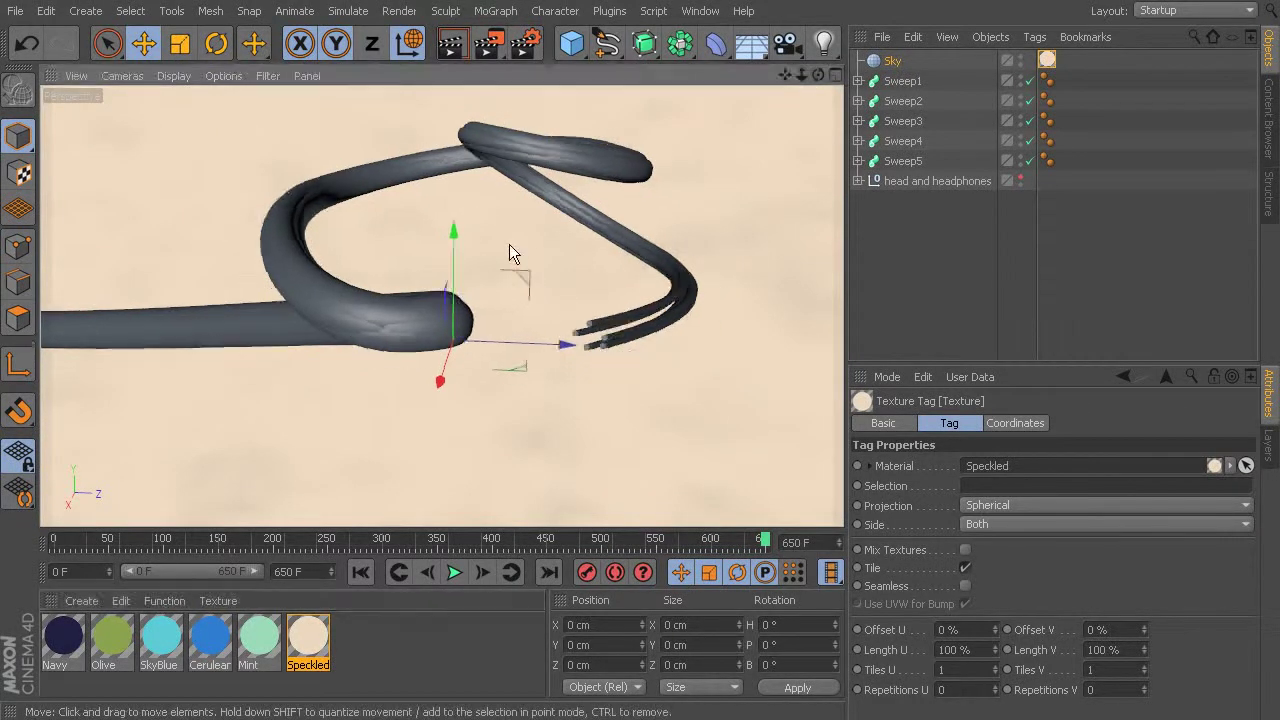
left_click_drag(470, 263, 697, 231, "alt")
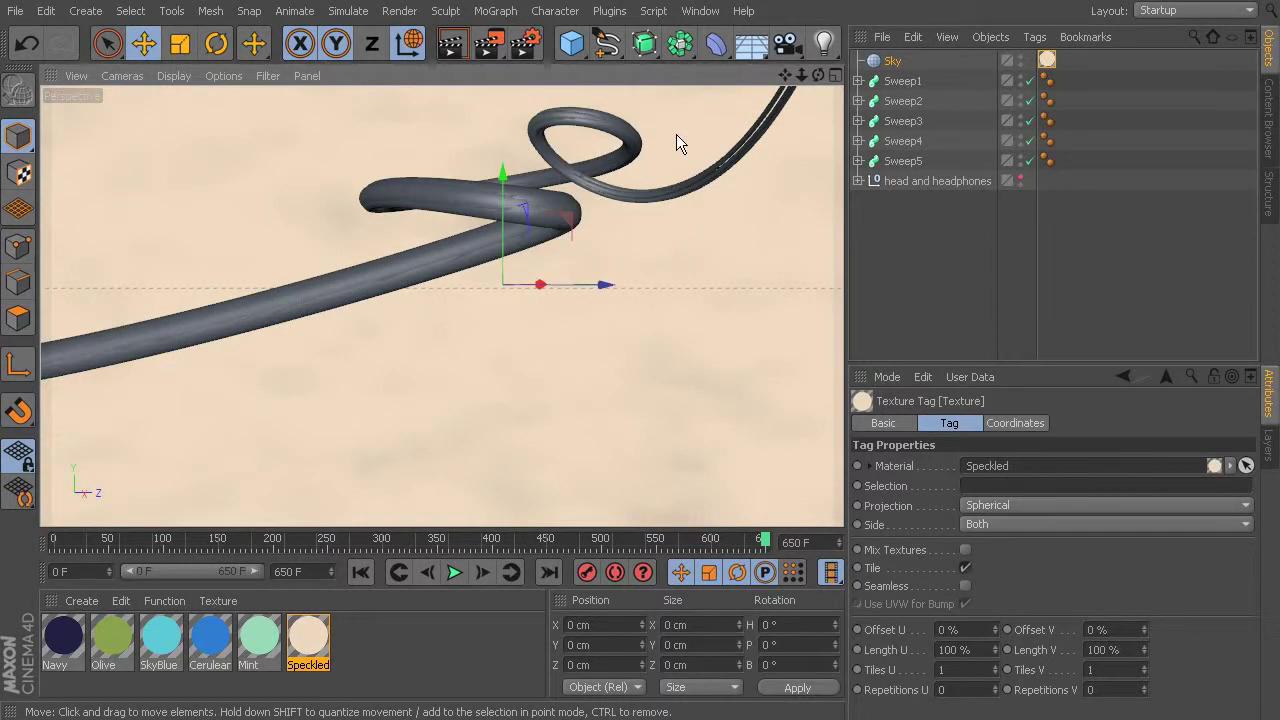
left_click(402, 12)
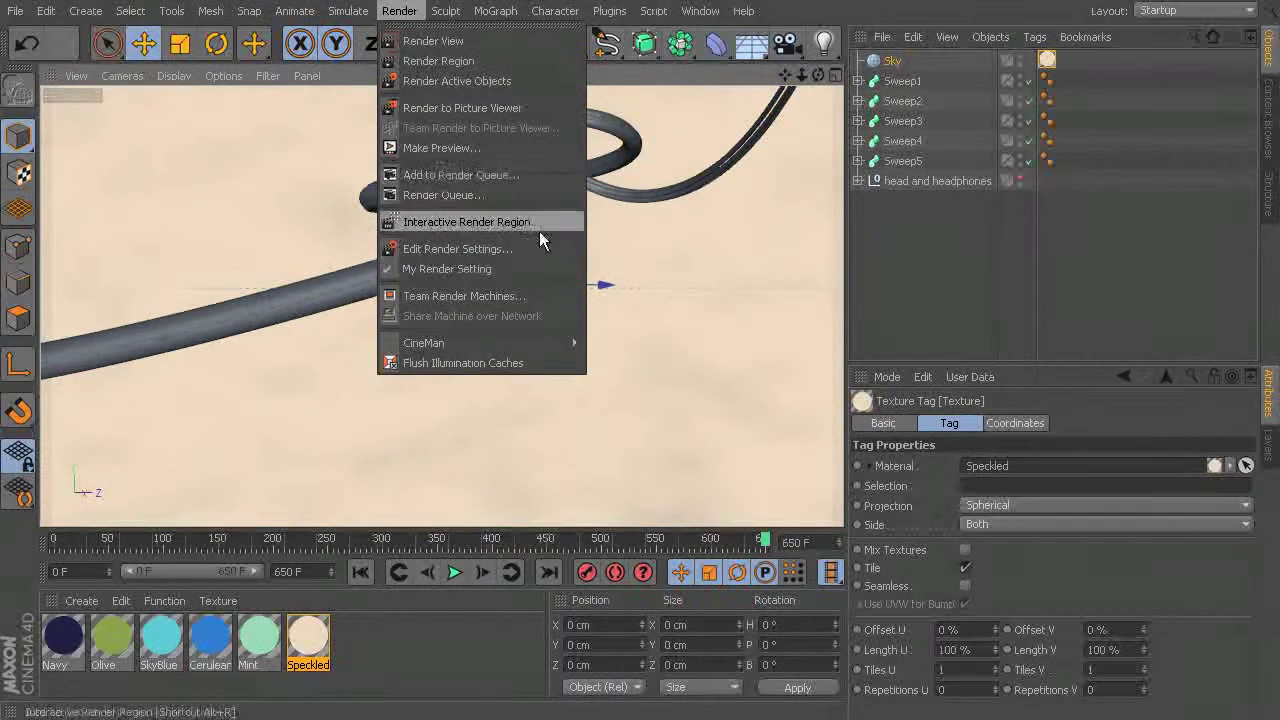
left_click(454, 222)
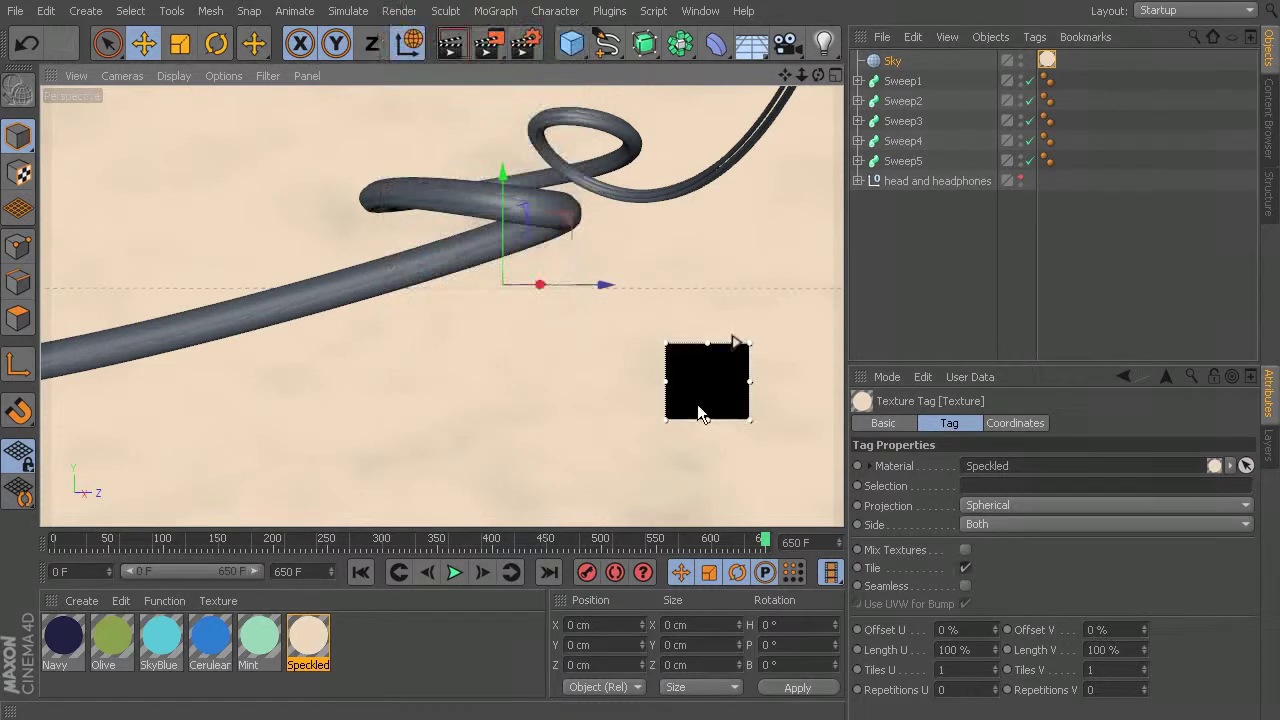
left_click_drag(660, 338, 318, 138)
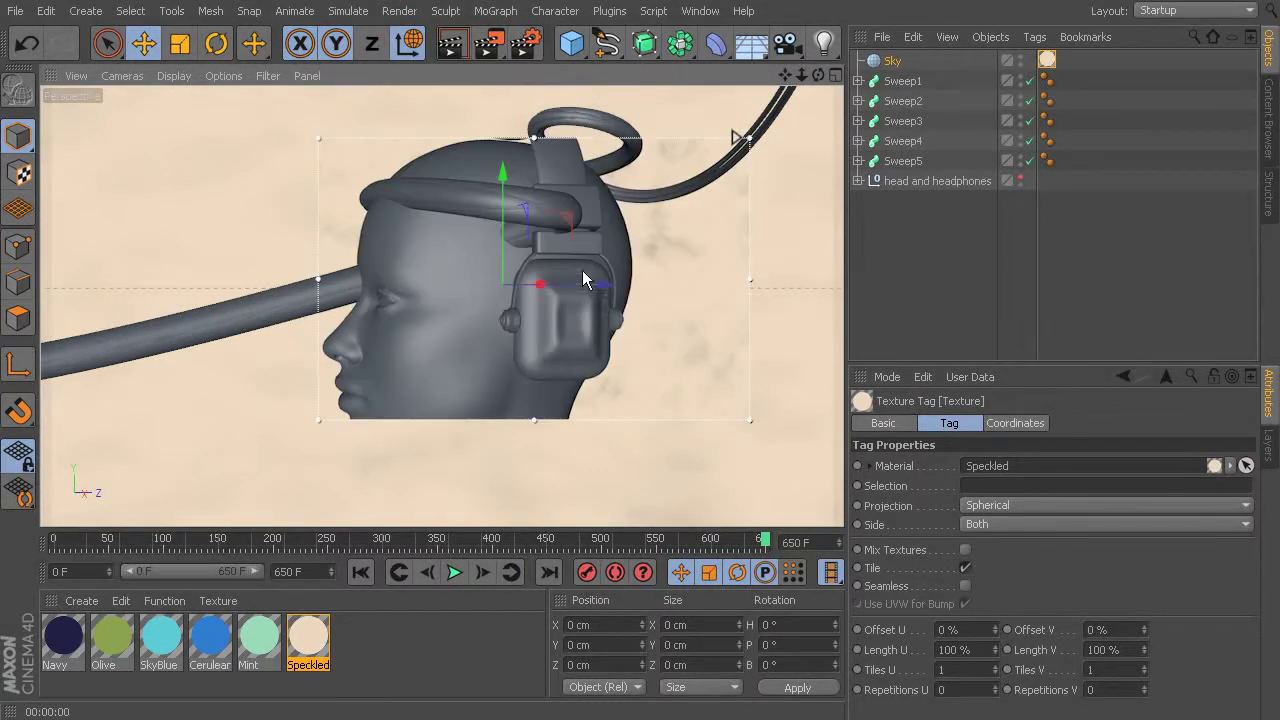
left_click_drag(655, 137, 753, 220)
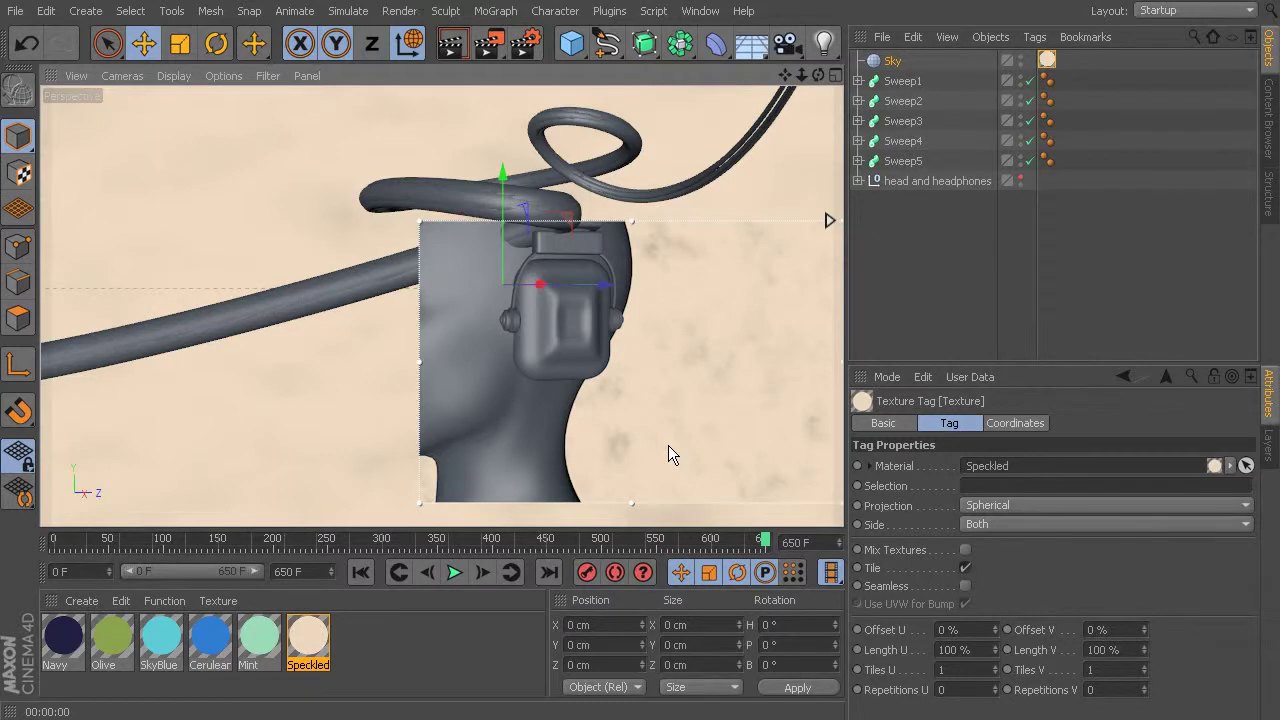
Set the Global Scale of the Speckled material's noise shader to 5 % and move the Material Editor off the render region
double_click(322, 641)
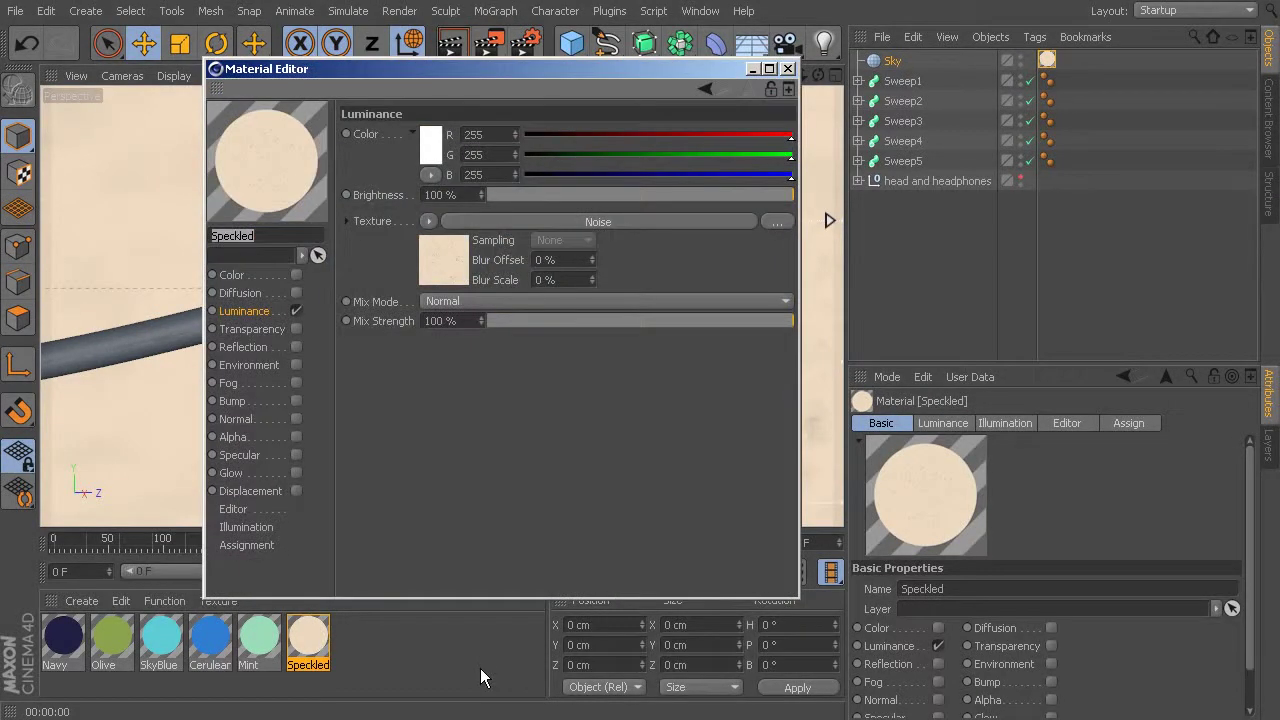
left_click(449, 254)
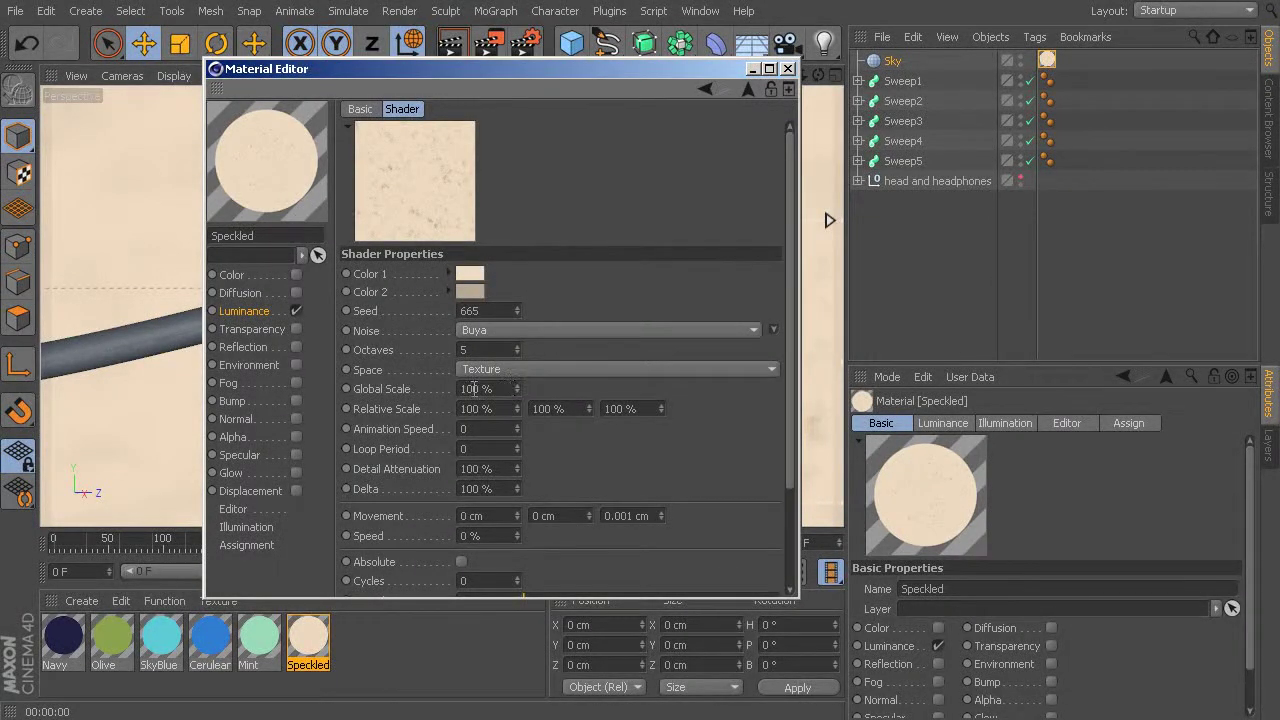
left_click_drag(505, 389, 453, 393)
type("5")
key("Return")
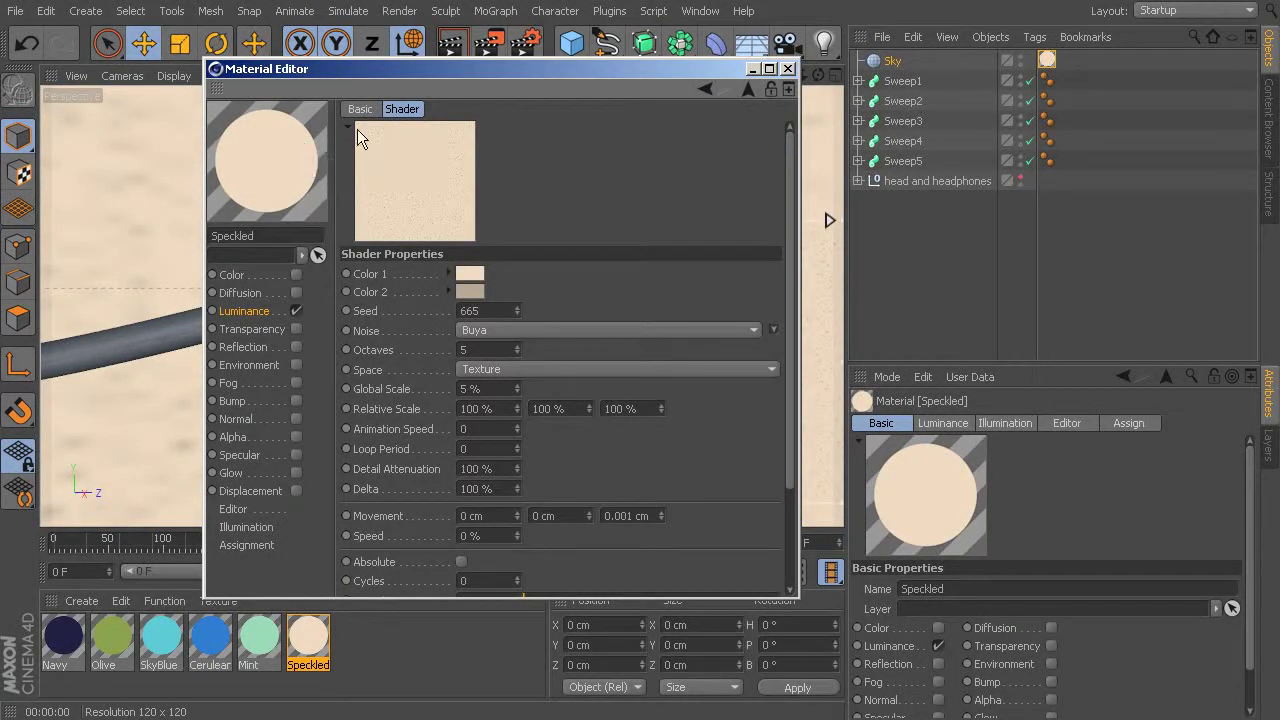
left_click_drag(658, 69, 1279, 64)
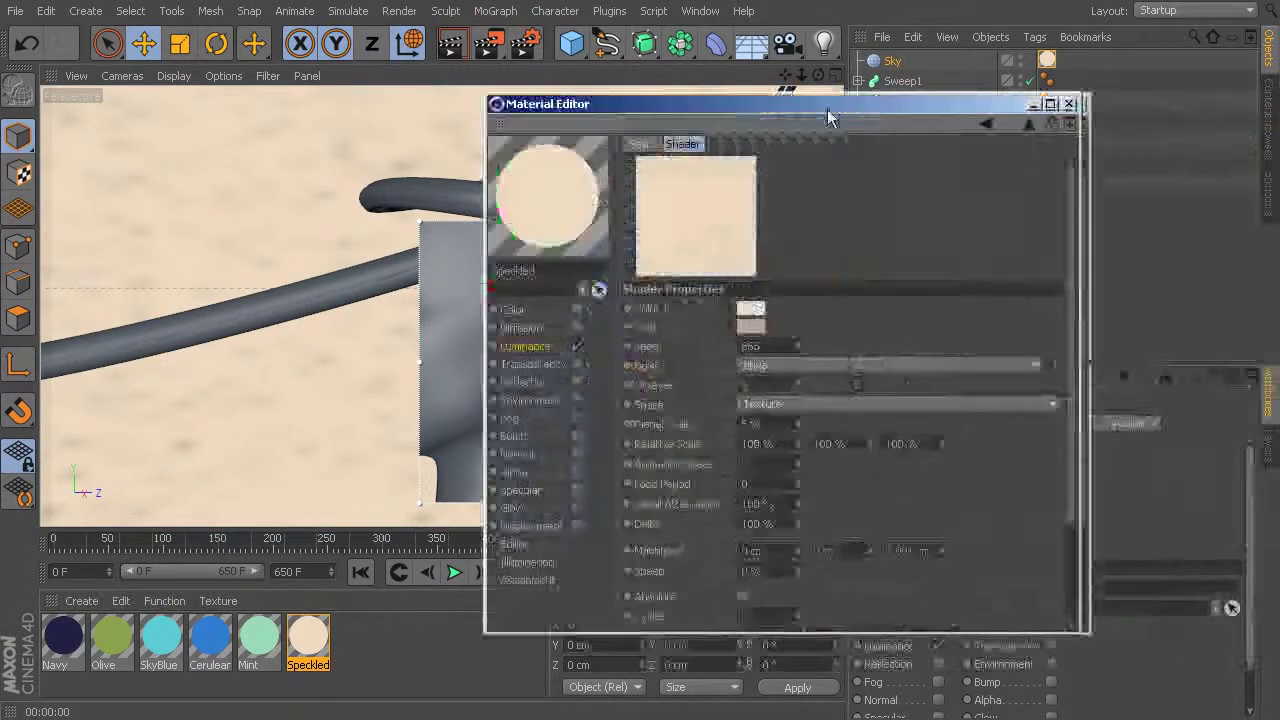
Close the Material Editor and apply Navy to Sweep1, Olive to Sweep2, SkyBlue to Sweep3, Cerulean to Sweep4 and Mint to Sweep5
left_click_drag(829, 114, 792, 111)
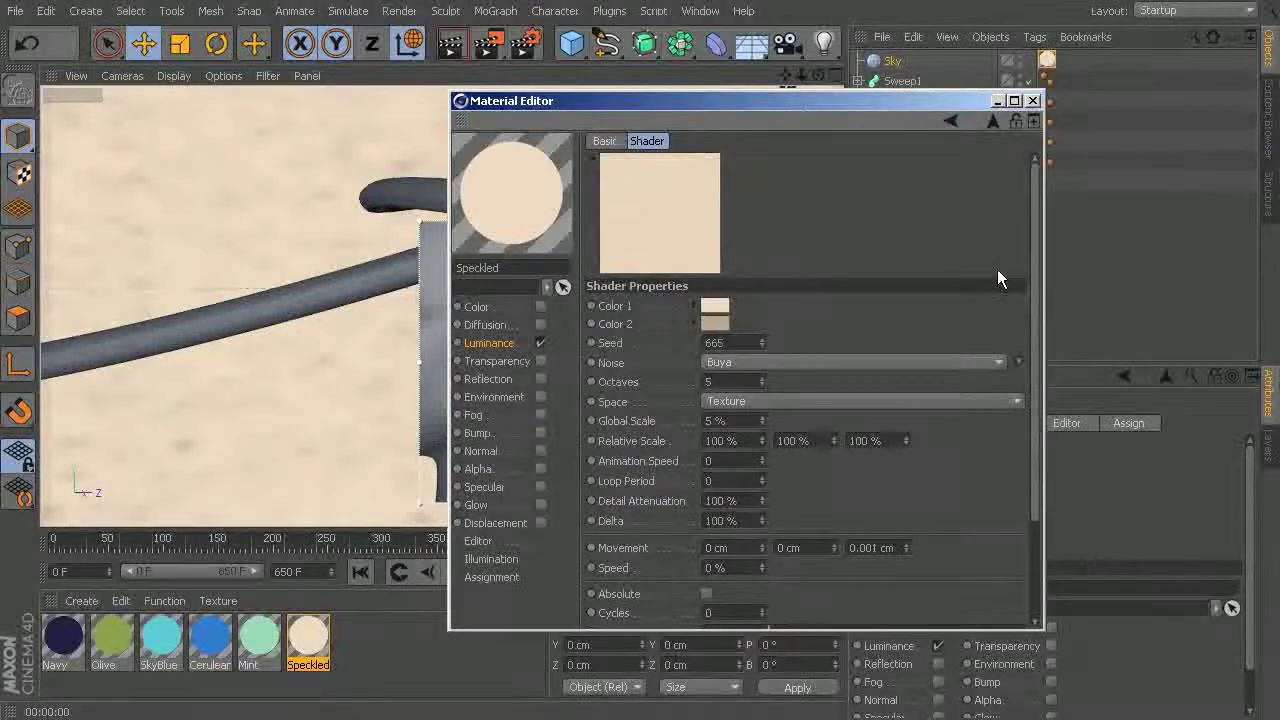
left_click(1033, 100)
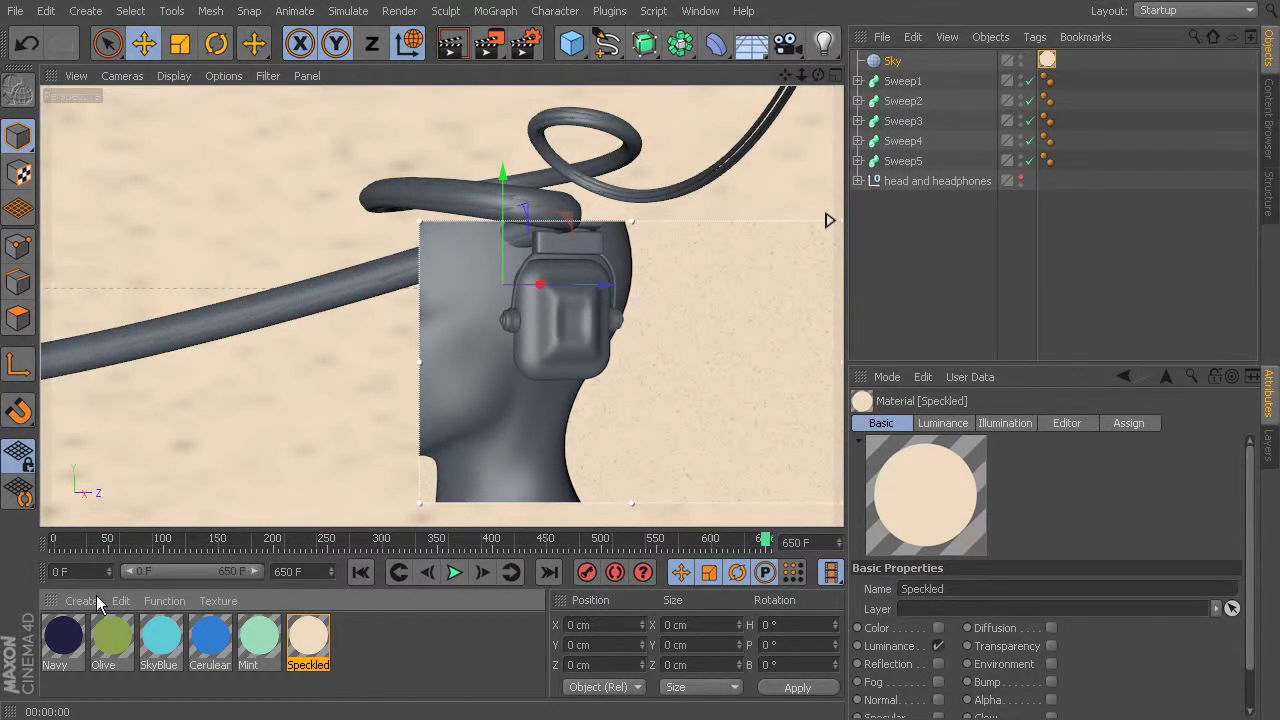
left_click_drag(75, 640, 903, 87)
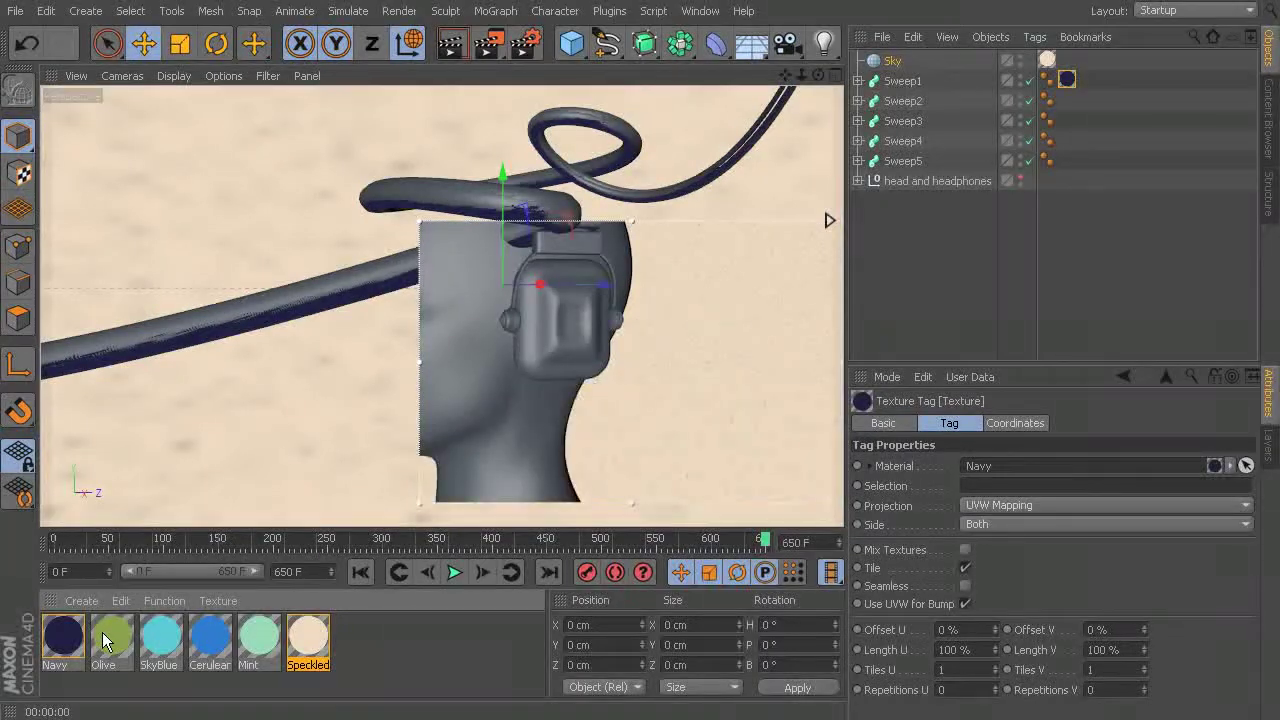
left_click_drag(915, 117, 910, 103)
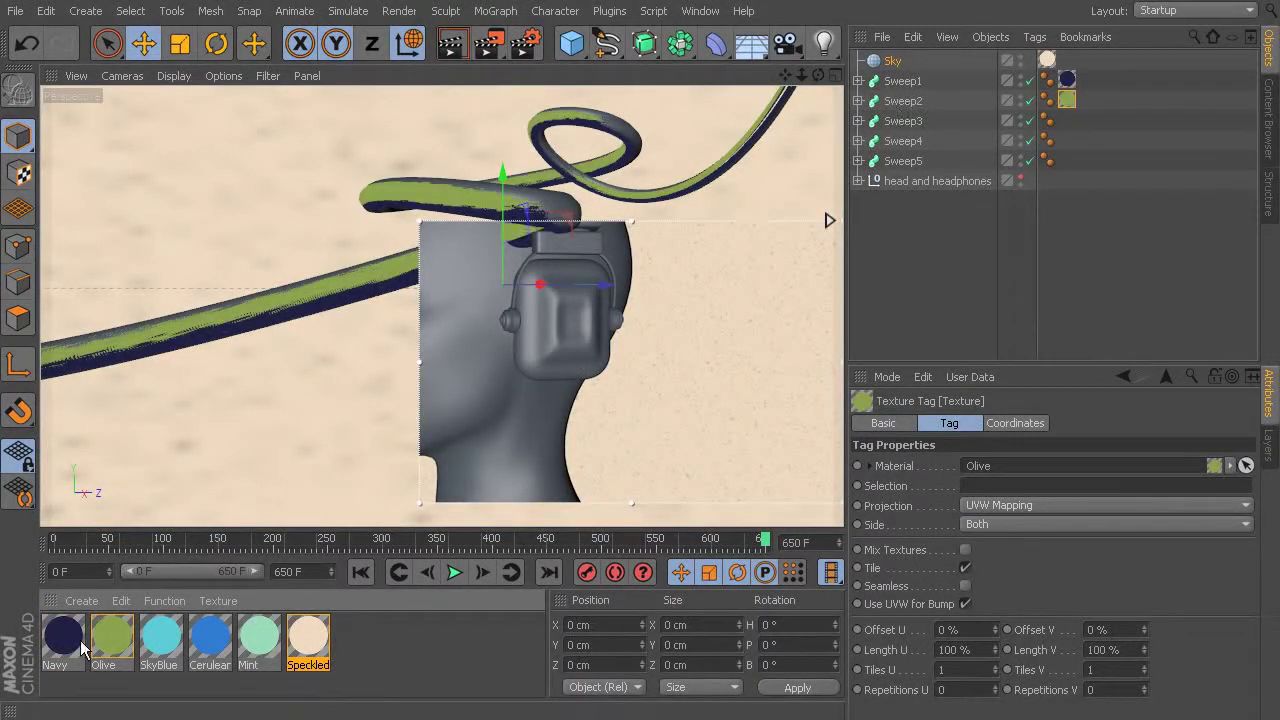
left_click_drag(1085, 50, 903, 121)
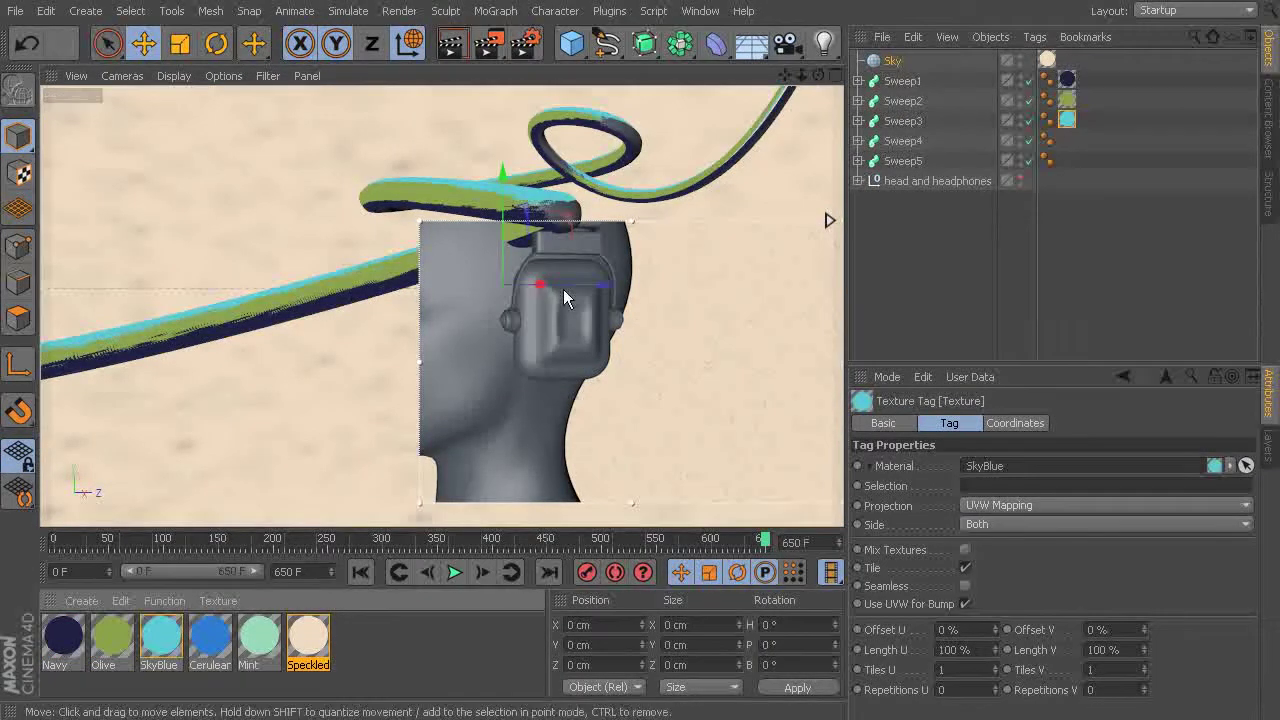
left_click_drag(213, 651, 915, 141)
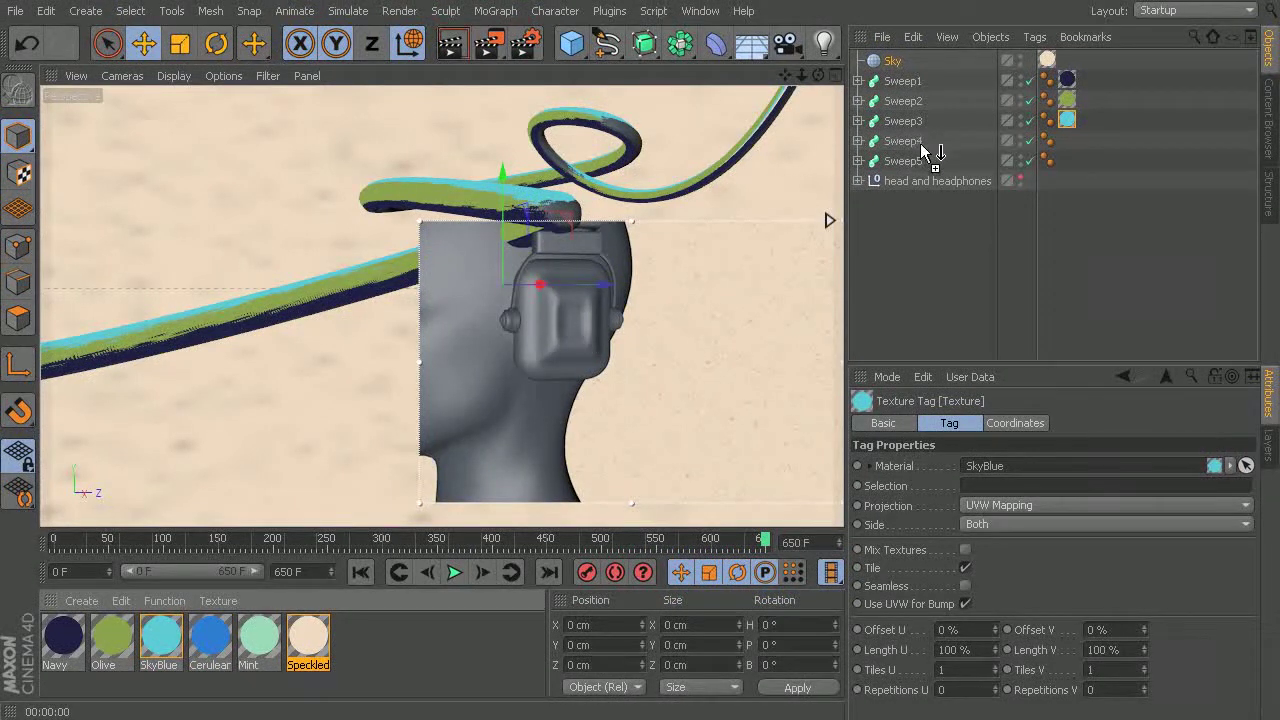
left_click_drag(258, 648, 908, 163)
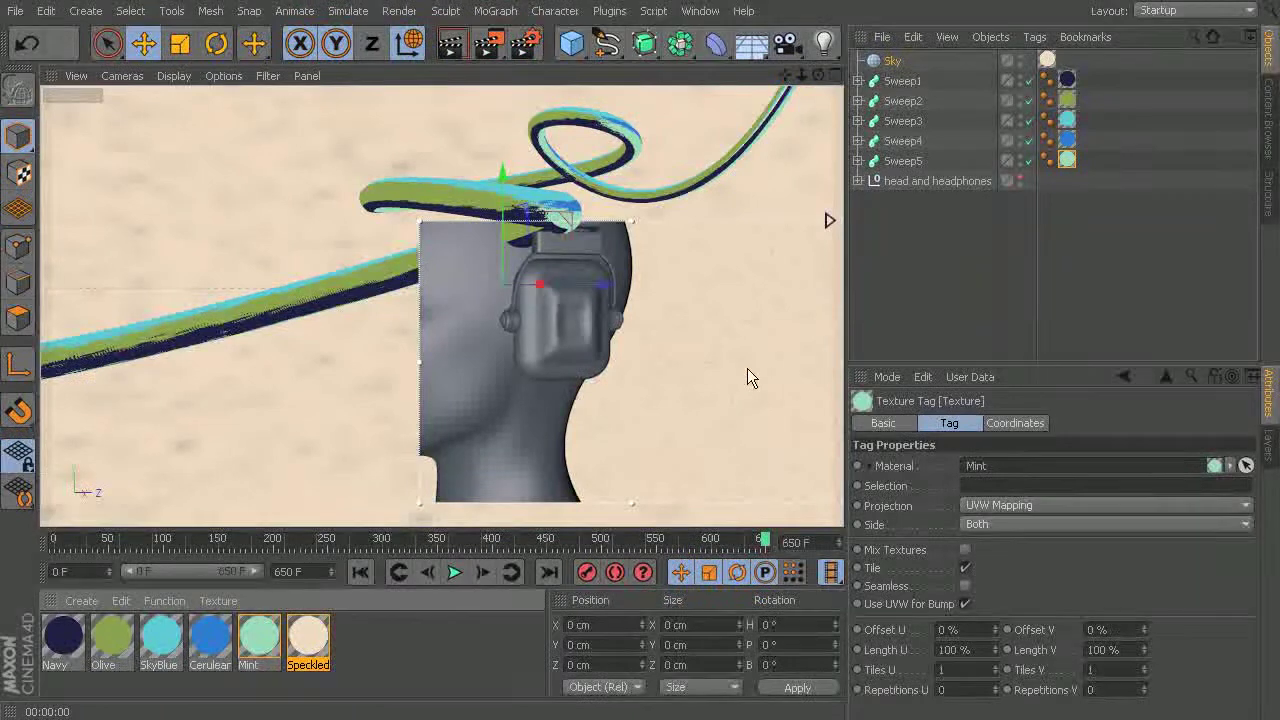
Turn off the Interactive Render Region and inspect the five coloured tubes from another angle in the perspective view
left_click(399, 11)
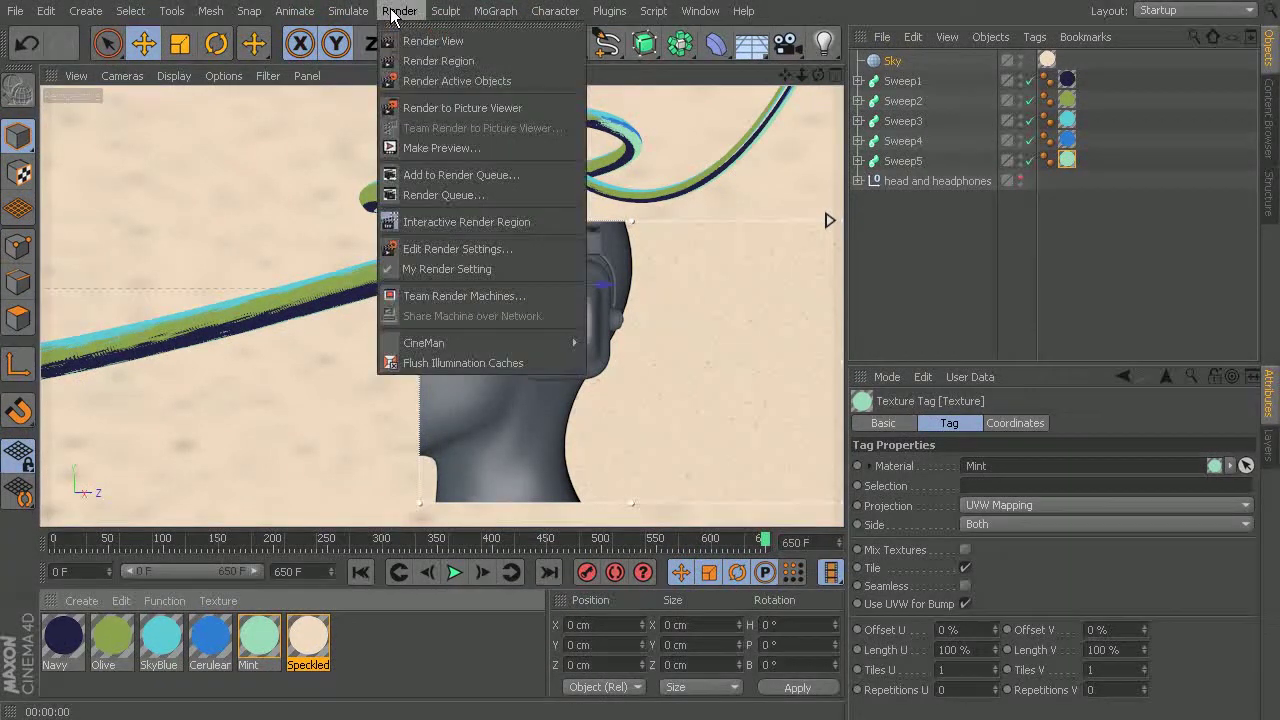
left_click(437, 222)
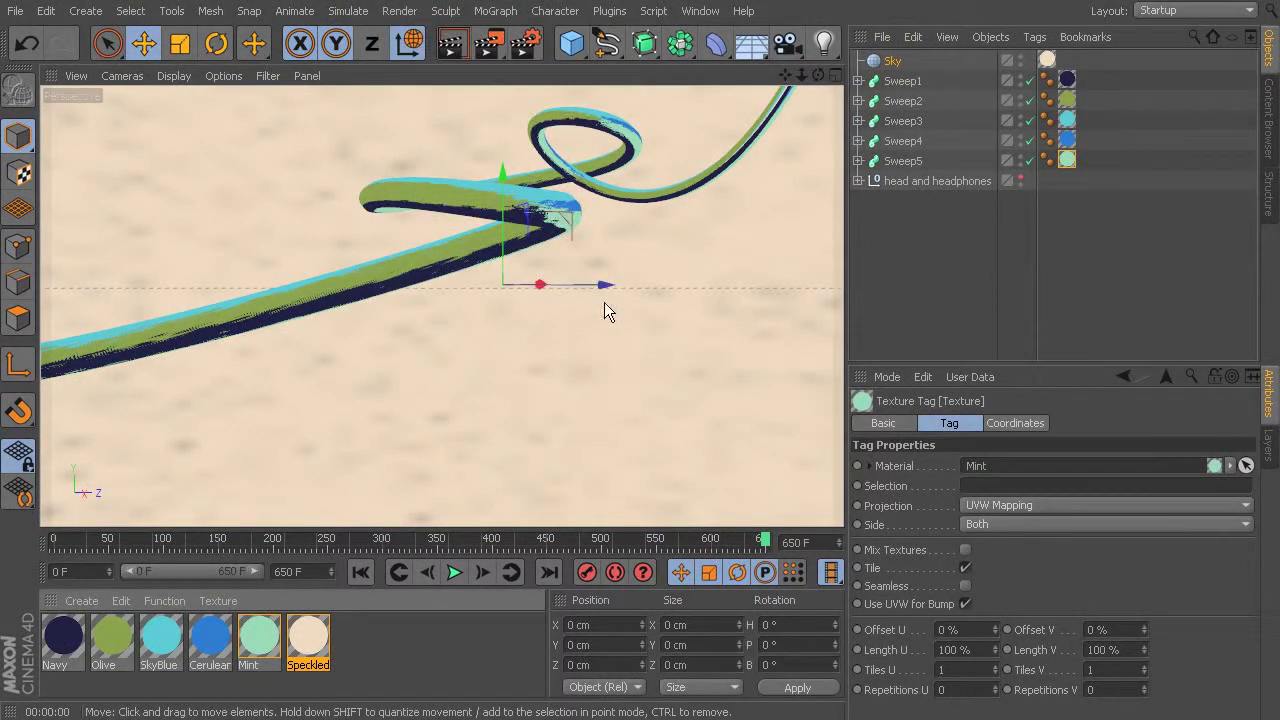
left_click_drag(660, 212, 731, 292, "alt")
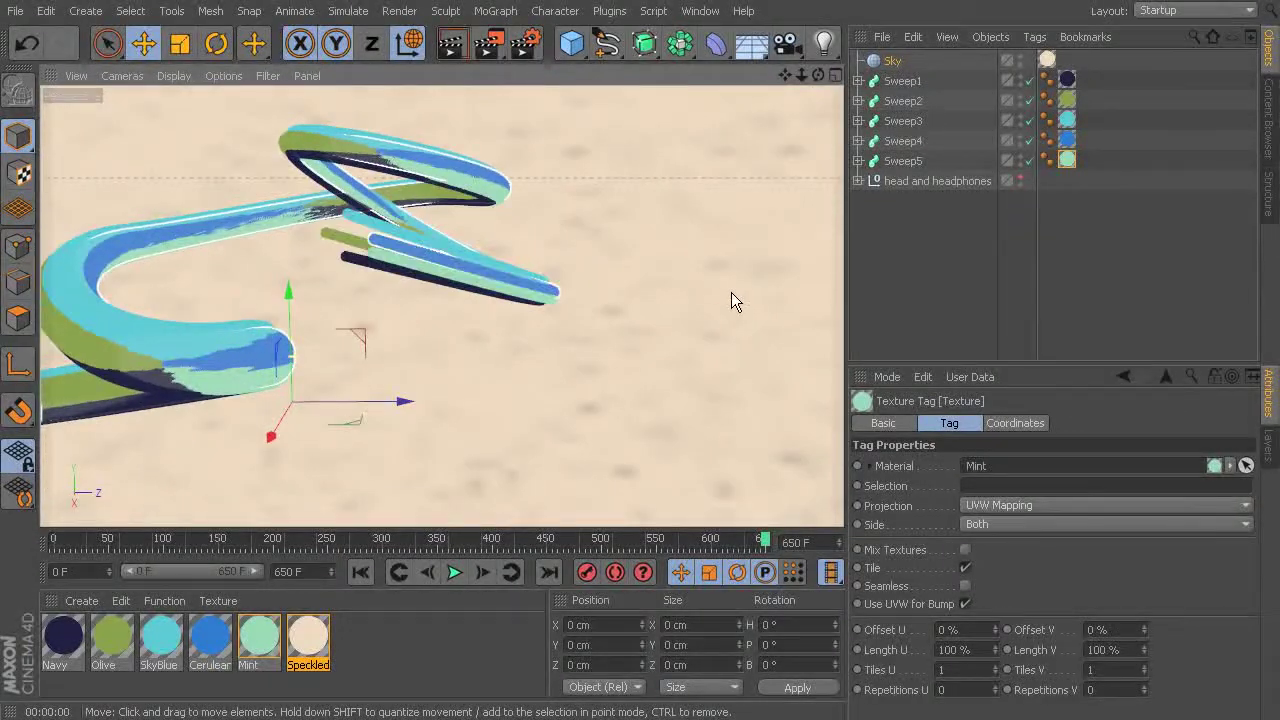